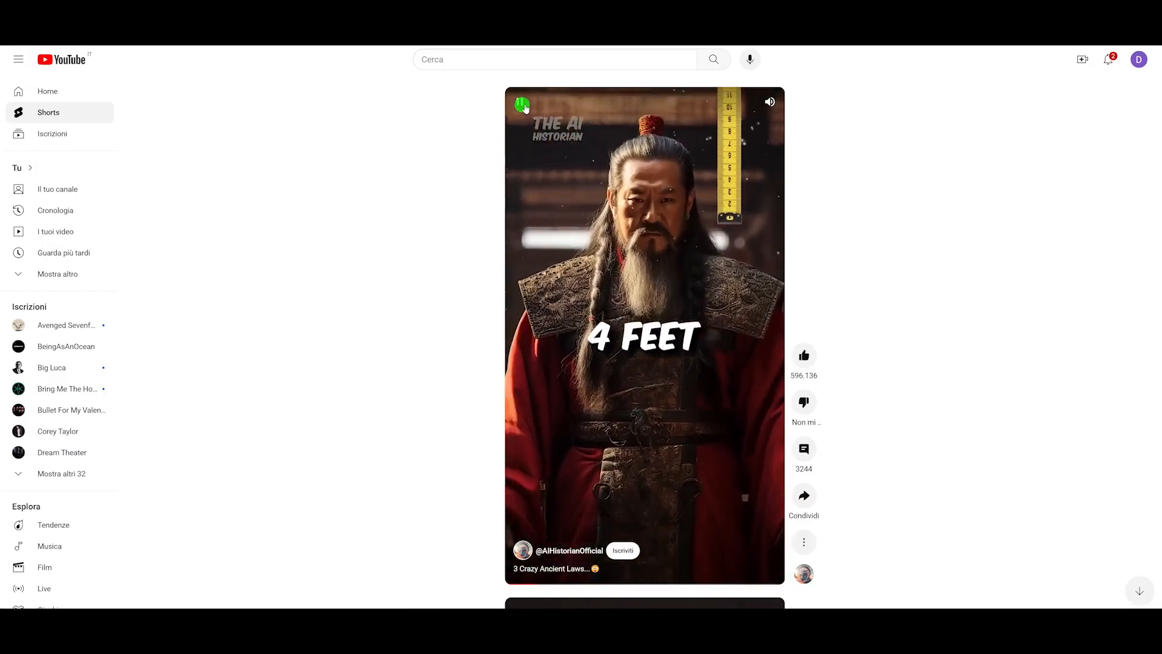
left_click(524, 107)
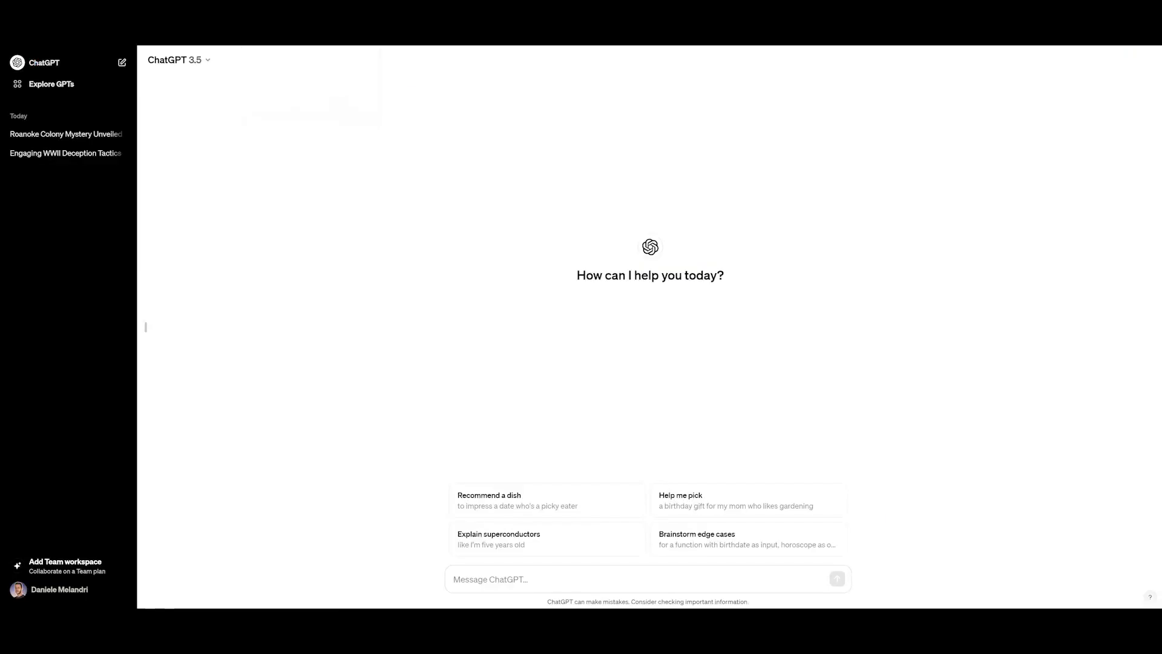
left_click(666, 622)
left_click_drag(358, 115, 425, 129)
key("ctrl+c")
left_click(951, 54)
left_click(531, 579)
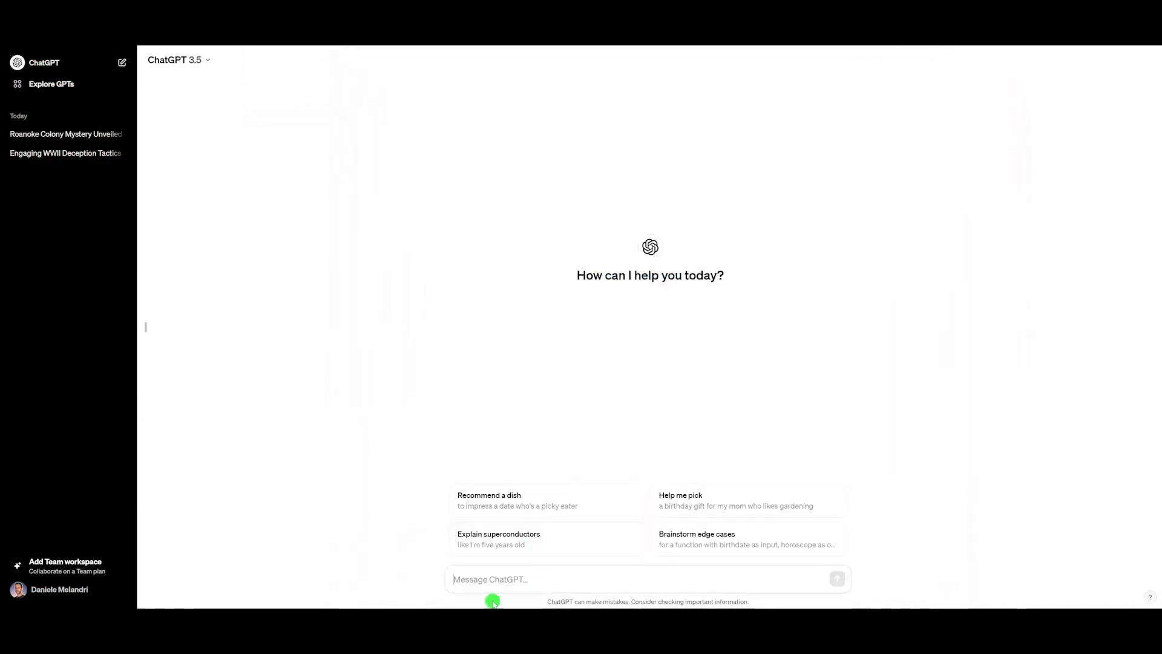
Step: Paste and send the prompt asking for a 2-3 paragraph video script about a curious real historical fact
key("ctrl+v")
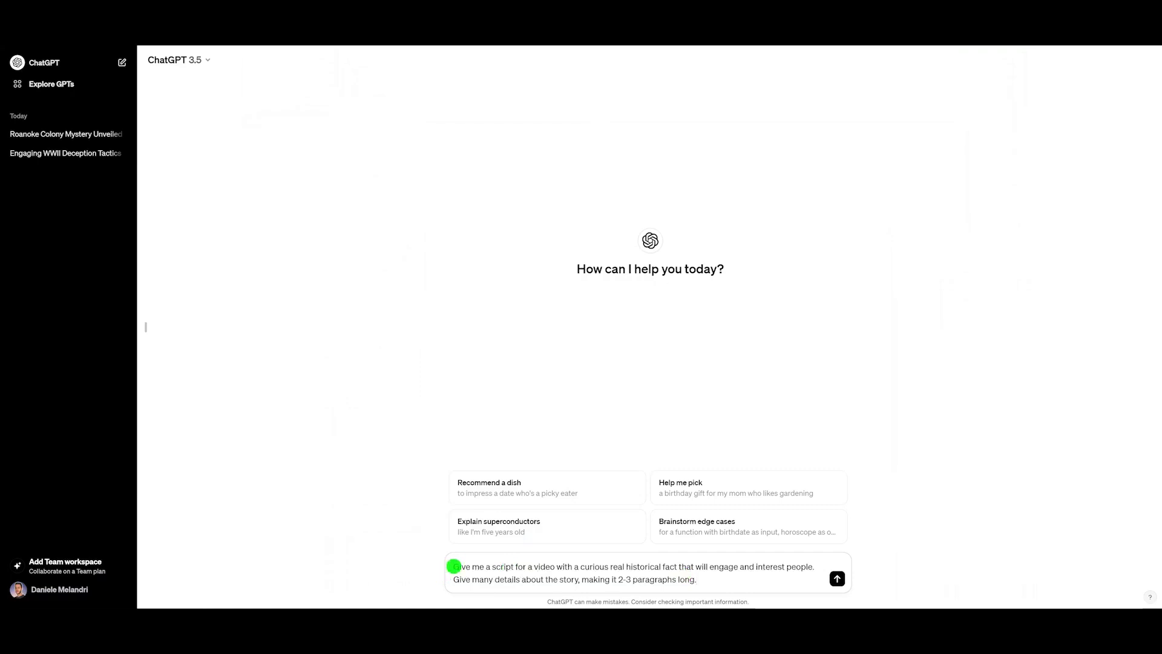
left_click_drag(452, 569, 653, 567)
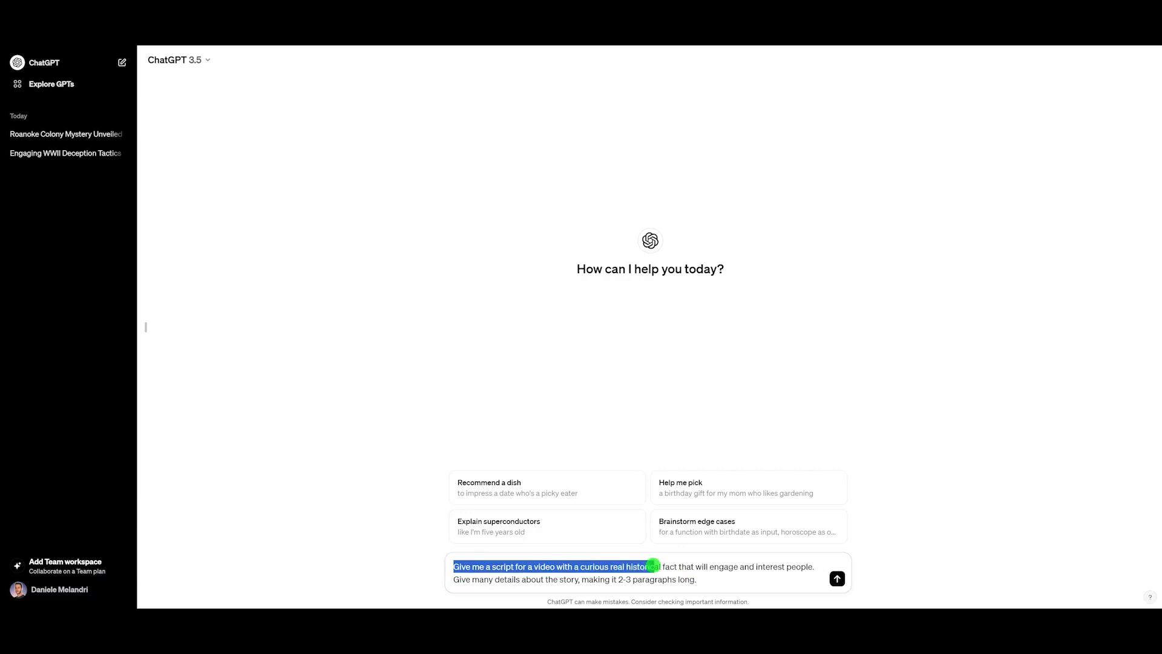
left_click(671, 565)
left_click_drag(817, 567, 476, 580)
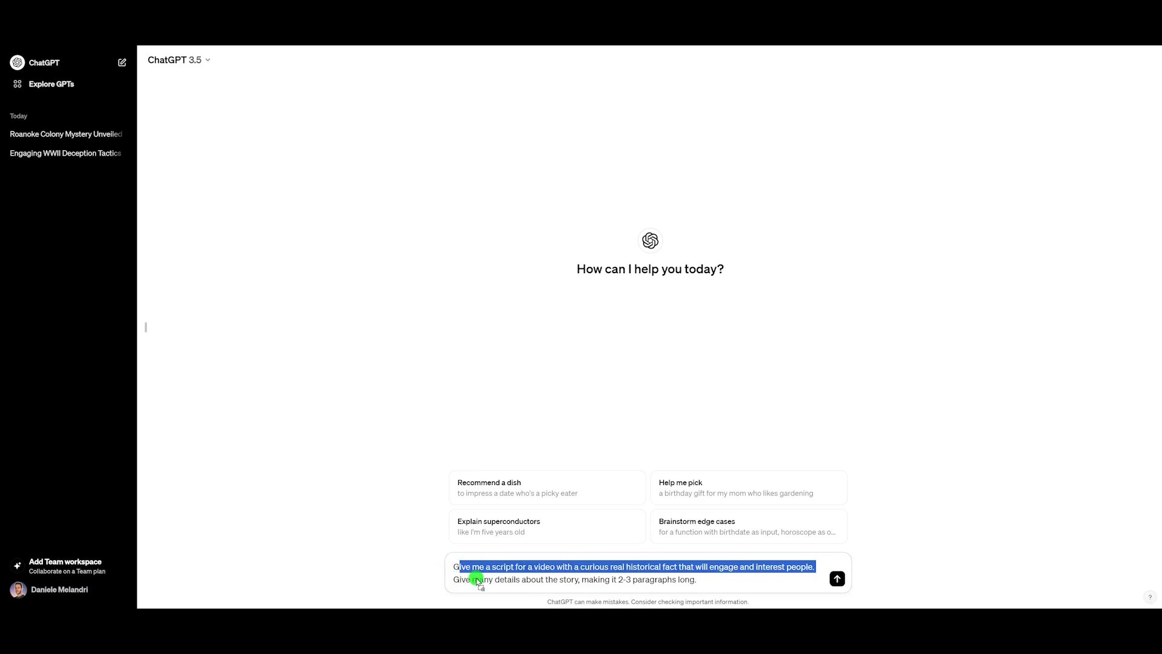
left_click(750, 584)
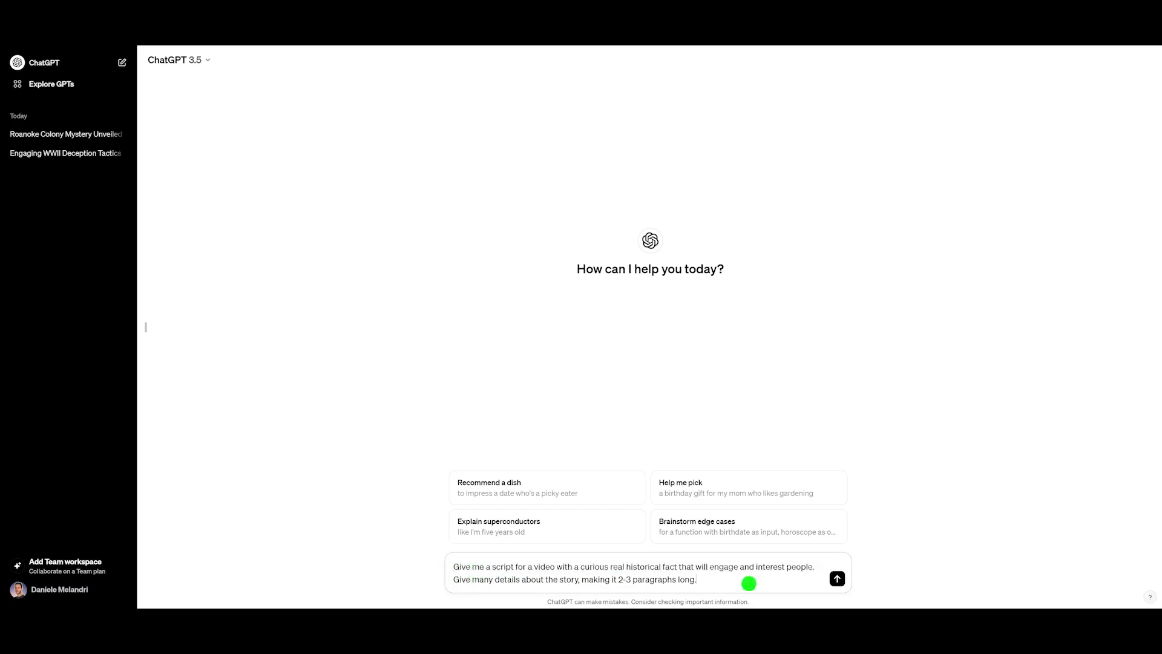
left_click(838, 582)
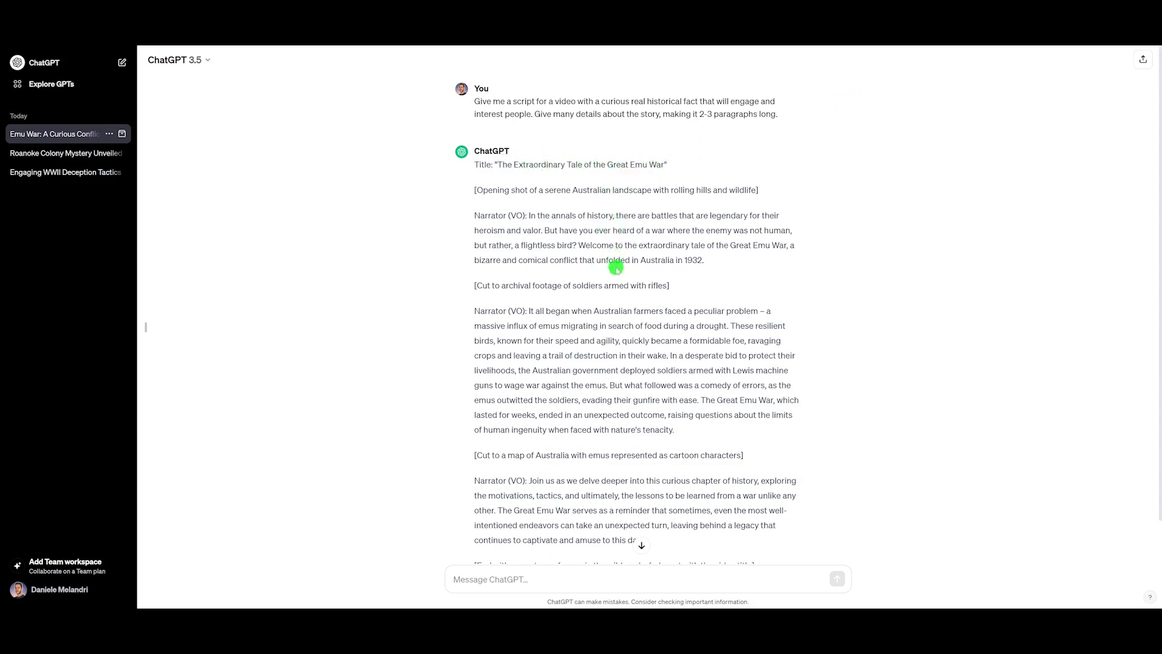
Step: Copy the prompt asking to divide the story into scenes with Midjourney prompts from the SCRIPT GENERATION notes file
scroll(810, 381, "down", 1)
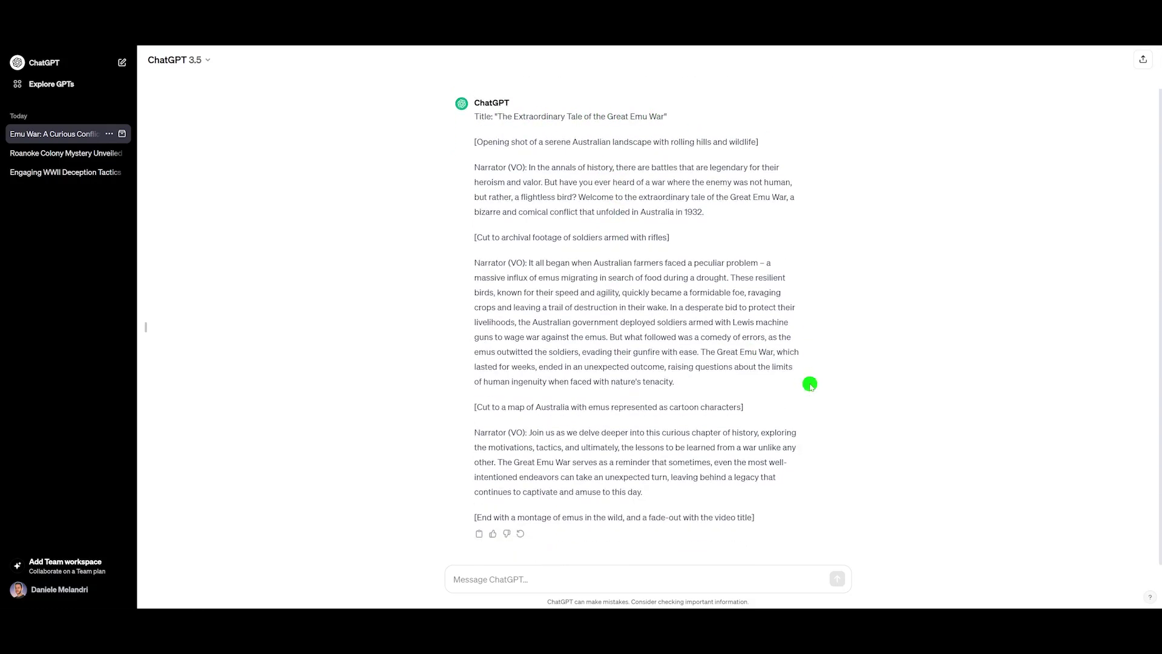
scroll(810, 385, "up", 1)
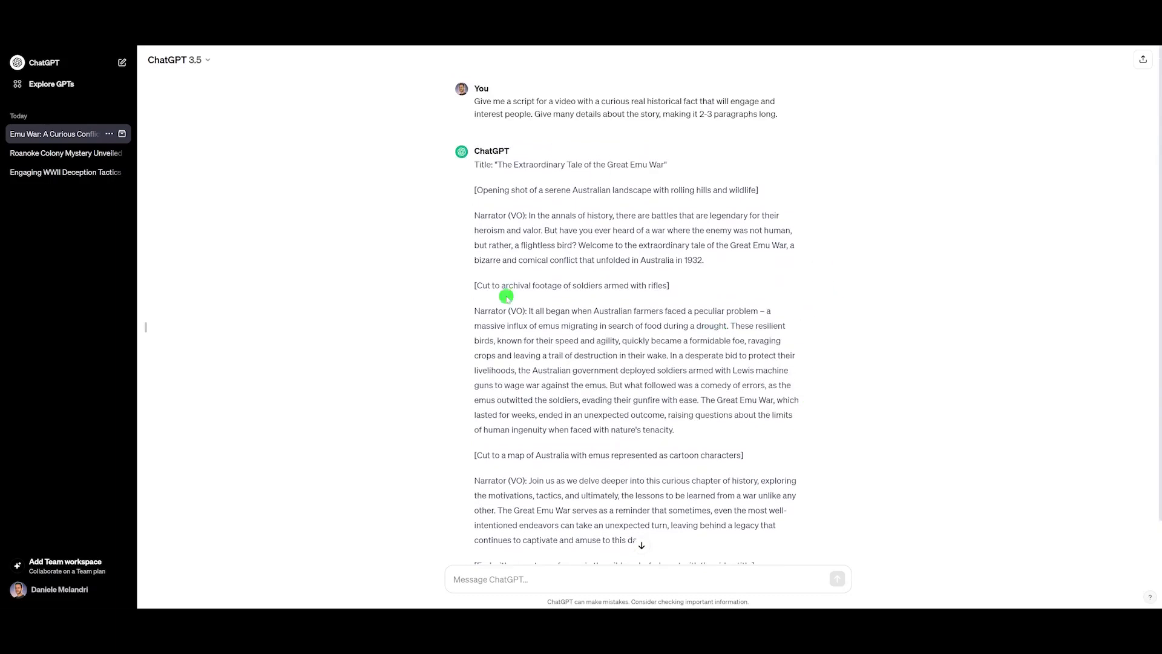
mouse_move(616, 622)
scroll(577, 329, "down", 1)
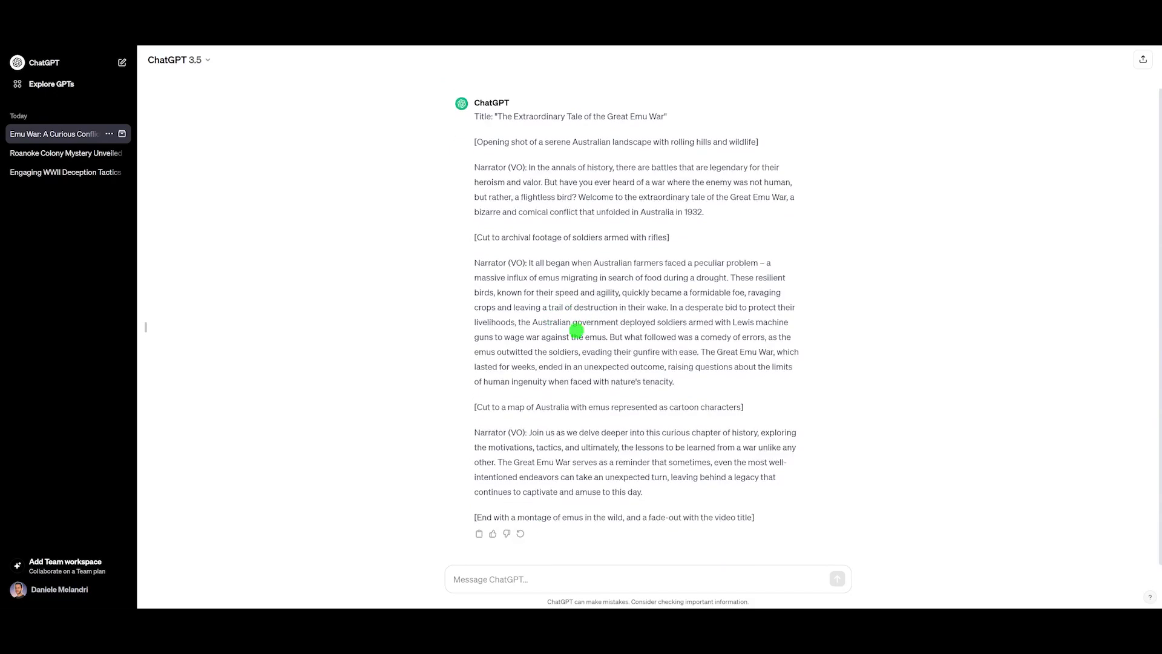
left_click(618, 629)
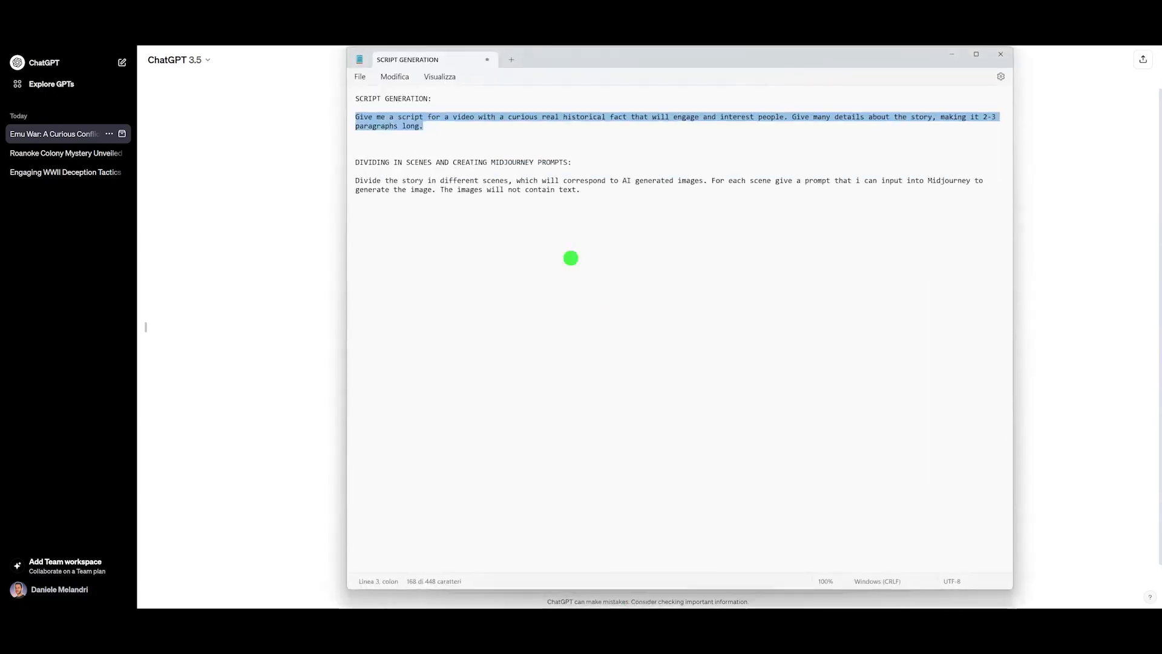
left_click(357, 183)
left_click_drag(357, 183, 643, 189)
key("ctrl+c")
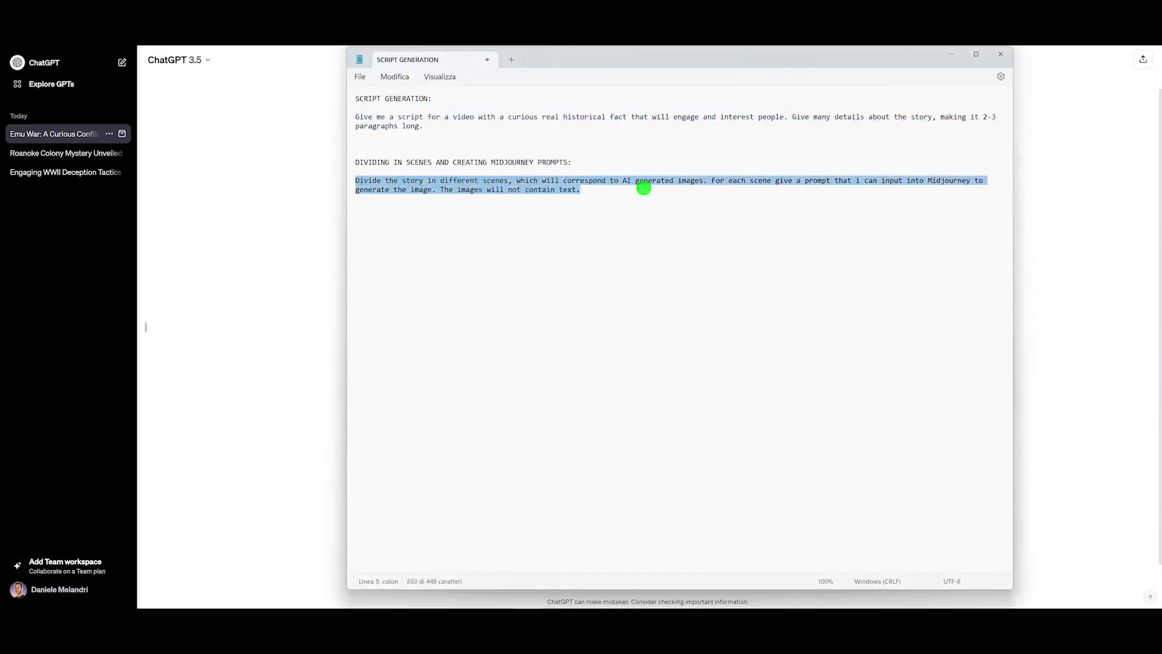
left_click(951, 60)
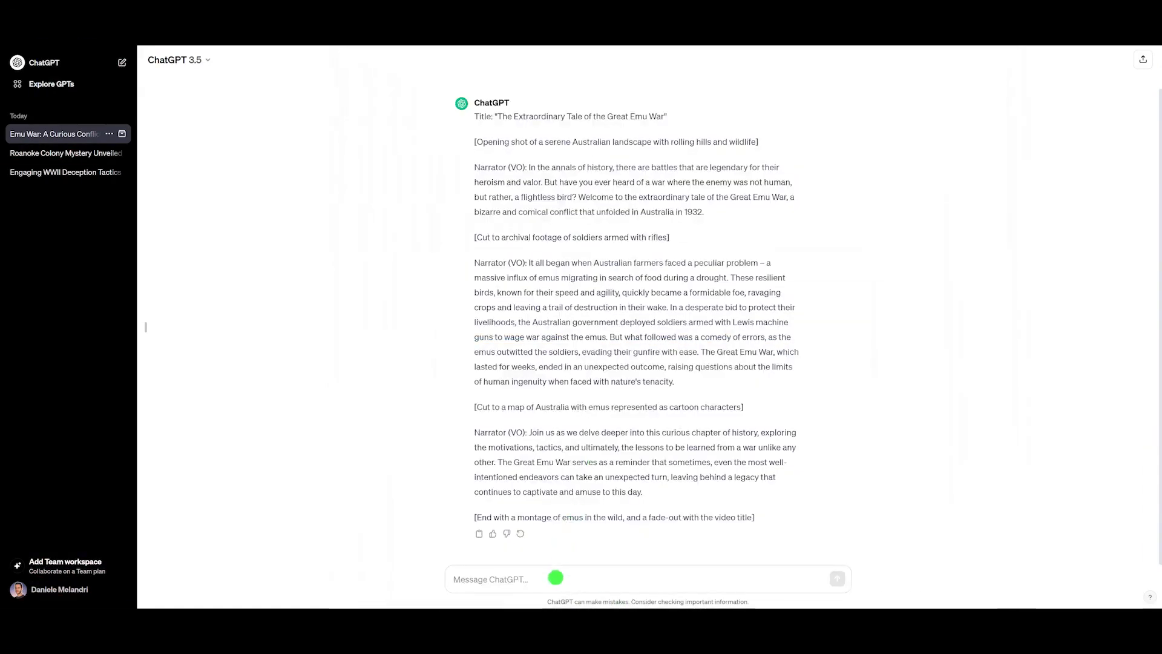
Step: Paste and send the scene-dividing Midjourney prompt request to ChatGPT
left_click(554, 576)
key("ctrl+v")
left_click_drag(454, 554, 843, 583)
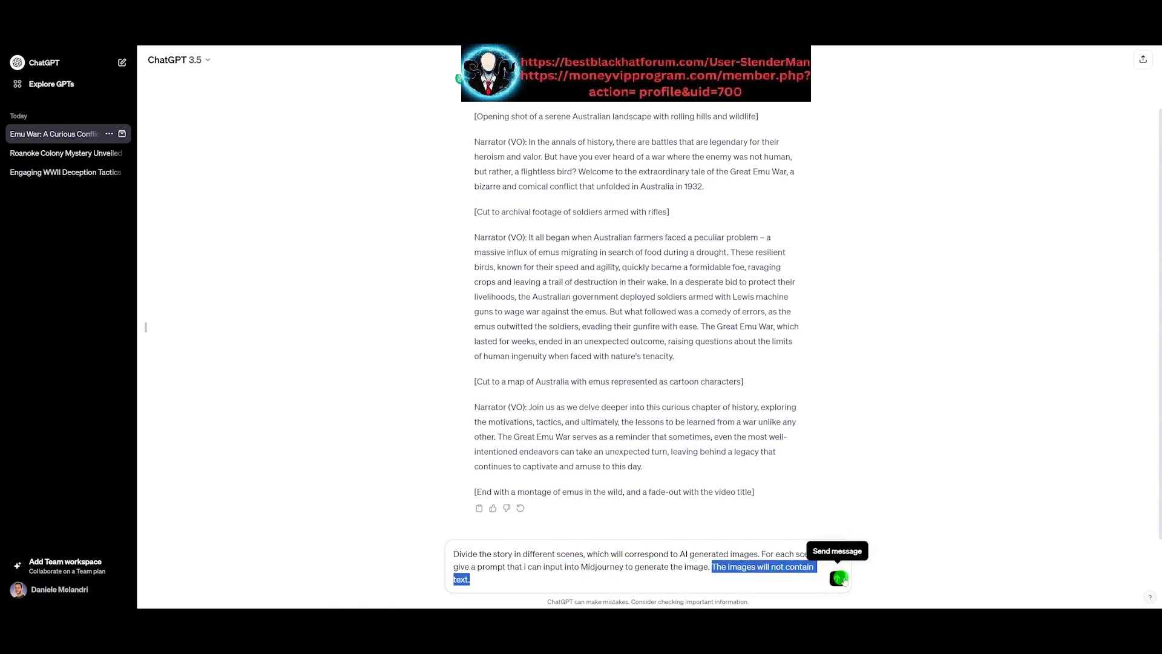
left_click(840, 578)
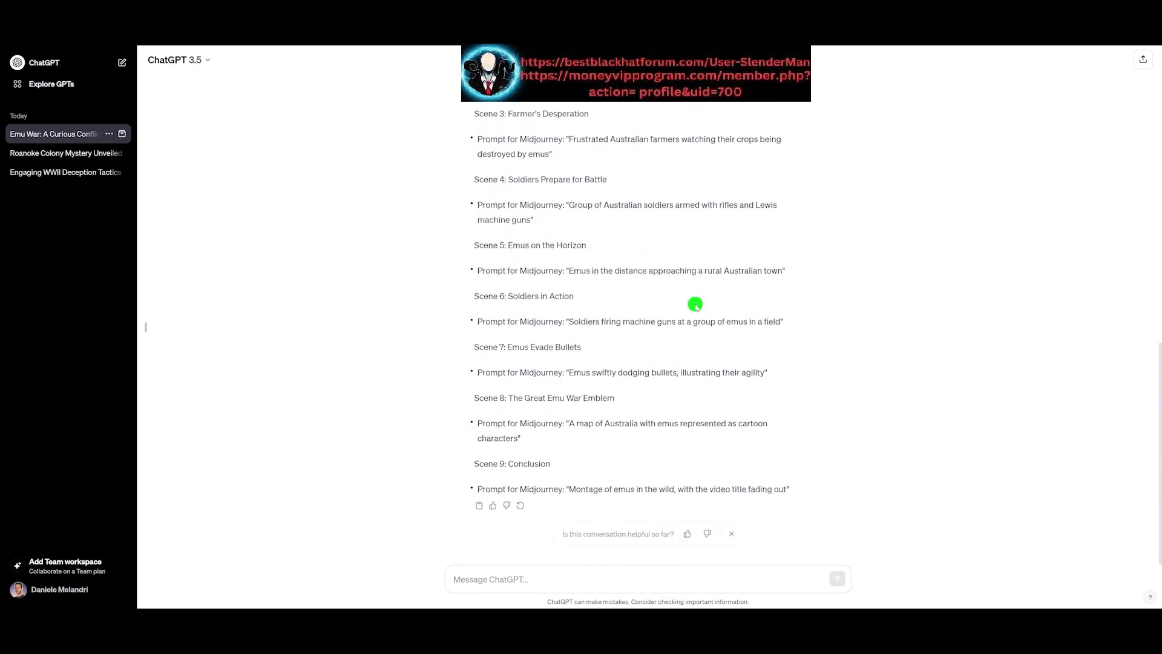
Step: Copy the first scene's prompt 'Serene Australian landscape with rolling hills and wildlife' from the response
scroll(695, 304, "up", 5)
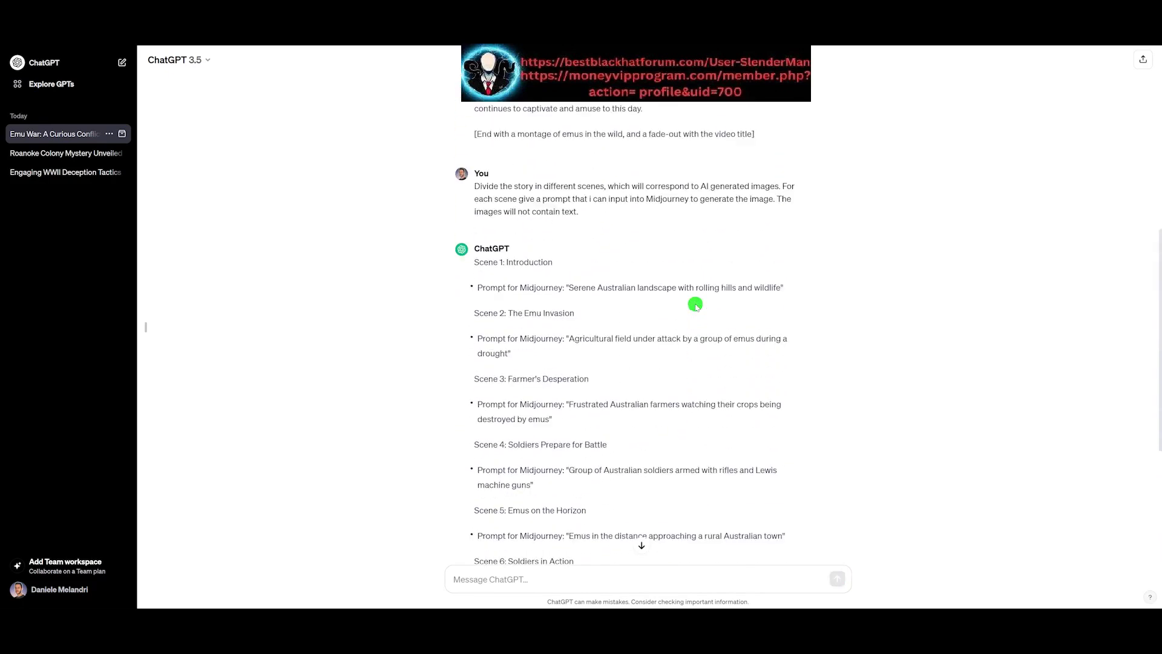
scroll(694, 305, "down", 5)
scroll(695, 304, "up", 4)
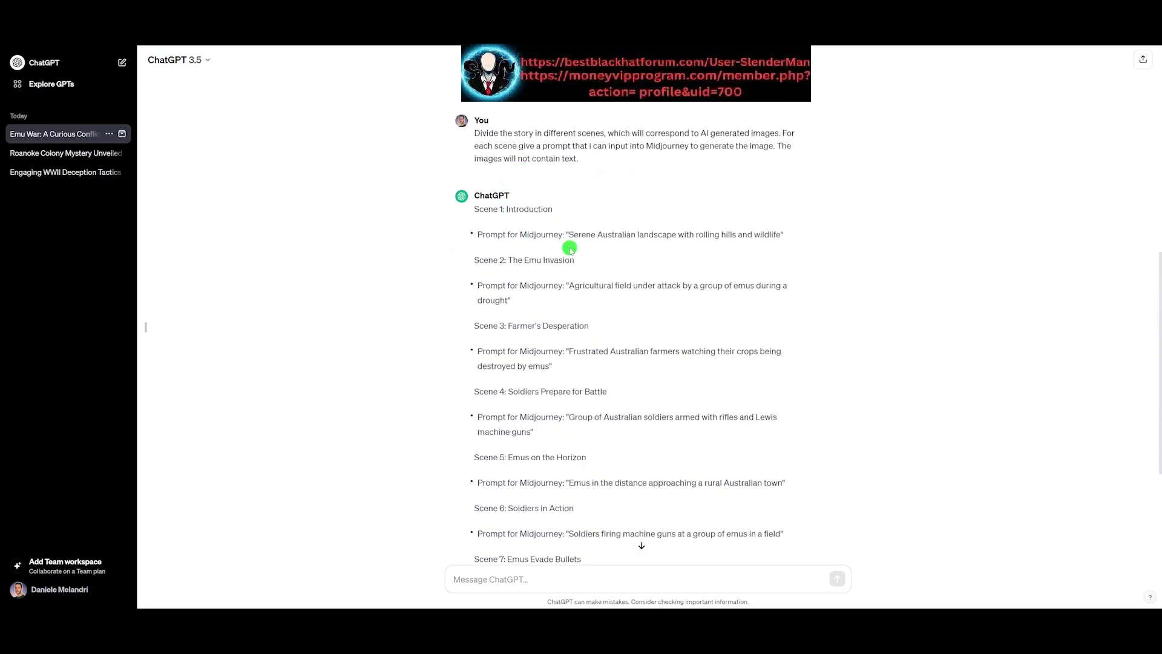
left_click_drag(580, 236, 782, 238)
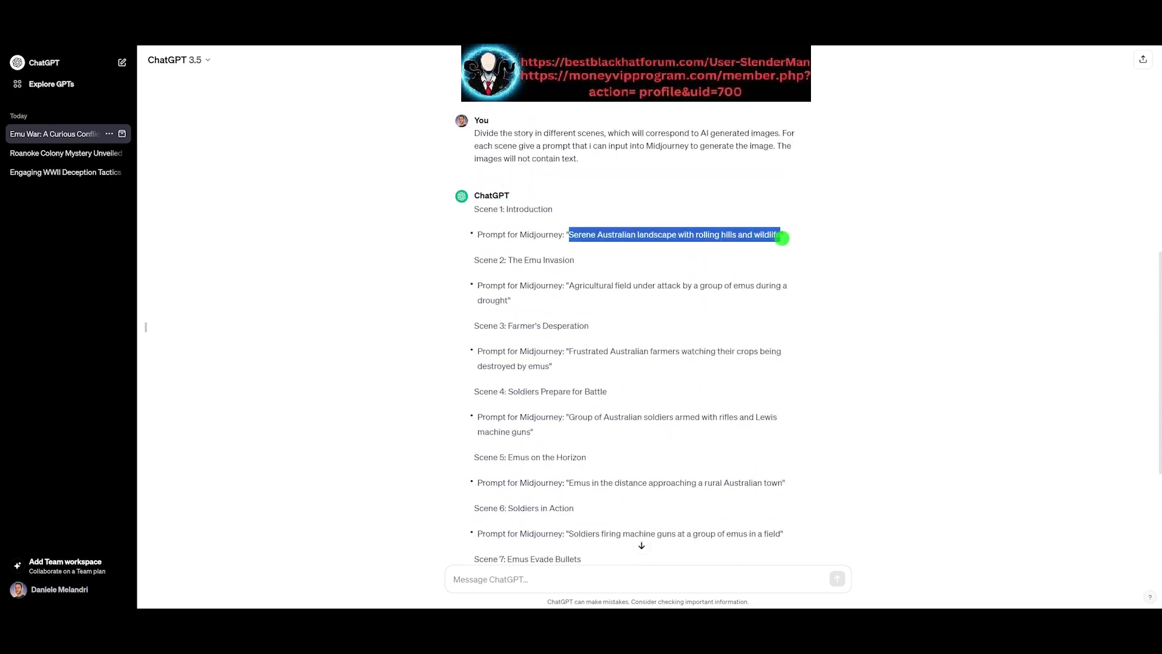
left_click(509, 216)
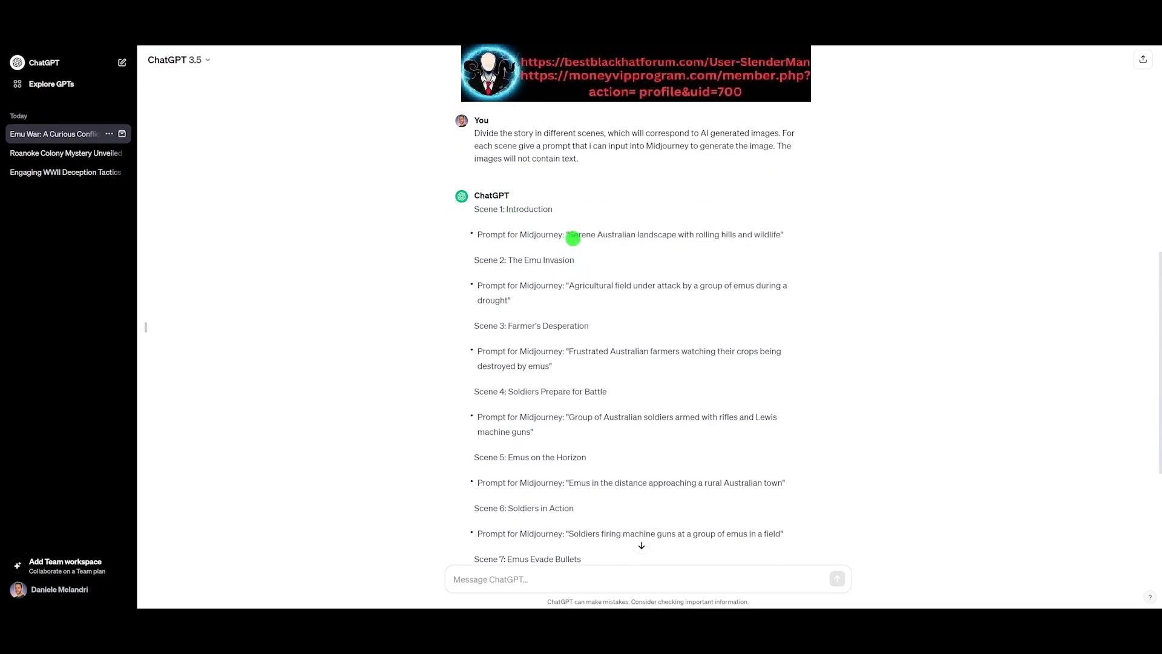
left_click_drag(570, 236, 774, 235)
key("ctrl+c")
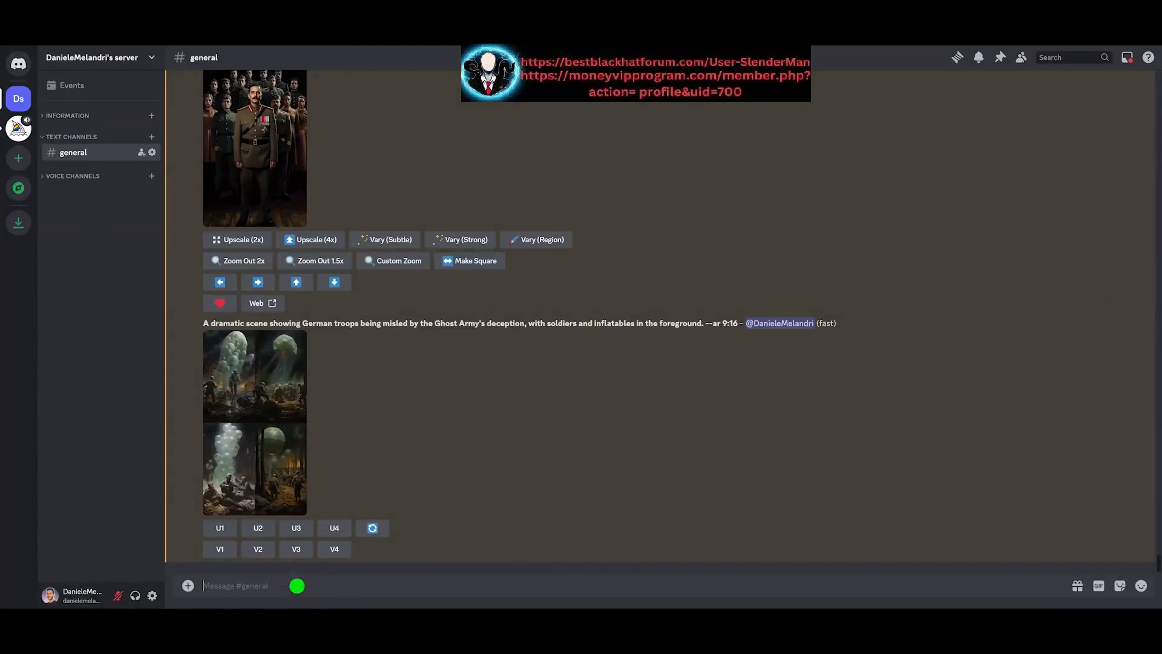
Step: In Discord, run /imagine with the prompt 'Serene Australian landscape with rolling hills and wildlife --ar 9:16'
type("/imagine")
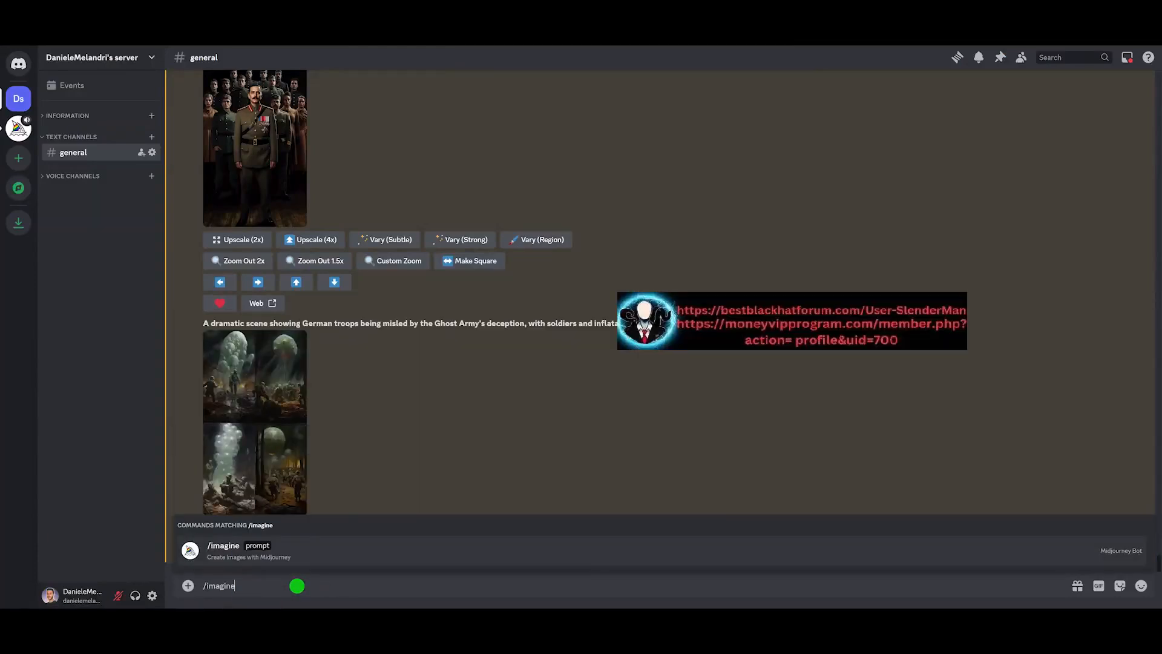
key("Return")
key("ctrl+v")
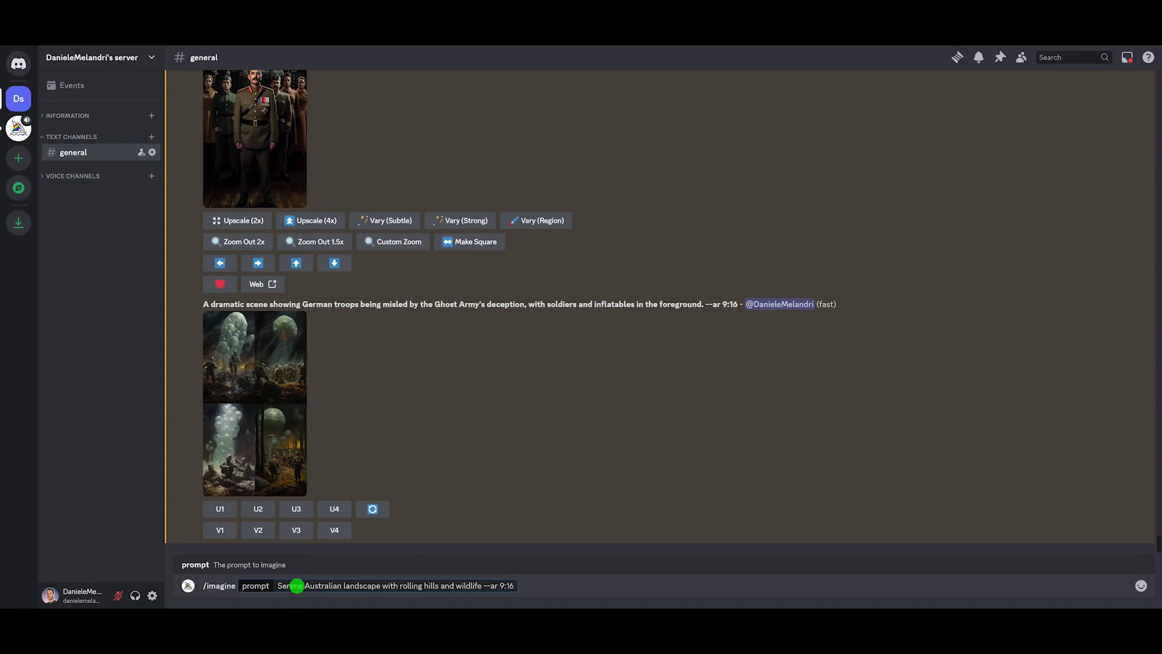
left_click_drag(278, 586, 546, 585)
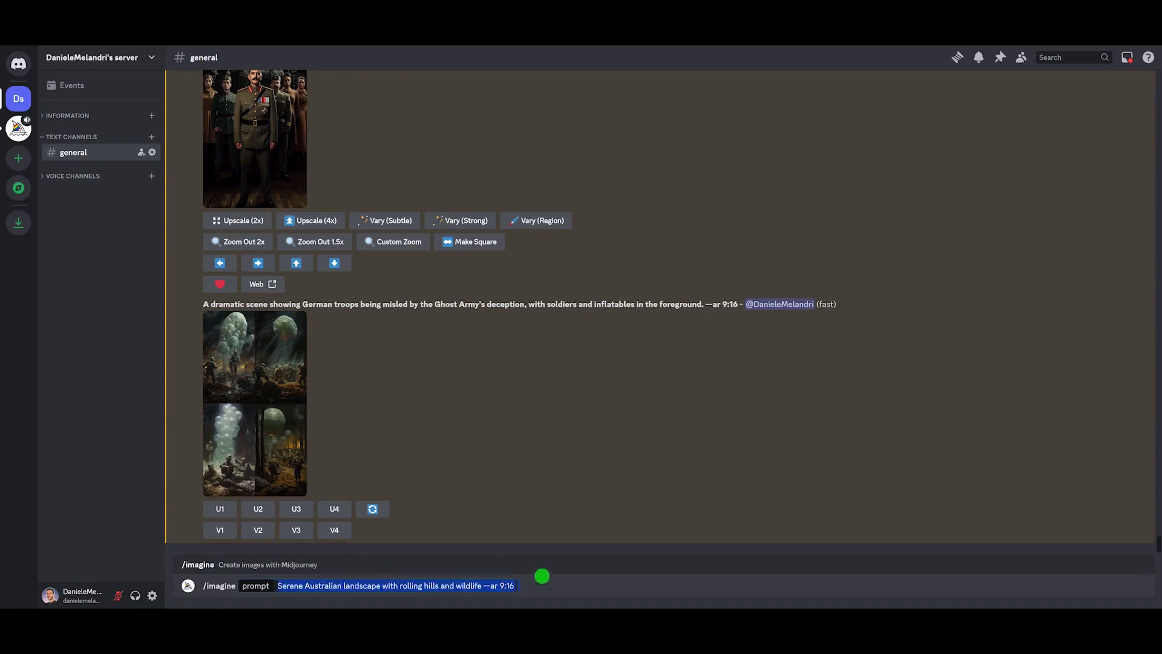
left_click(515, 585)
key("Return")
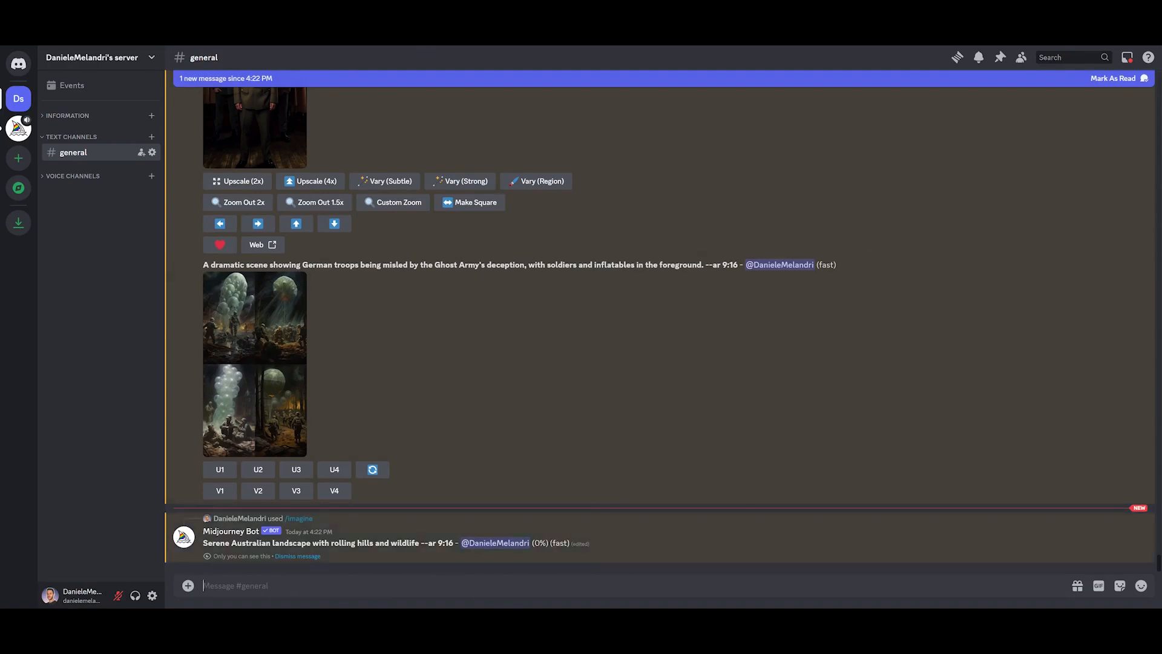
Step: Review the remaining scene prompts in the ChatGPT response
left_click(261, 12)
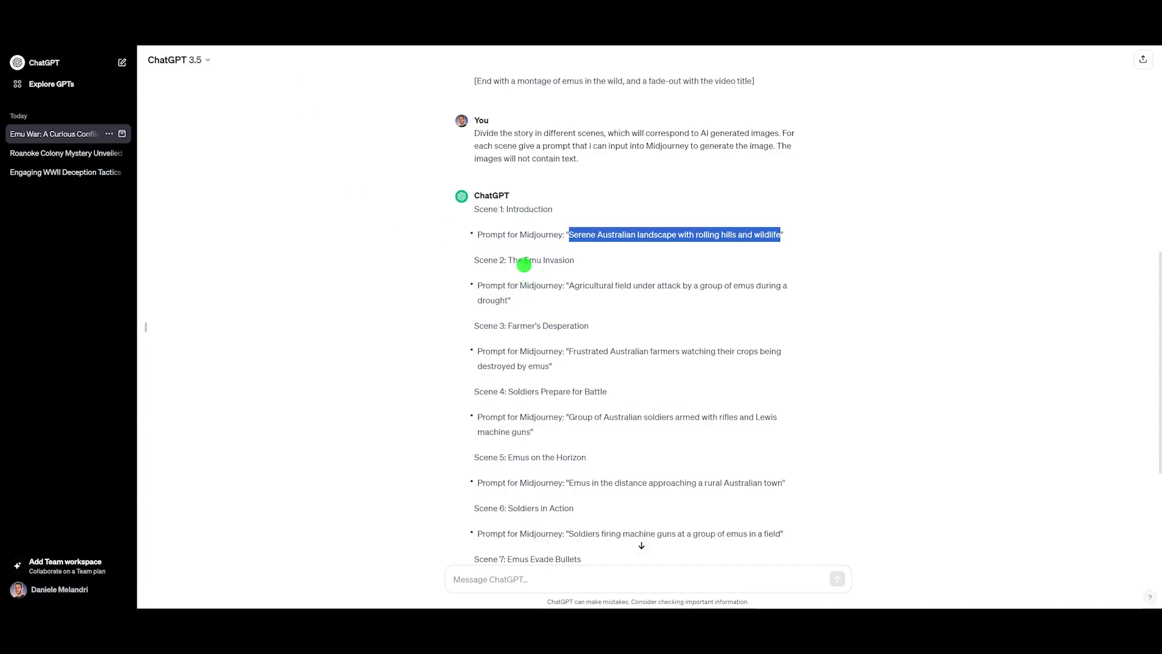
scroll(523, 264, "down", 4)
scroll(530, 242, "up", 3)
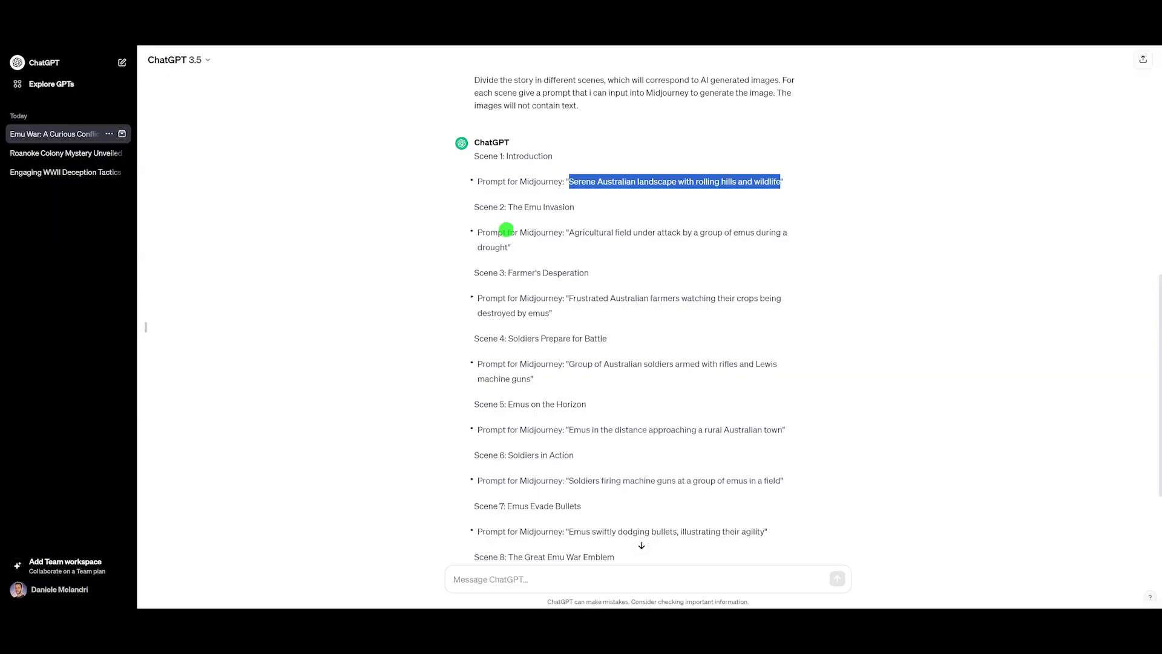
left_click(569, 232)
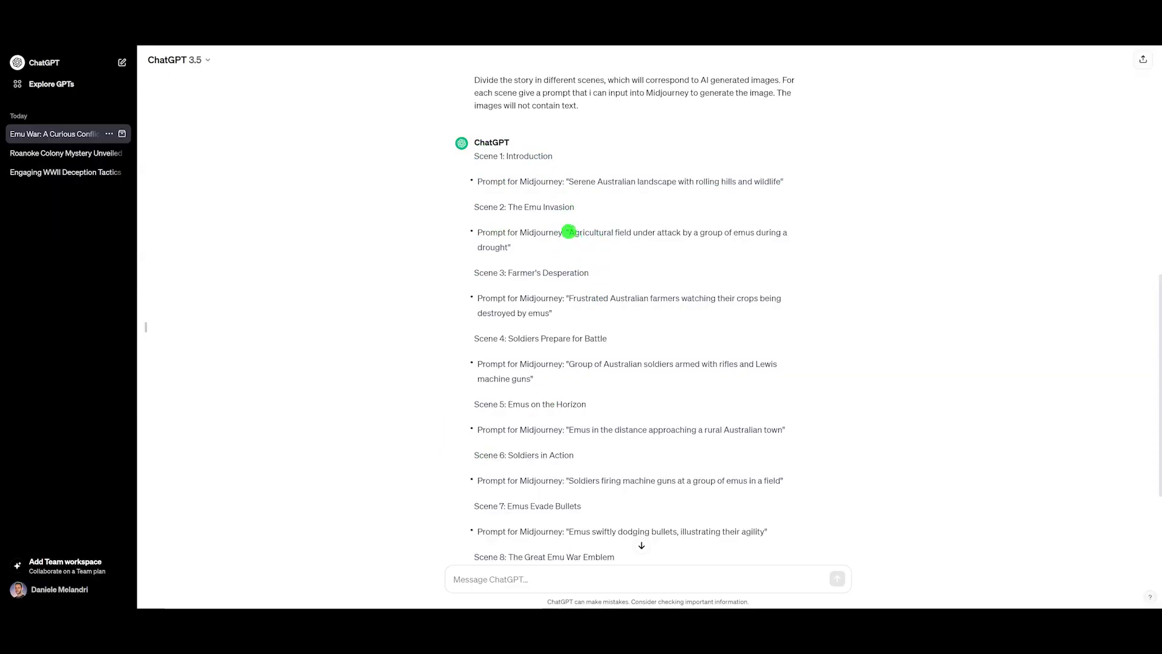
left_click_drag(572, 233, 527, 250)
left_click_drag(569, 298, 545, 314)
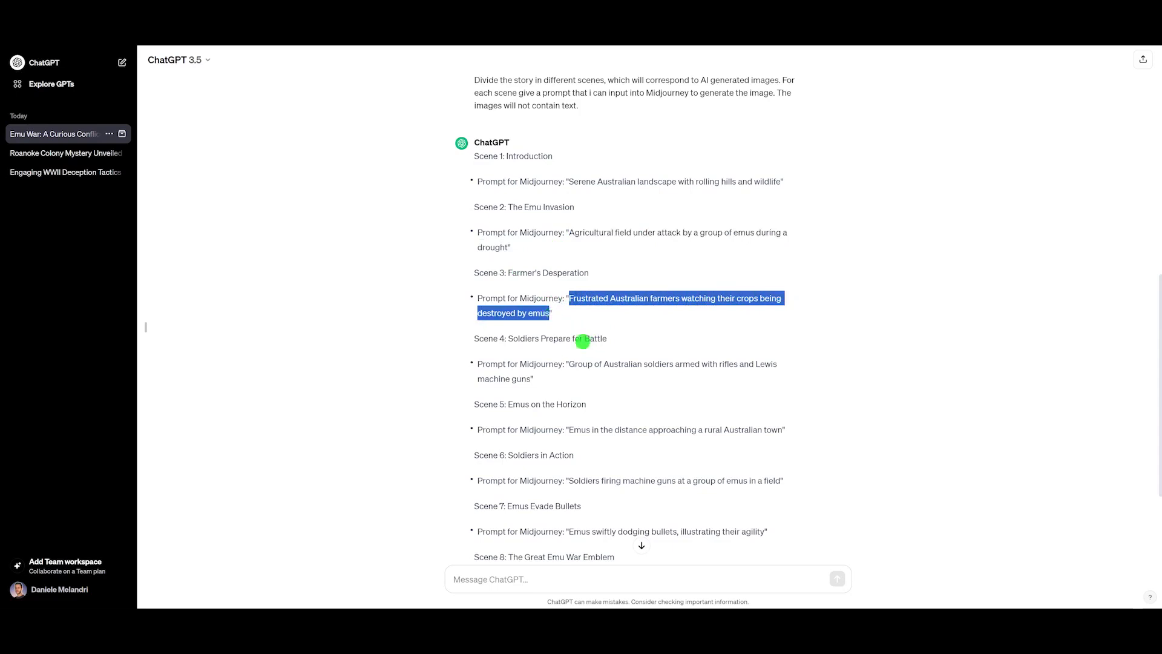
left_click(545, 296)
scroll(666, 364, "down", 3)
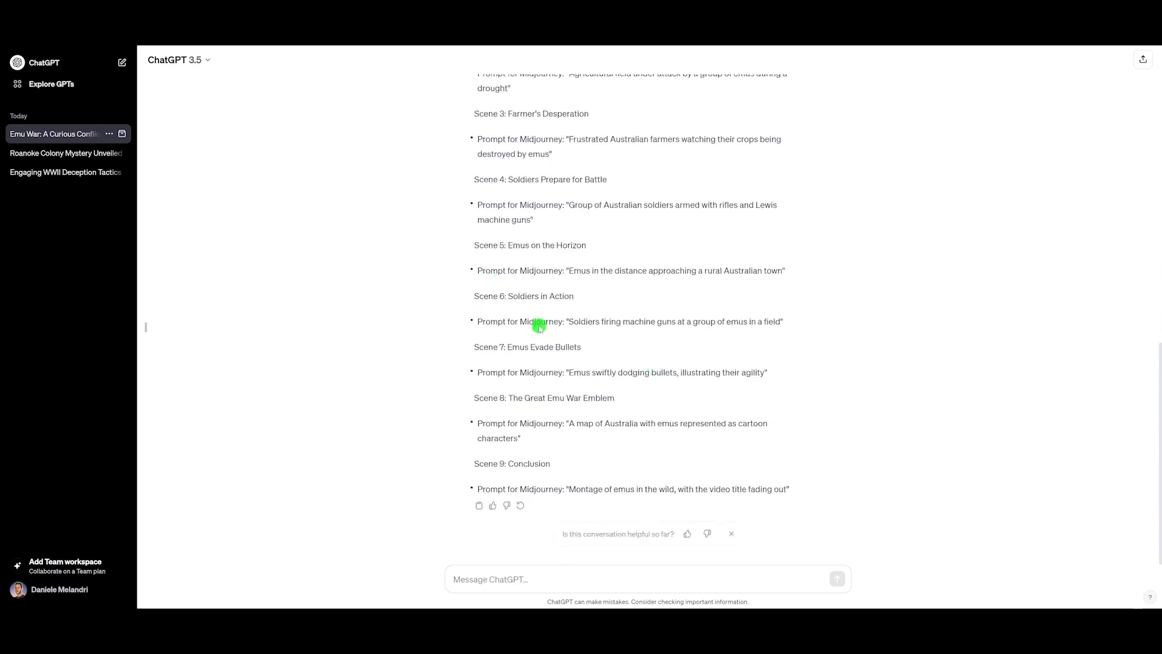
scroll(698, 384, "up", 5)
scroll(551, 369, "up", 5)
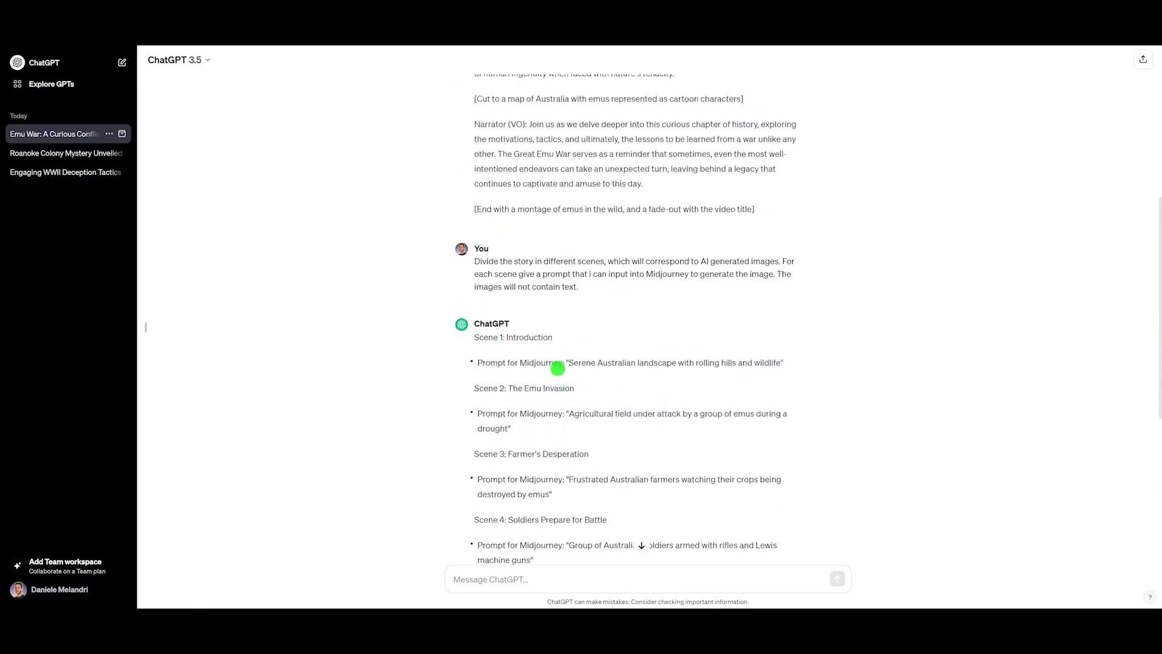
scroll(555, 369, "down", 6)
scroll(558, 367, "down", 3)
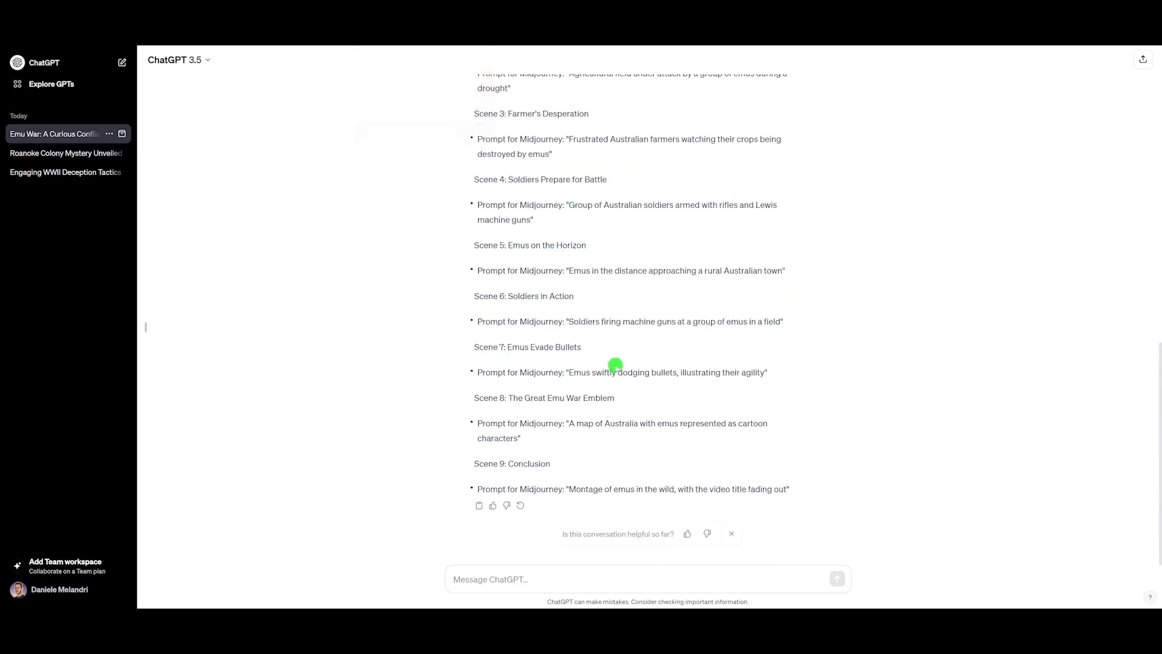
scroll(615, 365, "up", 10)
scroll(615, 364, "down", 10)
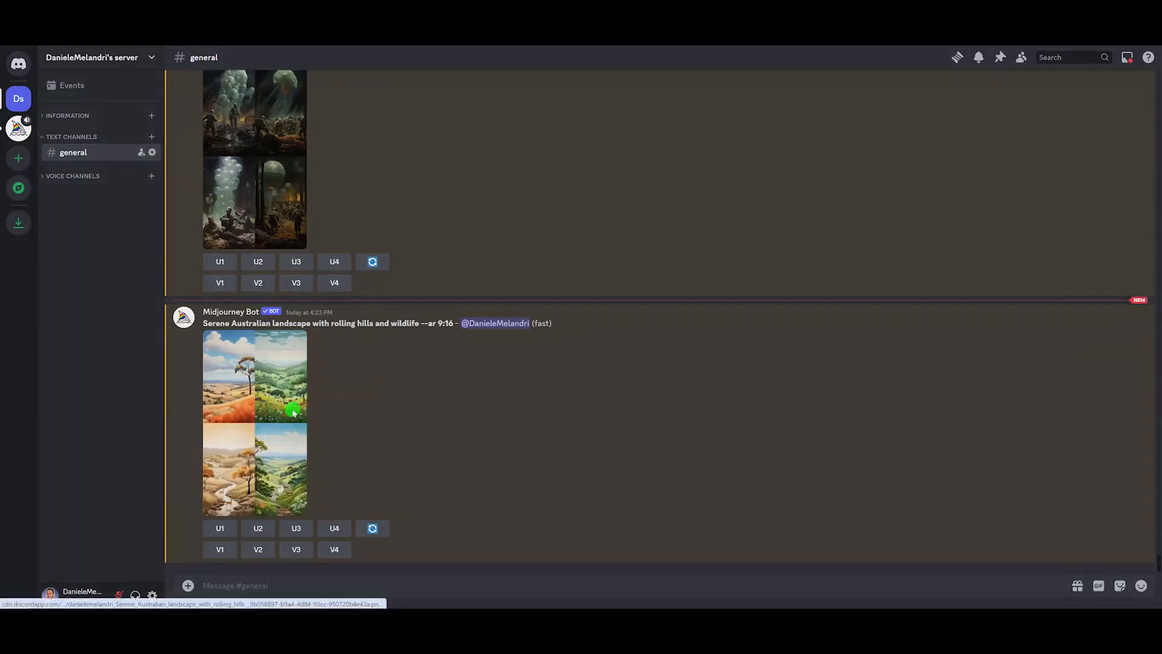
Step: Preview the generated landscape image grid and upscale the fourth image
left_click(293, 412)
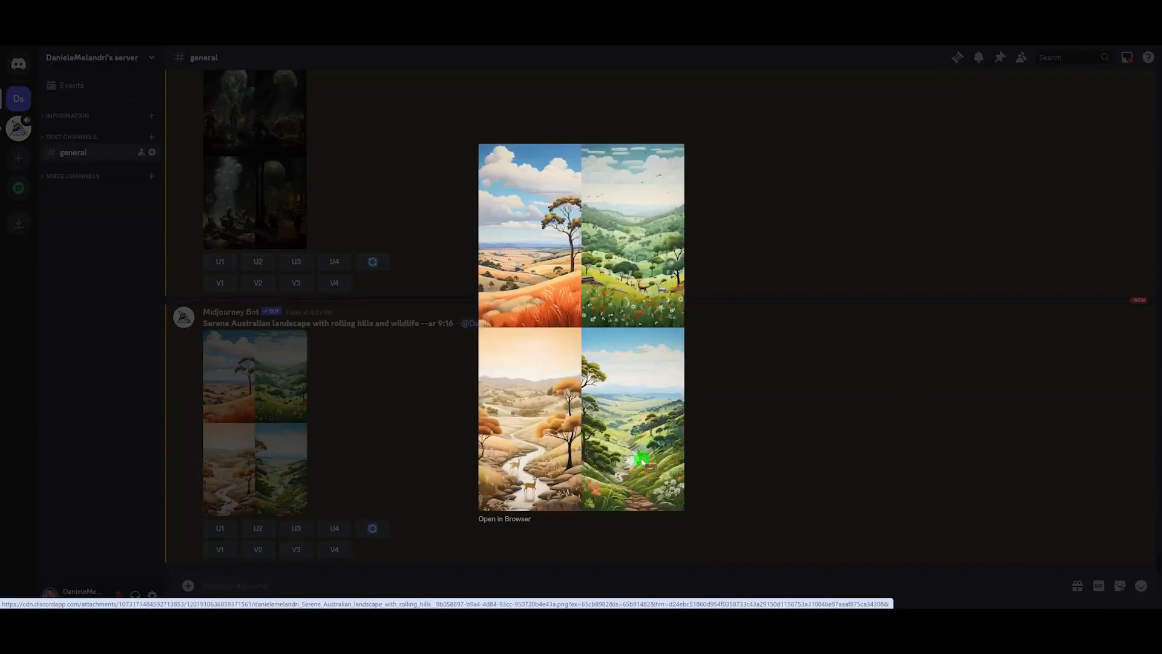
left_click(376, 420)
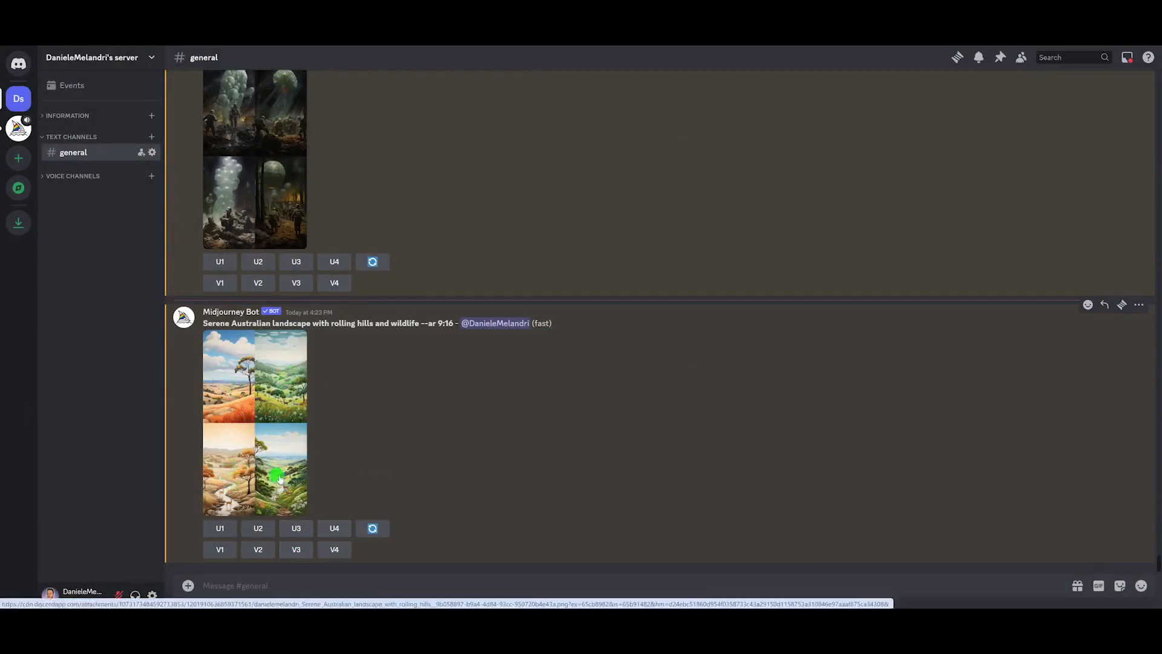
left_click(336, 529)
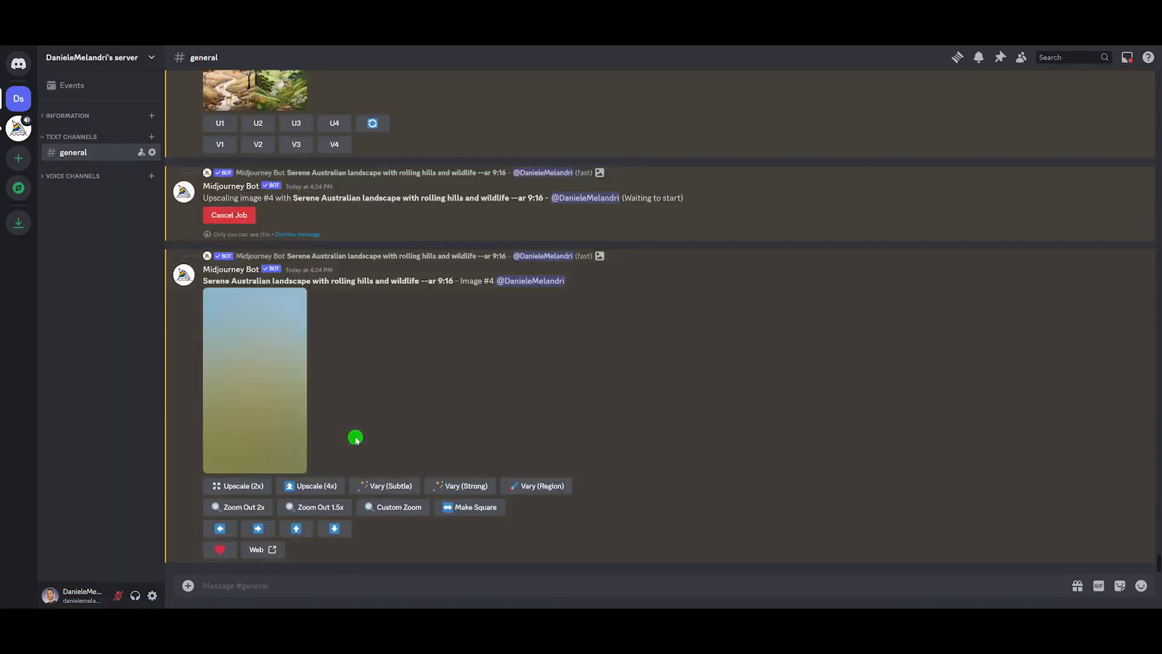
Step: Save the upscaled Australian landscape image to the Downloads folder
left_click(249, 364)
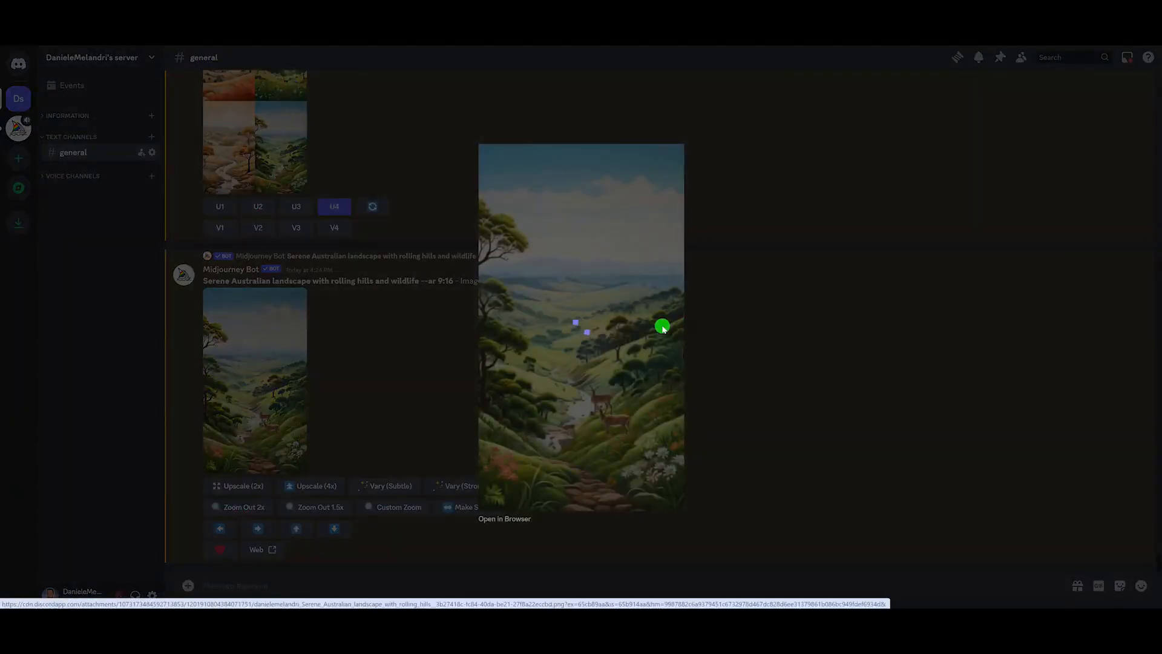
right_click(662, 327)
left_click(705, 357)
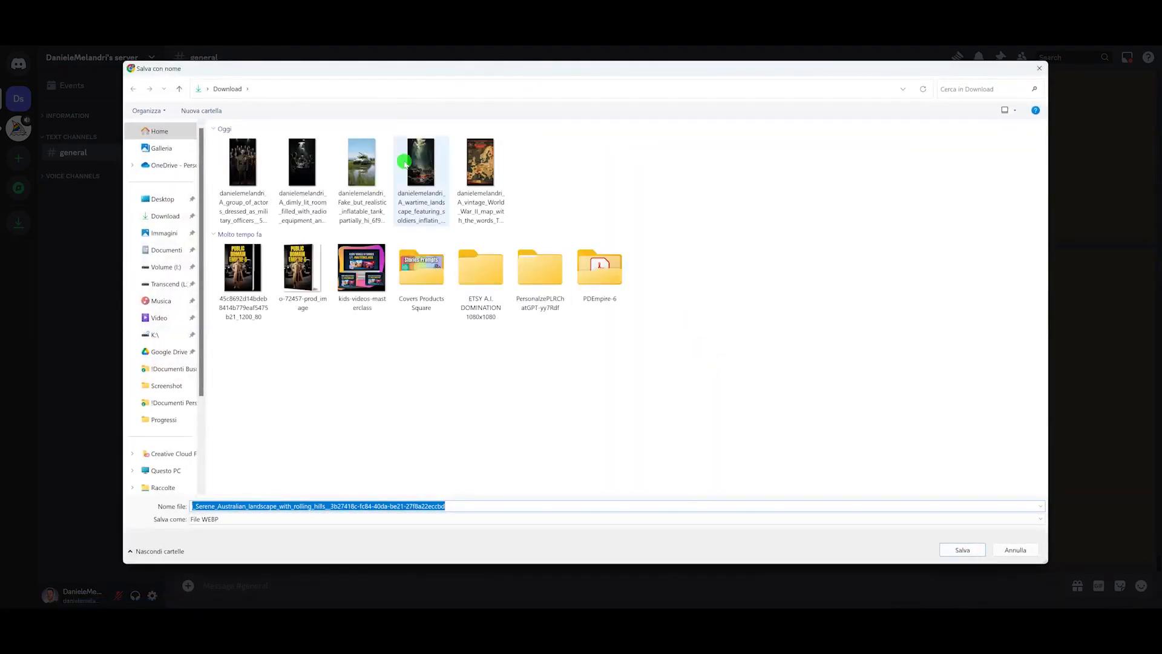
left_click(962, 549)
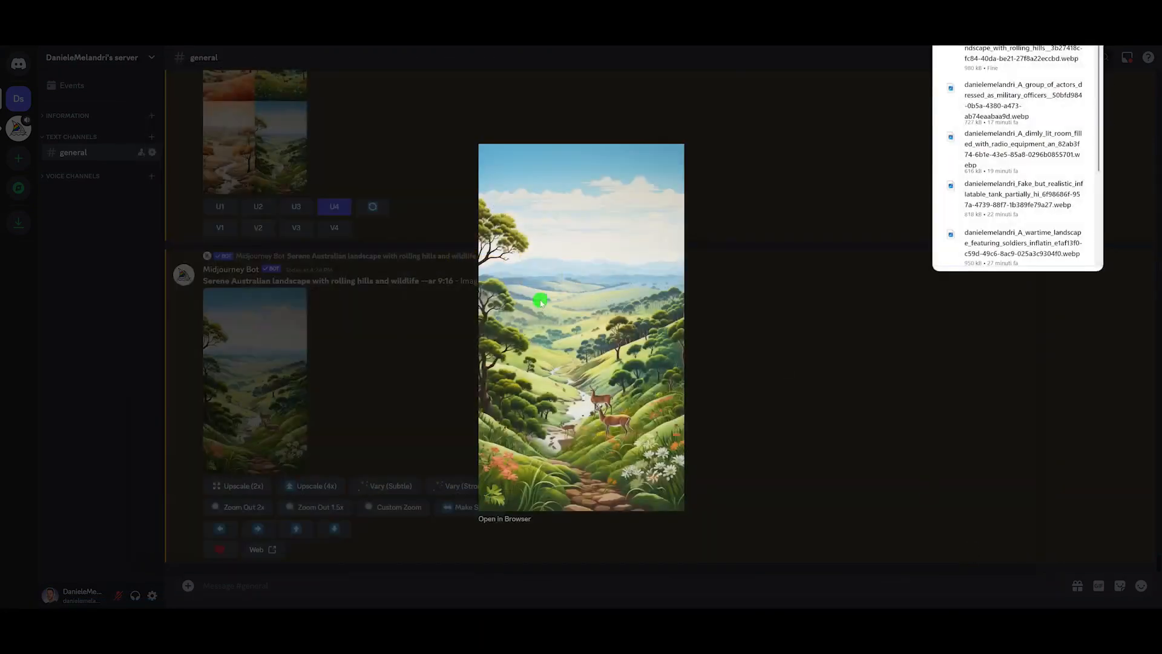
Step: Copy the second scene's prompt 'Agricultural field under attack by a group of emus during a drought' from ChatGPT
left_click(828, 291)
left_click(242, 24)
scroll(640, 280, "up", 2)
scroll(640, 280, "up", 2)
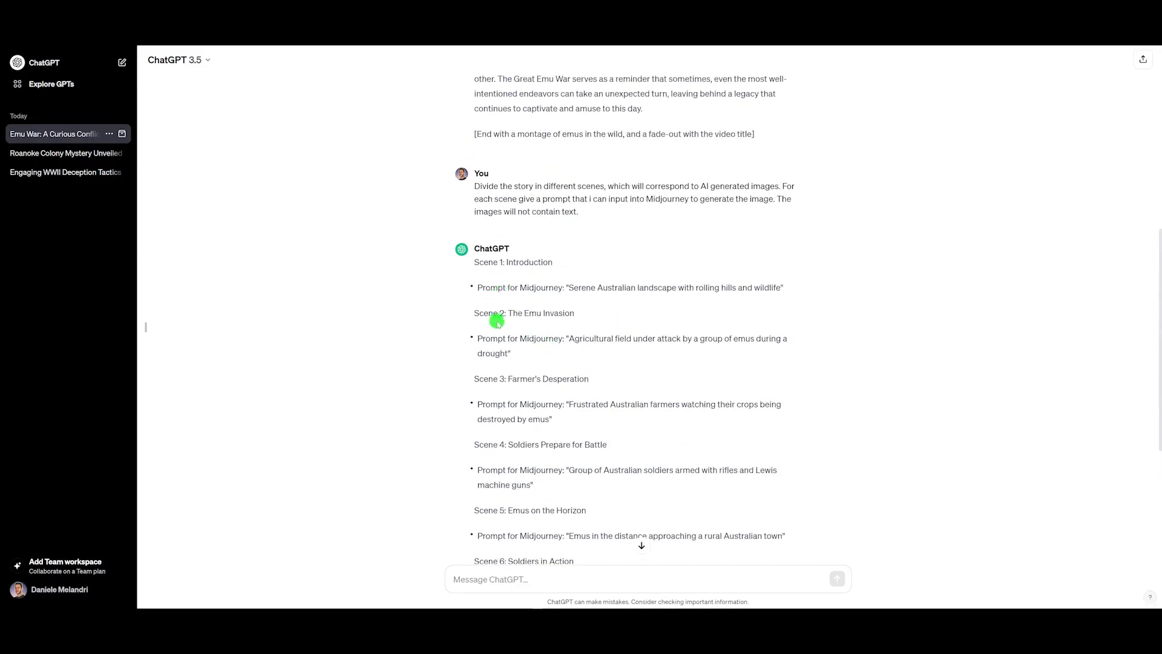
left_click_drag(474, 316, 513, 352)
key("ctrl+c")
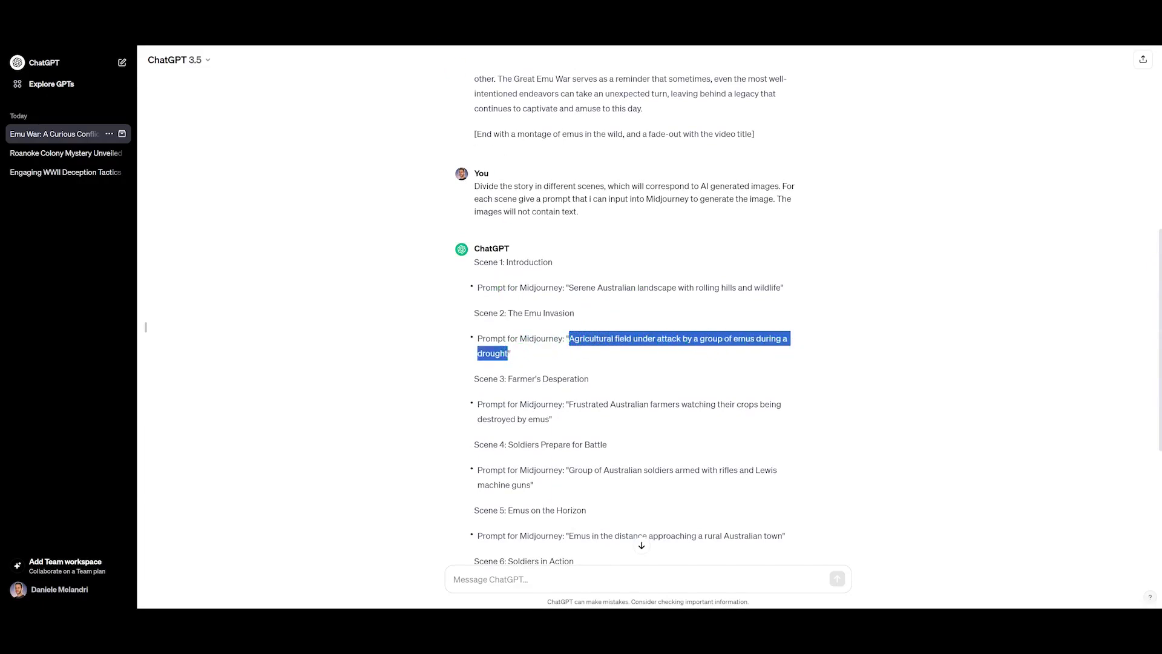
key("ctrl+Tab")
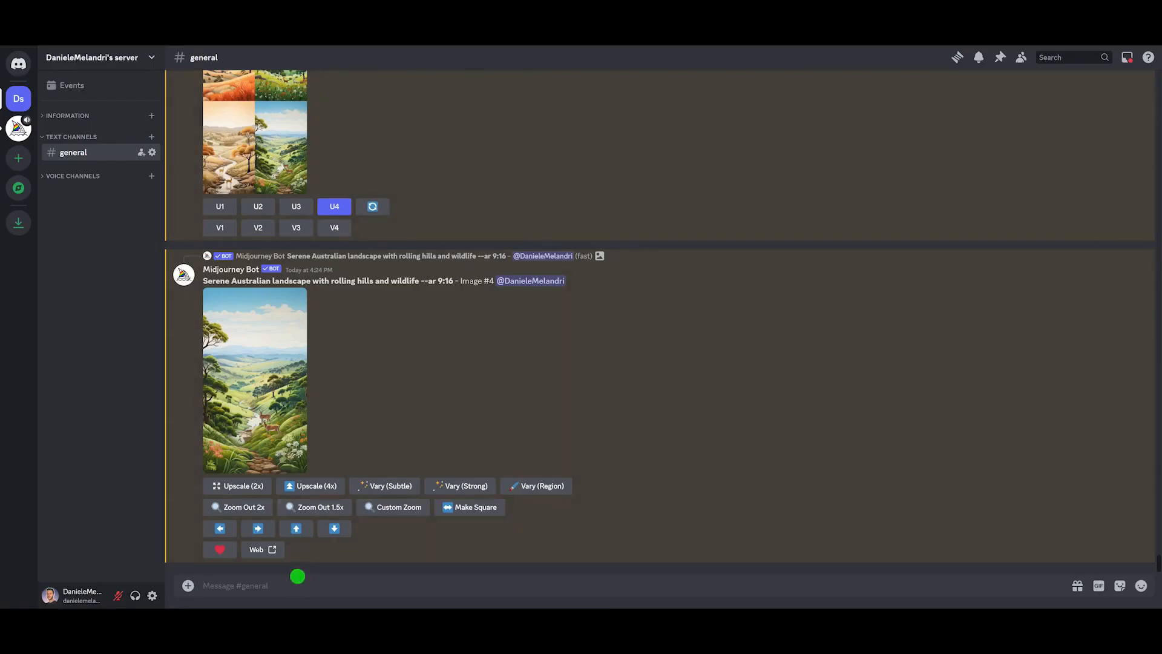
Step: In Discord, run /imagine with the prompt 'Agricultural field under attack by a group of emus during a drought --ar 9:16'
type("/imagine")
key("Tab")
key("ctrl+v")
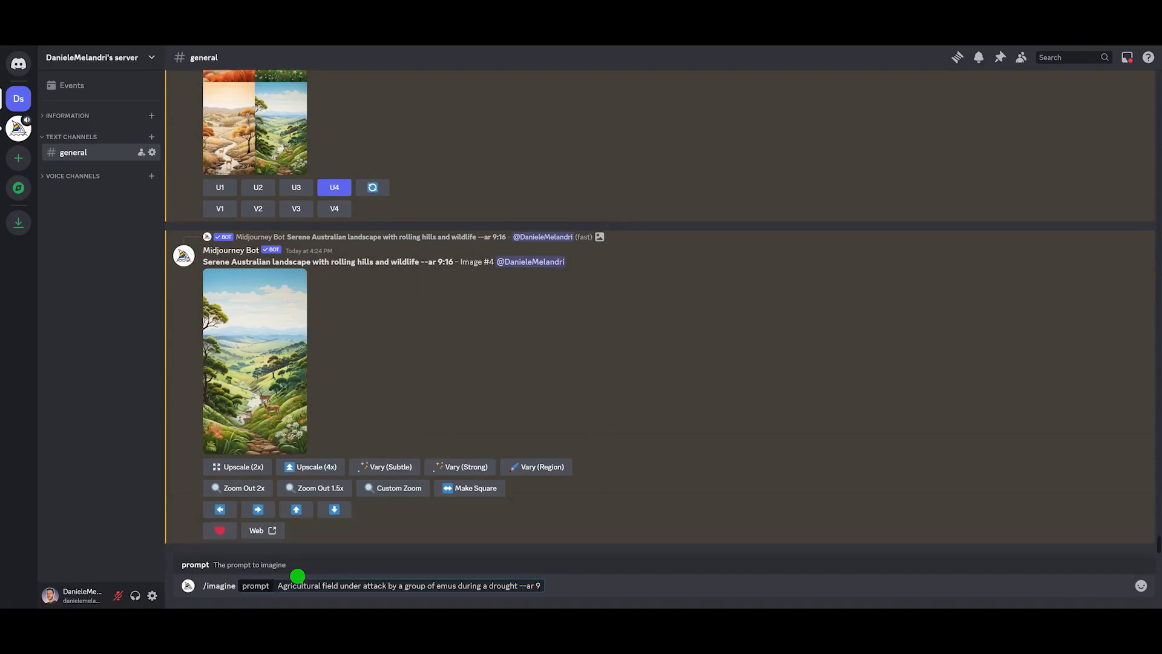
key("Return")
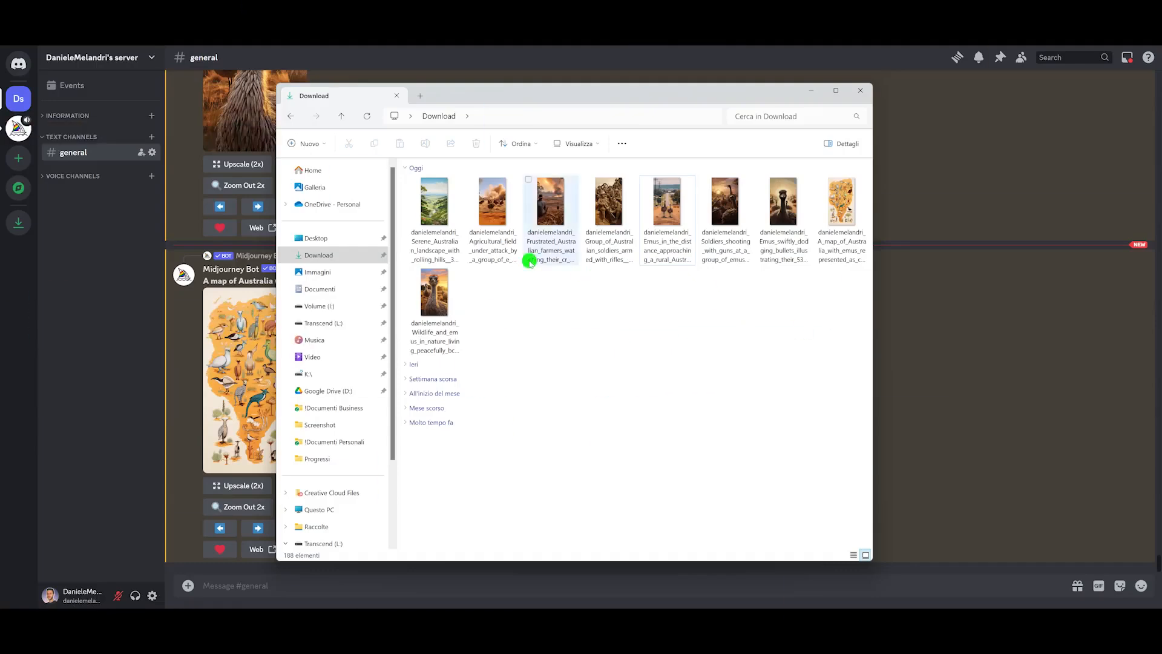
Step: Review the downloaded scene images in the Downloads folder, then close the folder window
left_click(678, 225)
key("Right")
key("Right")
key("Right")
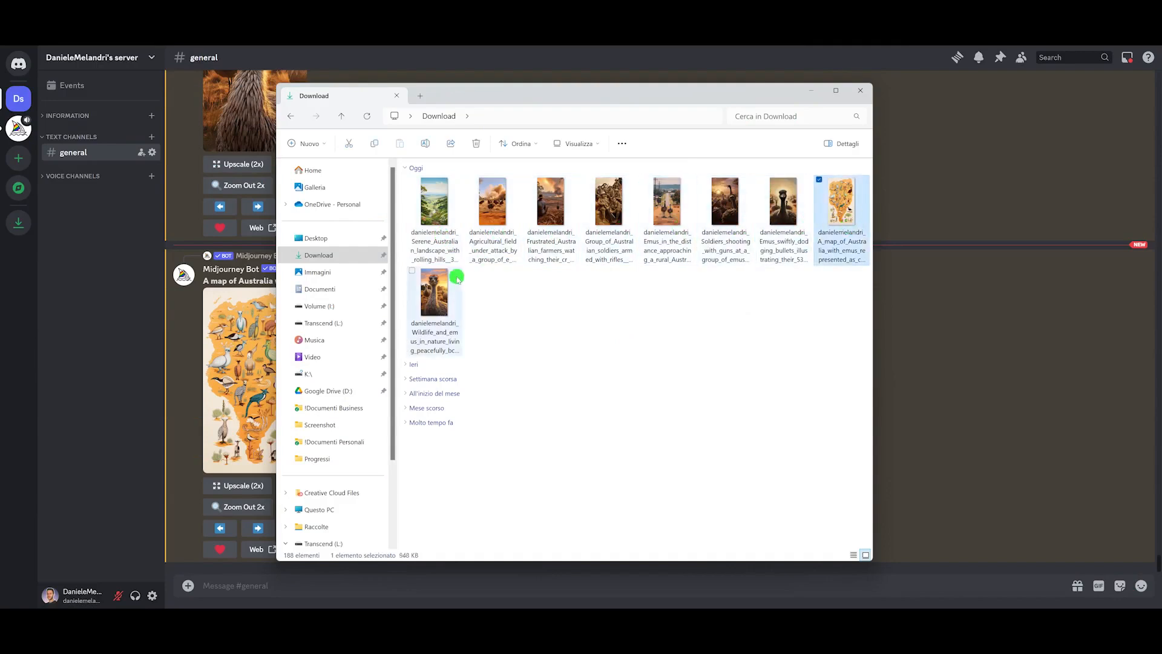
left_click(458, 278)
left_click(811, 90)
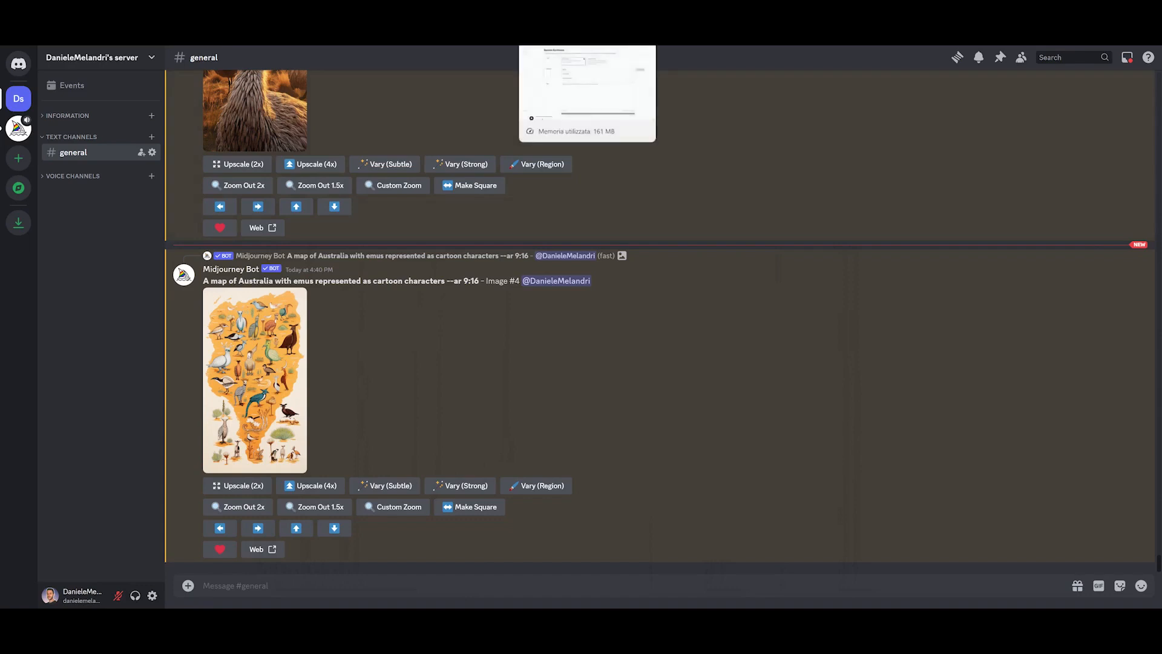
Step: Examine the video script at the top of the ChatGPT conversation
left_click(309, 12)
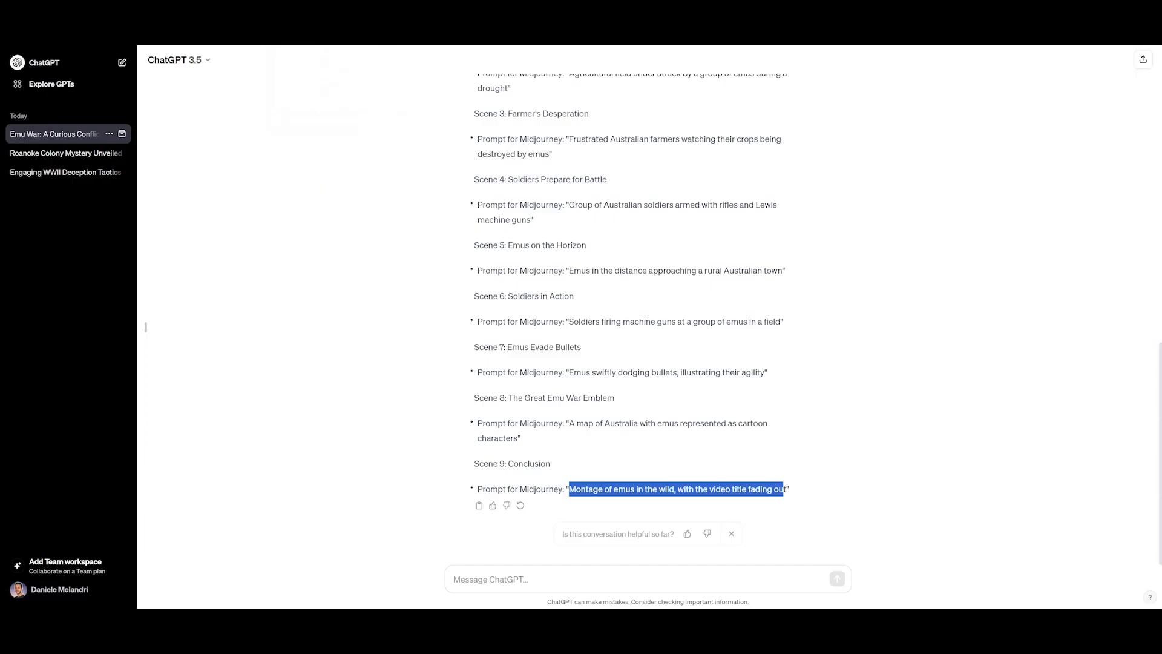
left_click(485, 228)
scroll(486, 228, "up", 8)
scroll(486, 227, "up", 3)
scroll(486, 227, "down", 1)
scroll(485, 228, "up", 1)
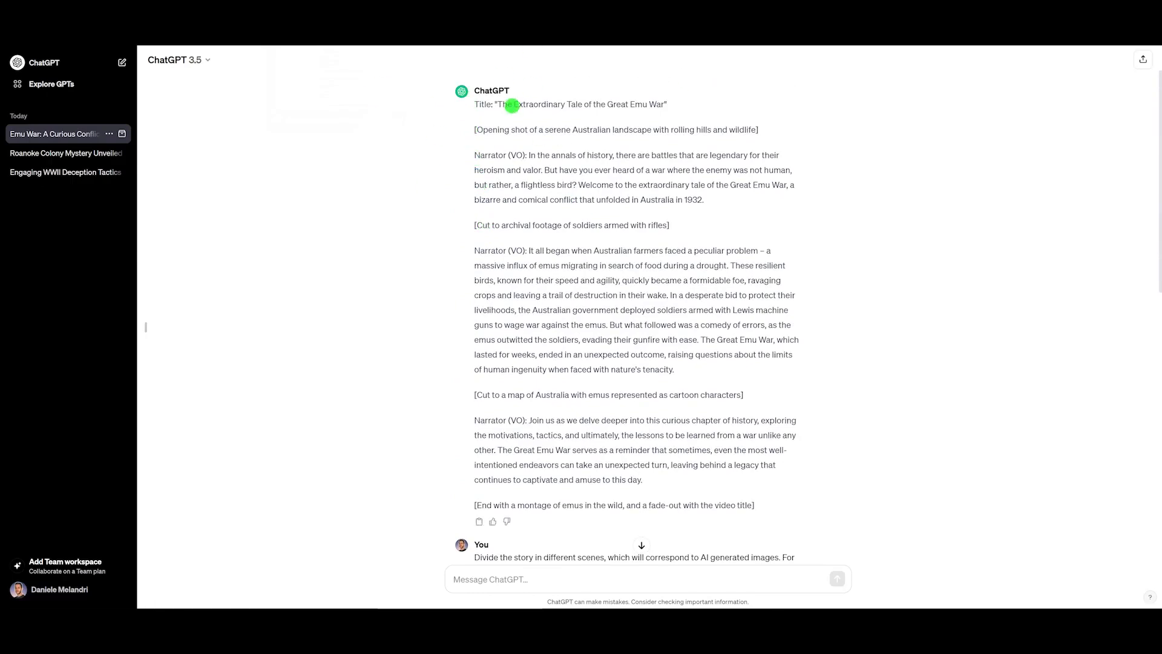
scroll(496, 208, "down", 1)
scroll(496, 209, "up", 2)
scroll(496, 208, "up", 1)
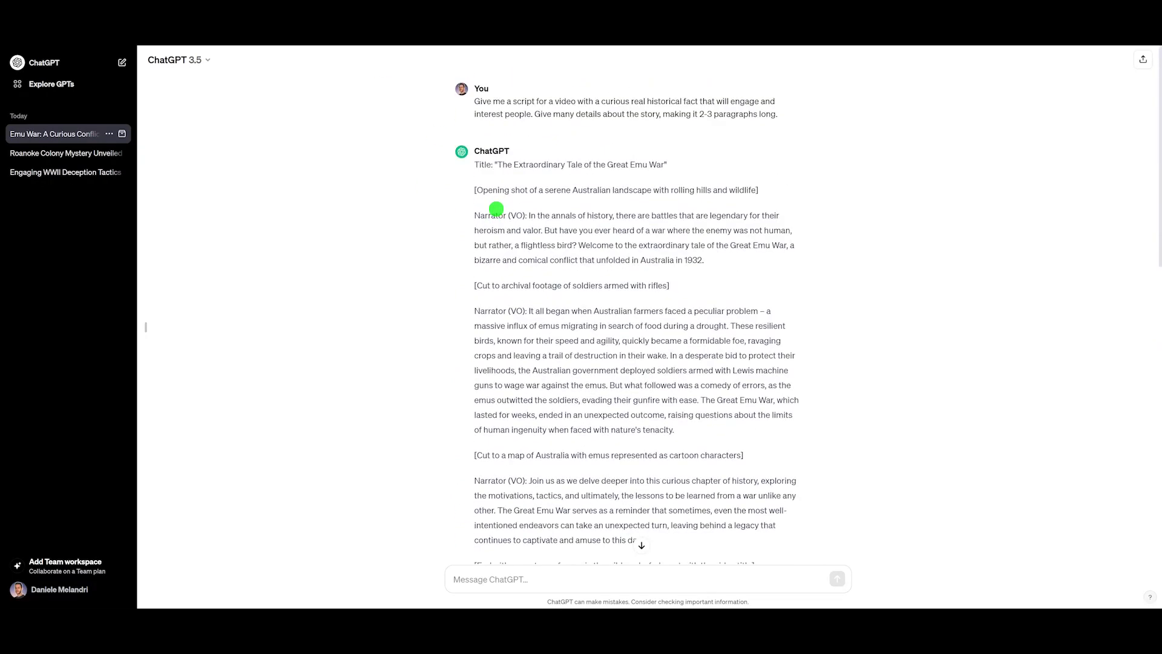
Step: Copy the script's first narrator paragraph without its label and paste it into the ElevenLabs Text to Speech text box
left_click_drag(474, 192, 701, 285)
left_click(700, 282)
left_click_drag(528, 216, 474, 165)
left_click_drag(473, 216, 522, 215)
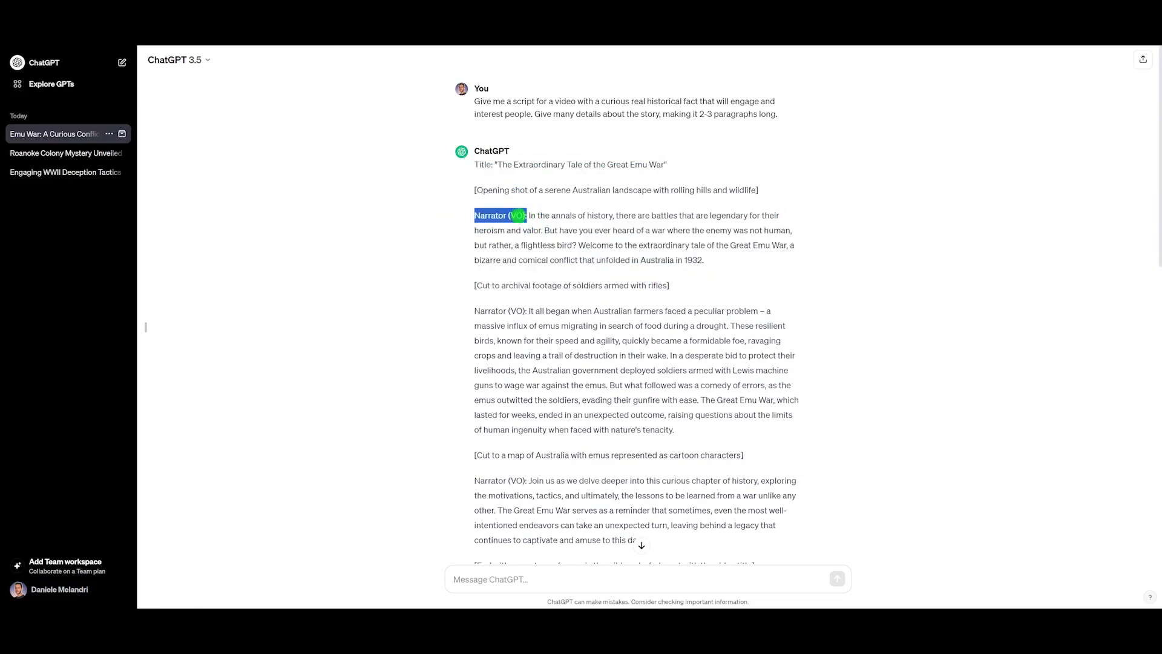
left_click(522, 223)
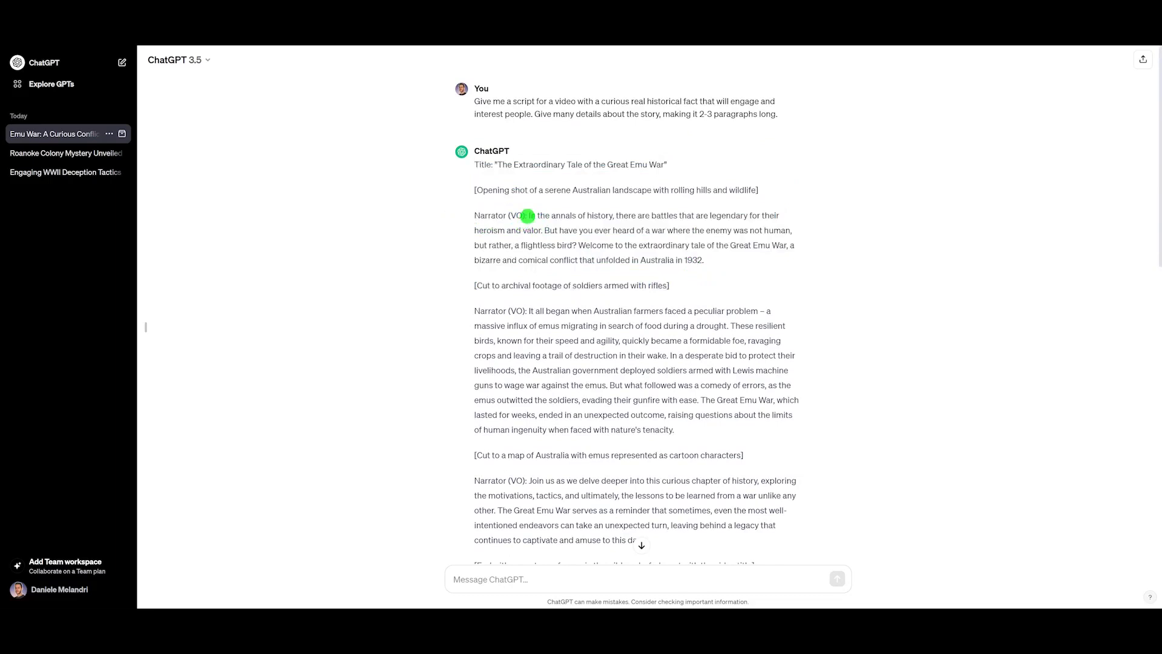
left_click_drag(529, 216, 720, 254)
key("ctrl+c")
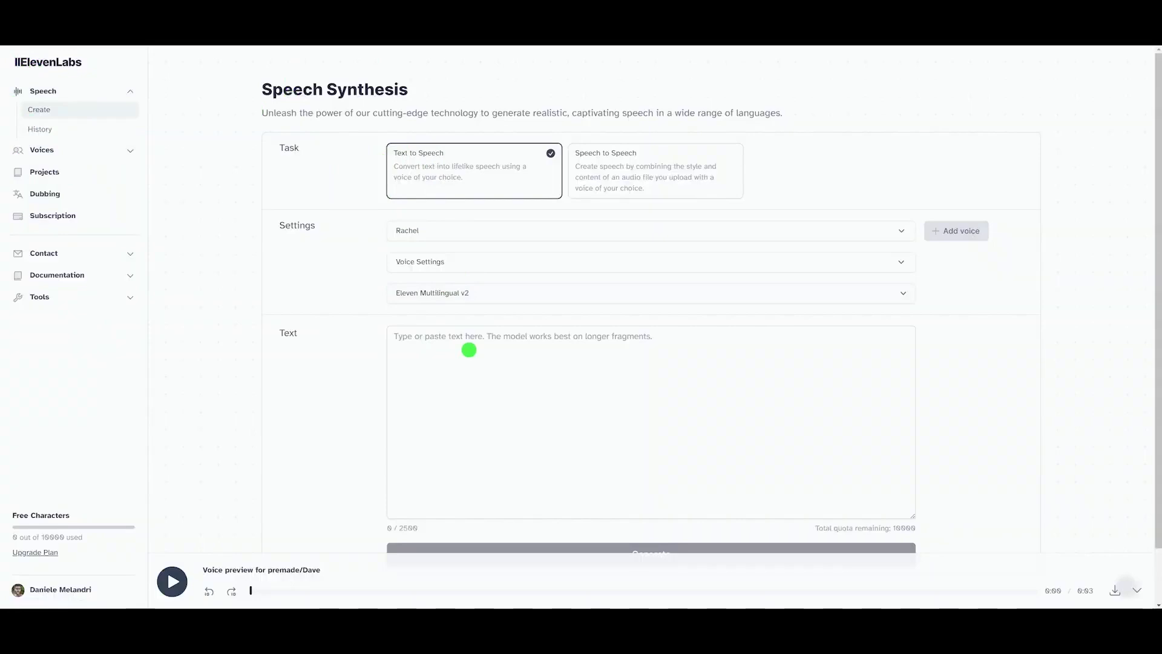
left_click(481, 338)
key("ctrl+v")
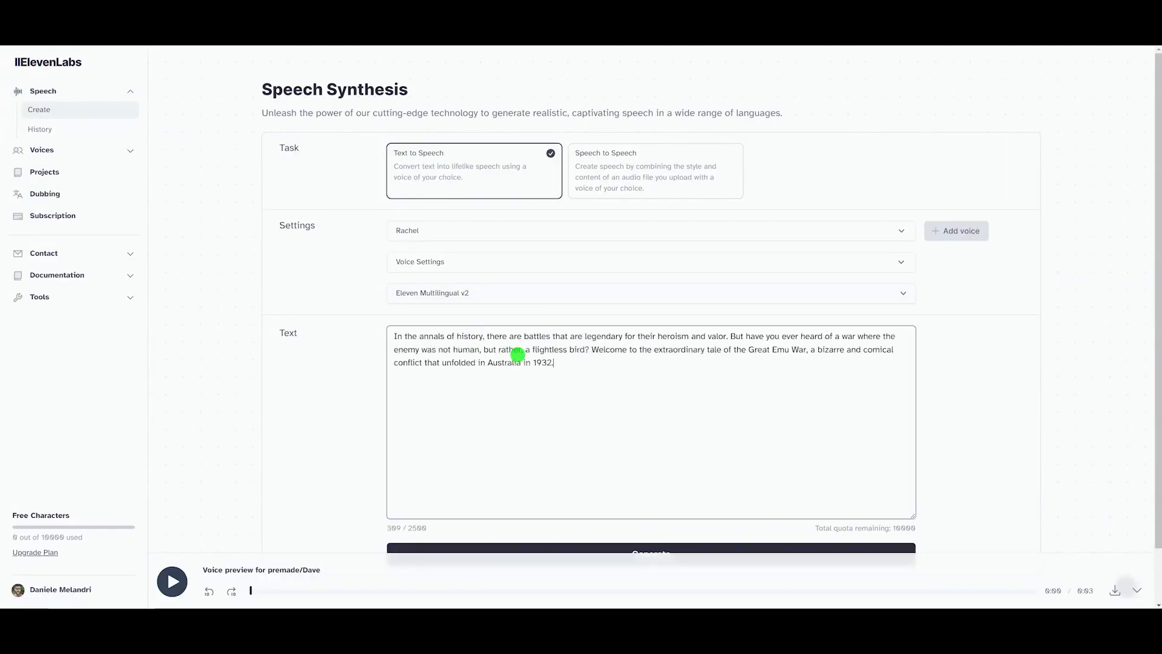
Step: Copy the second narrator paragraph from the script and paste it below the first in the text box
left_click_drag(390, 336, 863, 337)
left_click(665, 356)
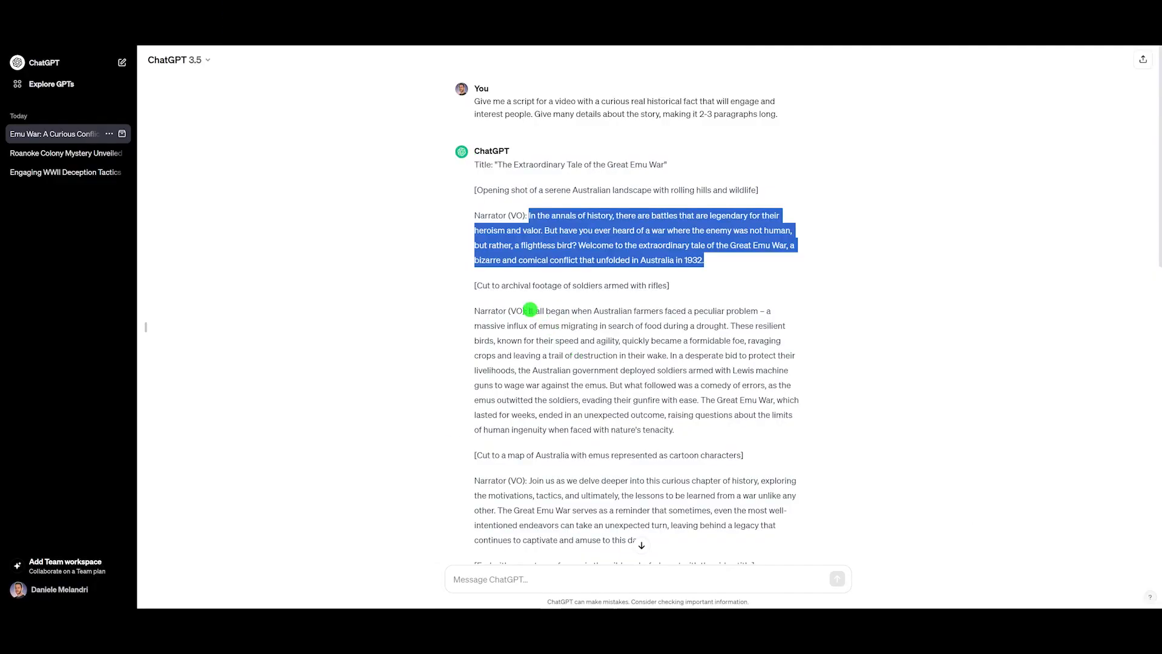
left_click_drag(529, 311, 684, 429)
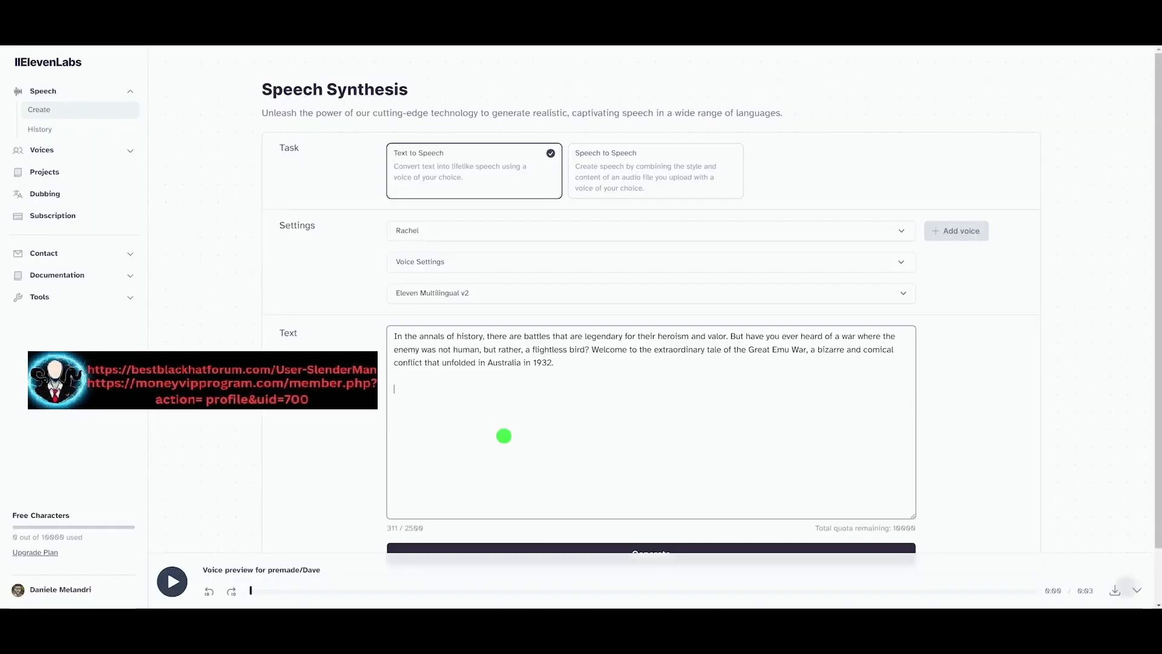
type("It all began when Australian farmers faced a peculiar problem – a massive influx of emus migrating in search of food during a drought. These resilient birds, known for their speed and agility, quickly became a formidable foe, ravaging crops and leaving a trail of destruction in their wake. In a desperate bid to protect their livelihoods, the Australian government deployed soldiers armed with Lewis machine guns to wage war against the emus. But what followed was a comedy of errors, as the emus outwitted the soldiers, evading their gunfire with ease. The Great Emu War, which lasted for weeks, ended in an unexpected outcome, raising questions about the limits of human ingenuity when faced with nature's tenacity.")
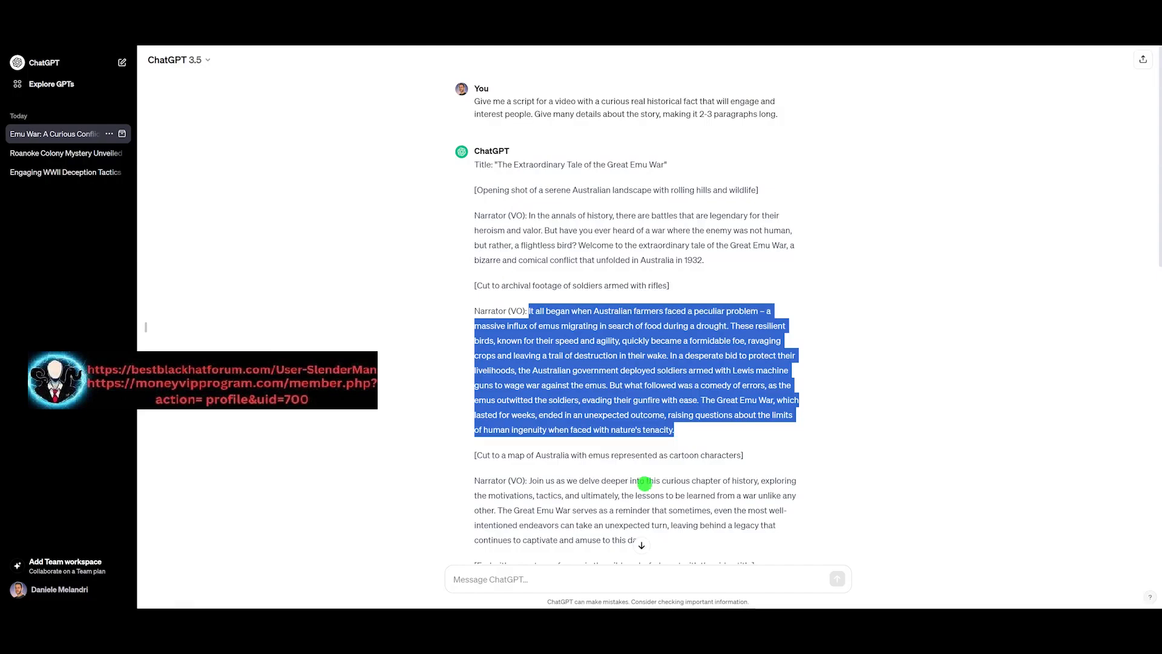
Step: Copy the third narrator paragraph and paste it at the end of the text box
scroll(645, 484, "down", 3)
left_click_drag(530, 322, 653, 379)
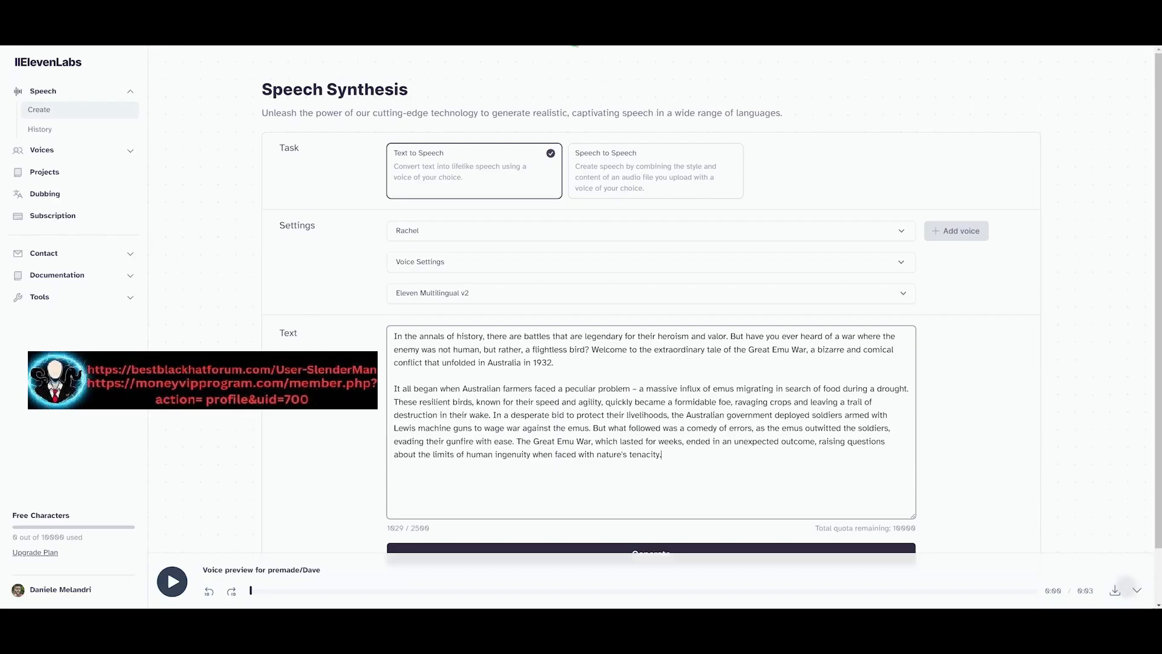
type("Join us as we delve deeper into this curious chapter of history, exploring the motivations, tactics, and ultimately, the lessons to be learned from a war unlike any other. The Great Emu War serves as a reminder that sometimes, even the most well-intentioned endeavors can take an unexpected turn, leaving behind a legacy that continues to captivate and amuse to this day.")
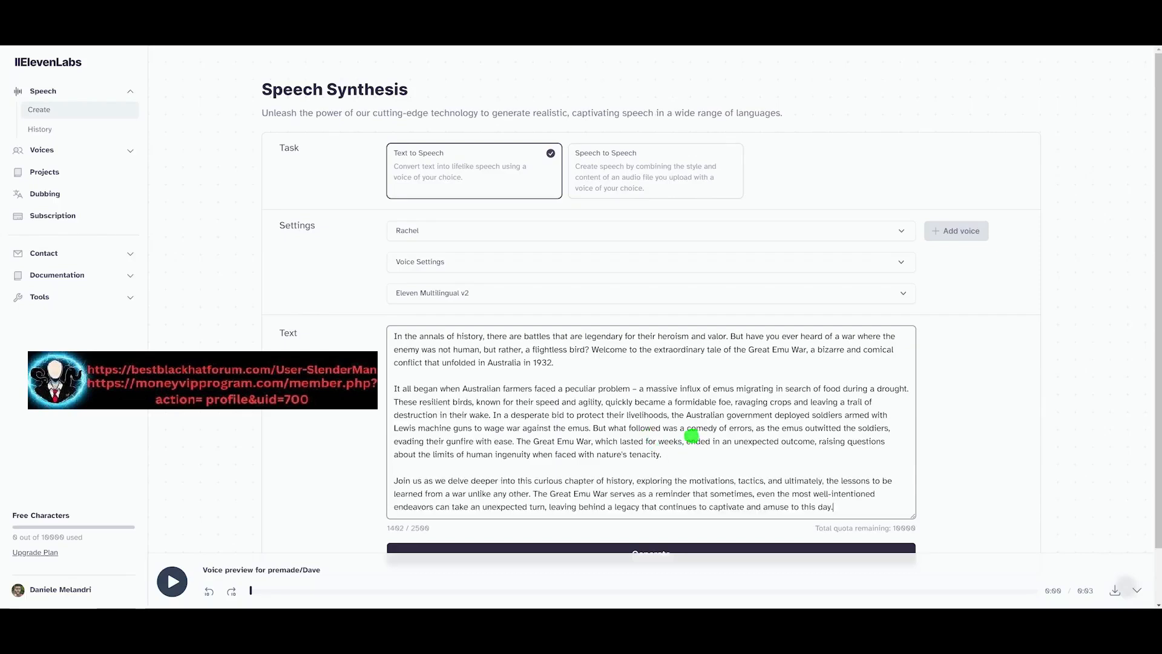
Step: Preview and select the Daniel voice for the narration, briefly opening the voice settings
scroll(690, 431, "down", 1)
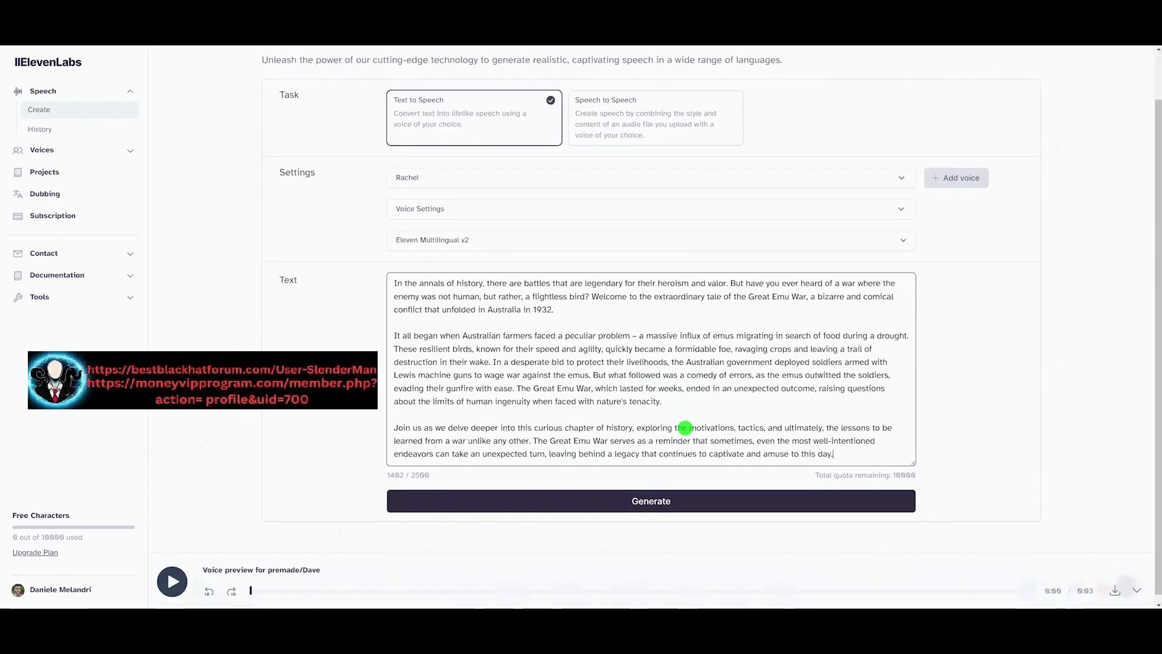
left_click(477, 177)
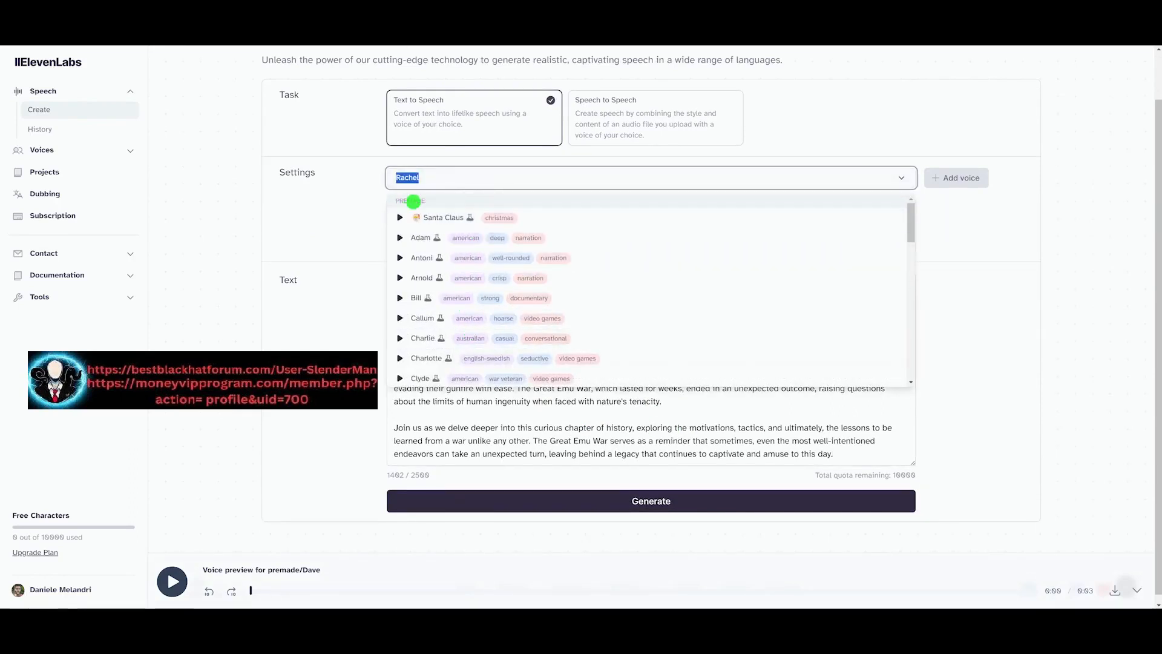
left_click_drag(912, 226, 910, 241)
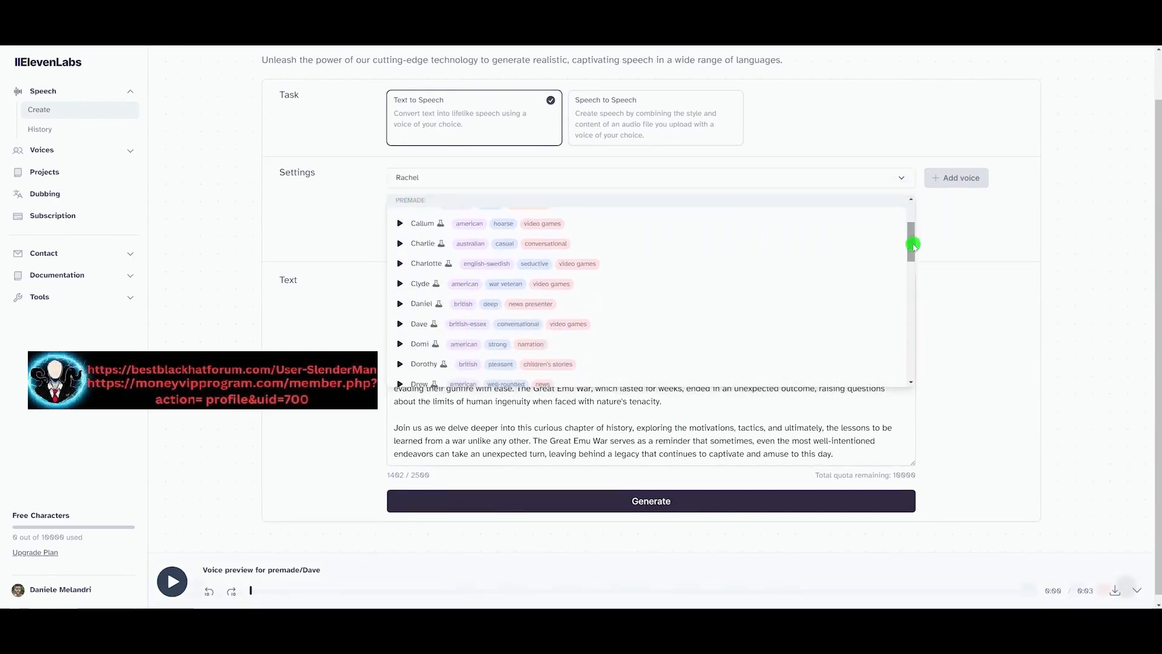
left_click(401, 306)
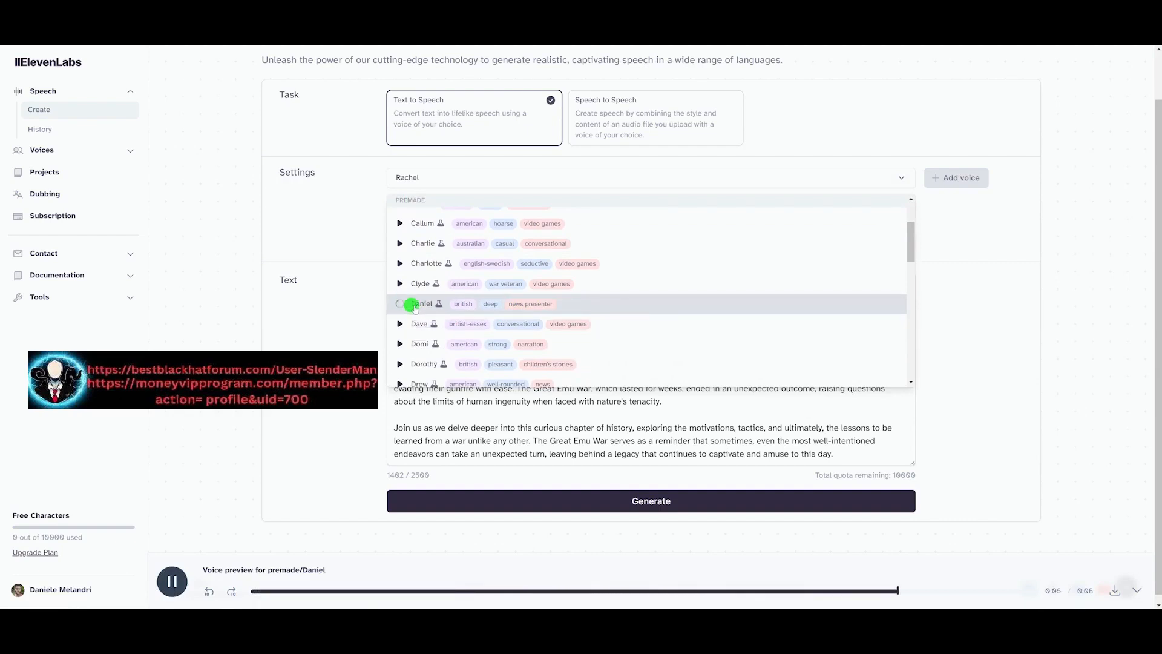
left_click(418, 304)
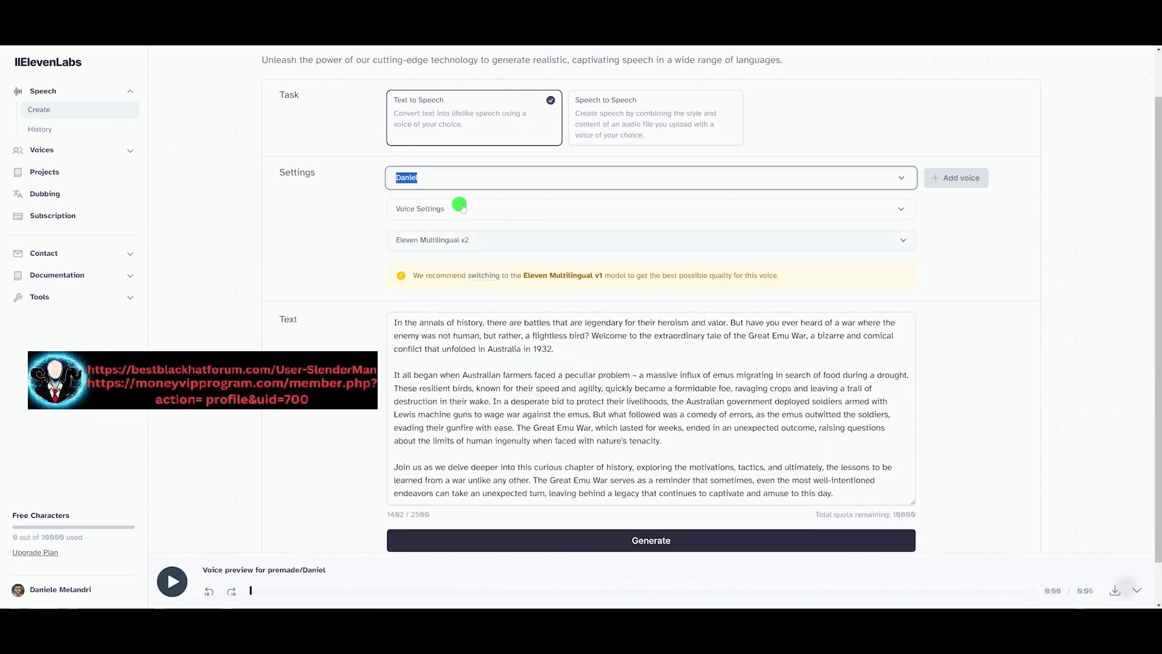
left_click(865, 213)
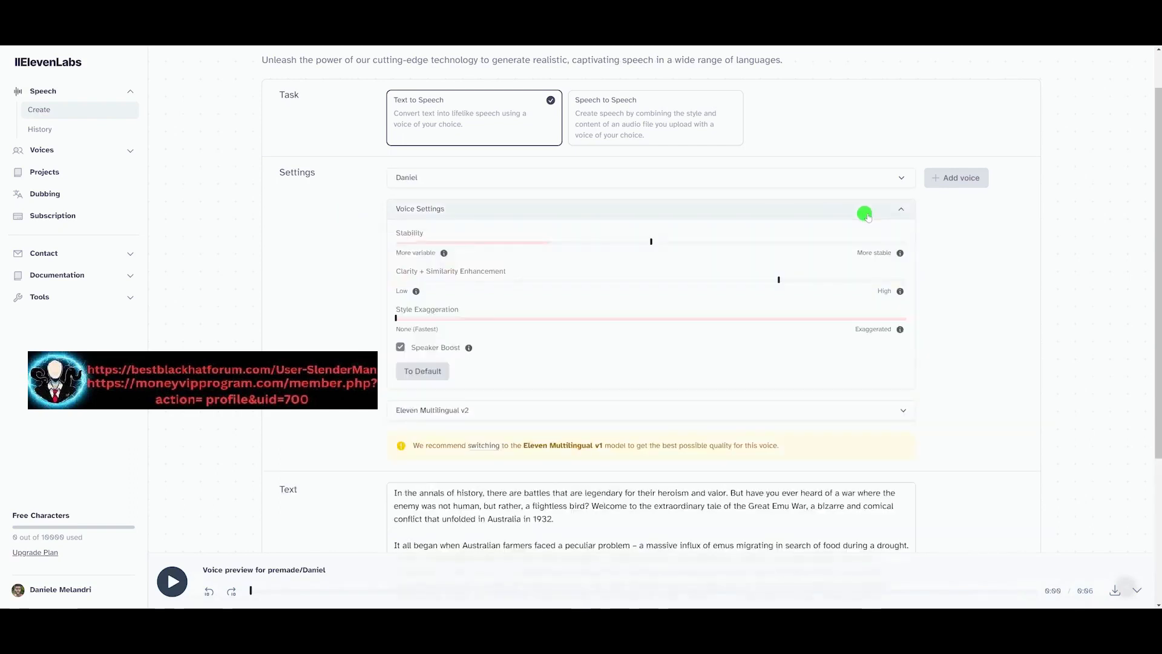
left_click(865, 213)
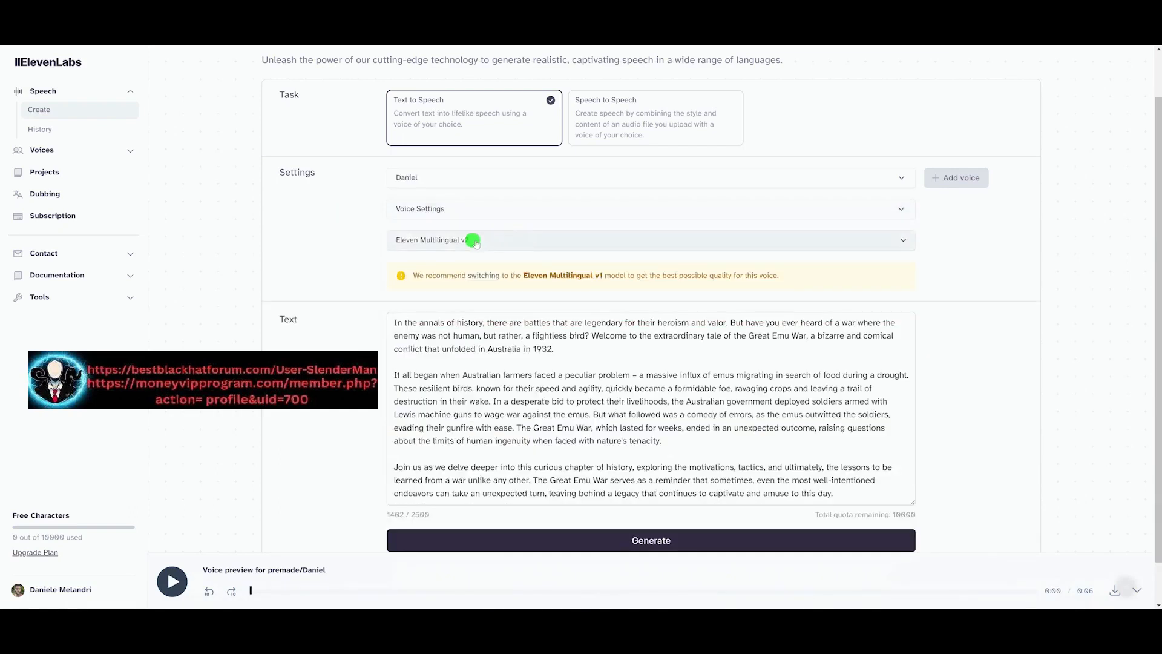
Step: Generate the narration speech from the pasted text
left_click(393, 322)
scroll(466, 321, "down", 1)
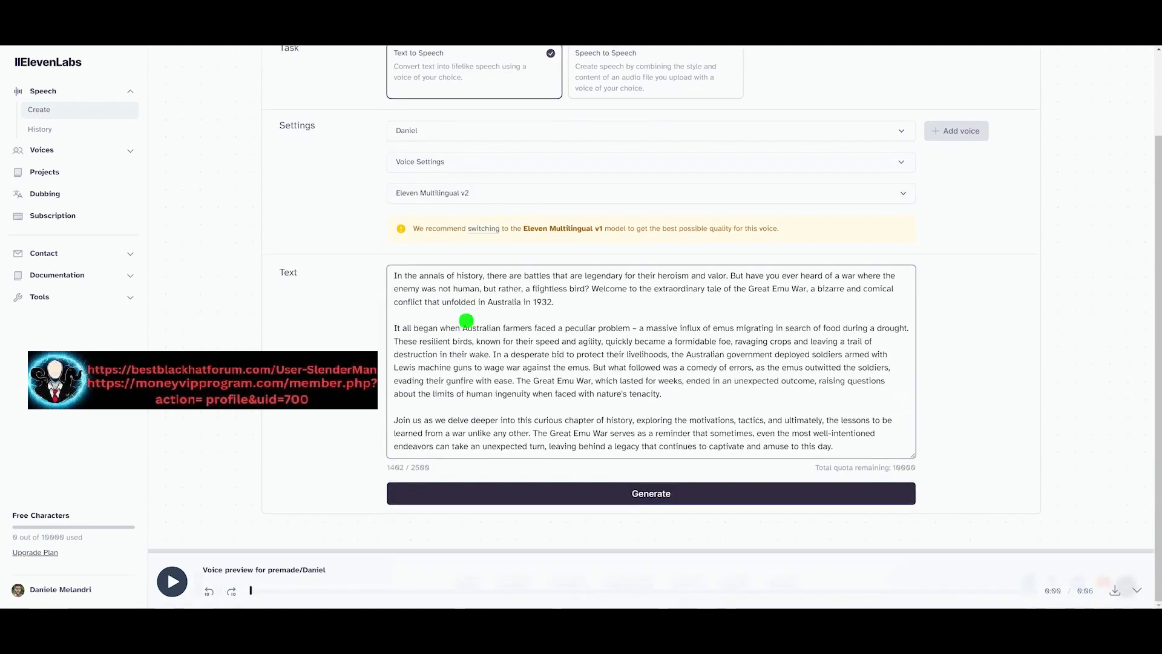
scroll(467, 321, "up", 2)
scroll(466, 321, "down", 2)
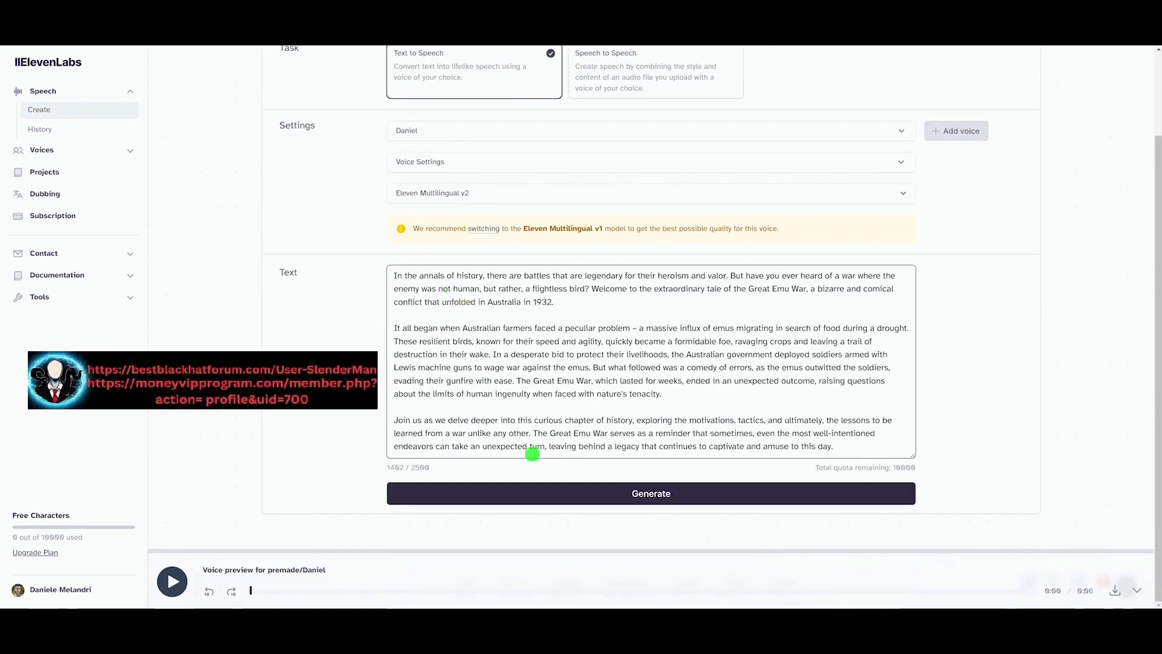
left_click(669, 496)
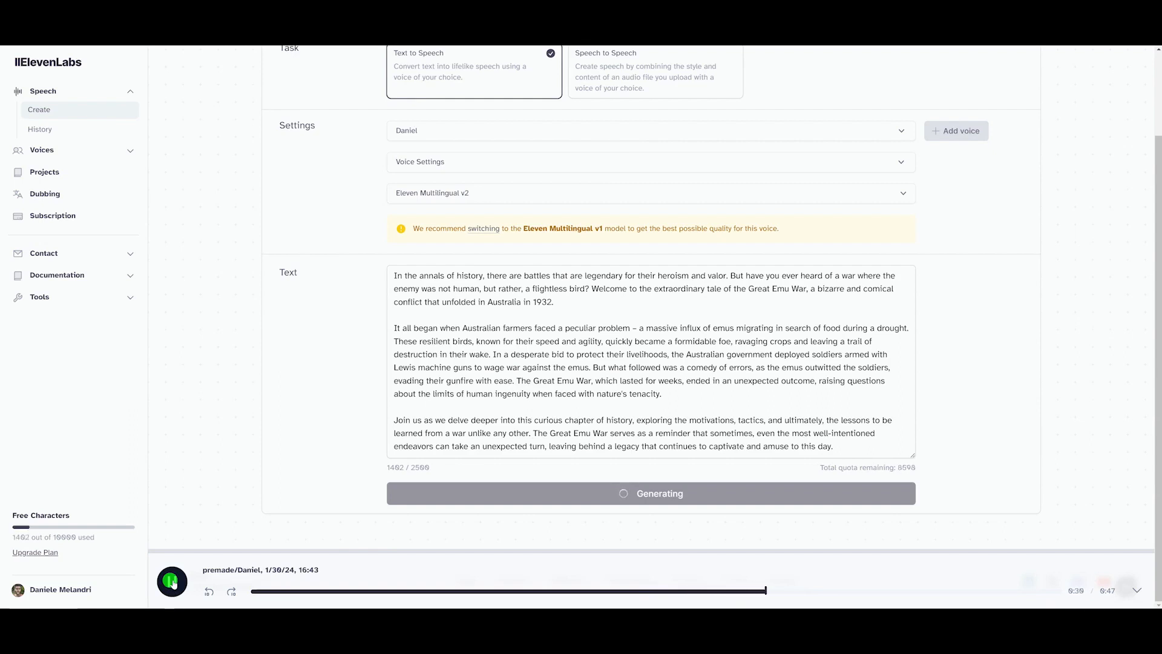
Step: Pause the generated narration playback and review the script in ChatGPT
left_click(172, 581)
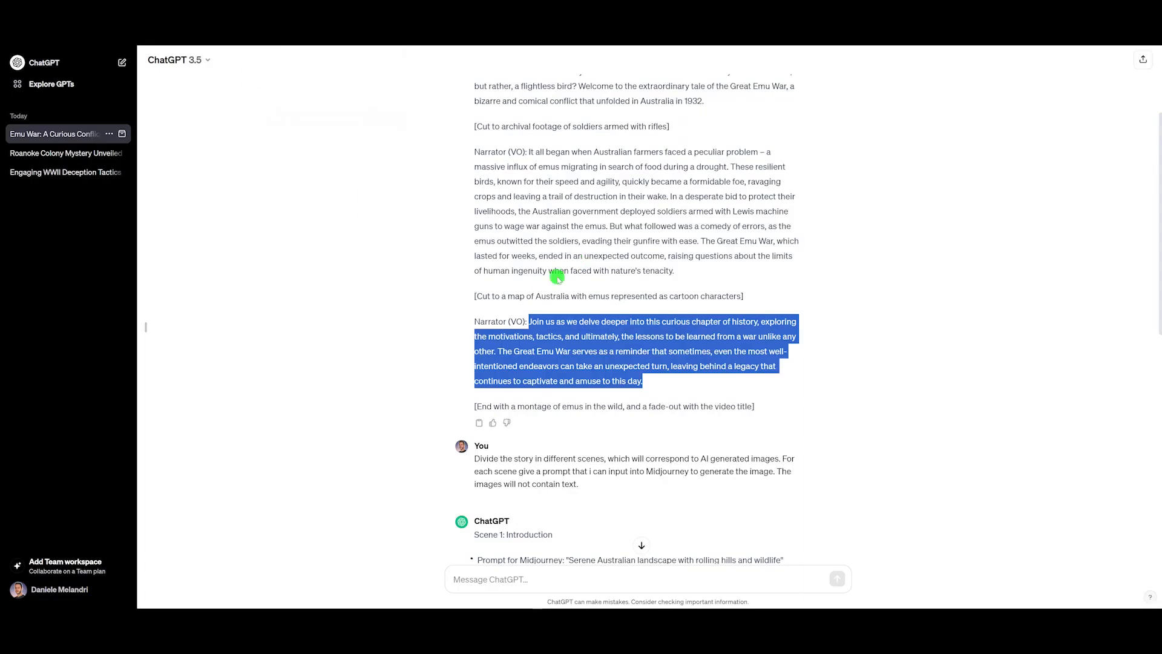
left_click(561, 294)
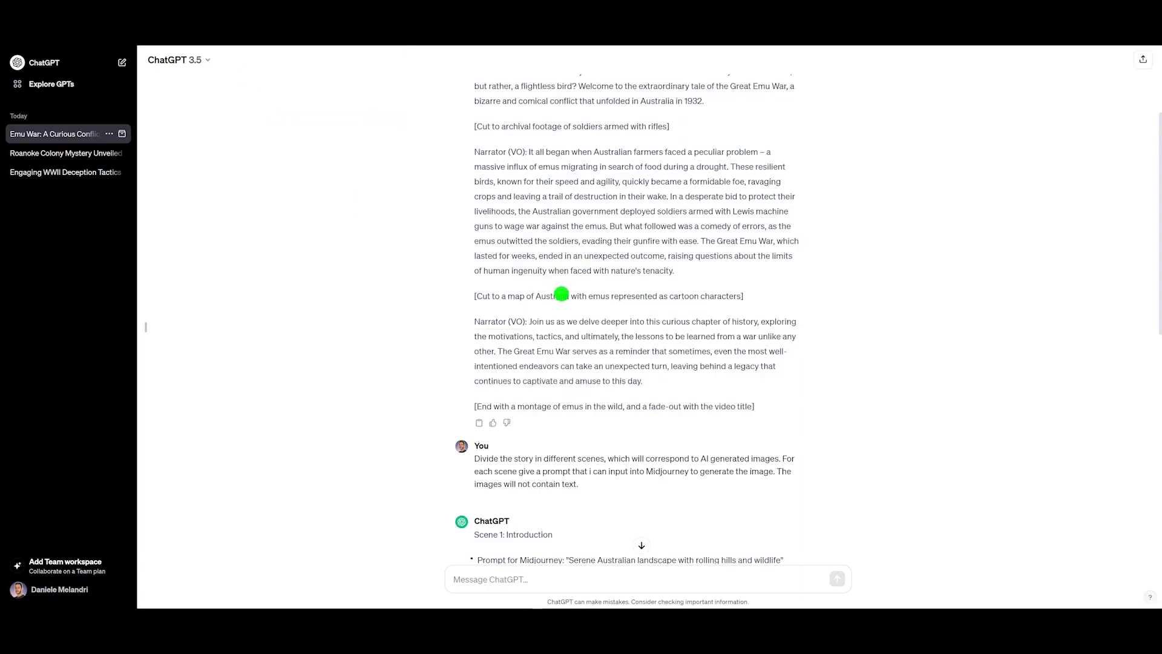
scroll(561, 291, "up", 2)
scroll(558, 266, "down", 5)
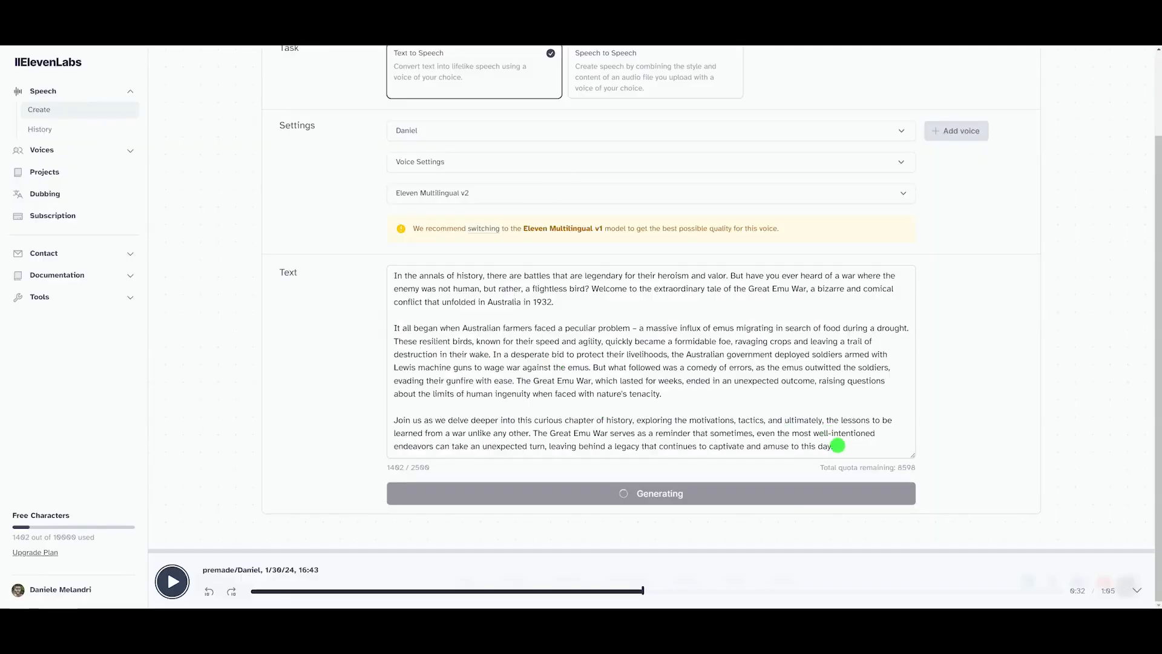
Step: Ask ChatGPT to rewrite the script a bit shorter so it fits a 60 seconds long video
left_click_drag(836, 446, 394, 267)
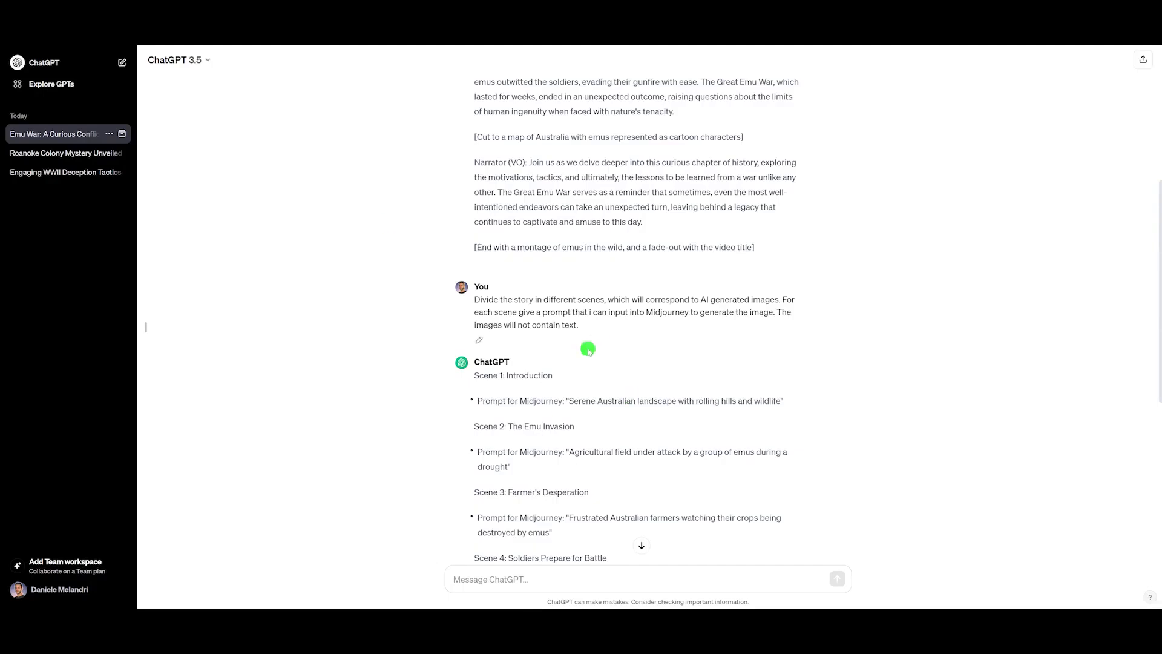
scroll(612, 363, "down", 5)
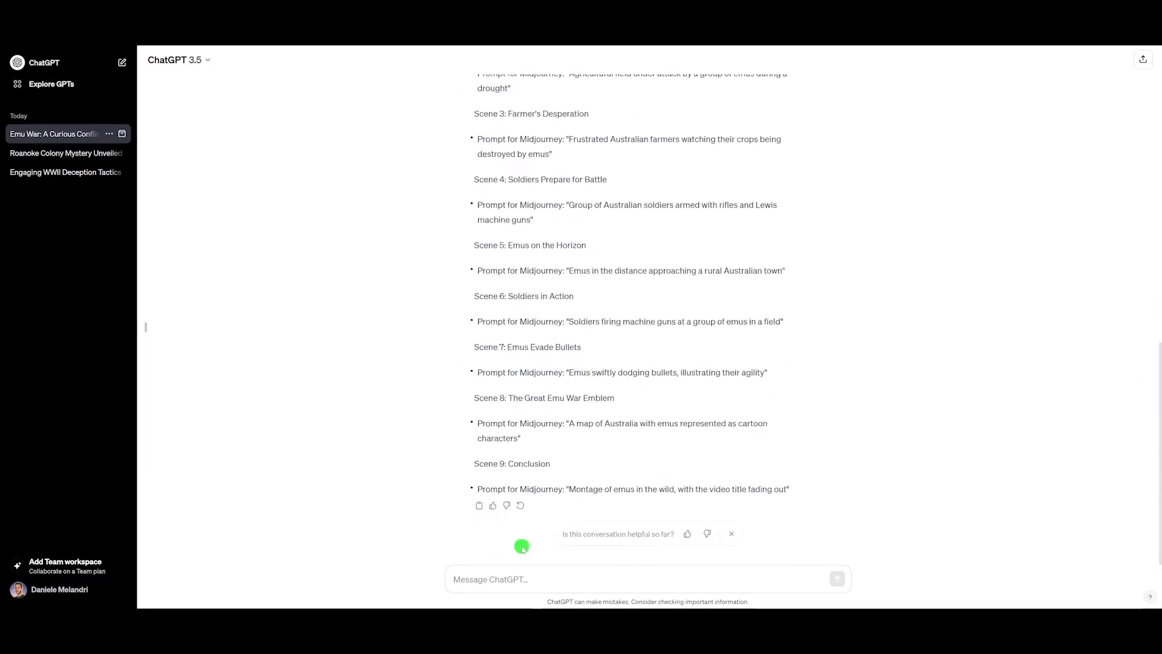
type("Re")
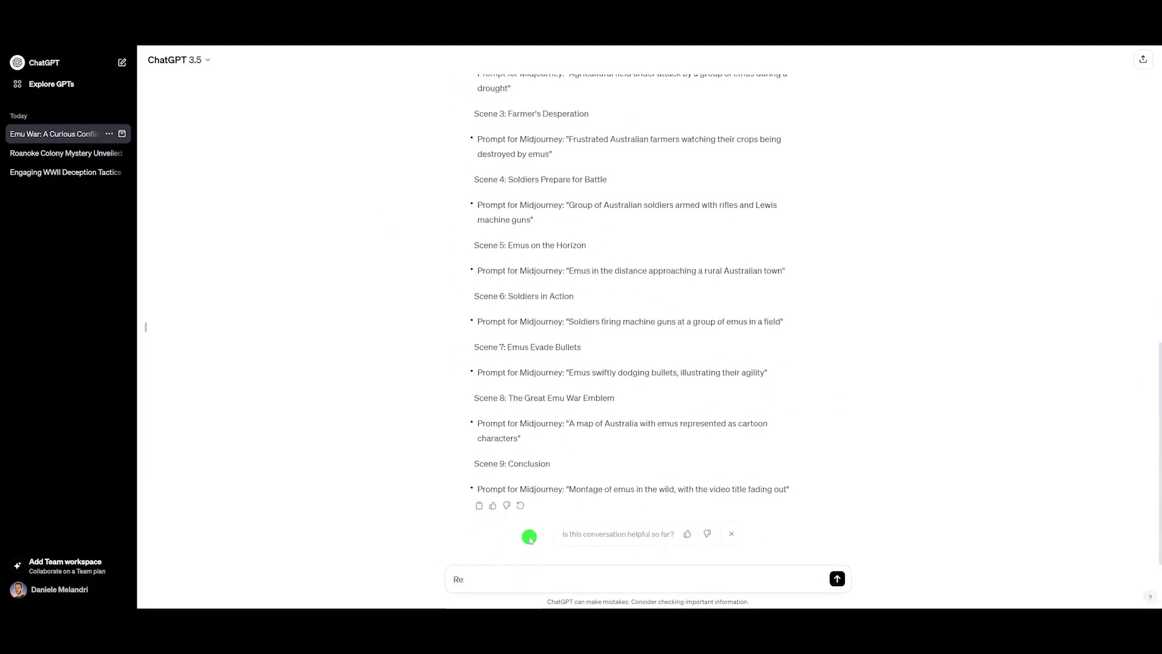
type("write the script a bit shorter, it should fit a")
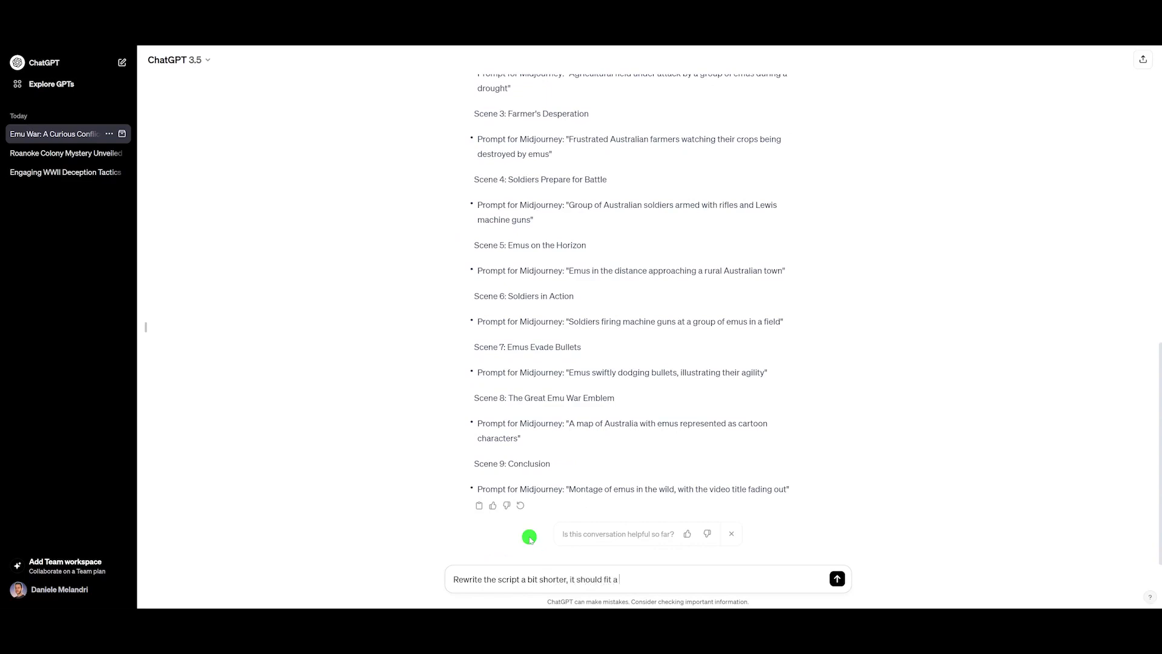
type("conds long video")
key("Return")
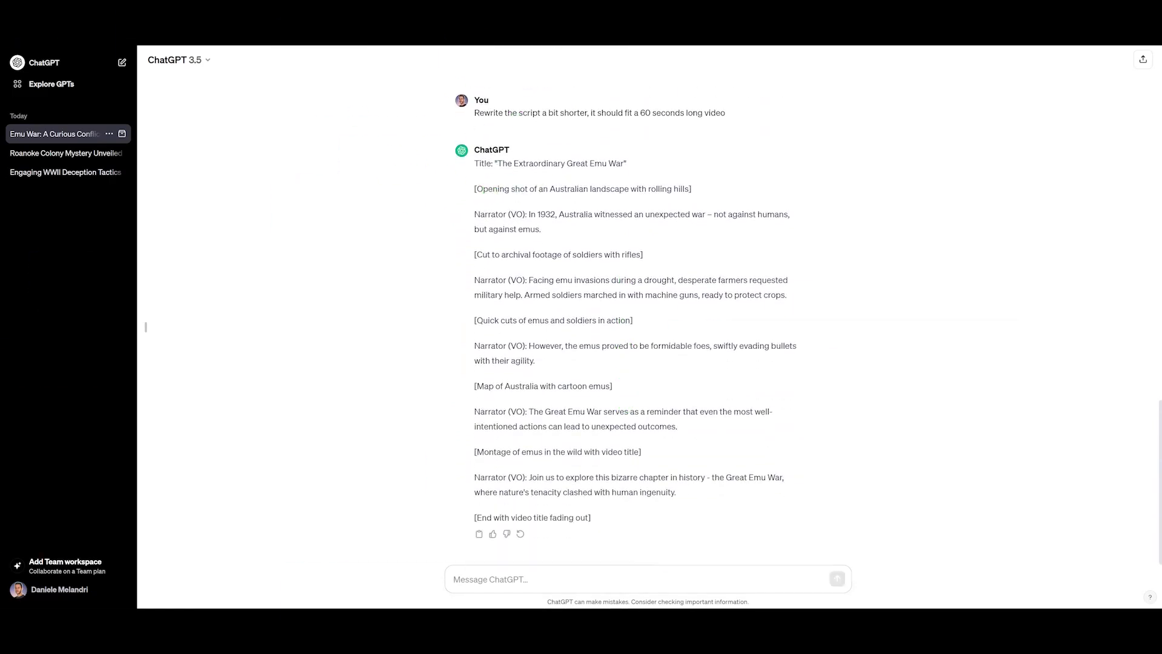
Step: Replace the narration text with the first narrator line of the shortened script
left_click_drag(528, 215, 553, 229)
key("ctrl+c")
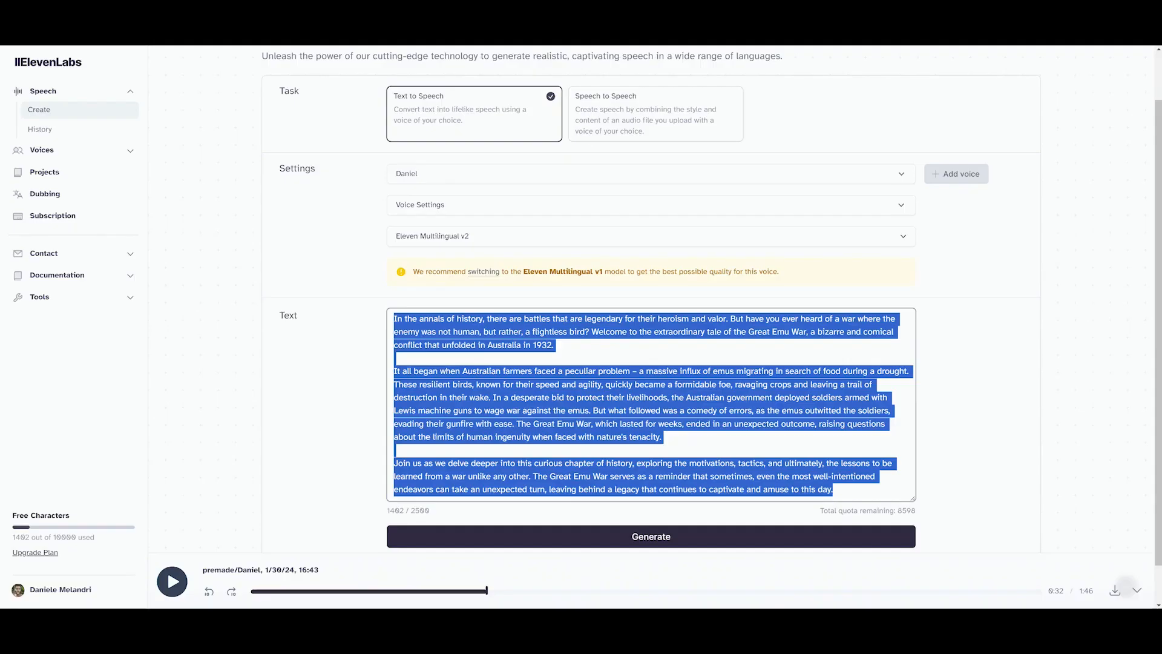
key("BackSpace")
key("ctrl+v")
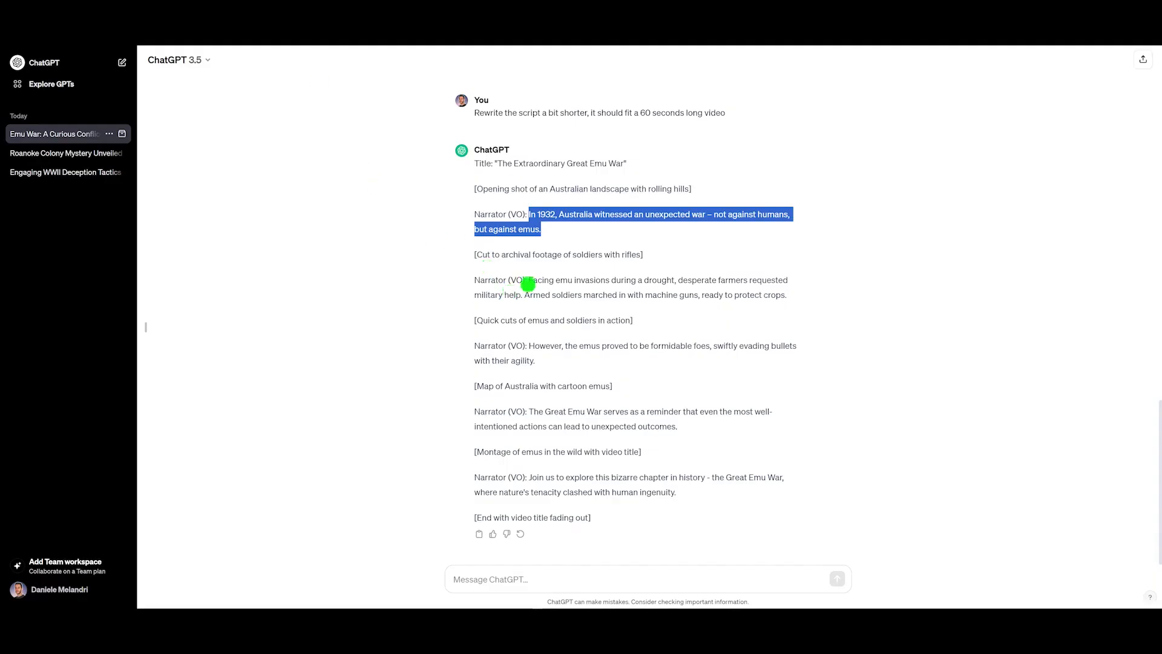
Step: Copy the second narrator line into the narration text and delete the duplicated paragraph
left_click(531, 280)
left_click_drag(531, 280, 820, 299)
key("ctrl+c")
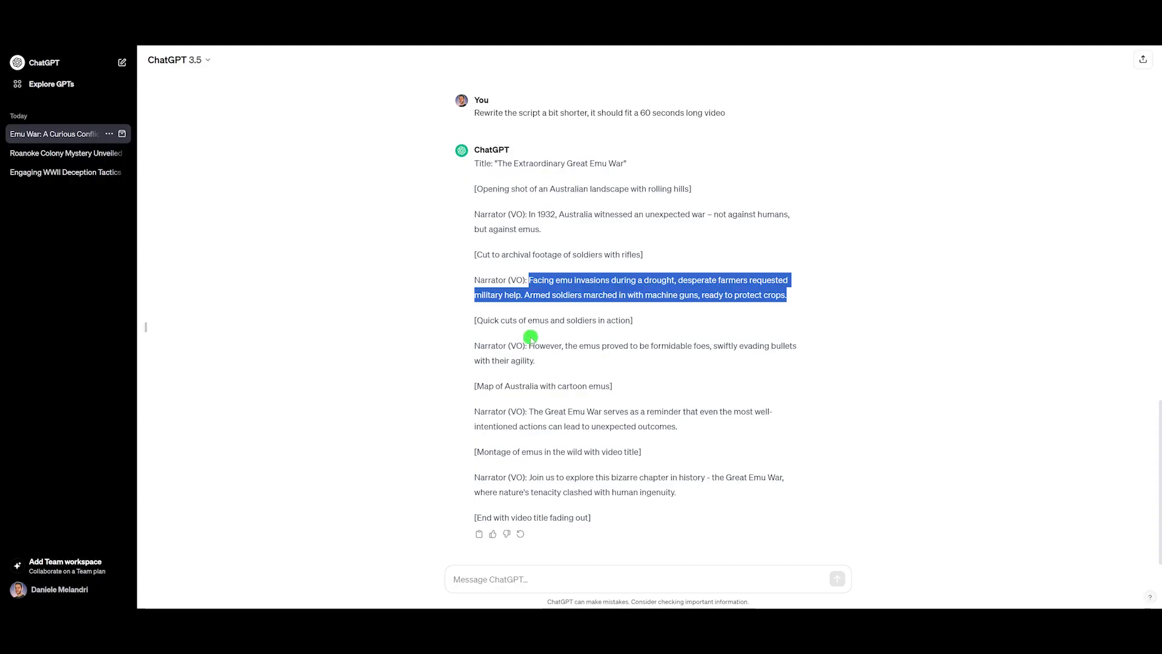
left_click_drag(530, 345, 536, 362)
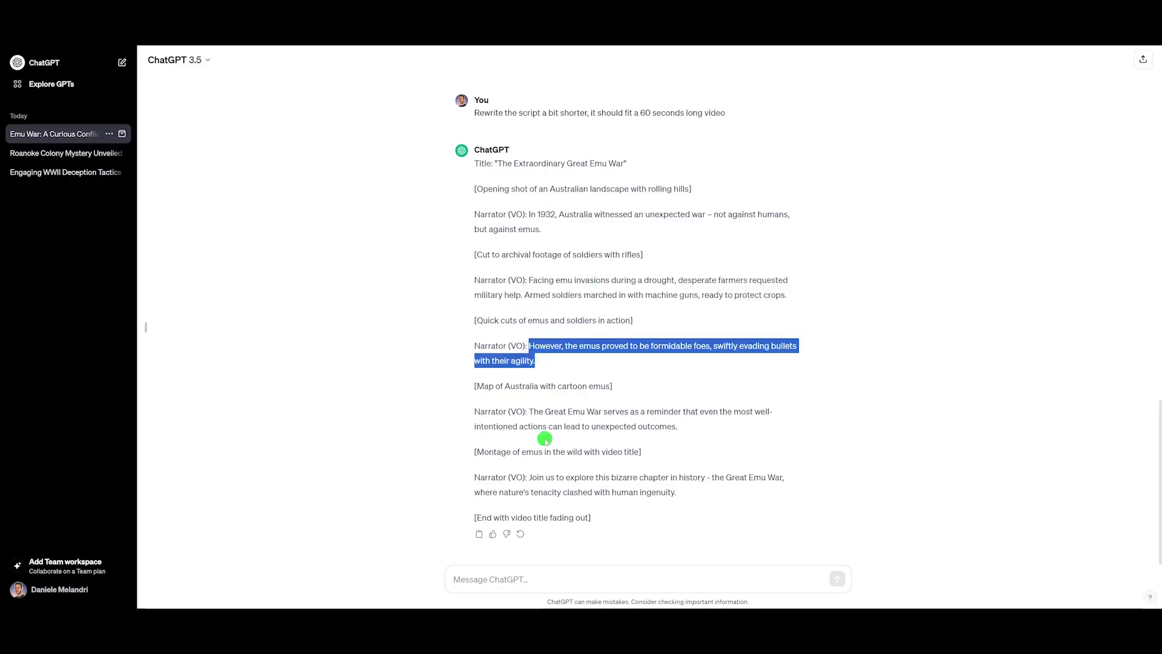
left_click_drag(476, 113, 553, 113)
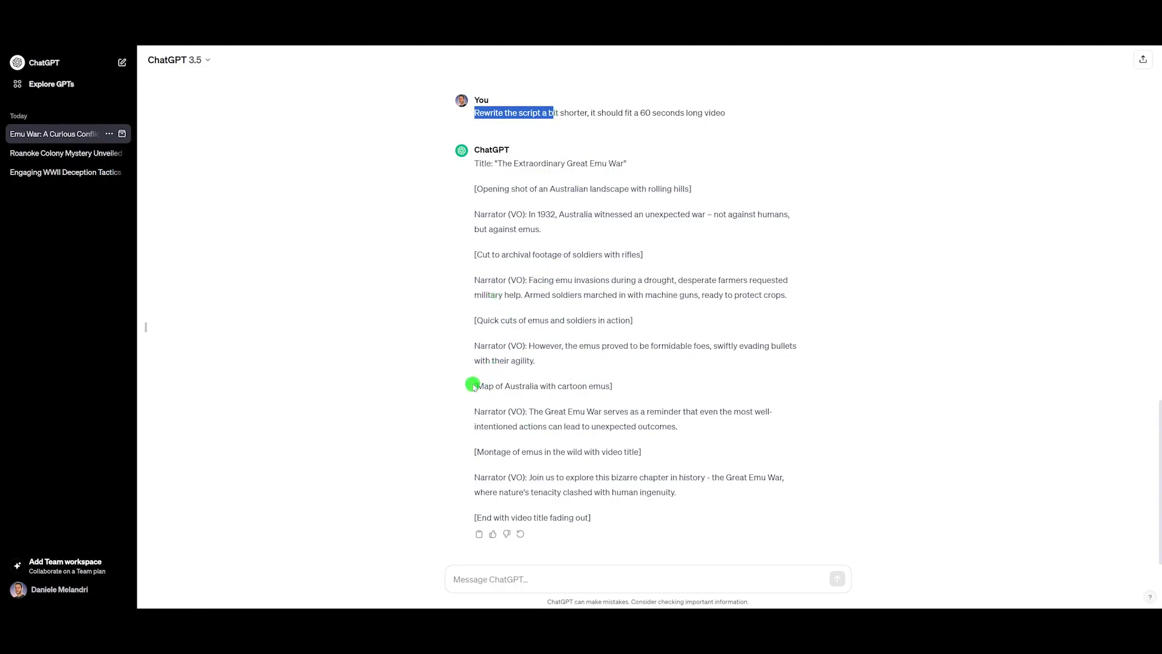
left_click_drag(475, 387, 651, 387)
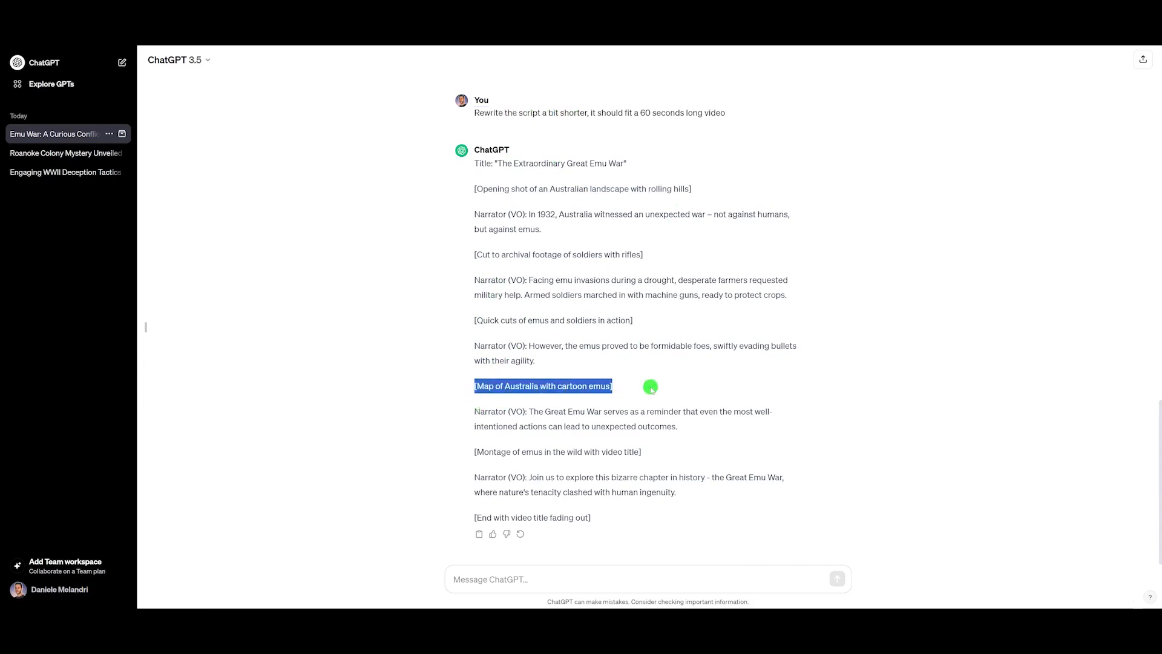
left_click(530, 280)
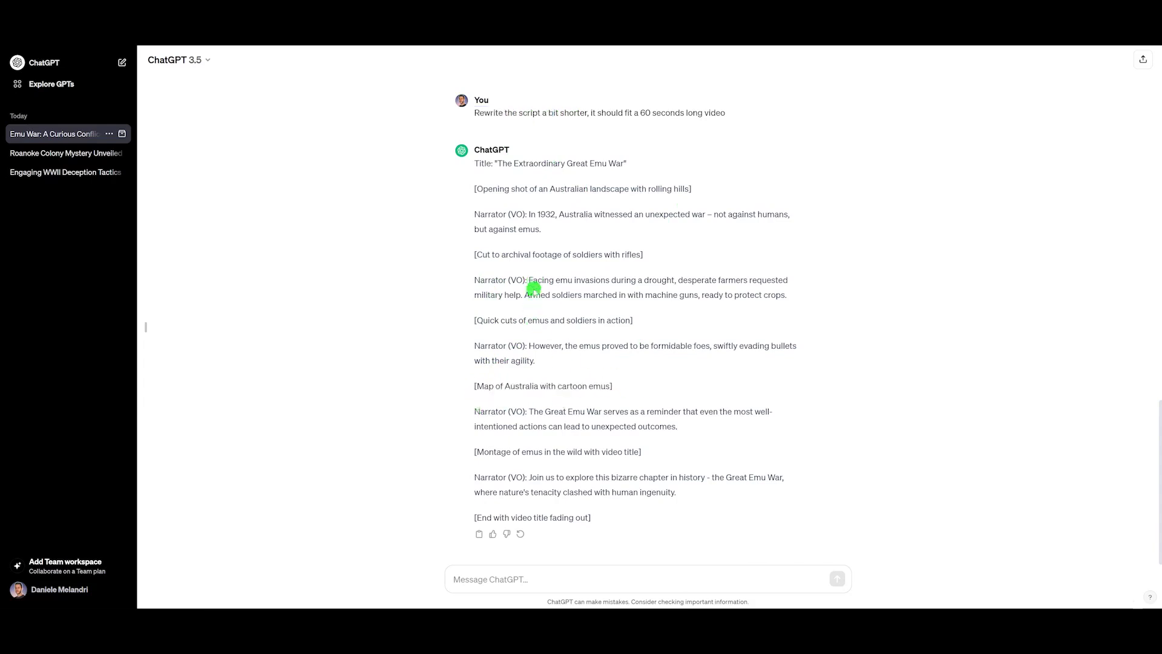
left_click_drag(531, 280, 793, 297)
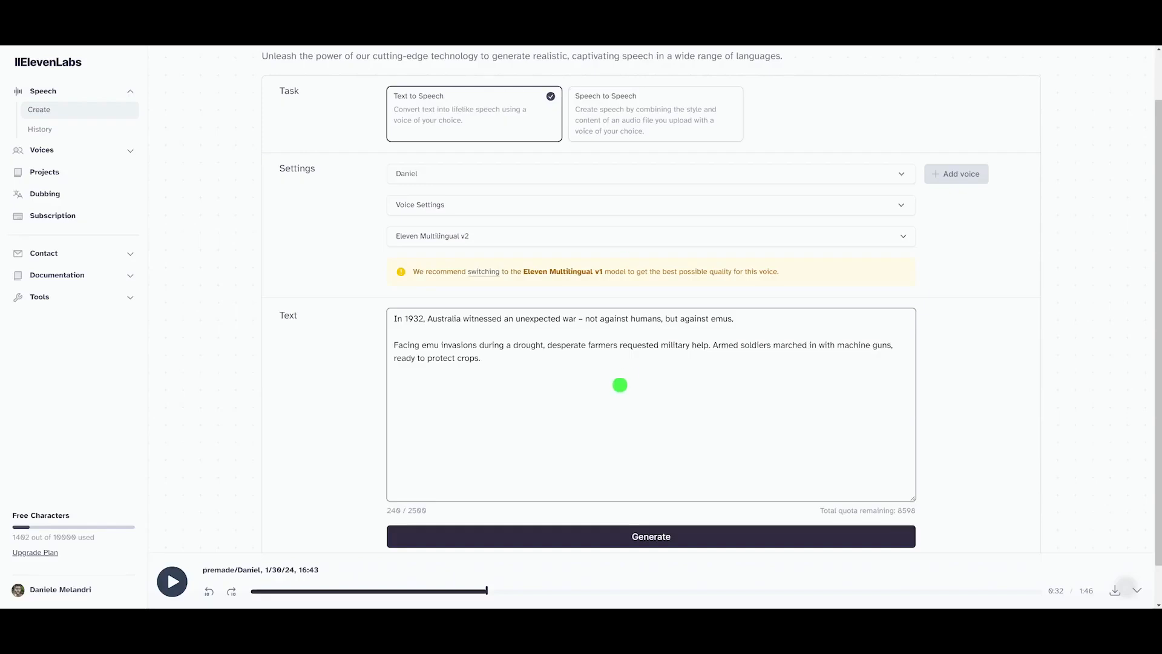
key("ctrl+v")
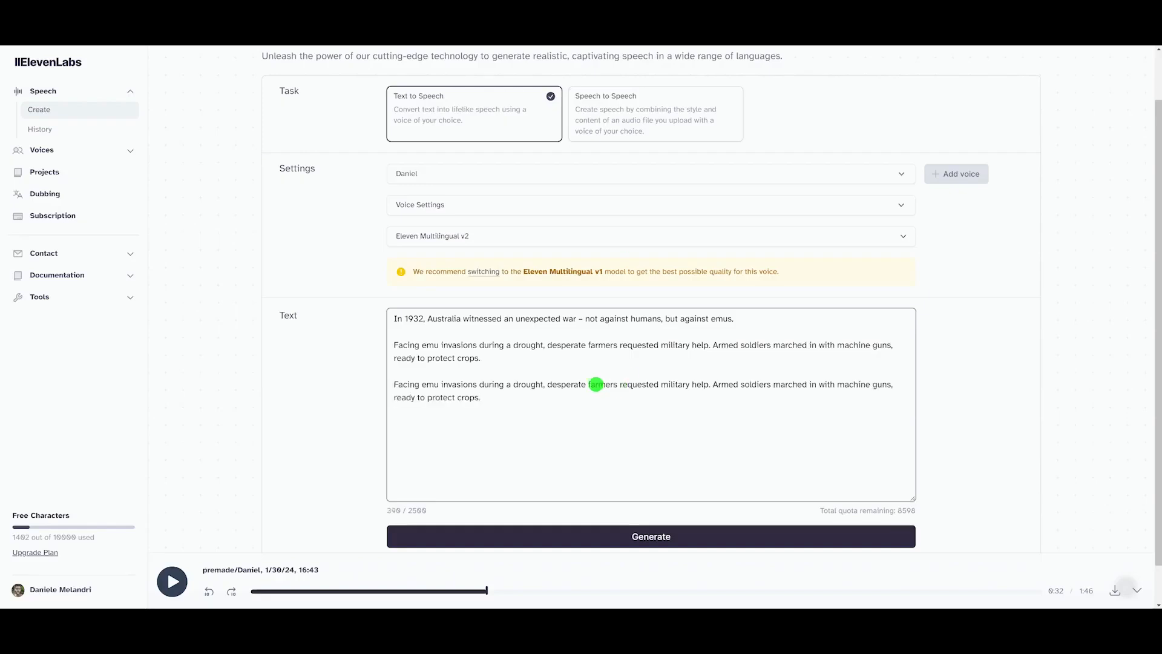
triple_click(483, 387)
key("BackSpace")
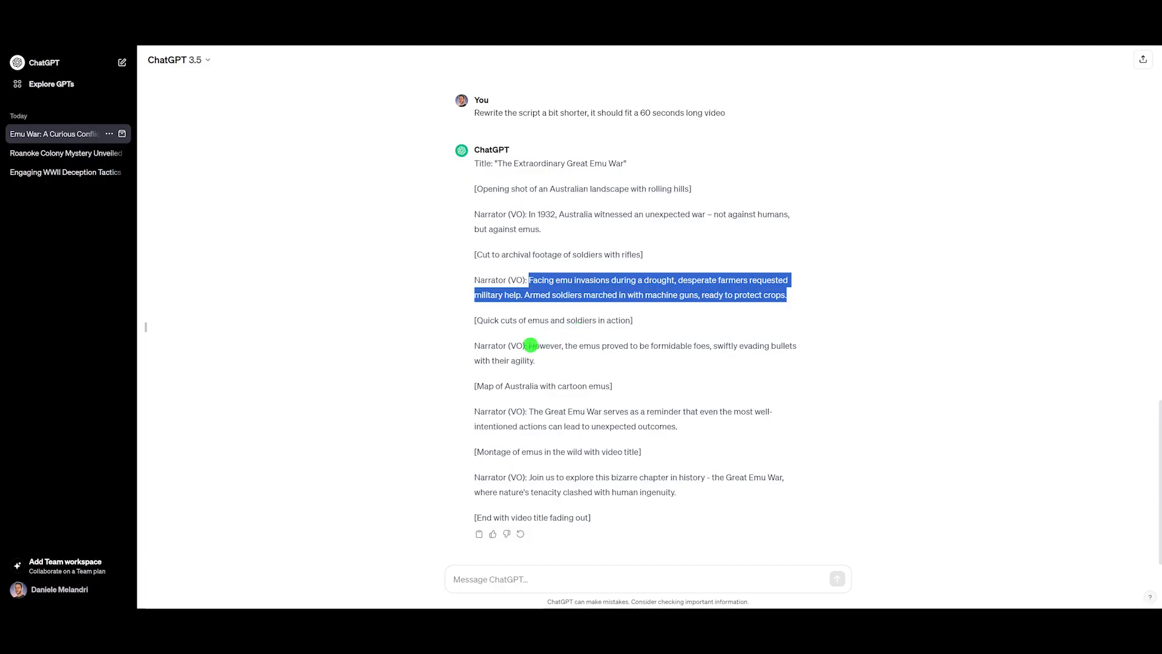
Step: Copy the remaining script from the third narrator line to the end and paste it into the narration text
left_click_drag(530, 345, 563, 366)
left_click(563, 366)
left_click_drag(475, 343, 693, 492)
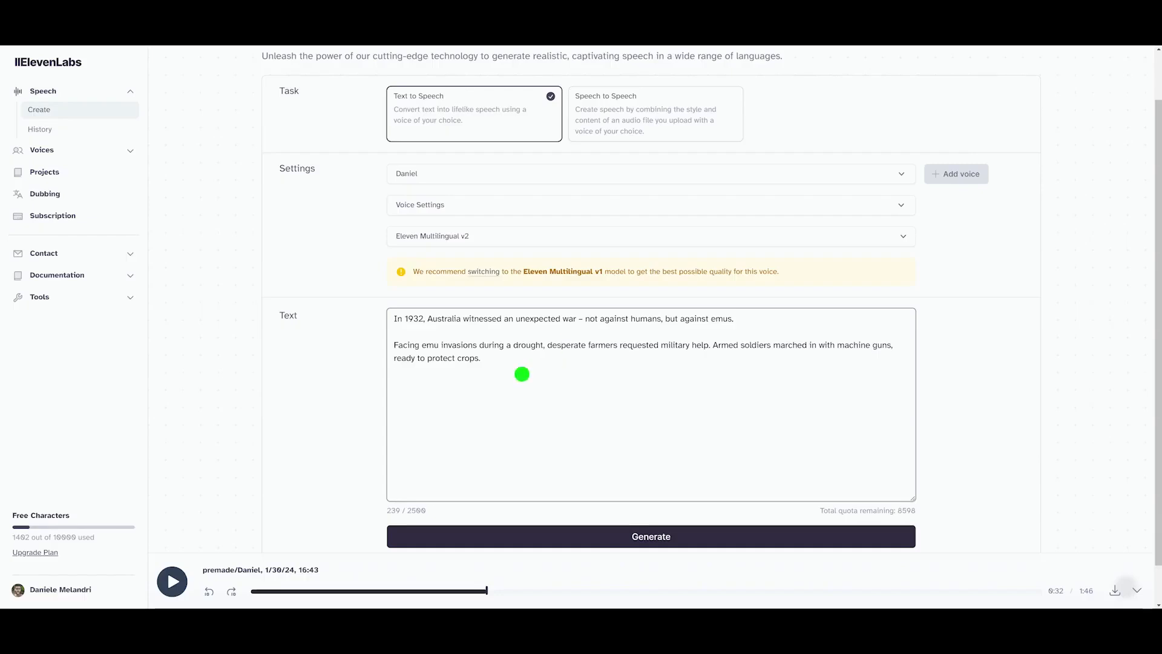
type("Narrator (VO): However, the emus proved to be formidable foes, swiftly evading bullets with their agility.  [Map of Australia with cartoon emus]  Narrator (VO): The Great Emu War serves as a reminder that even the most well-intentioned actions can lead to unexpected outcomes.  [Montage of emus in the wild with video title]  Narrator (VO): Join us to explore this bizarre chapter in history - the Great Emu War, where nature's tenacity clashed with human ingenuity.")
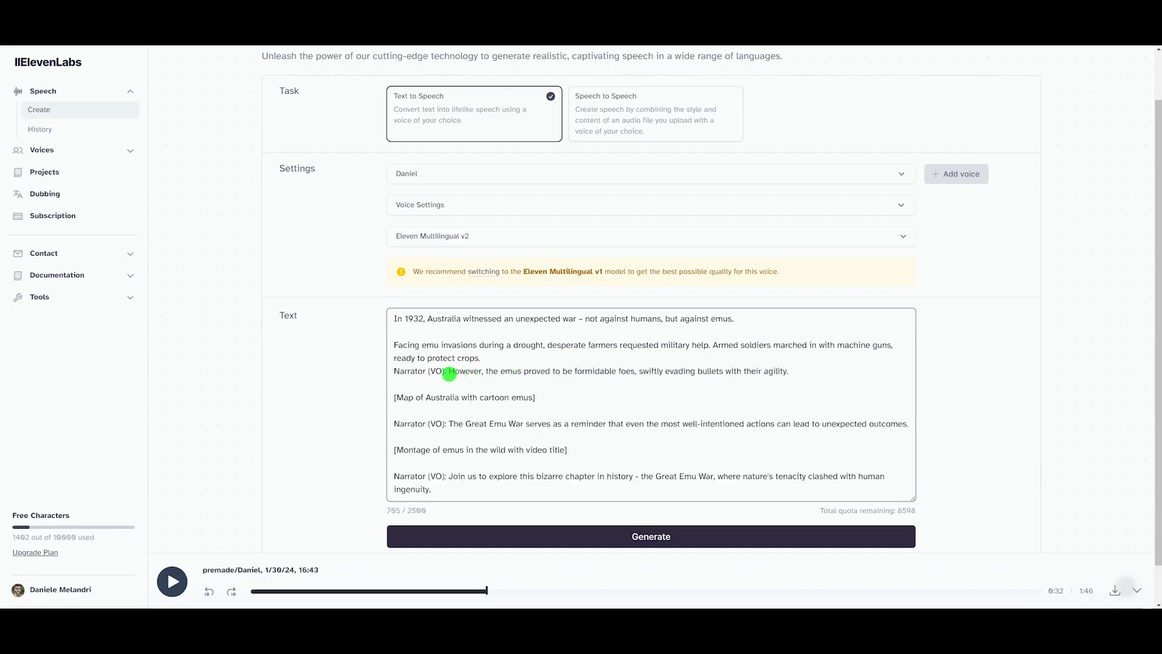
Step: Remove the Narrator (VO) labels, stage directions and blank lines from the narration text
left_click_drag(449, 374, 376, 371)
key("BackSpace")
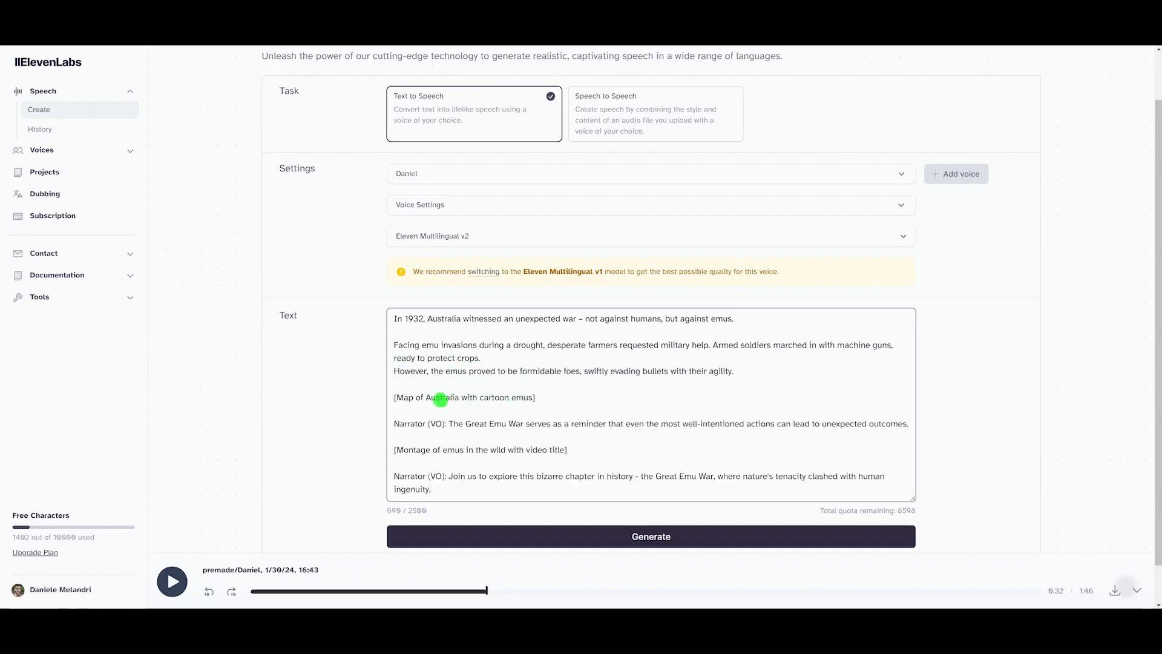
left_click_drag(450, 424, 394, 383)
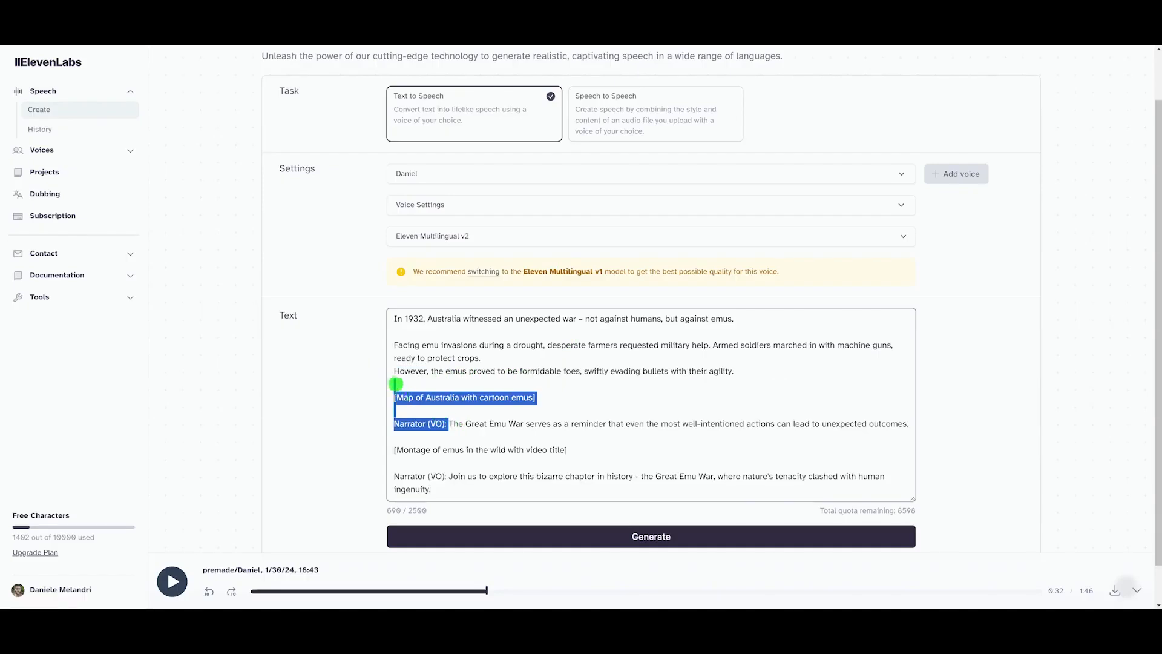
key("BackSpace")
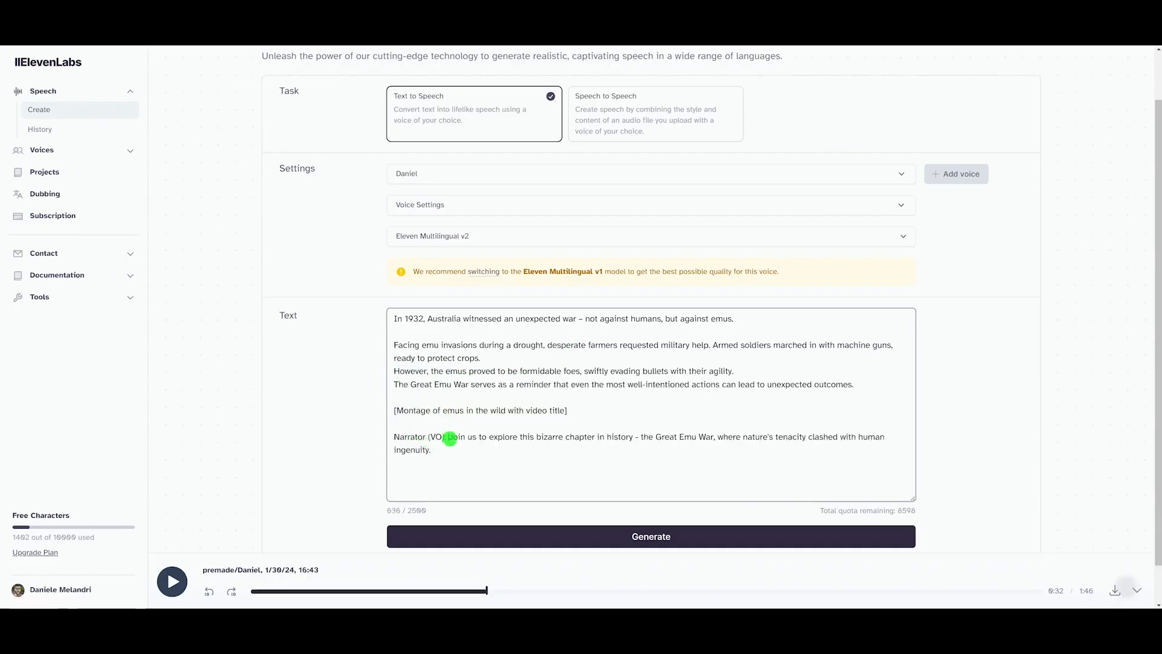
left_click_drag(449, 437, 389, 396)
key("BackSpace")
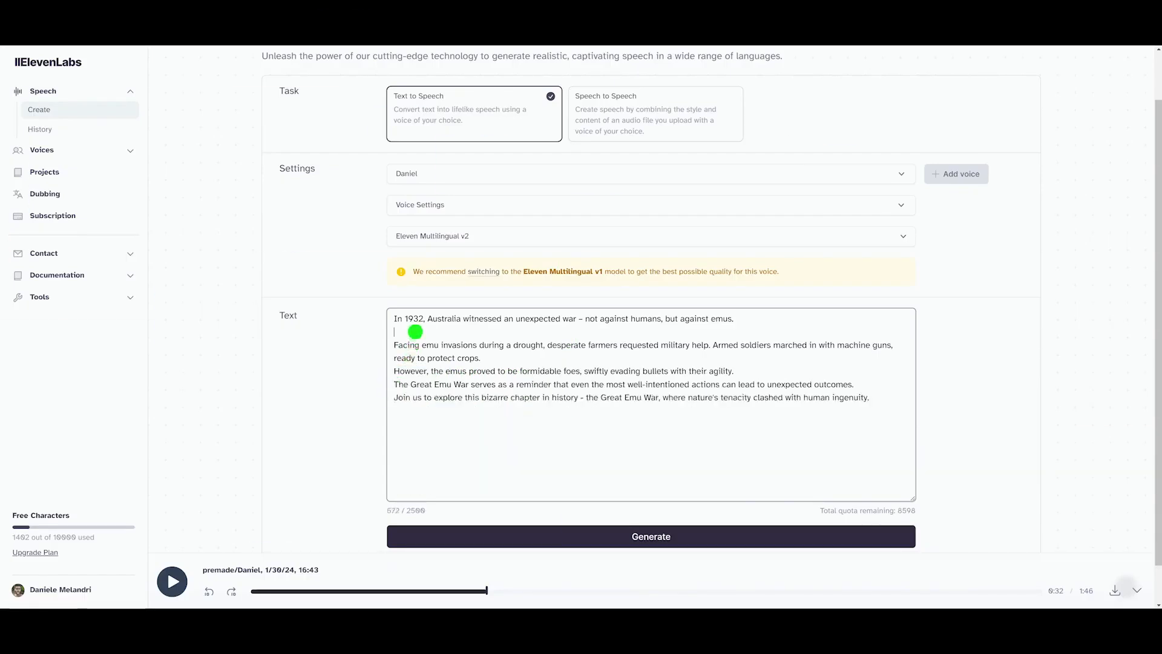
left_click(414, 332)
key("BackSpace")
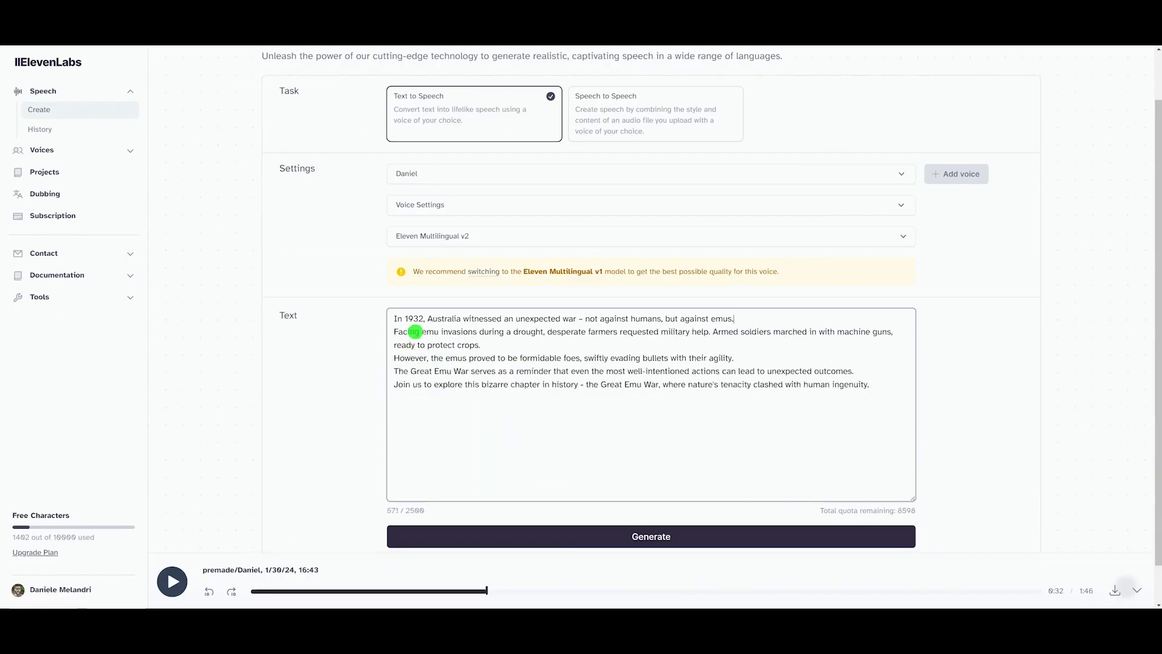
Step: Generate the shortened narration, stop its playback and download the audio file
left_click(677, 544)
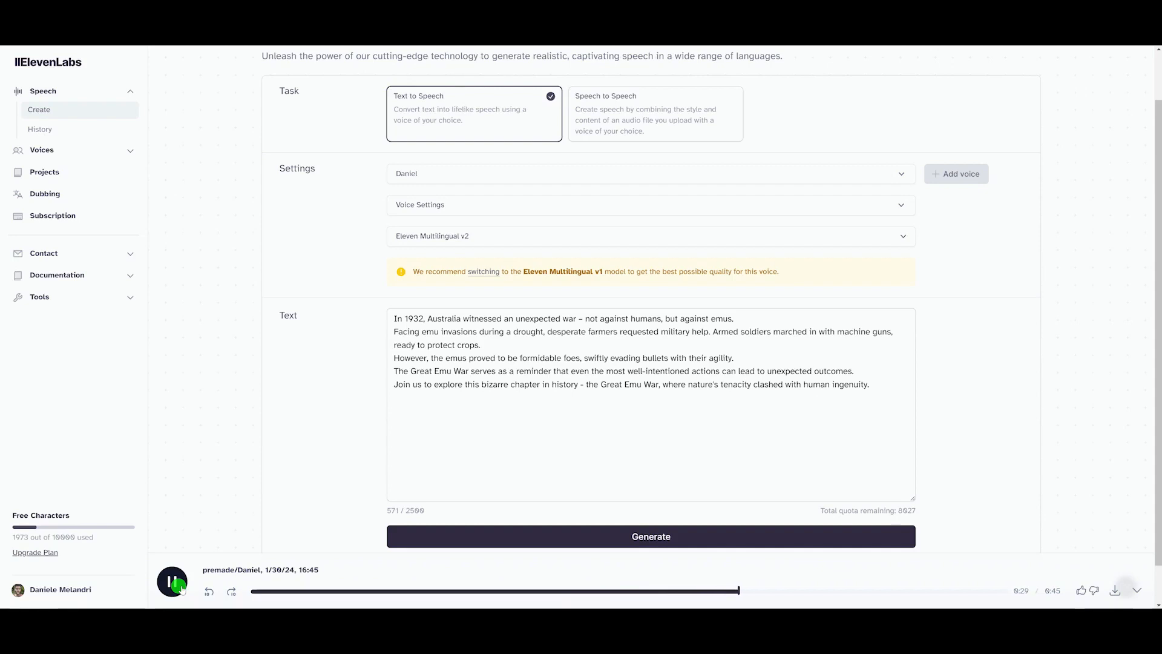
left_click(178, 586)
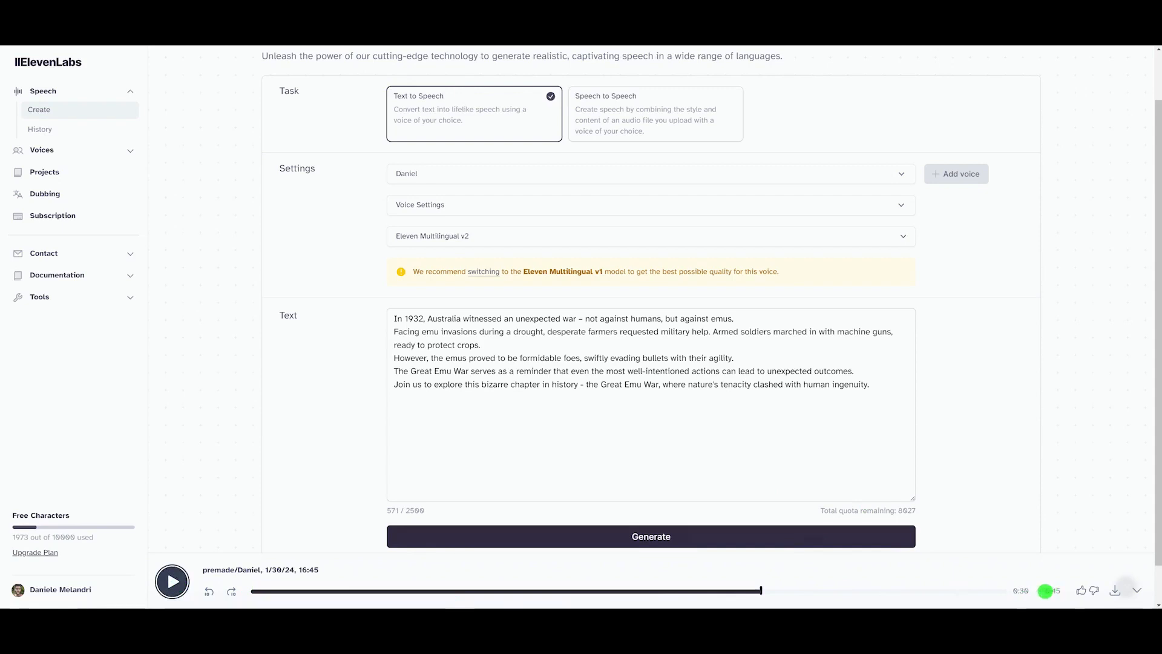
left_click_drag(1045, 591, 1063, 591)
left_click(1040, 596)
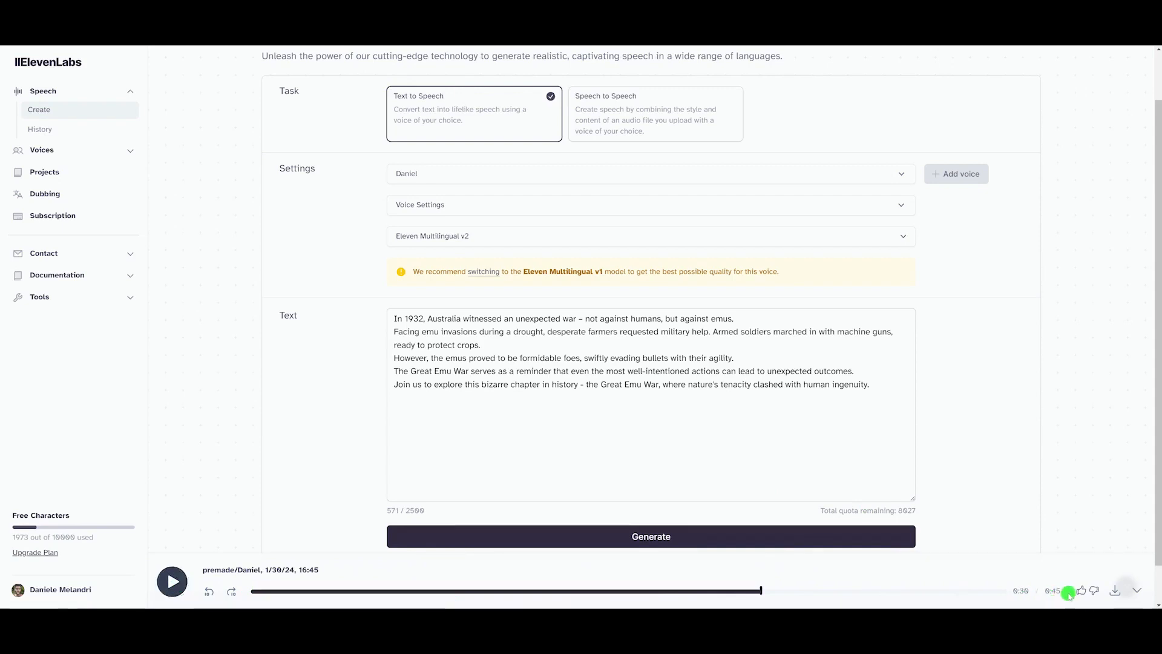
left_click(1118, 593)
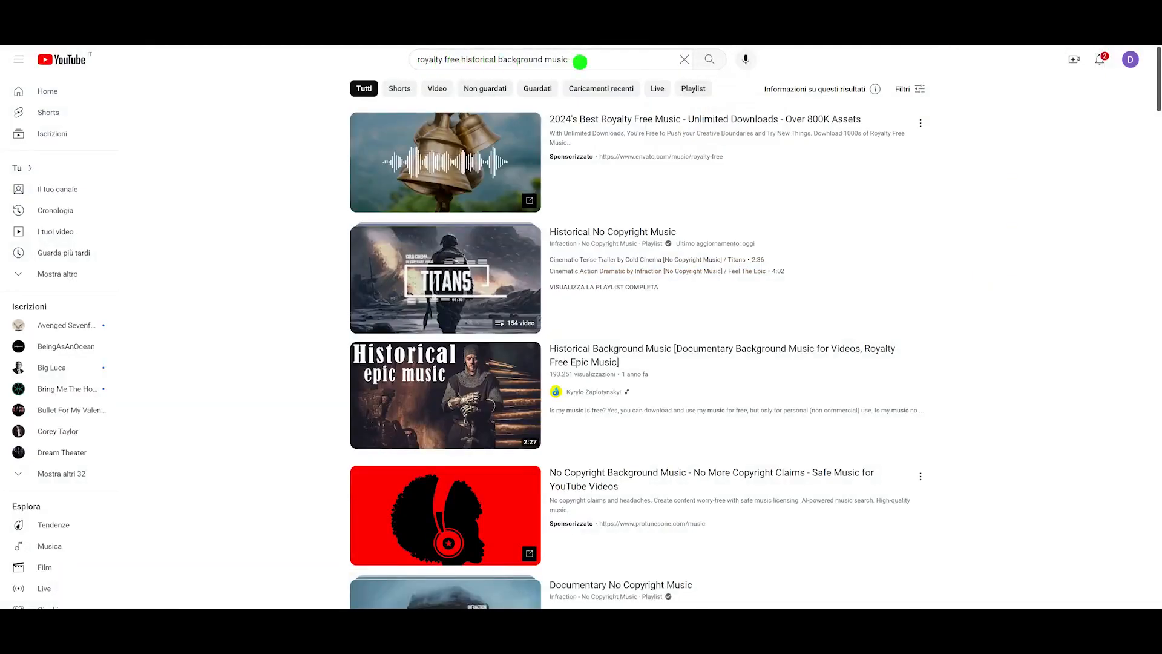
Step: Open the Historical Background Music documentary track from the royalty-free music search results and pause it
left_click(580, 61)
left_click(306, 72)
left_click(790, 349)
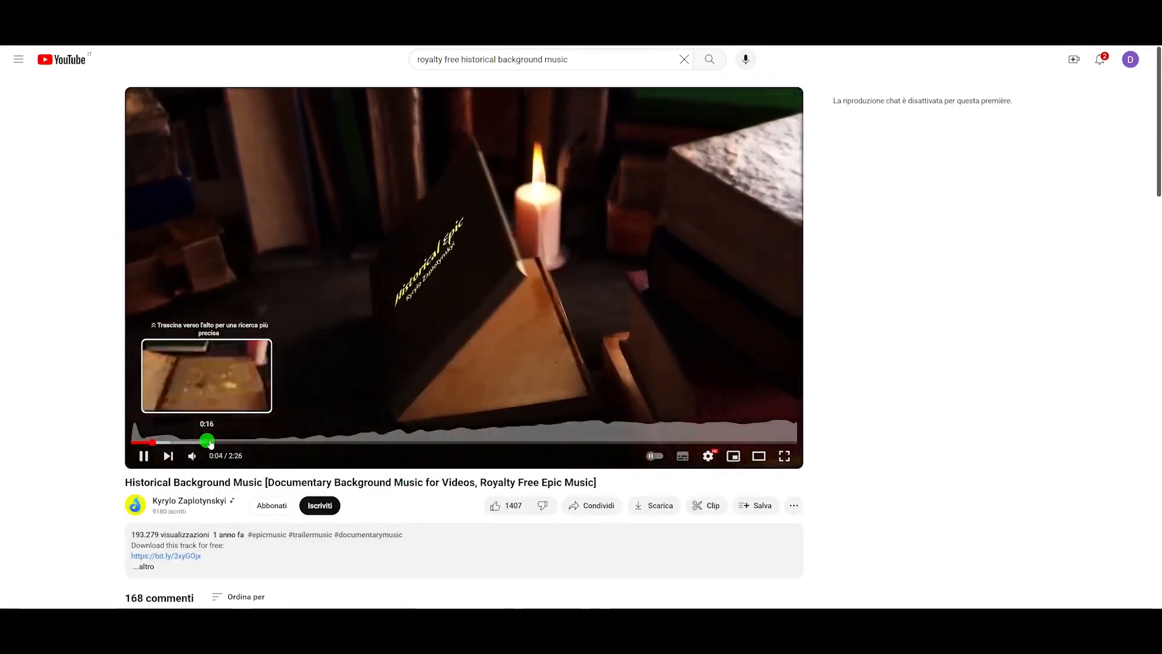
left_click(141, 456)
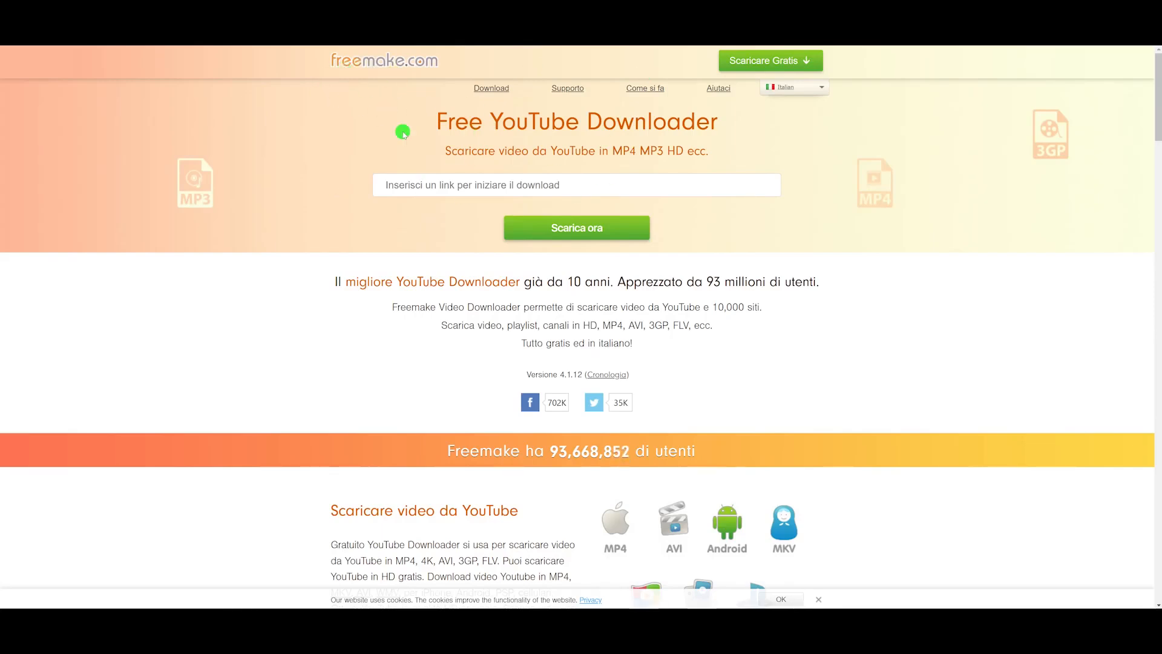
Step: Paste the music video's link into the Free YouTube Downloader and start the conversion
left_click(444, 187)
type("https://www.youtube.com/watch?v=iUh7U_ithJ8")
left_click(575, 235)
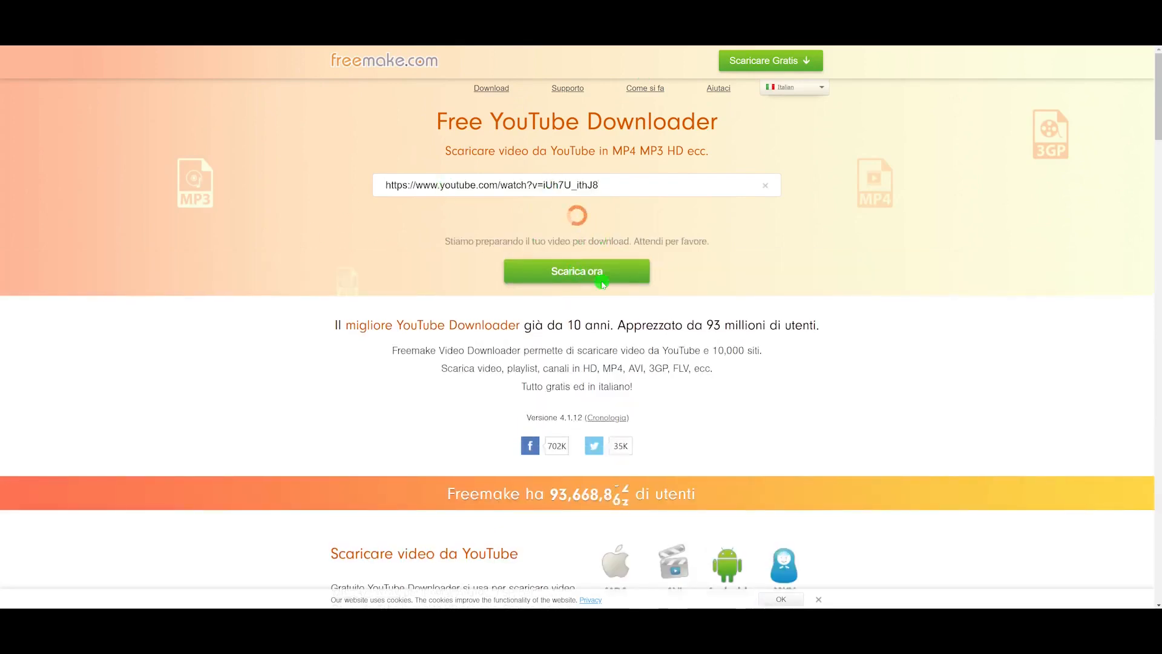
Step: Choose the Audio 128kbps MP3 format and download the background music
left_click(755, 263)
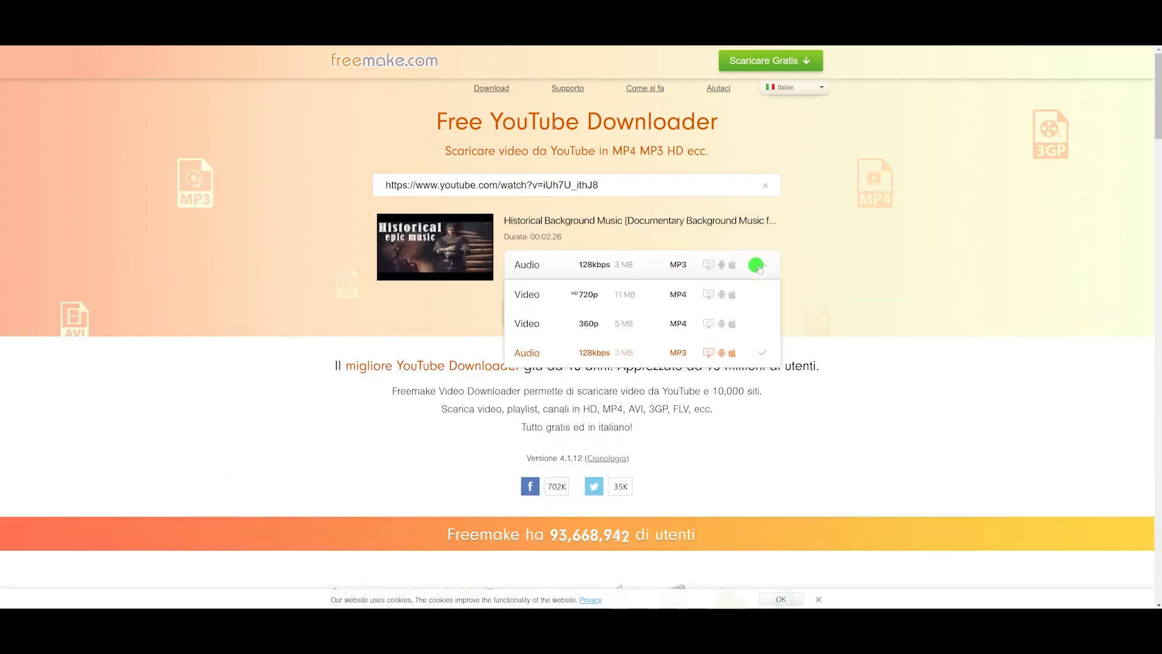
left_click(716, 361)
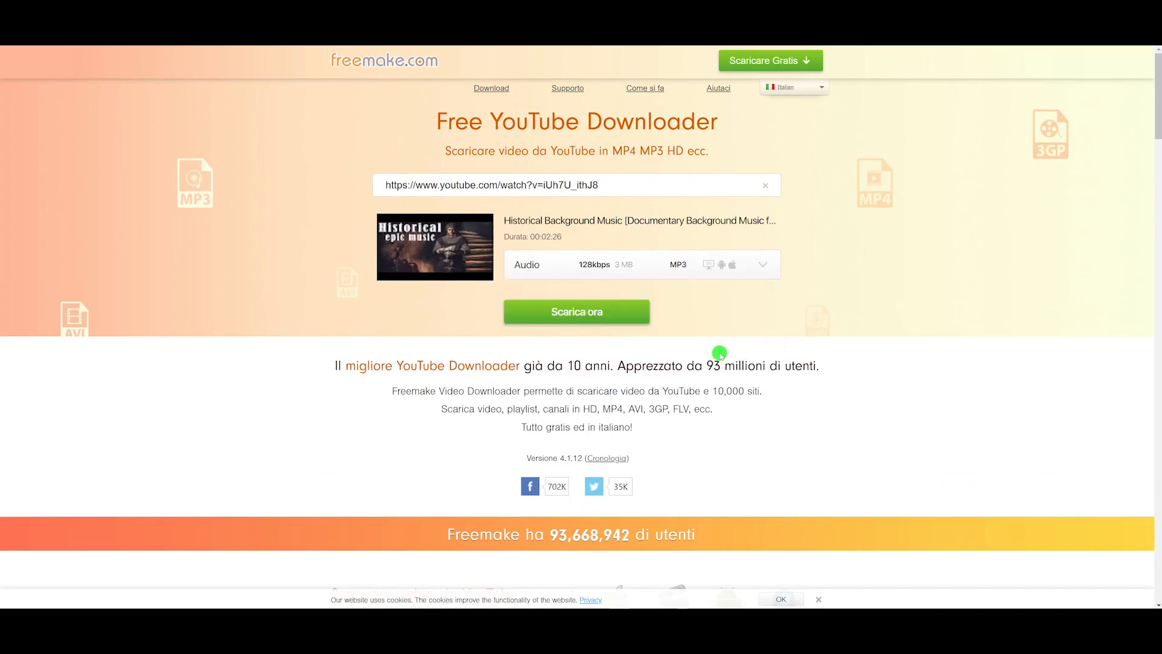
left_click(586, 313)
left_click(515, 351)
left_click(647, 353)
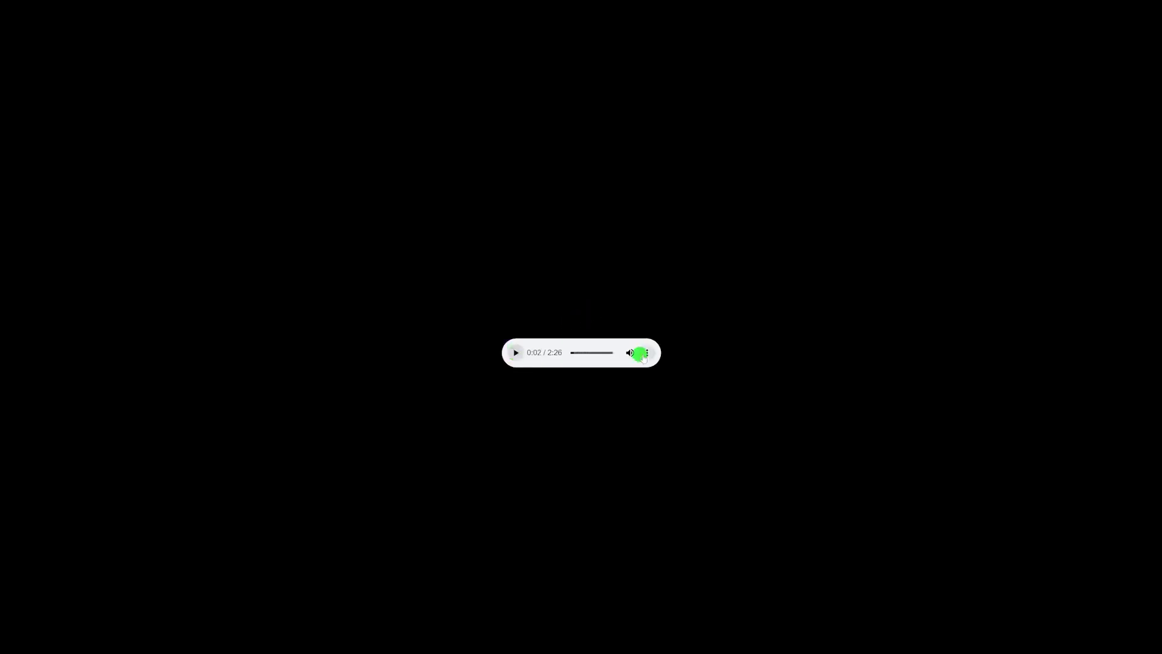
left_click(574, 323)
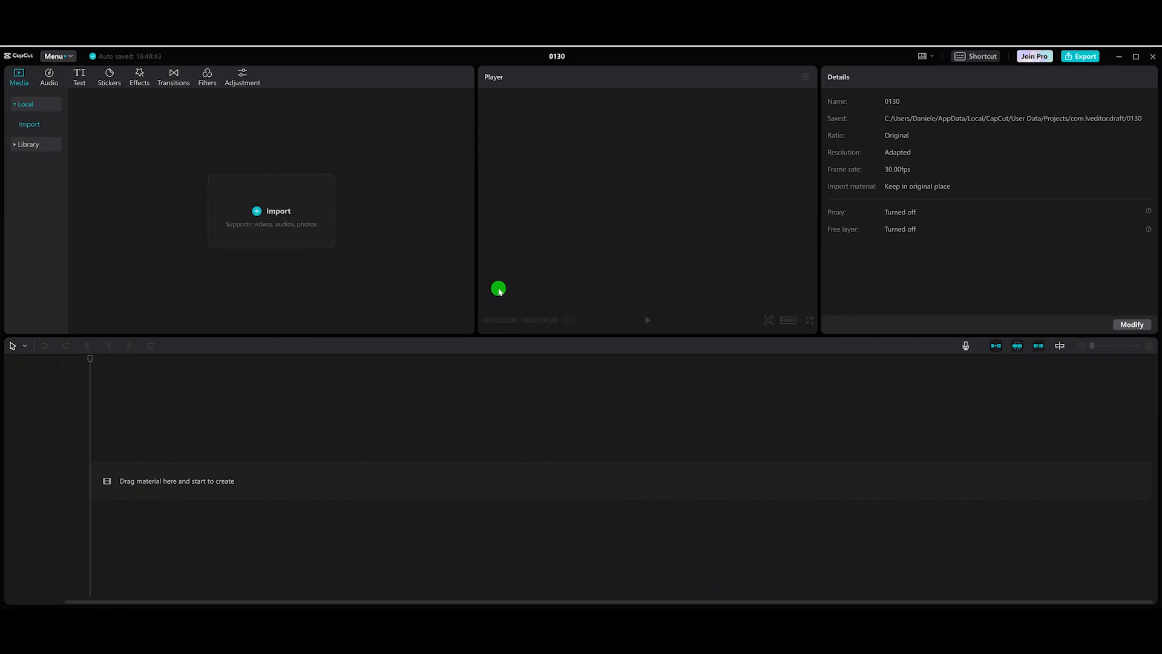
mouse_move(572, 606)
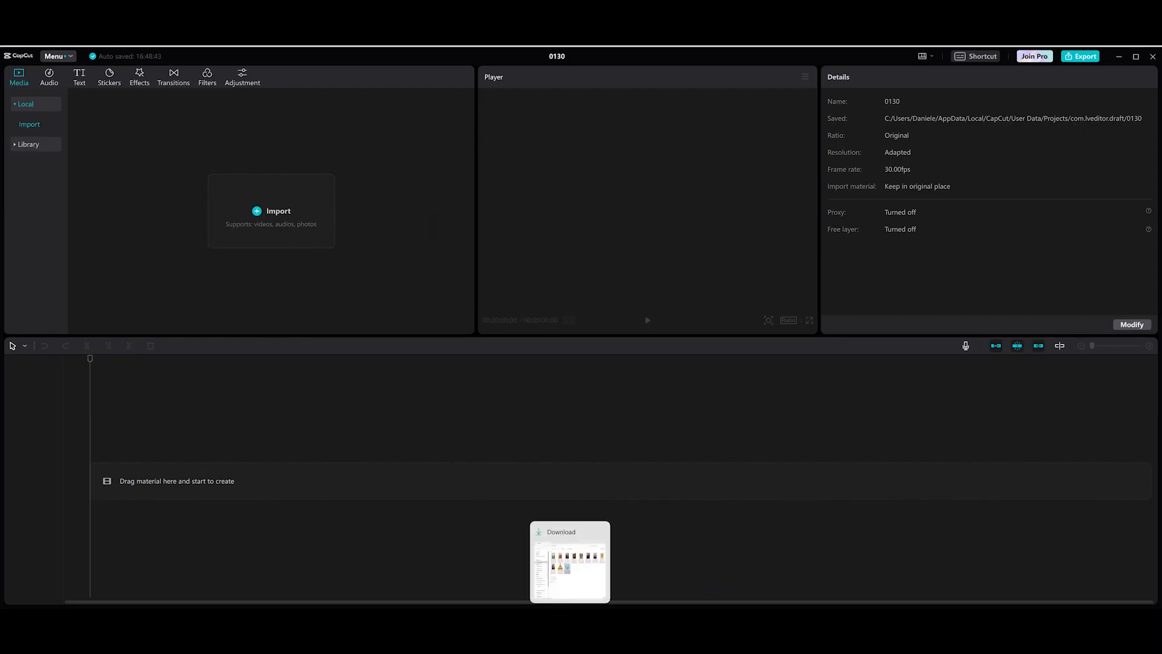
Step: Import the ElevenLabs narration MP3 from the Downloads folder into the CapCut media library
left_click(569, 562)
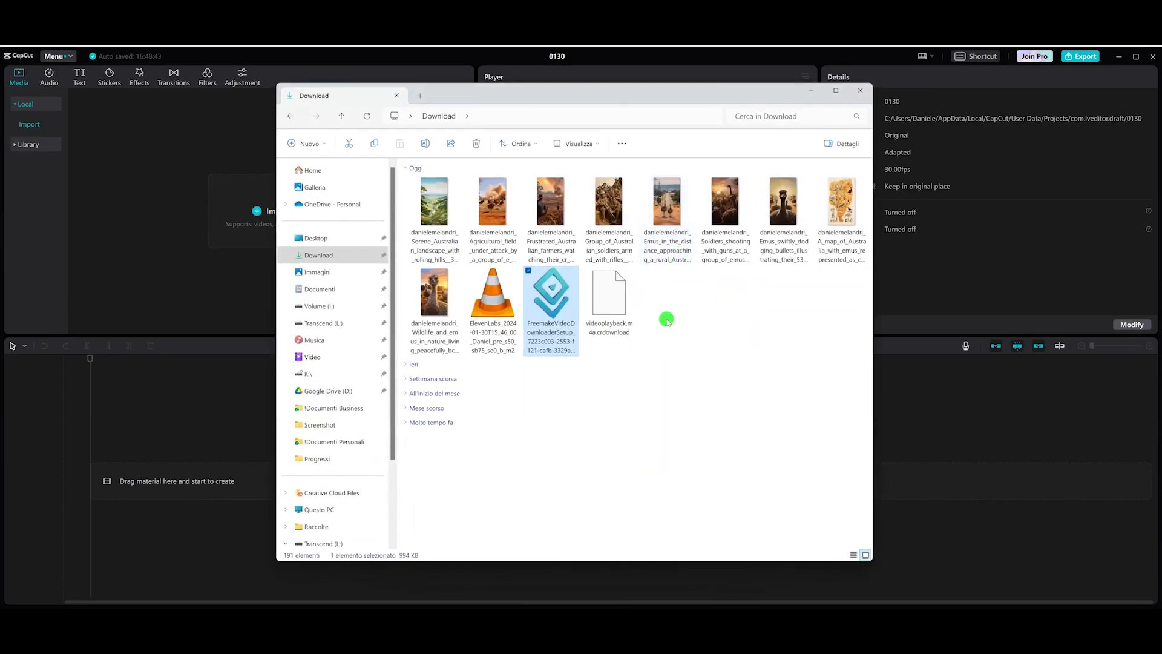
left_click(491, 343)
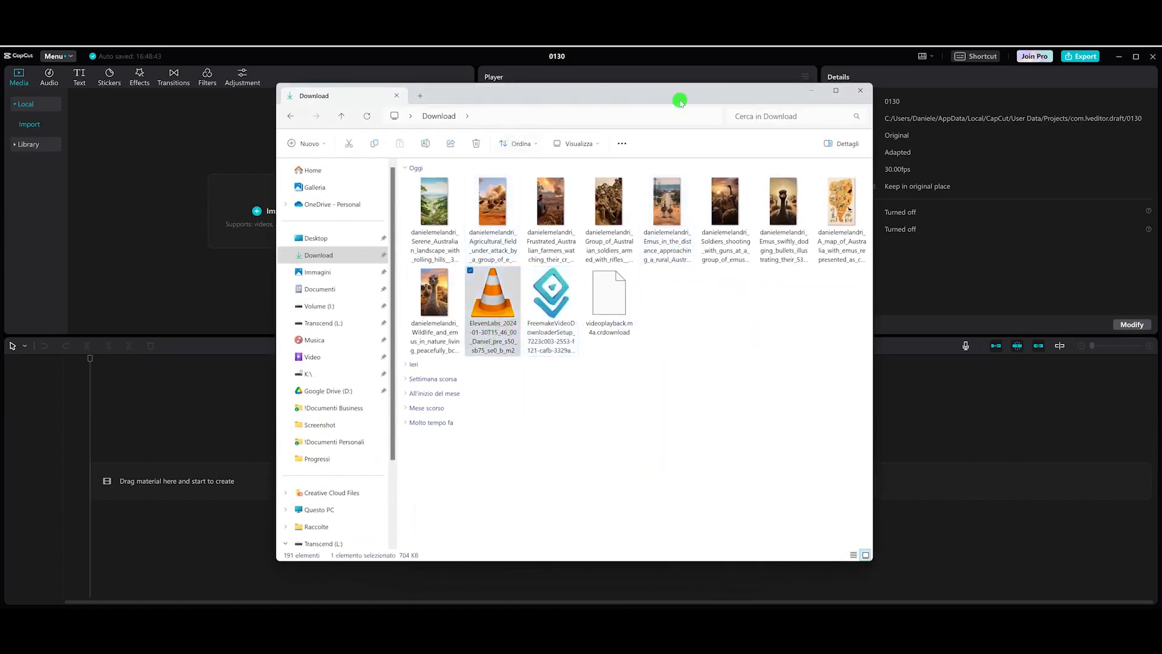
left_click_drag(660, 96, 907, 97)
left_click_drag(760, 342, 247, 235)
key("alt+Tab")
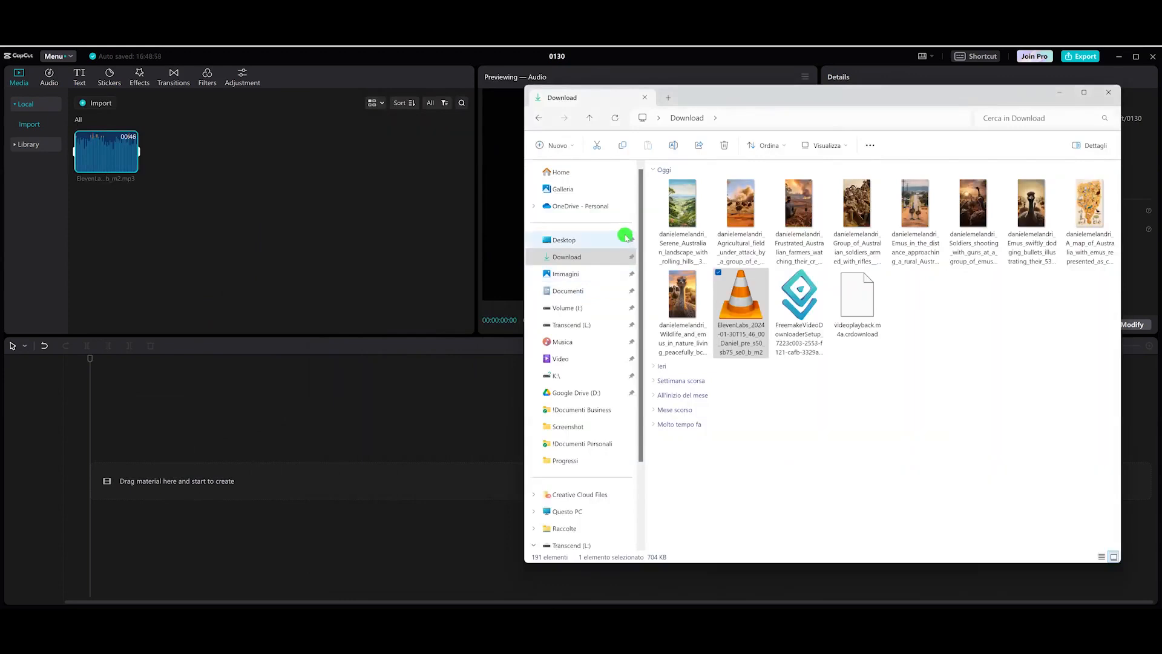
Step: Import all nine Midjourney scene images from the Downloads folder into the media library
left_click(682, 212)
left_click(678, 303, "shift")
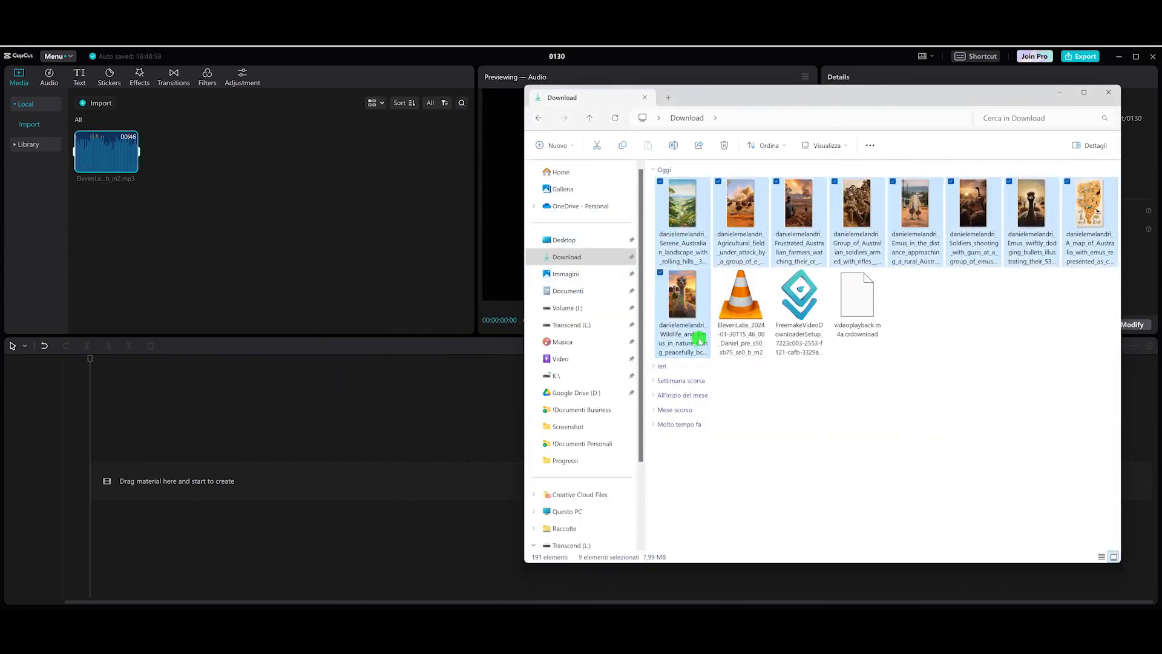
left_click_drag(644, 320, 350, 278)
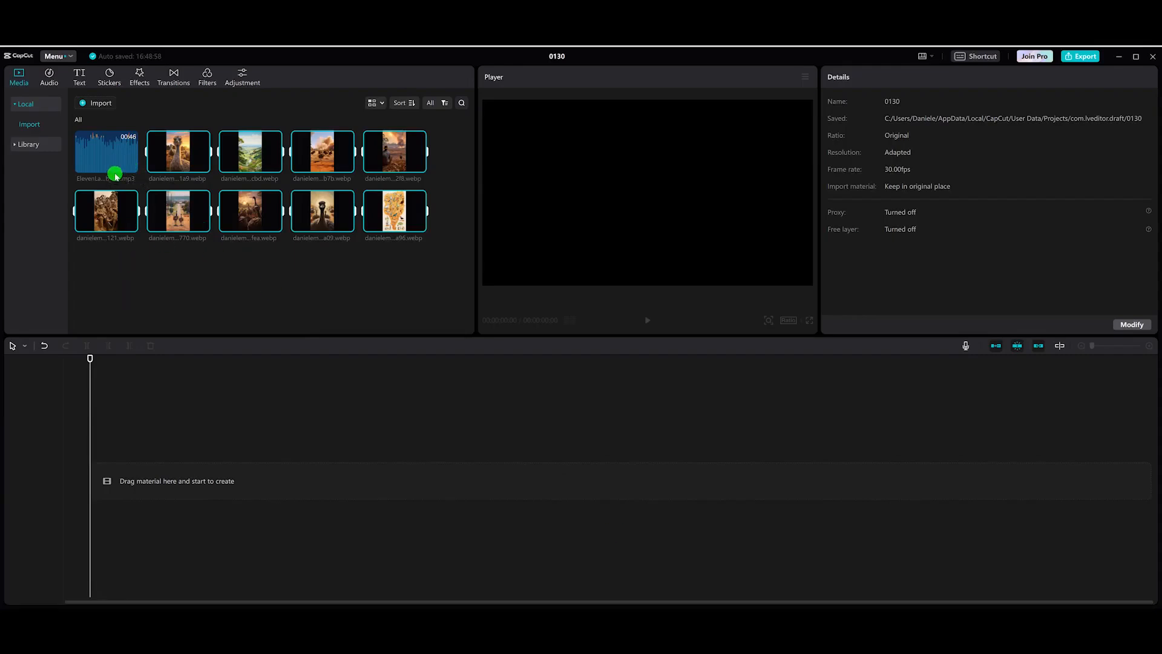
Step: Add the ElevenLabs narration audio to the timeline
left_click(116, 177)
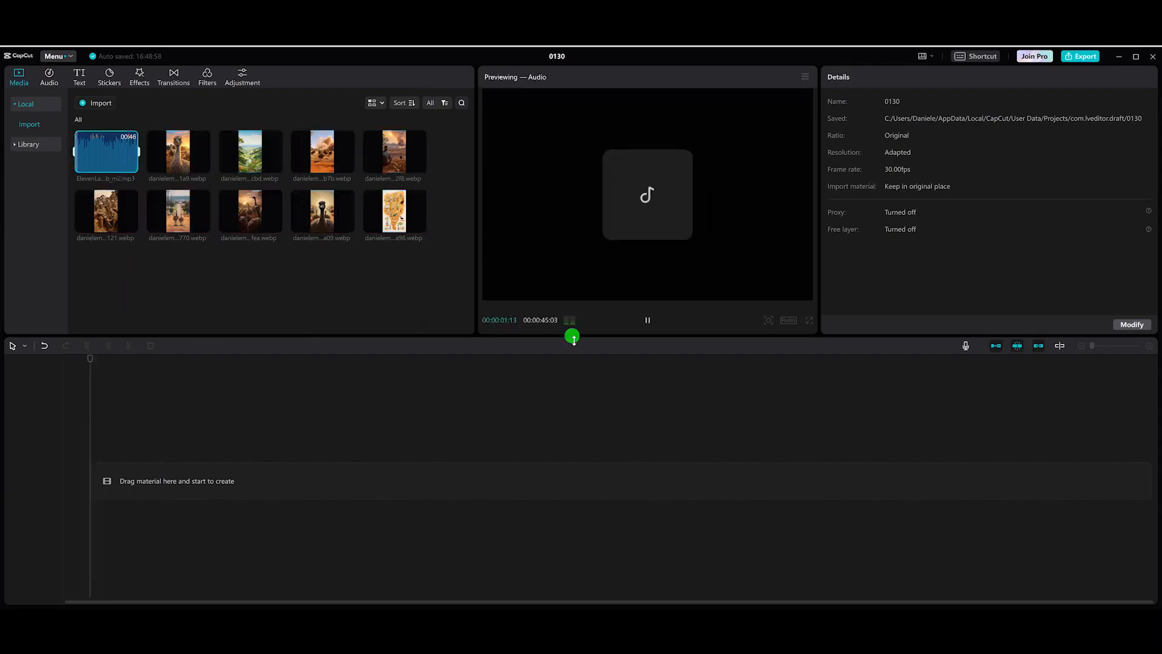
left_click(645, 320)
left_click(127, 164)
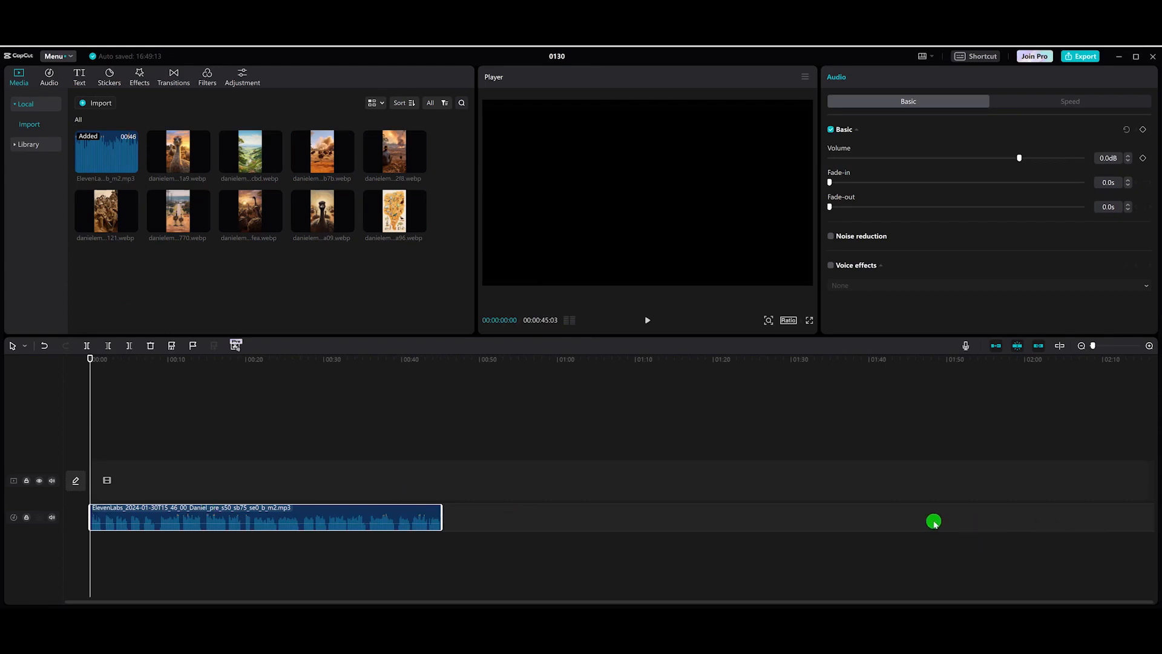
scroll(333, 509, "up", 3)
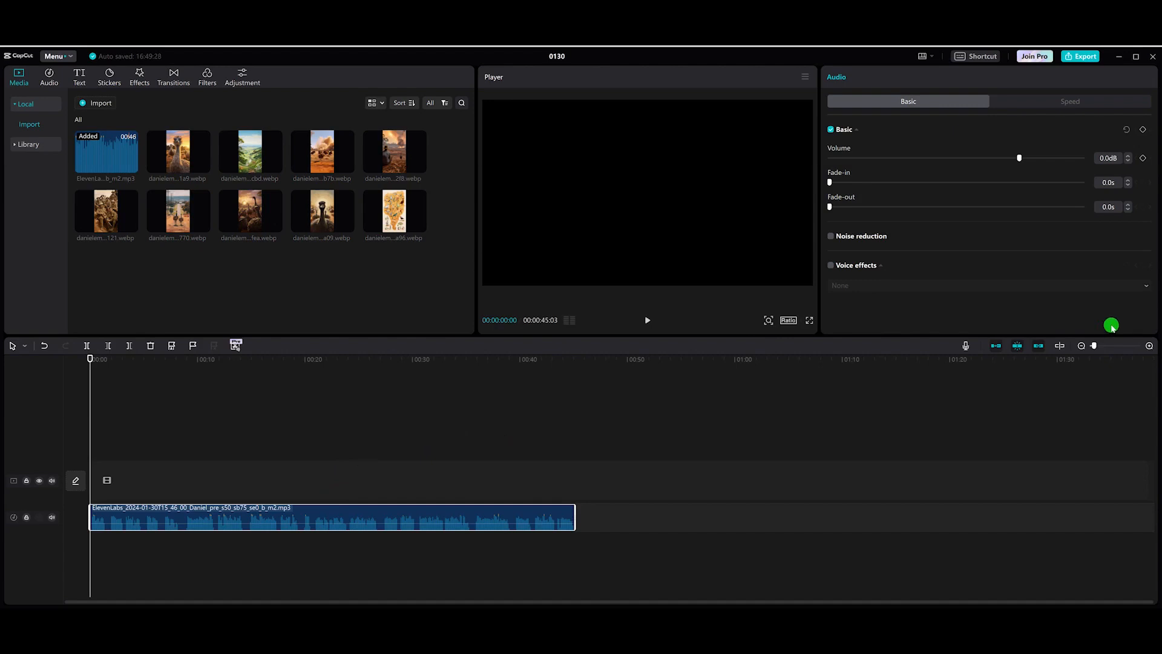
left_click_drag(1097, 349, 1101, 349)
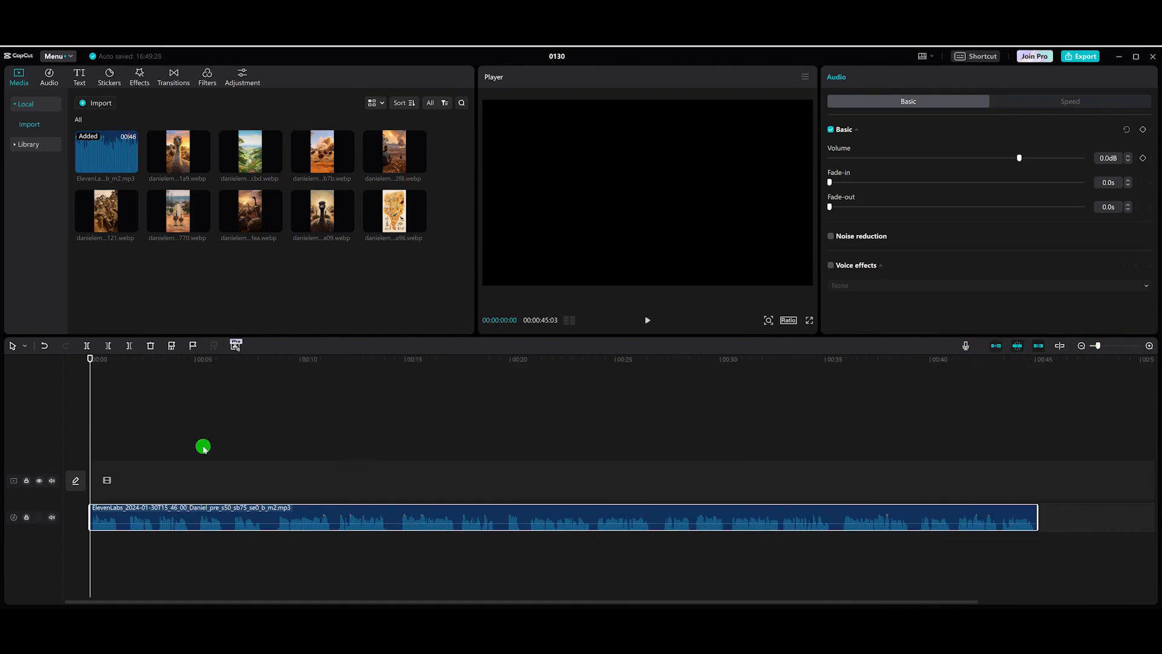
Step: Add the agricultural field image at the start of the video track and stretch it to about 8.5 s to match the narration
key("space")
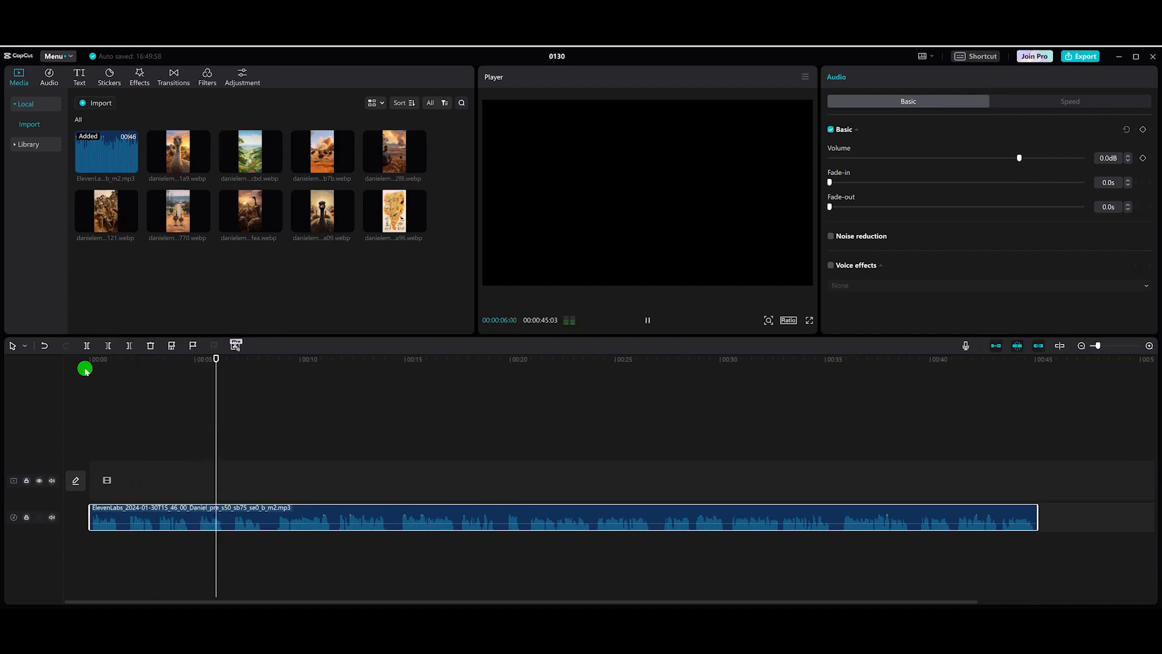
key("space")
key("space")
key("space")
mouse_move(254, 357)
left_mouse_down()
mouse_move(228, 358)
mouse_move(238, 366)
left_mouse_up()
left_click(349, 166)
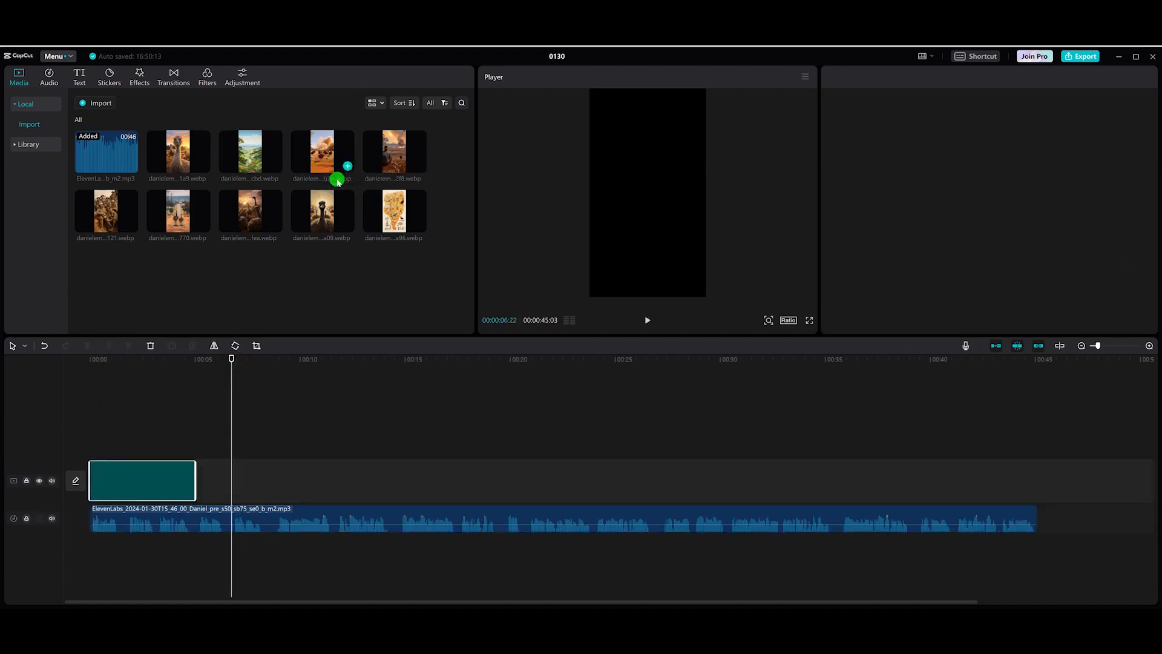
left_click_drag(199, 486, 234, 489)
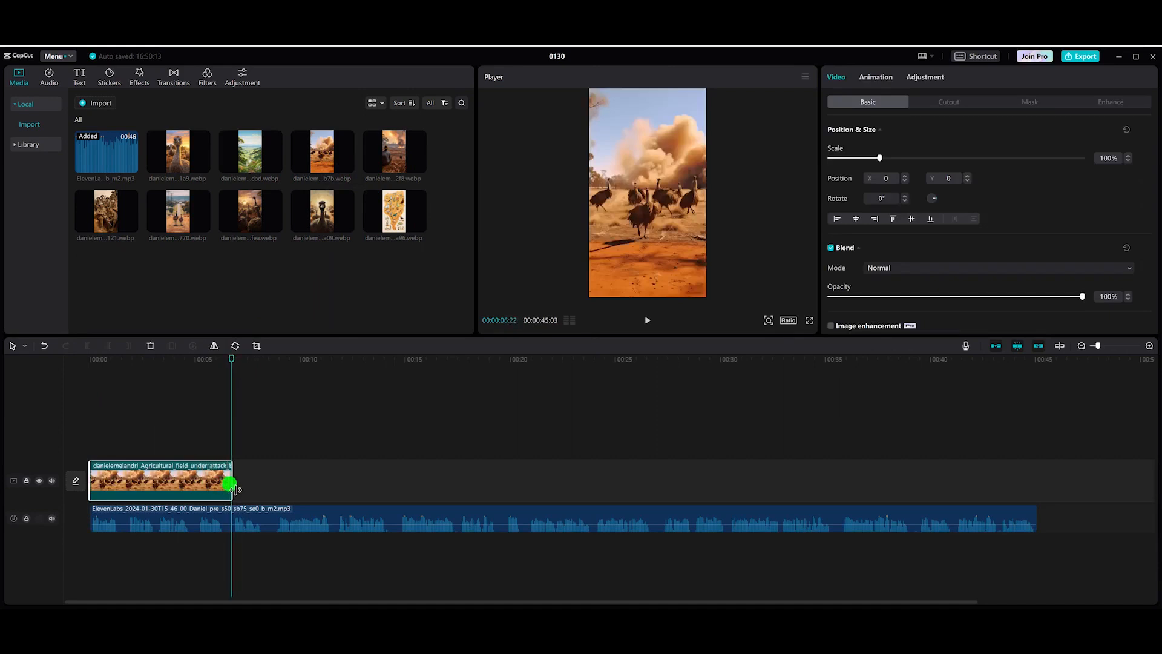
left_click(186, 491)
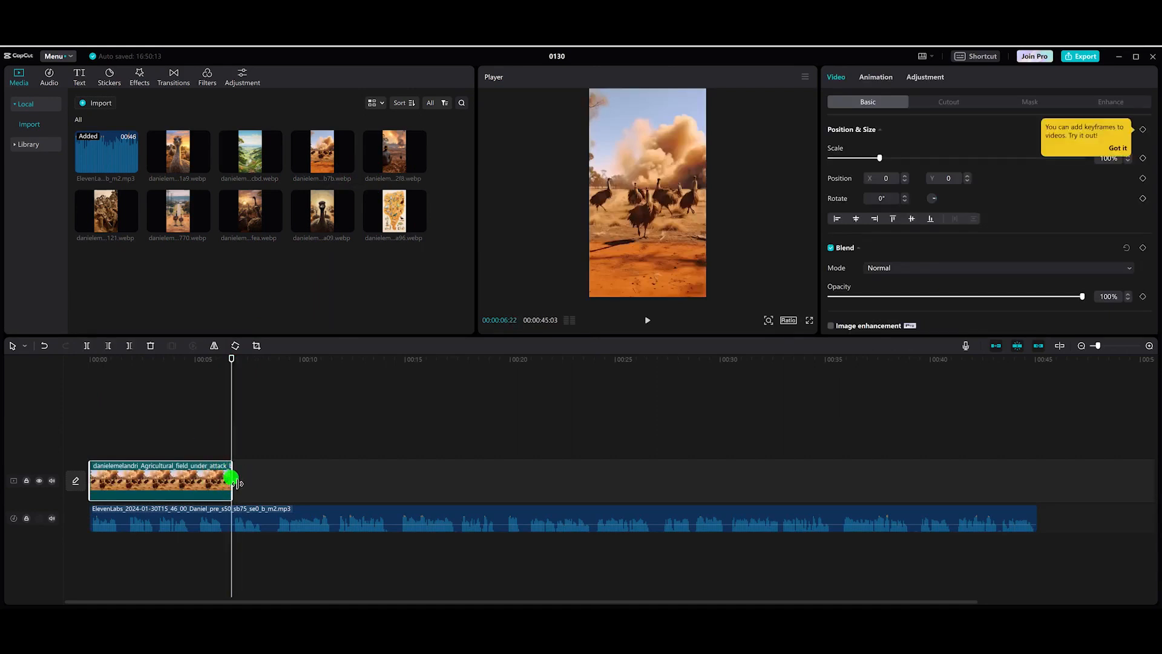
left_click(262, 455)
key("space")
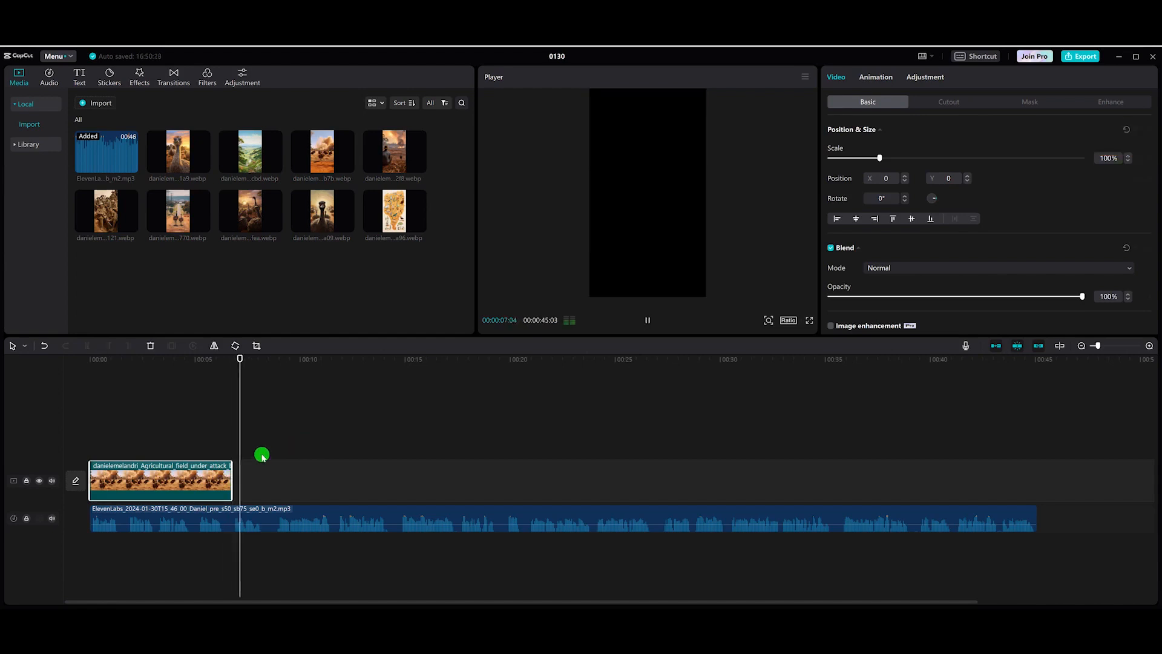
left_click_drag(233, 475, 268, 477)
key("space")
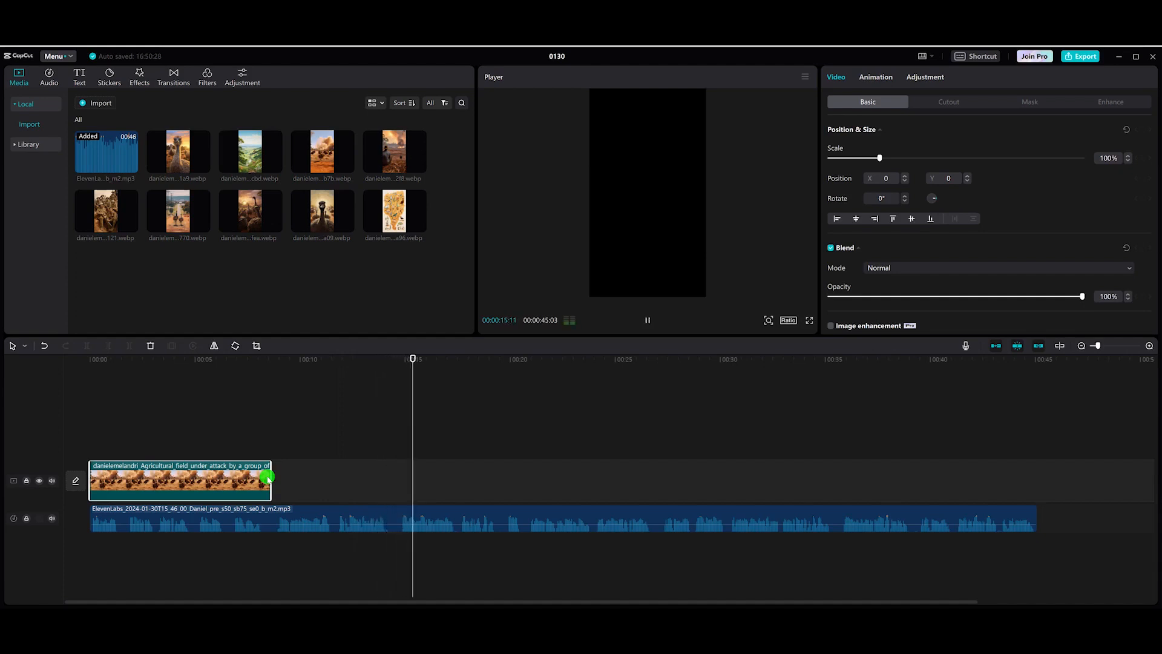
Step: Append the frustrated Australian farmers image and extend it to end at about 14.5 s
left_click(431, 377)
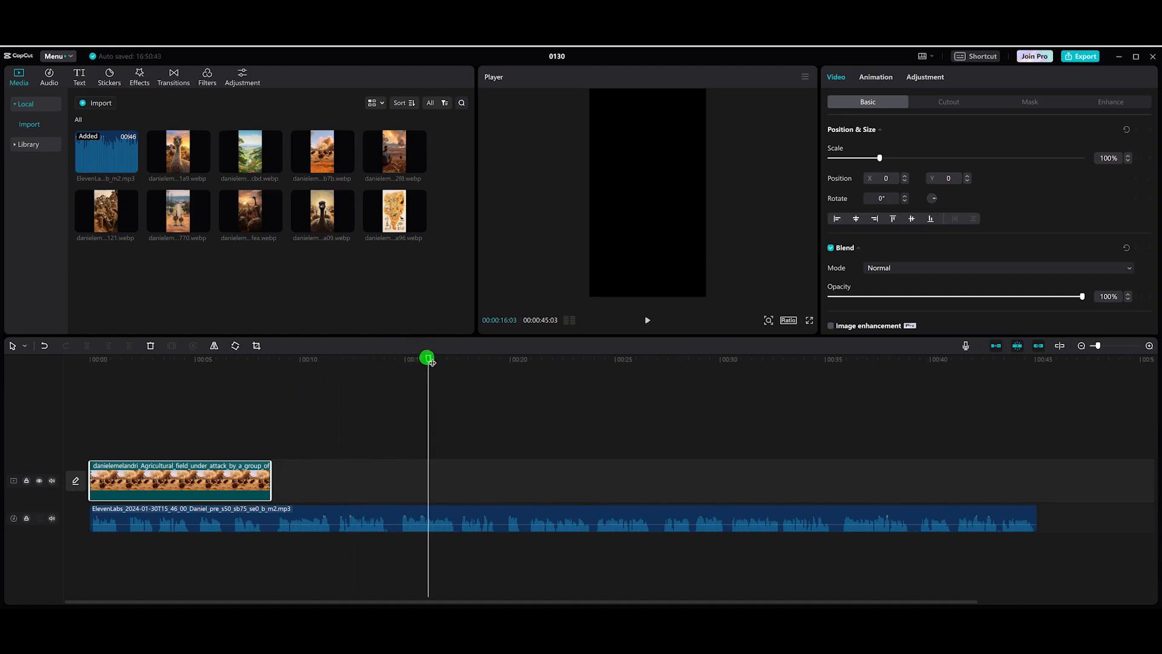
left_click_drag(405, 357, 392, 356)
left_click(417, 165)
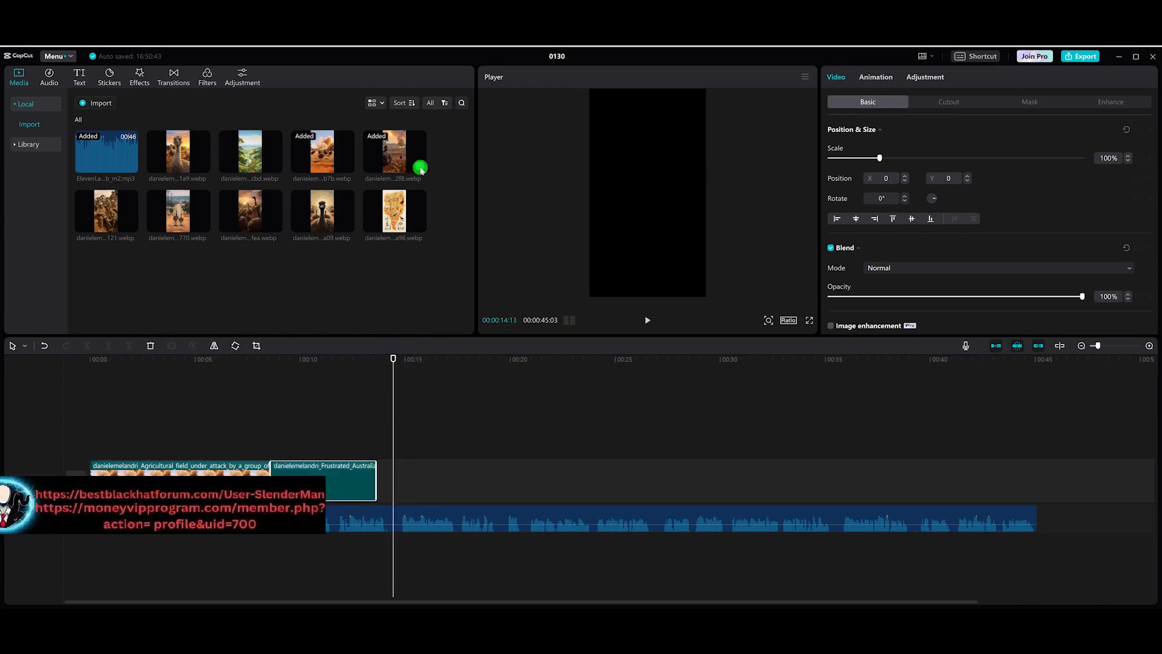
mouse_move(393, 357)
left_mouse_down()
mouse_move(322, 357)
mouse_move(397, 361)
left_mouse_up()
left_click_drag(375, 469, 397, 470)
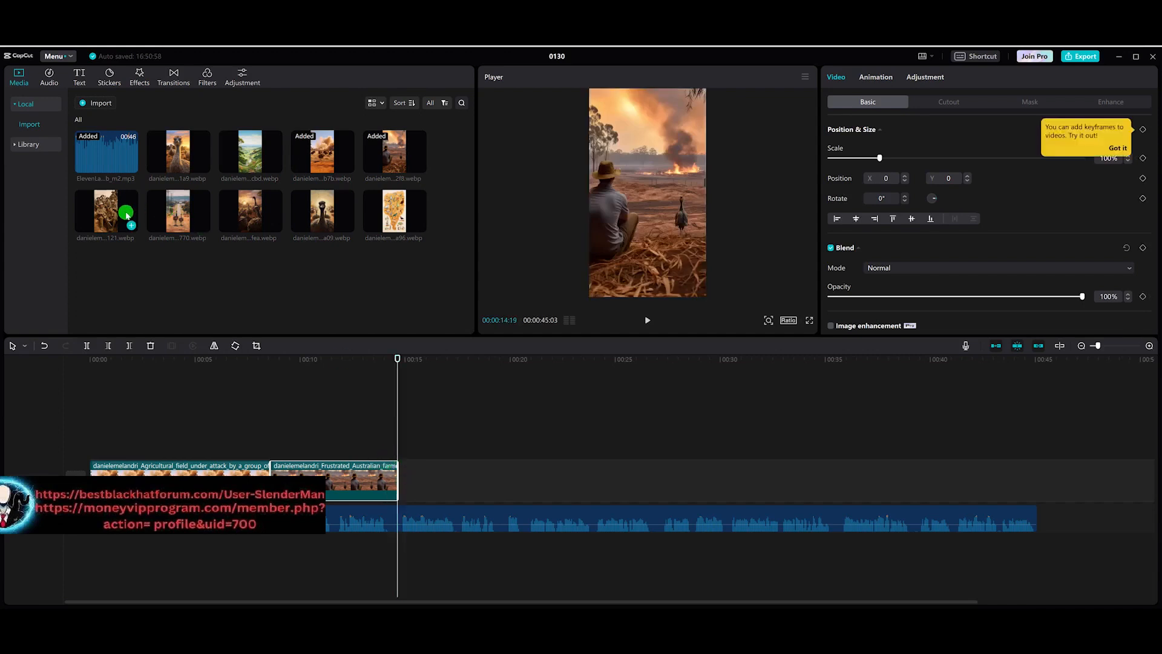
Step: Append the group of Australian soldiers image and the emus dodging bullets image, ending around 27 s
left_click(134, 227)
key("space")
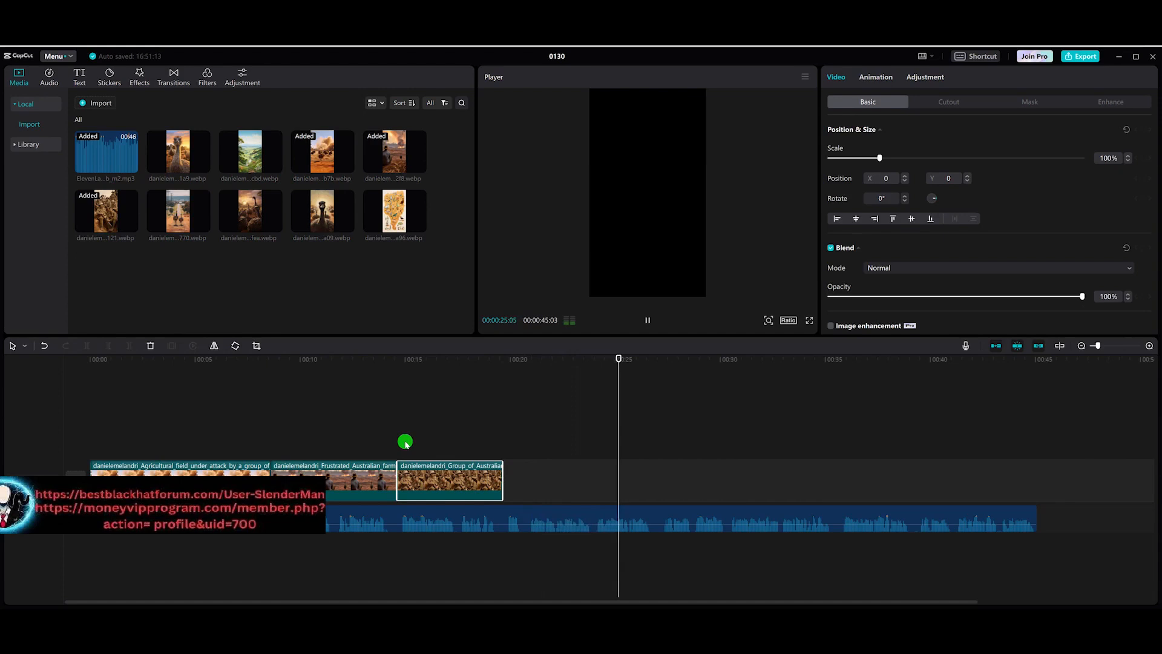
key("space")
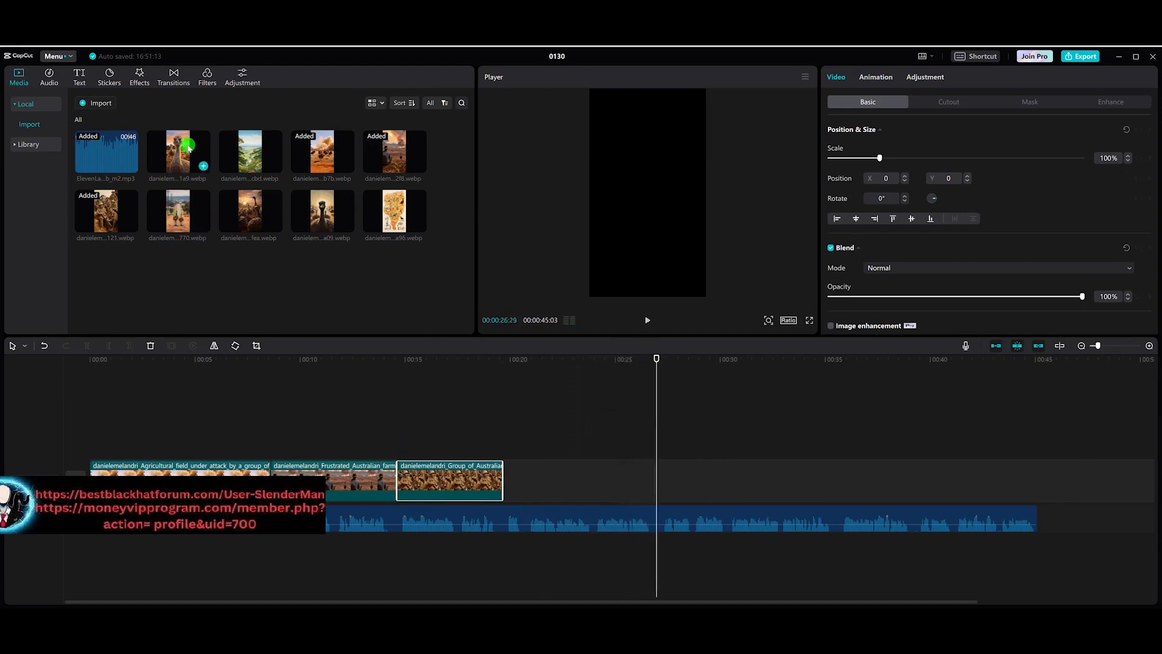
mouse_move(344, 227)
left_mouse_down()
mouse_move(584, 519)
mouse_move(610, 480)
mouse_move(645, 484)
left_mouse_up()
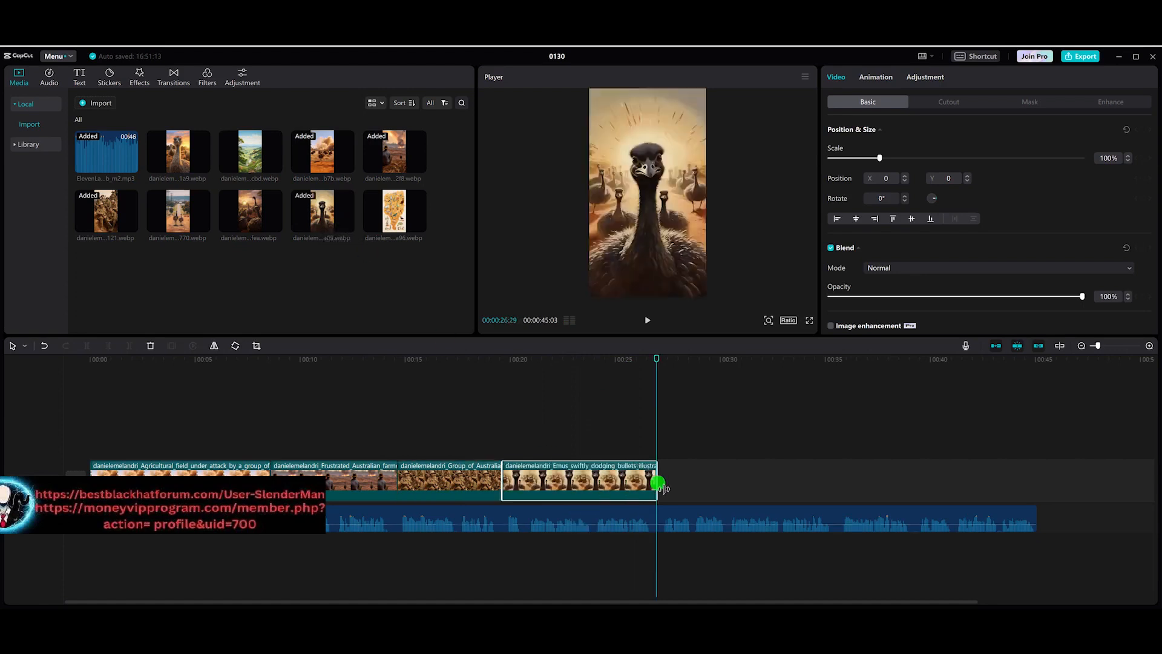
key("space")
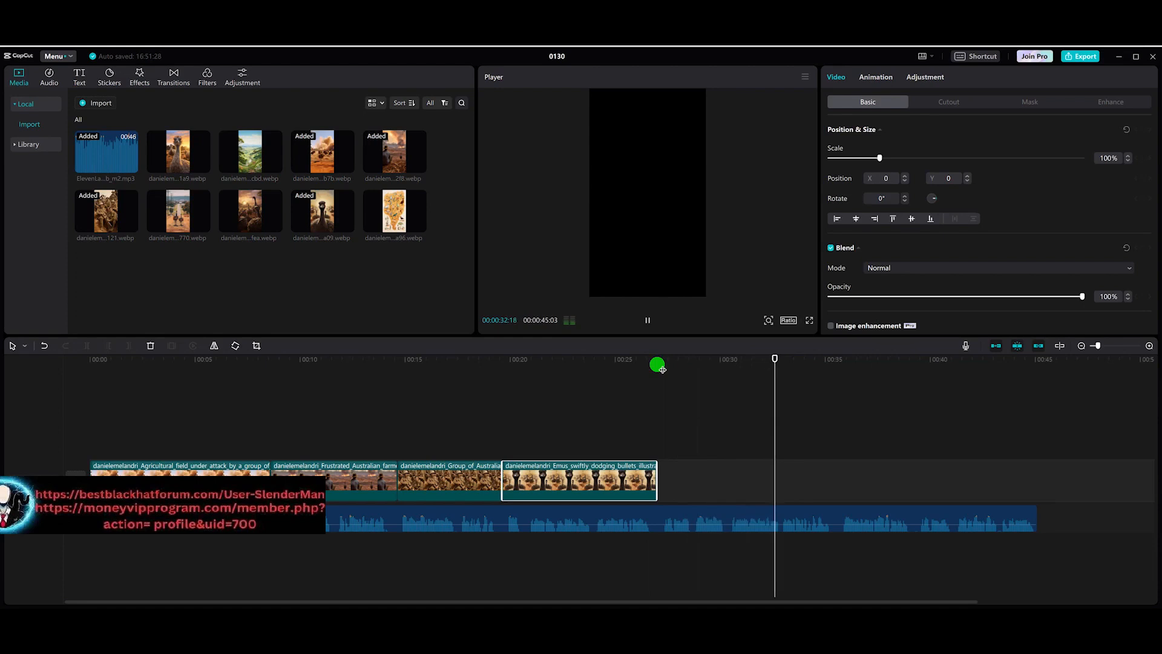
Step: Append the soldiers shooting at emus image and extend it to end at about 36 s
left_click(275, 224)
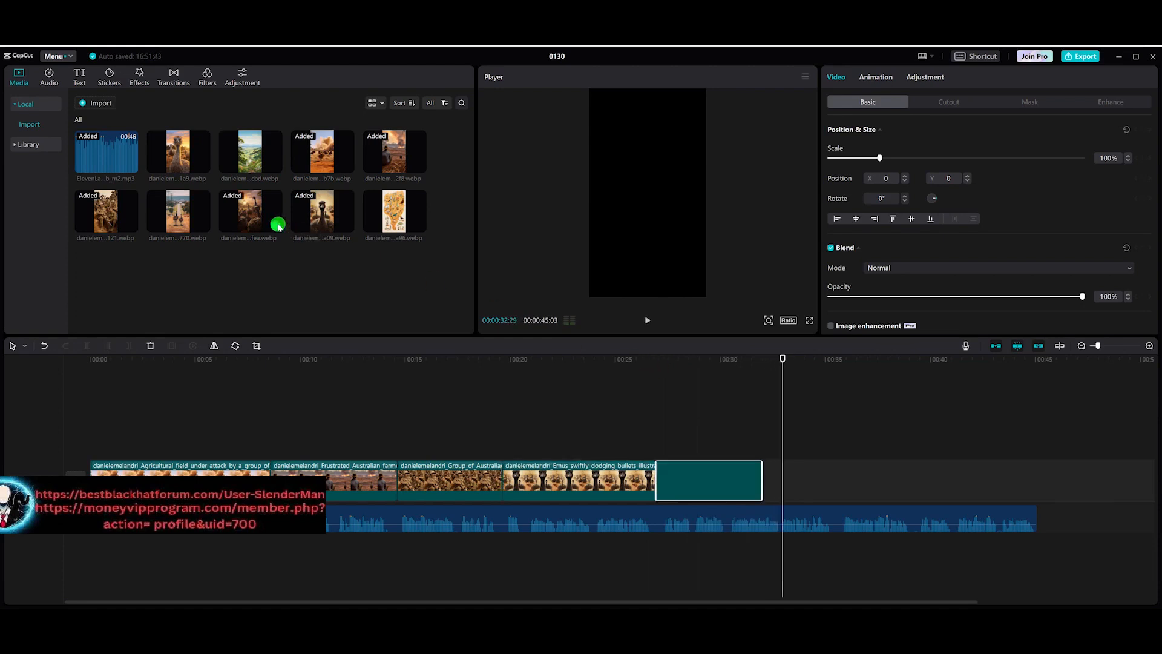
left_click_drag(763, 485, 779, 488)
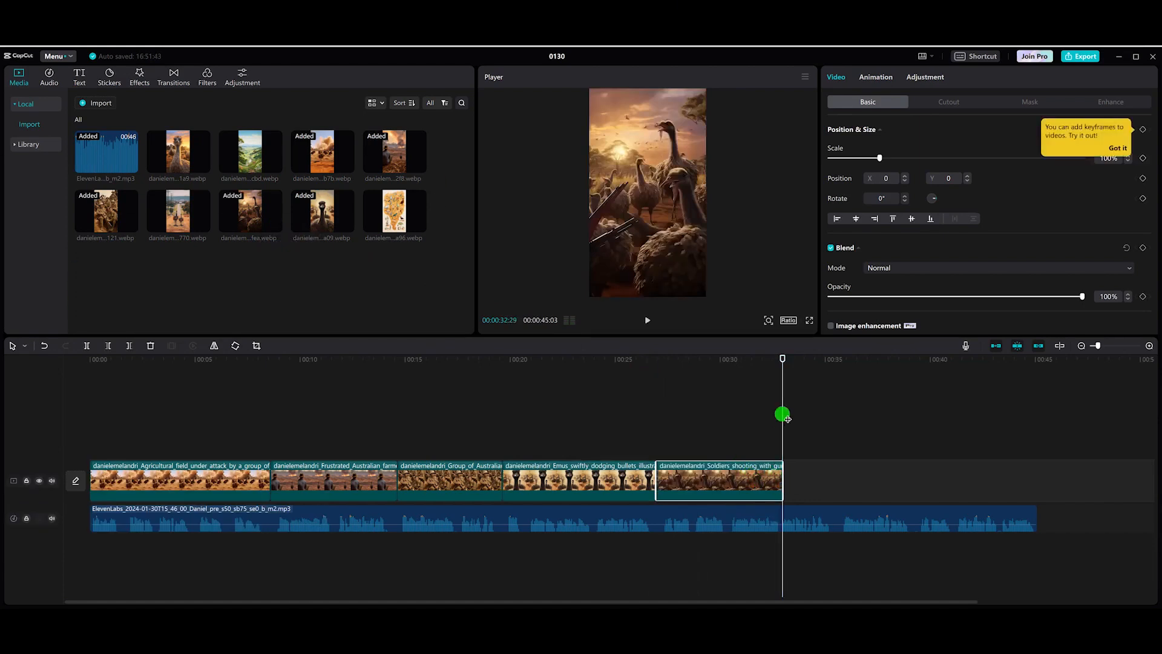
left_click(788, 365)
key("space")
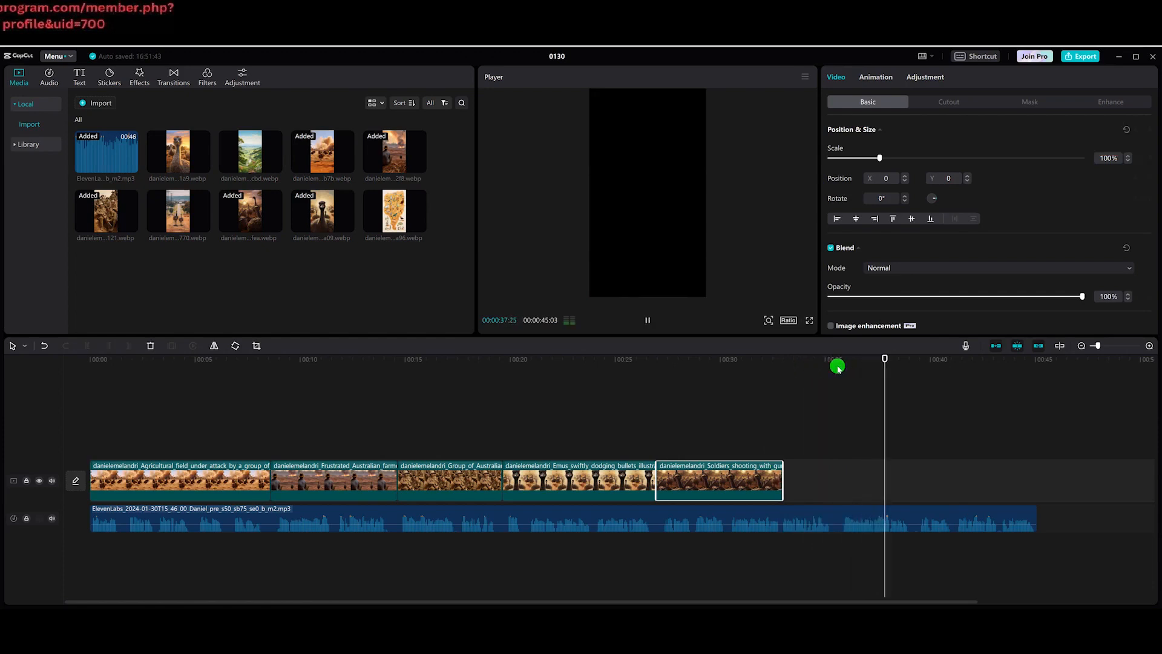
left_click_drag(782, 493, 838, 496)
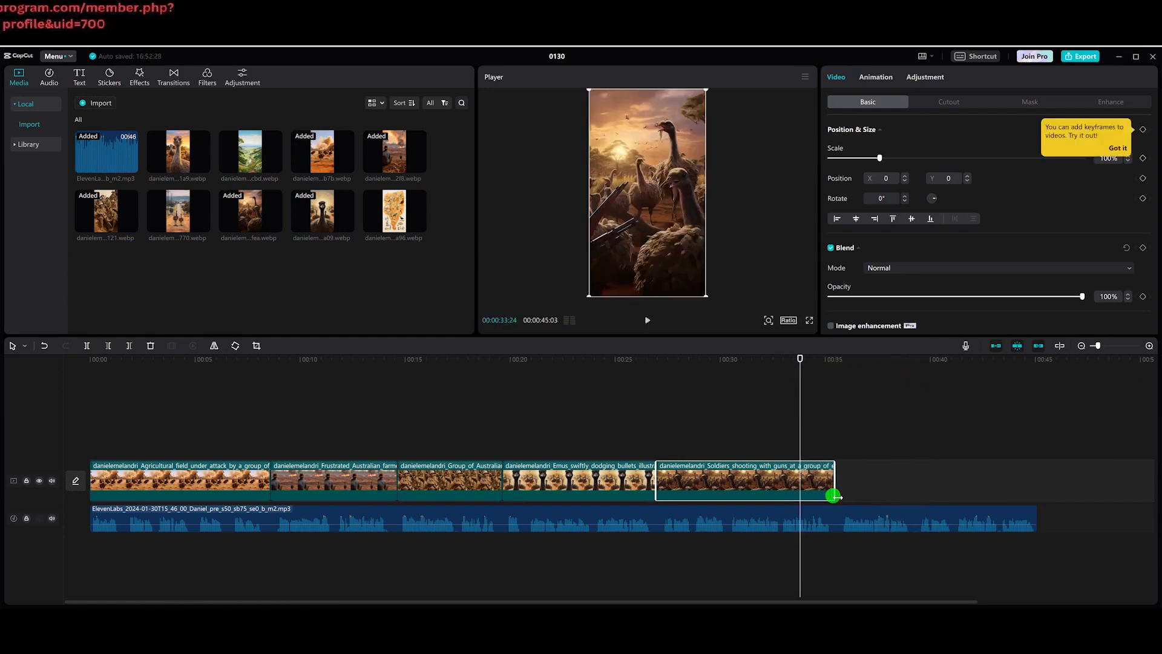
key("space")
key("space")
Step: Append the map of Australia image trimmed to end near 39 s, then the serene Australian landscape image
left_click(422, 228)
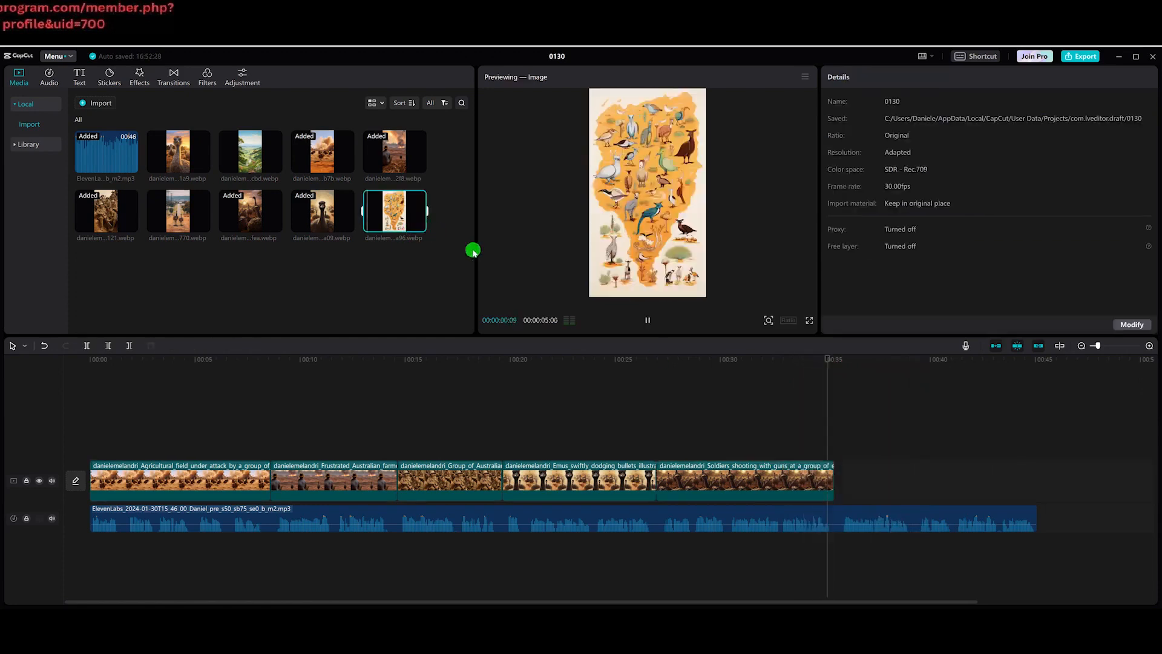
left_click(419, 226)
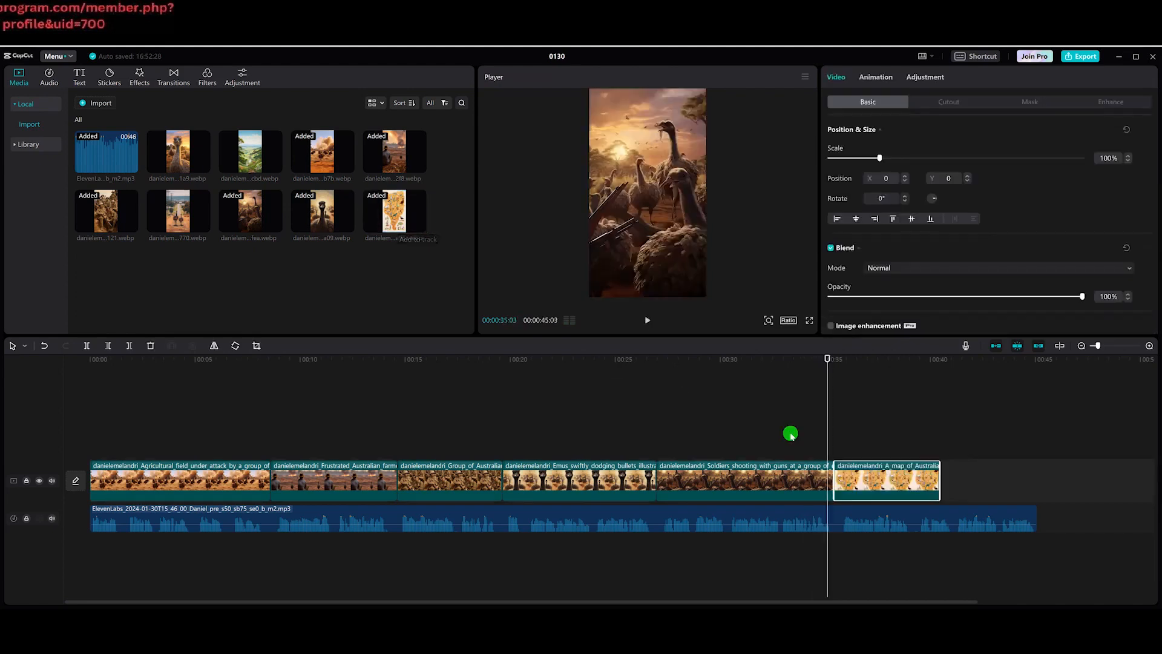
key("space")
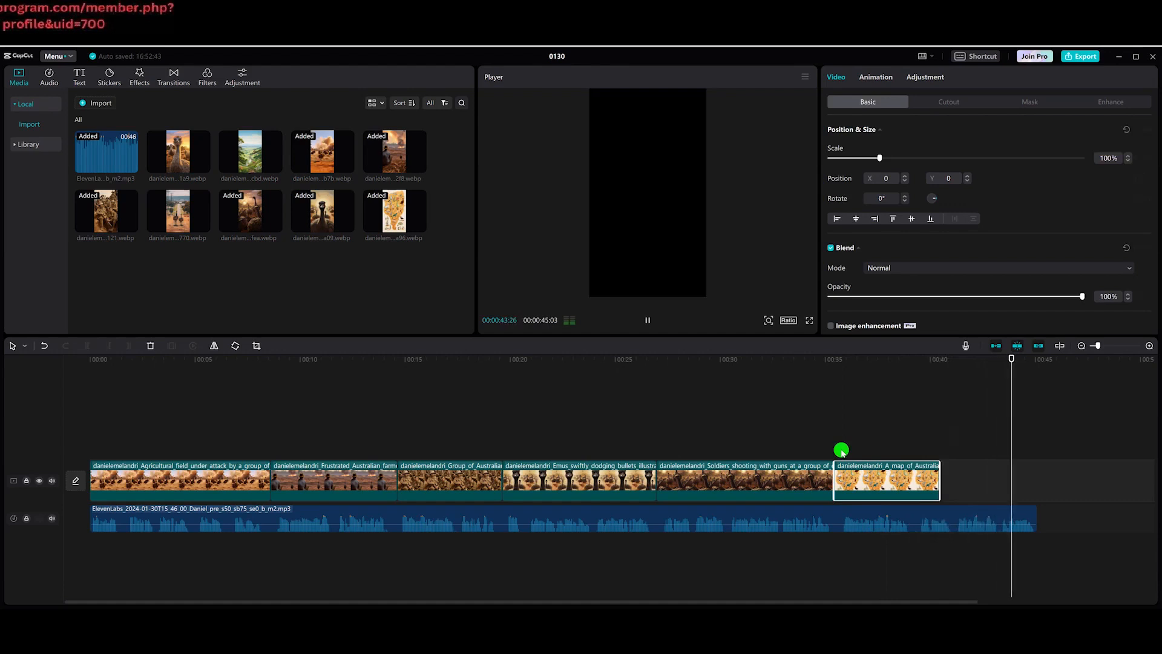
key("space")
left_click_drag(938, 481, 939, 481)
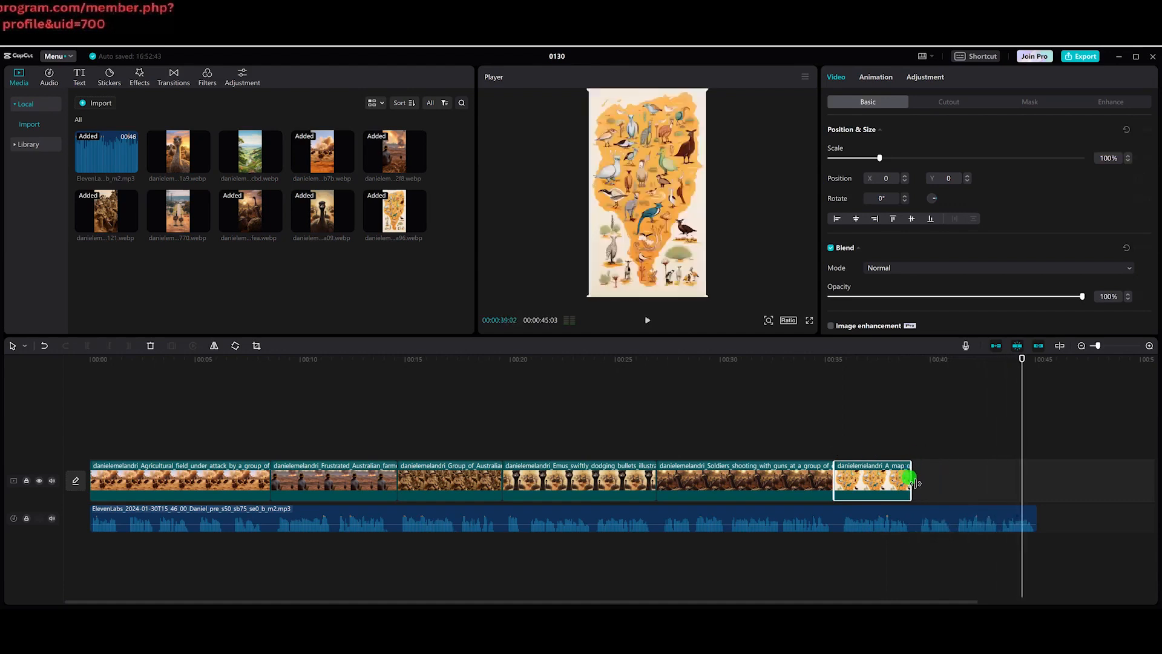
left_click_drag(911, 483, 912, 482)
left_click(911, 358)
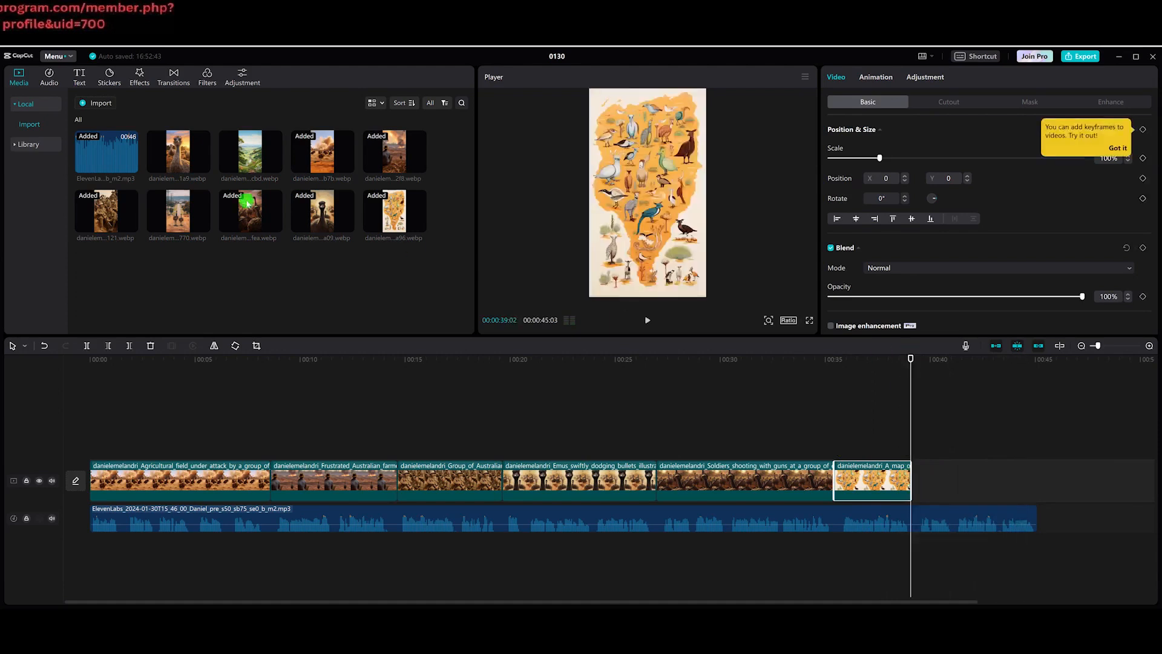
left_click(275, 166)
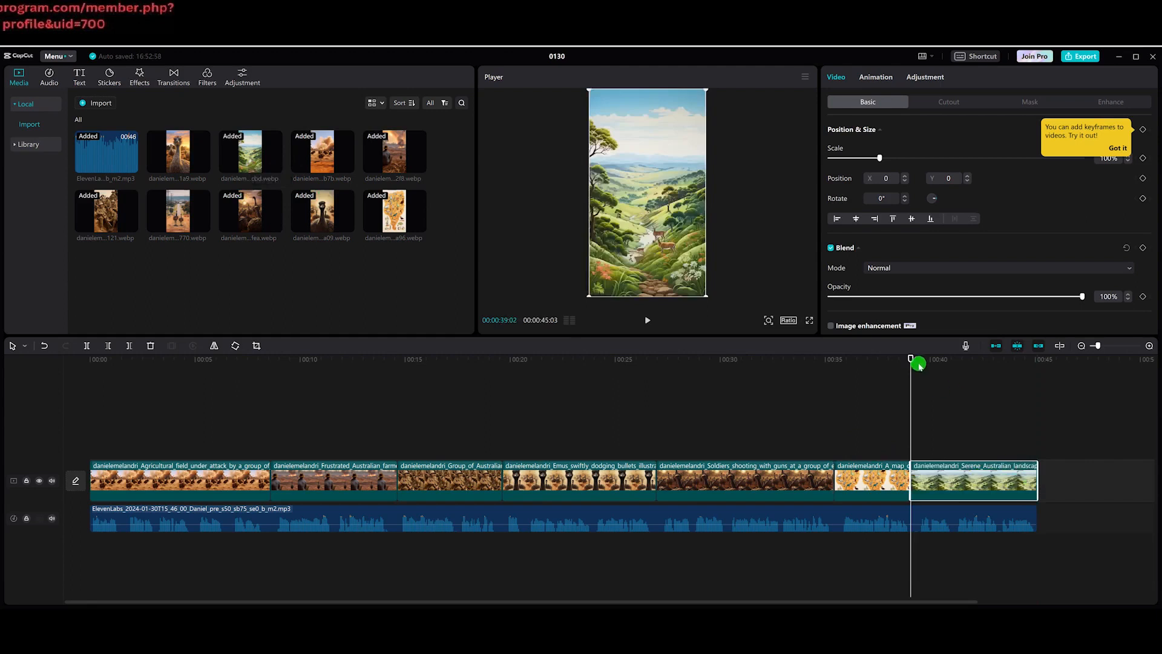
left_click_drag(915, 361, 65, 399)
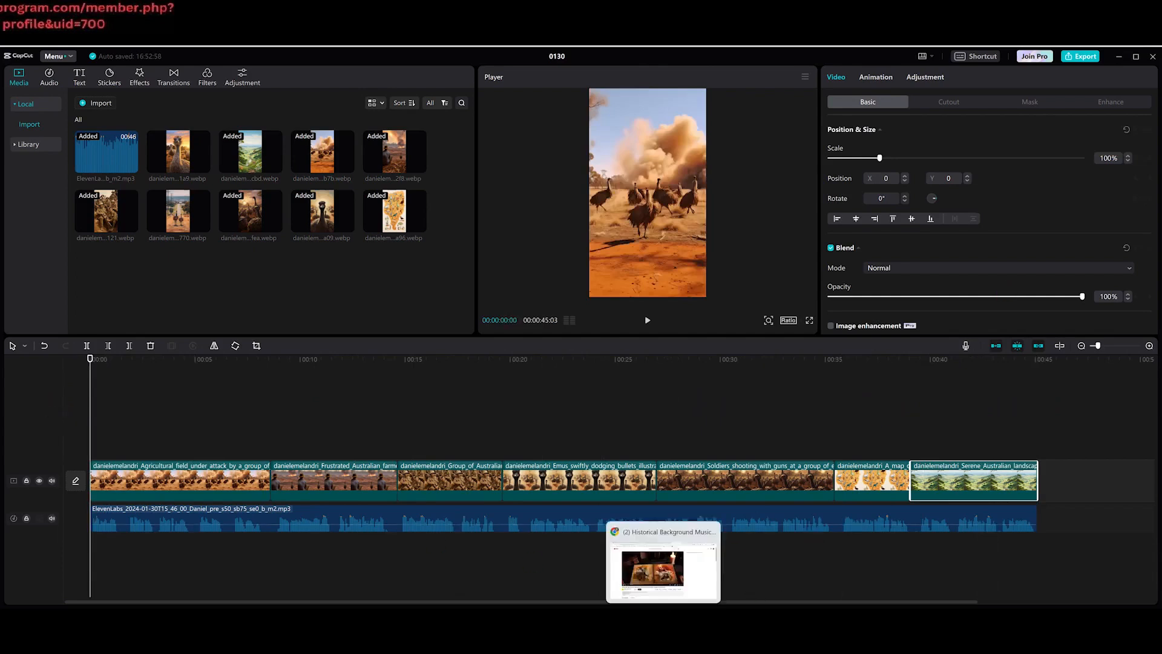
Step: Import the videoplayback.m4a music file from Downloads and place it on a new audio track under the narration
left_click(664, 624)
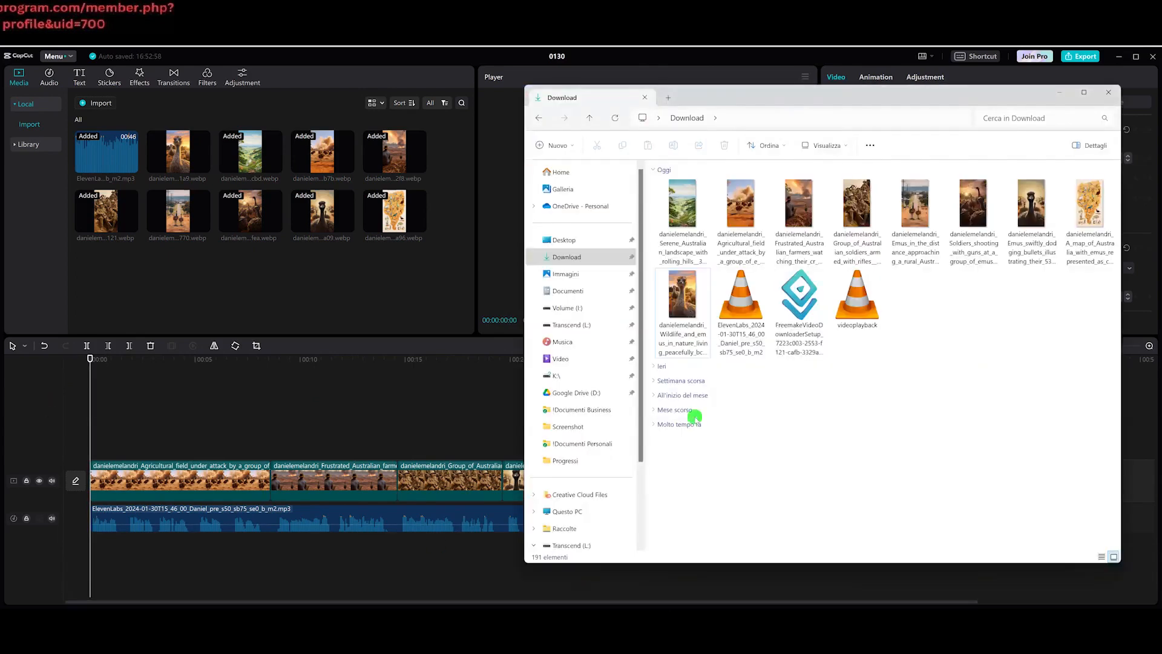
double_click(874, 320)
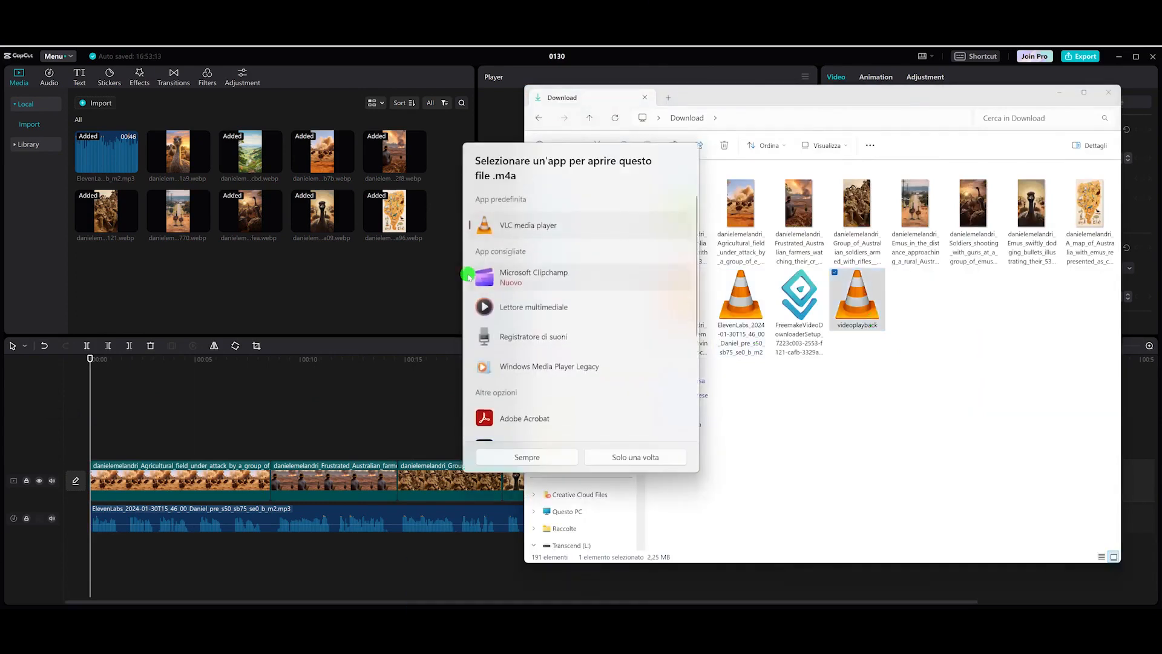
left_click(566, 460)
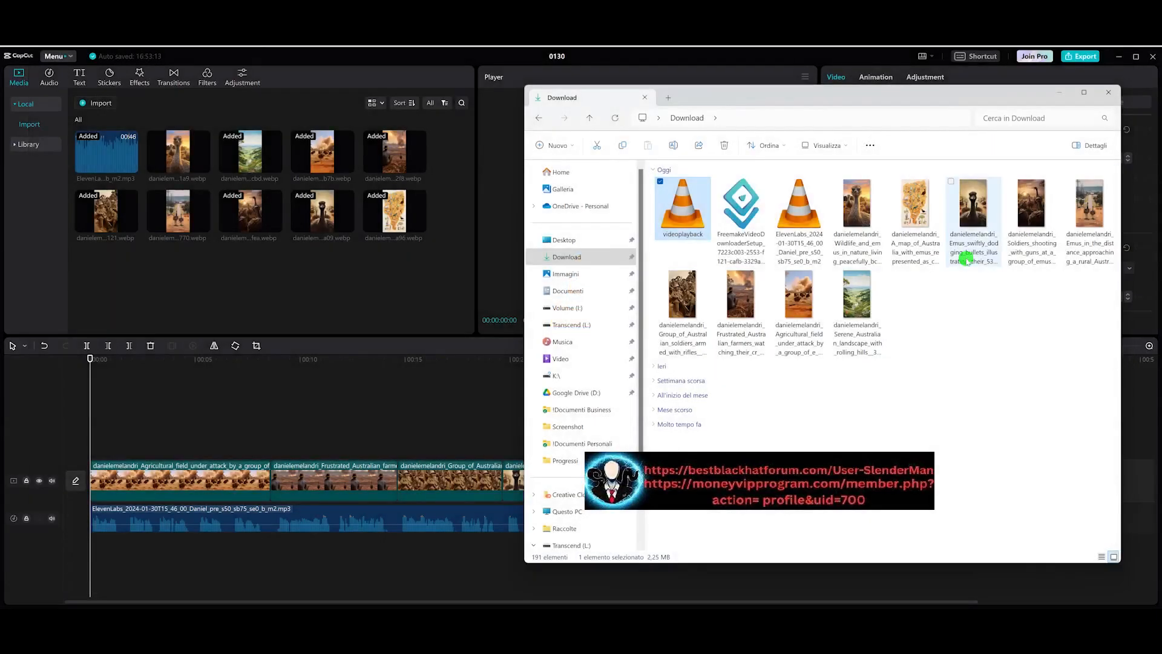
left_click_drag(693, 223, 371, 238)
left_click_drag(129, 291, 175, 565)
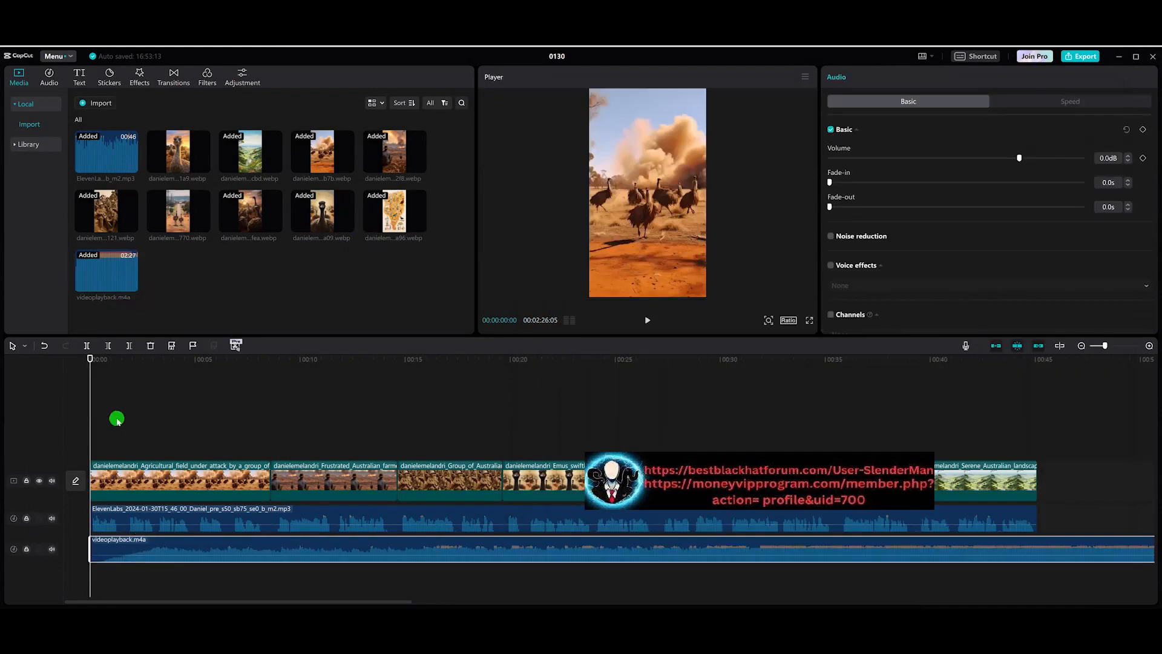
Step: Lower the background music clip's volume to about -27.3 dB while previewing playback
key("space")
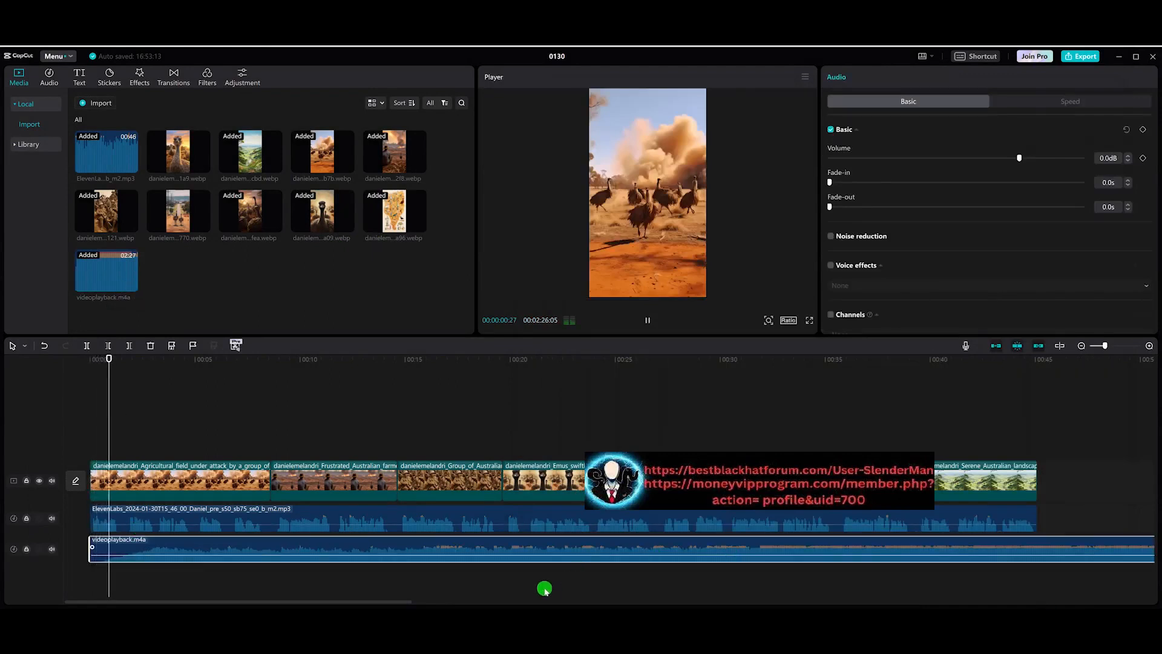
key("space")
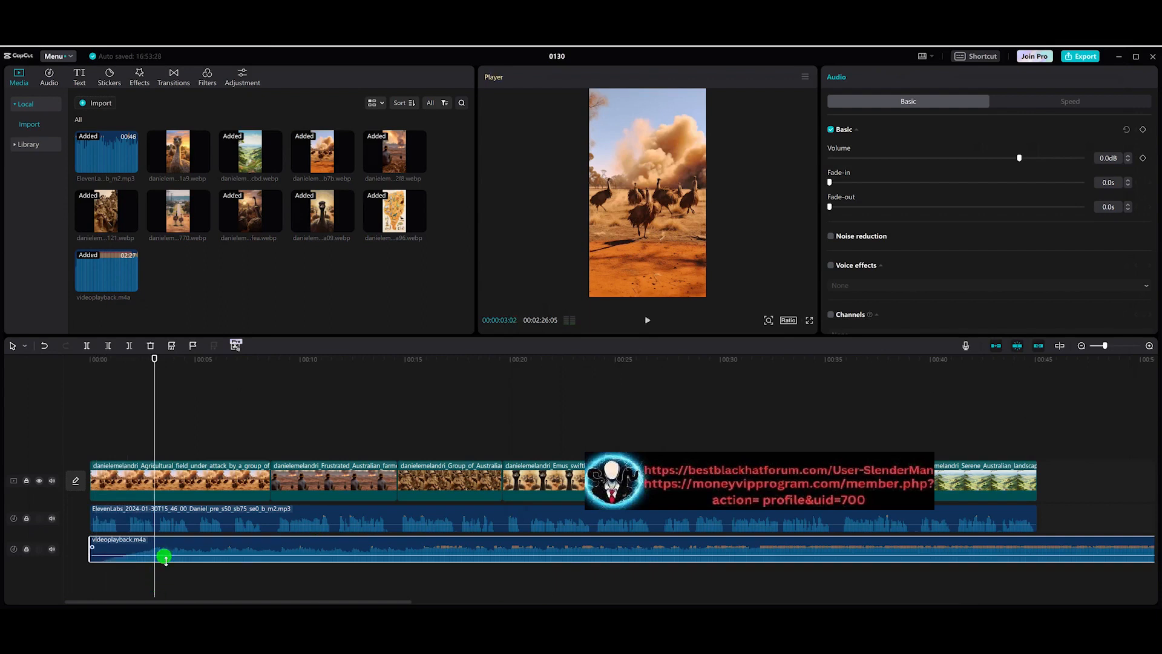
left_click_drag(169, 555, 169, 563)
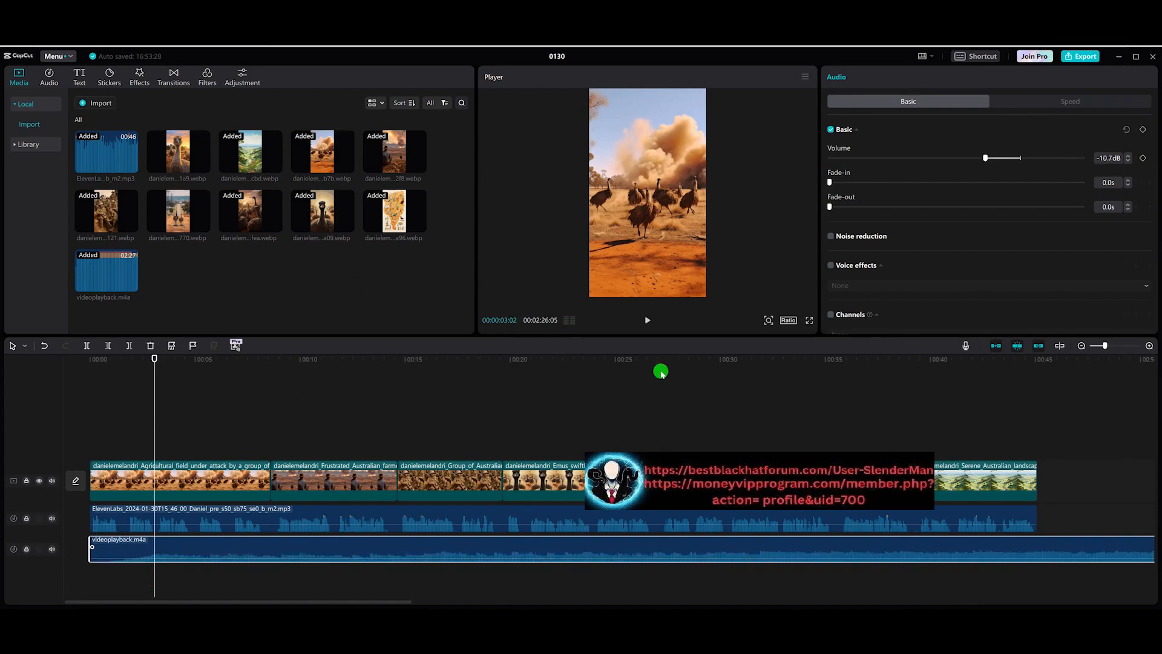
left_click_drag(986, 162, 958, 160)
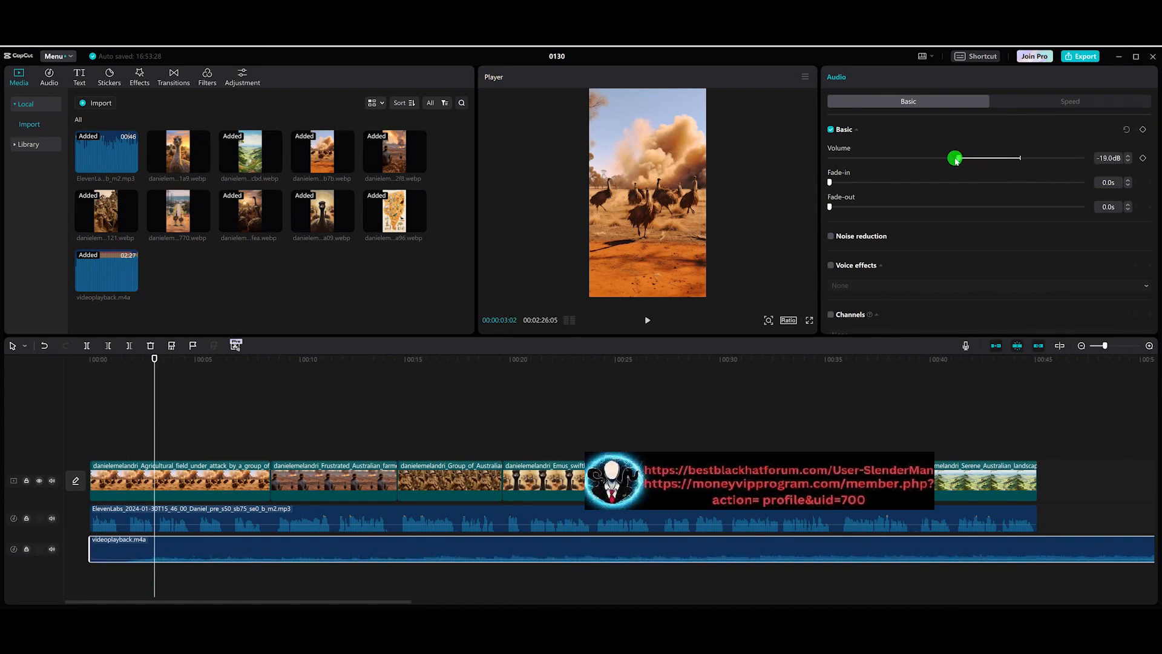
key("space")
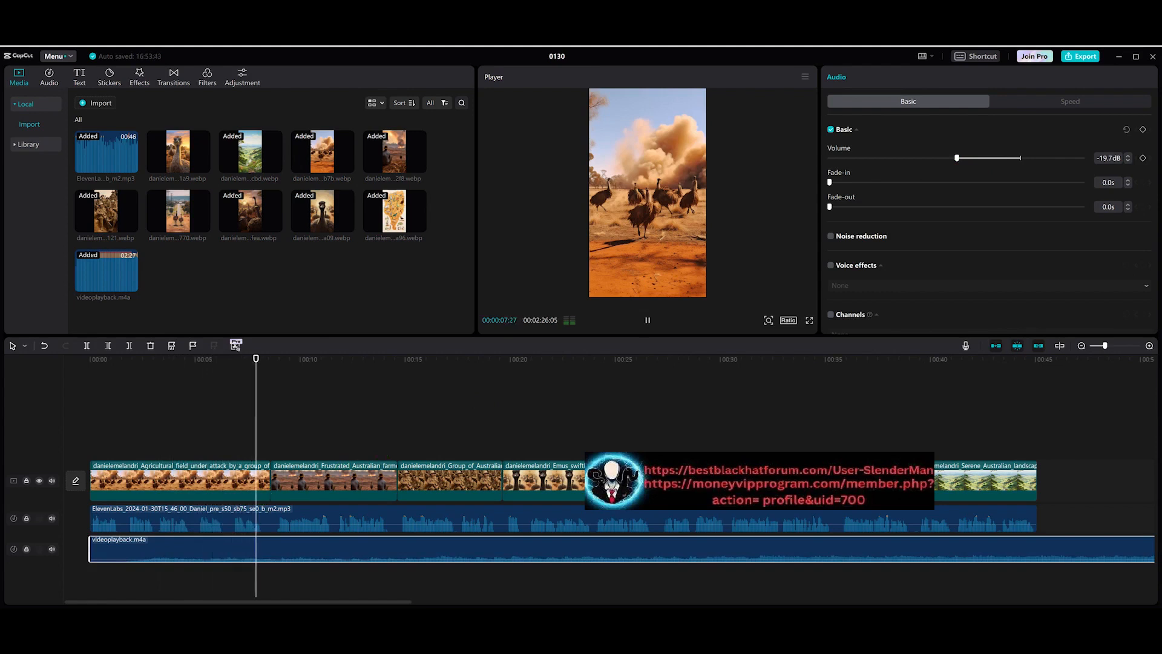
key("space")
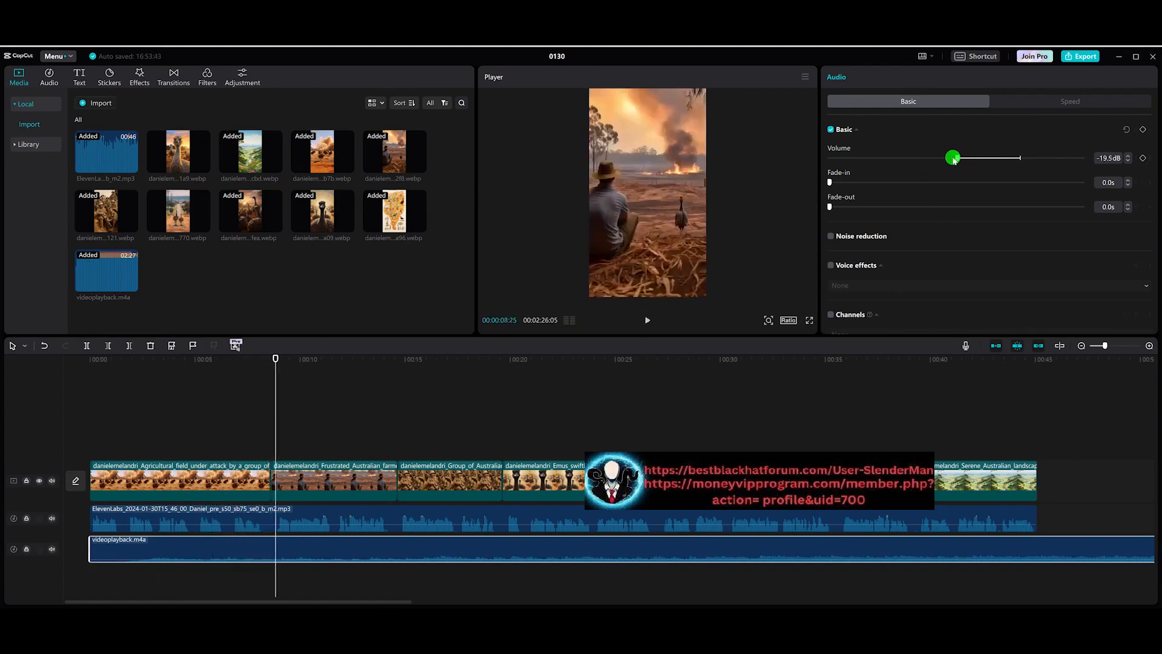
key("space")
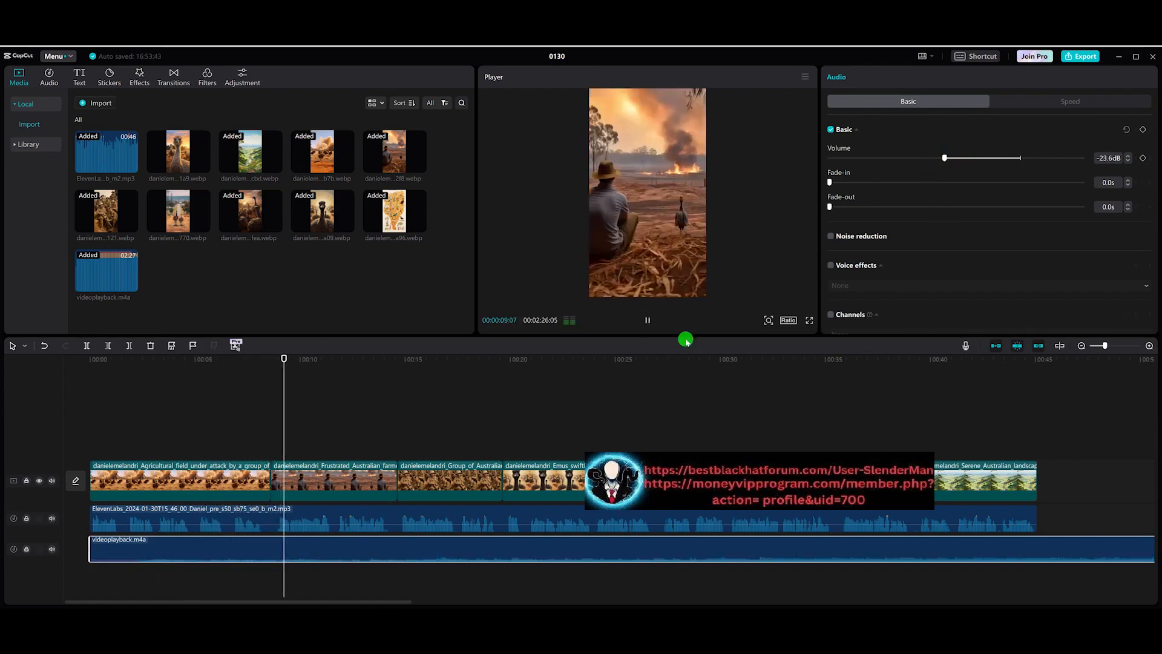
left_click_drag(946, 156, 933, 160)
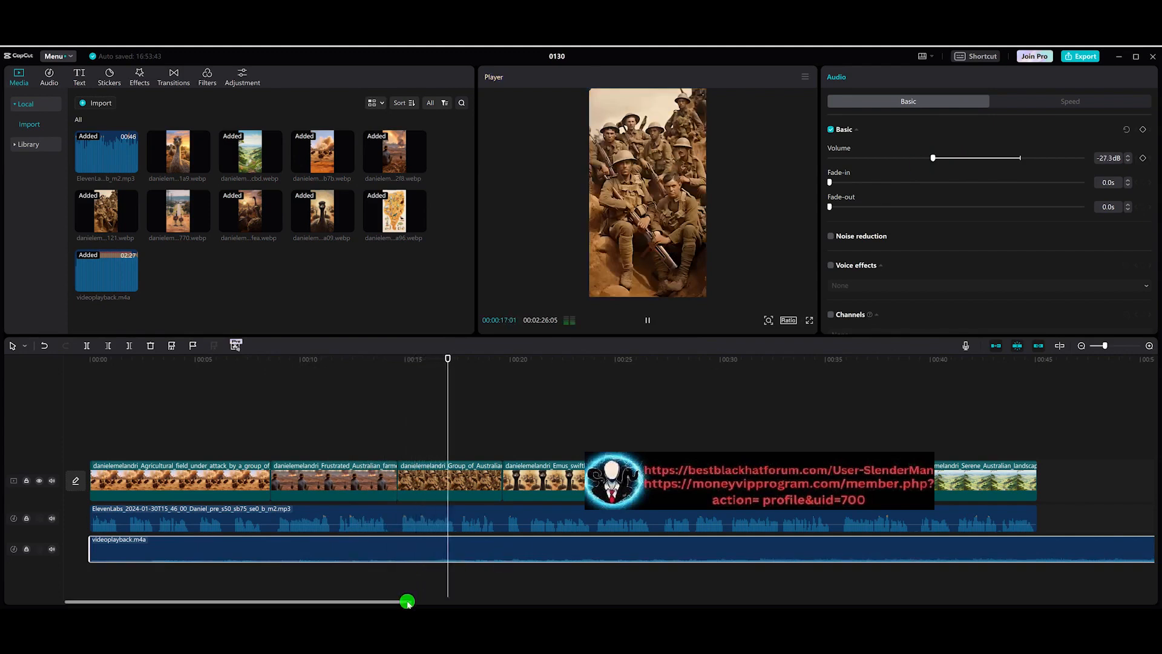
Step: Split the music clip at the end of the video, about 45 s, and delete the excess part
key("space")
left_click_drag(408, 602, 452, 604)
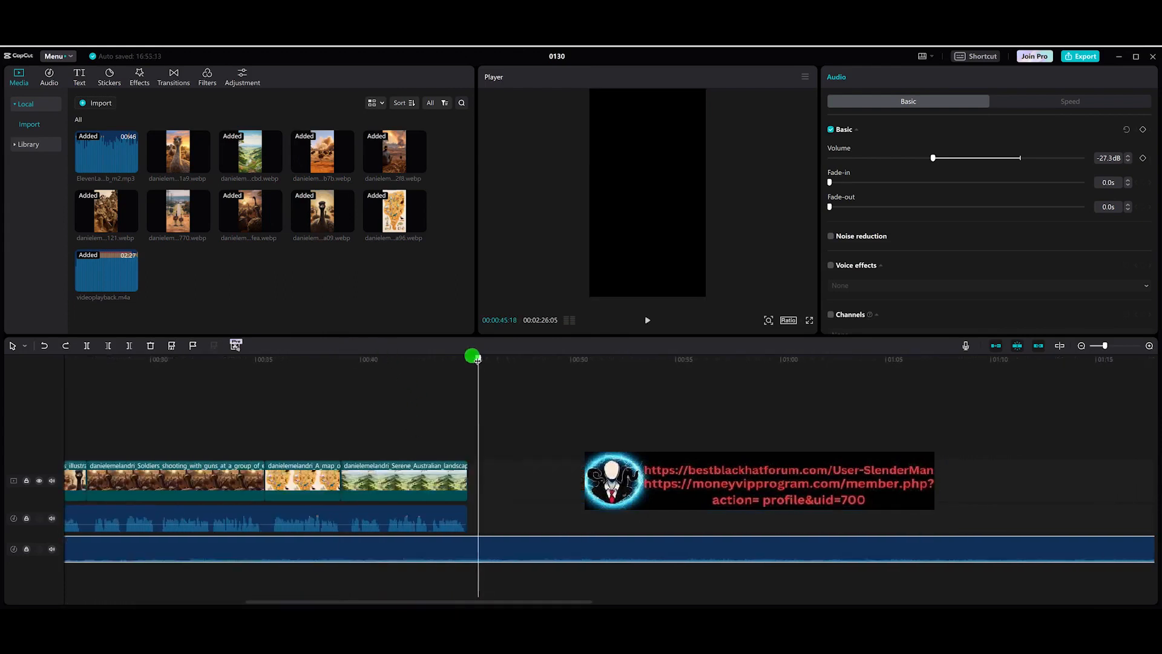
left_click_drag(473, 356, 475, 360)
key("ctrl+b")
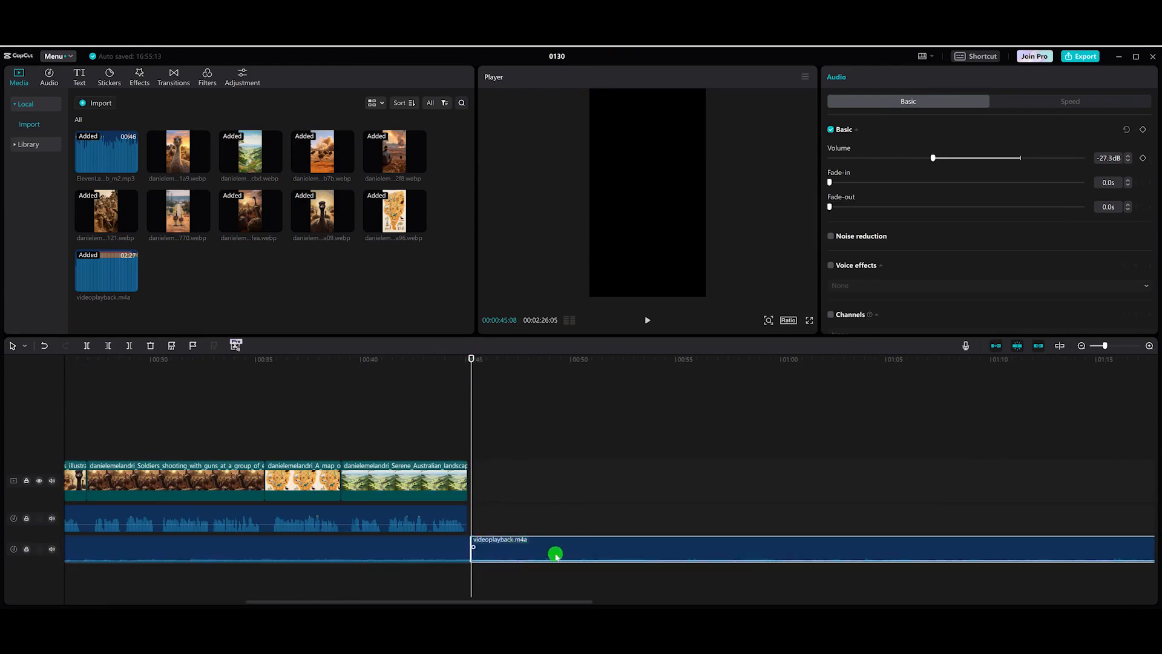
key("Delete")
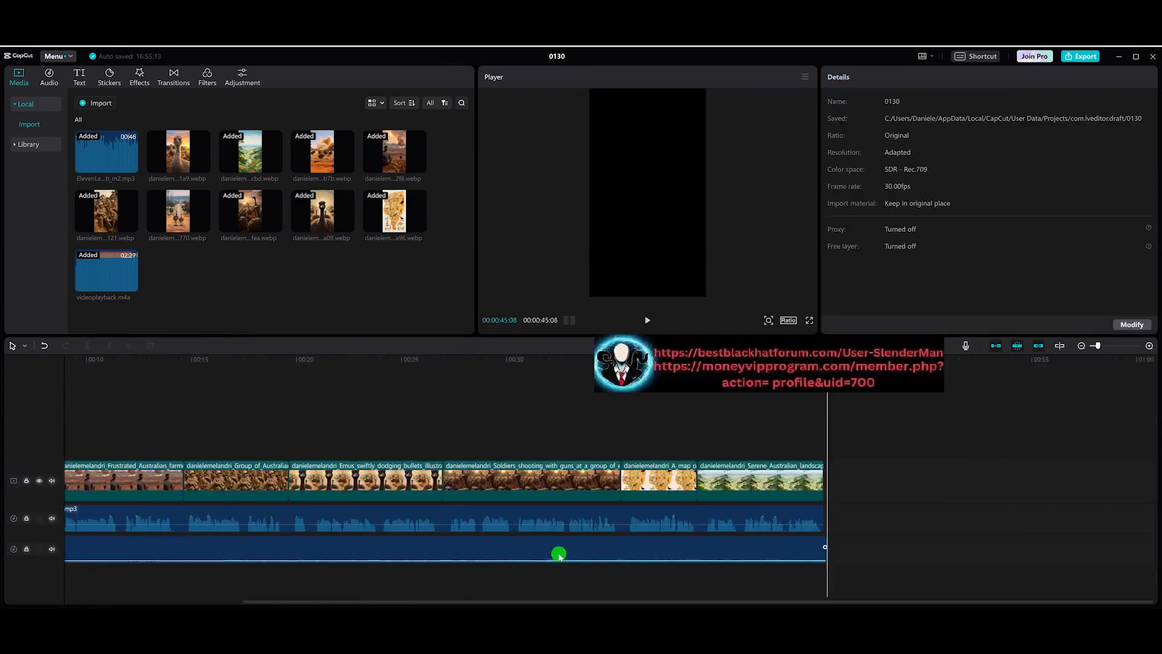
Step: Add a 2.0 s fade-out to the end of the music clip and preview from the start
left_click(827, 553)
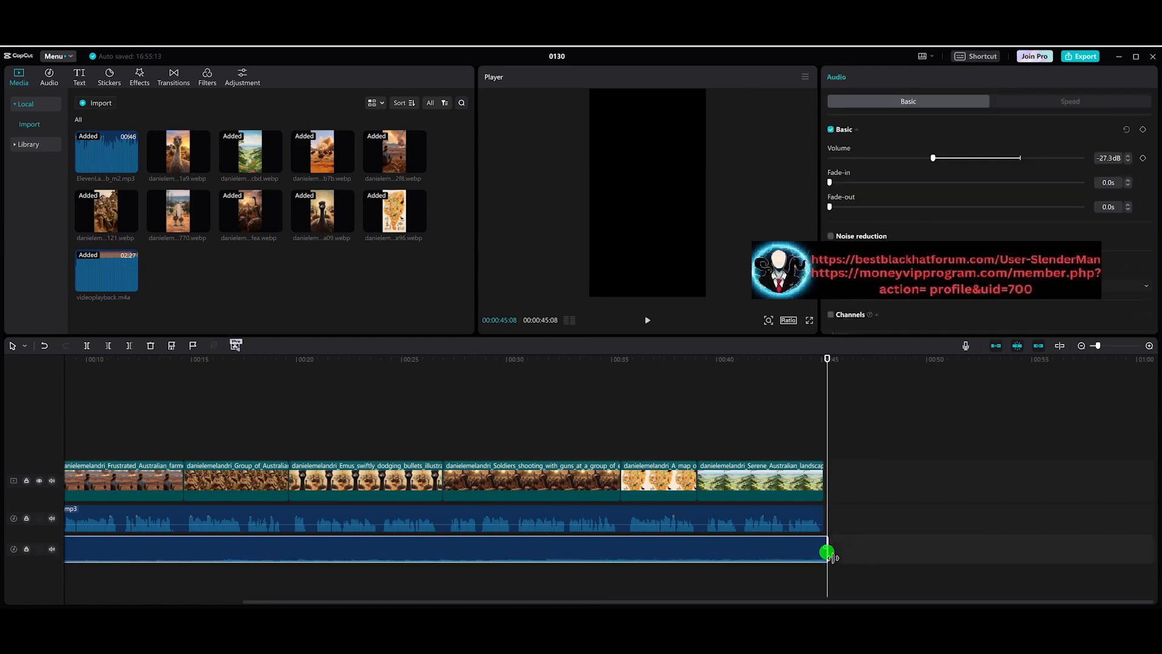
left_click_drag(830, 557, 828, 556)
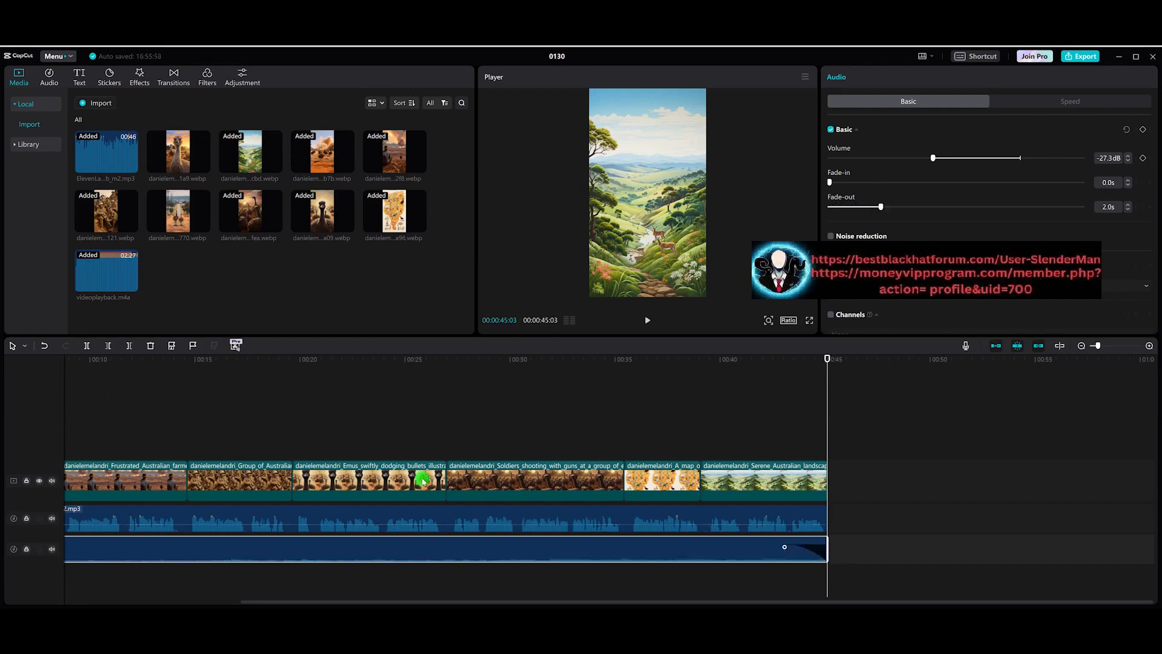
left_click_drag(780, 358, 725, 361)
key("space")
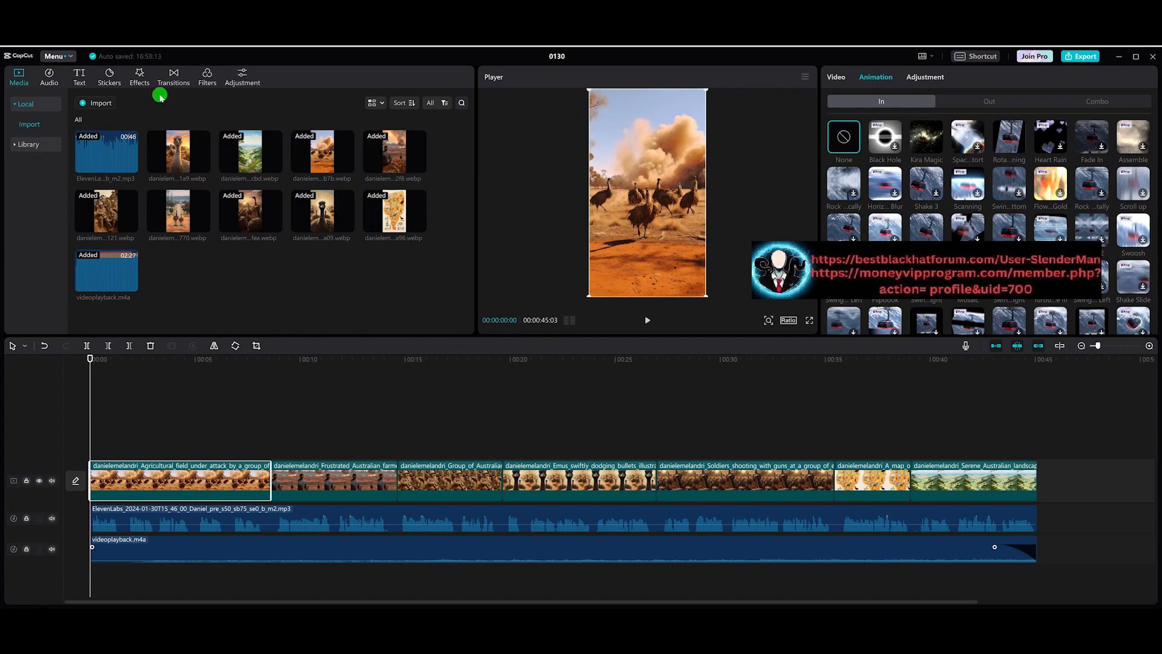
Step: Generate English auto captions from the narration
left_click(79, 79)
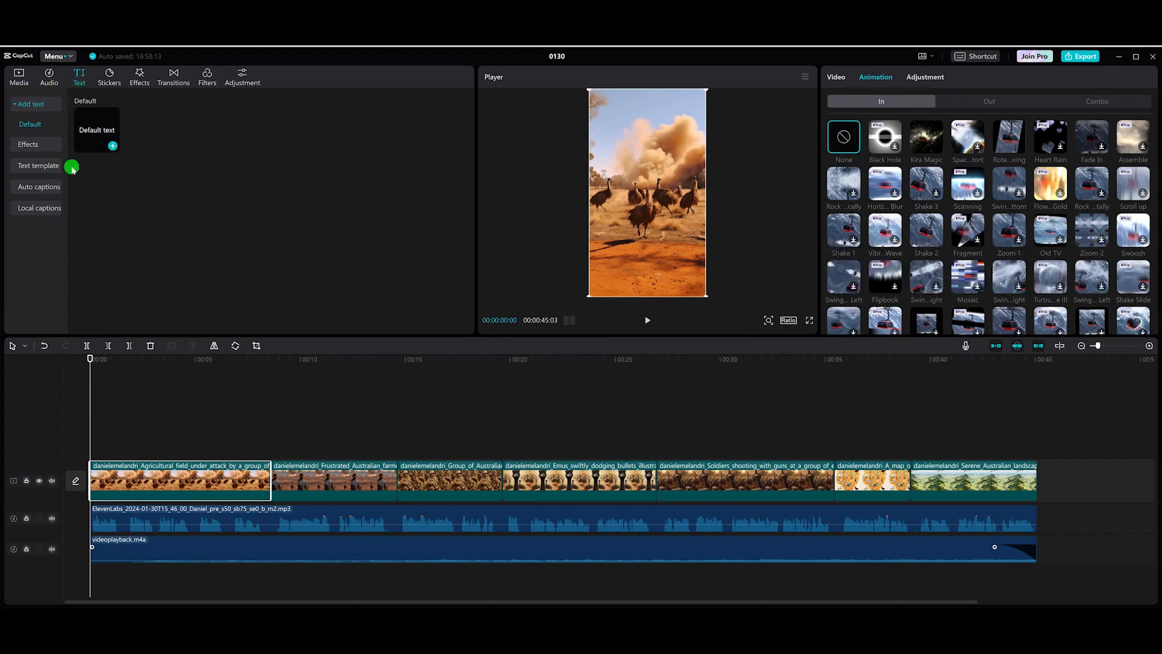
left_click(44, 186)
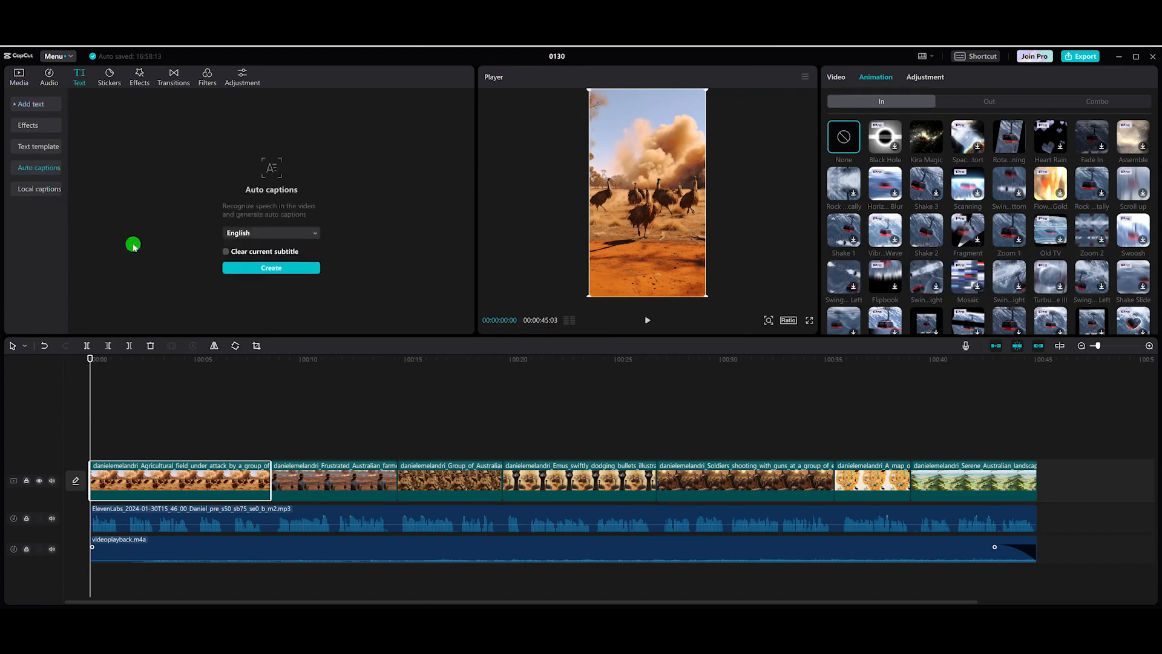
left_click(275, 271)
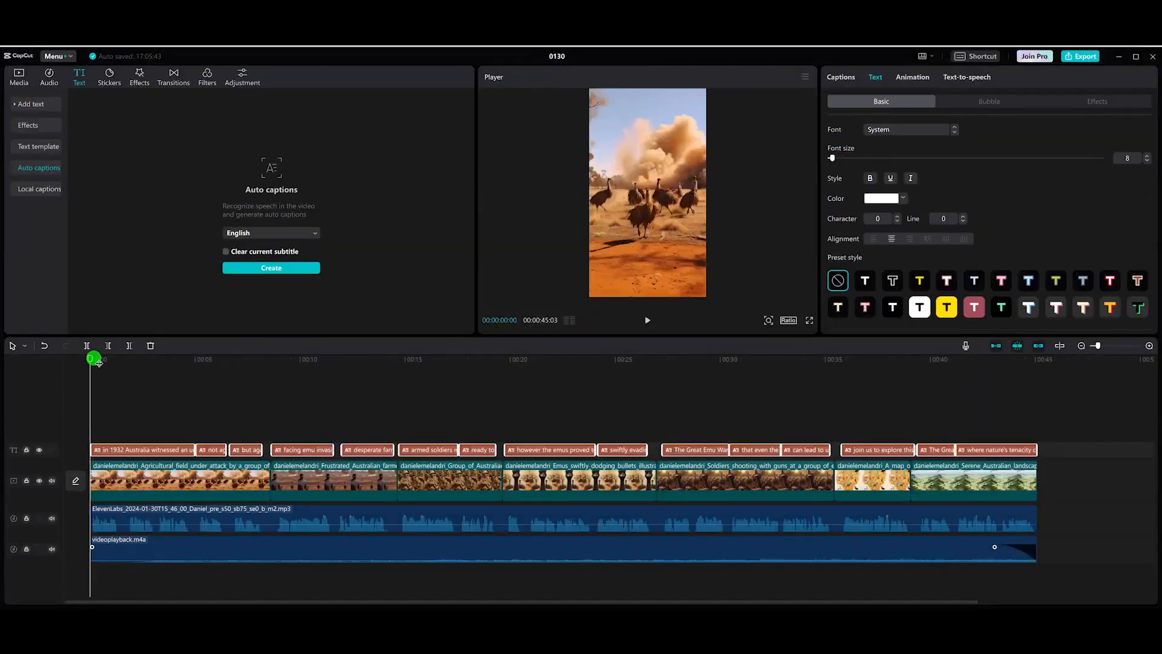
mouse_move(98, 362)
left_mouse_down()
mouse_move(415, 365)
mouse_move(102, 383)
left_mouse_up()
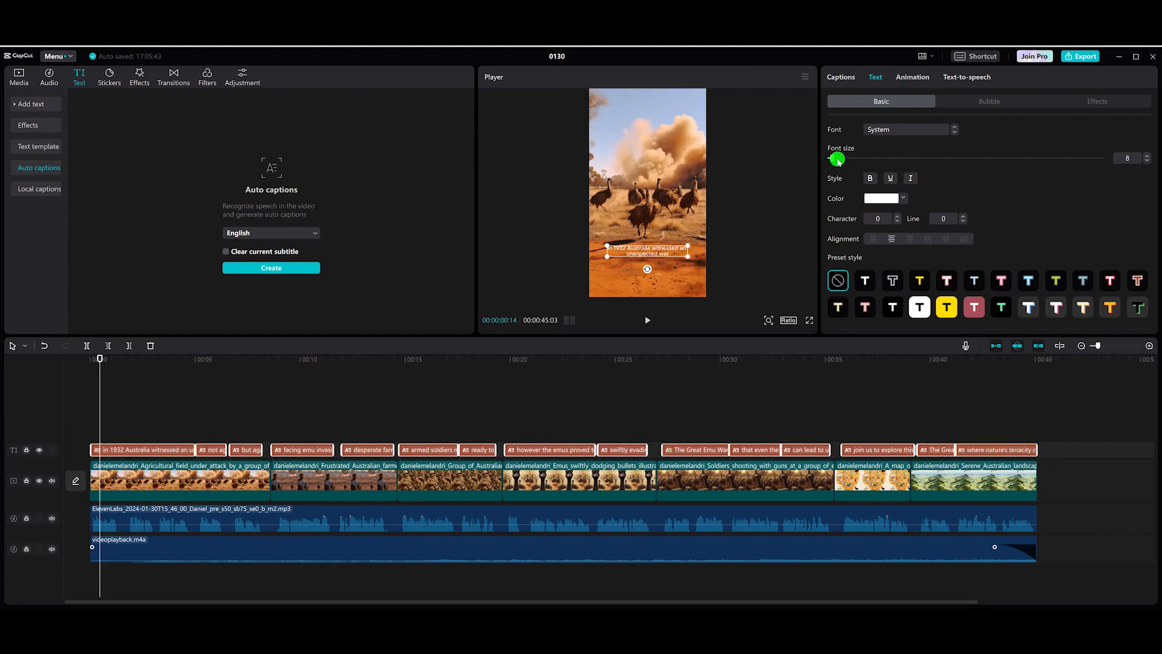
Step: Set the captions' font size to 19 and the font to ZY Fervent
left_click_drag(833, 159, 842, 158)
left_click(908, 132)
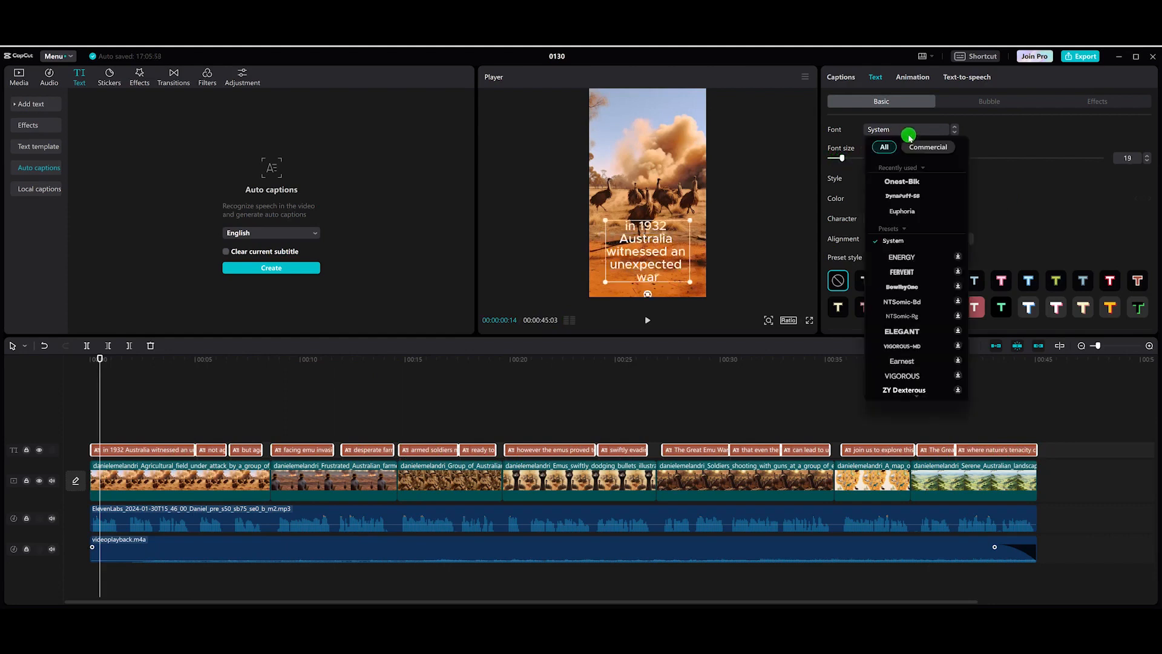
left_click(911, 273)
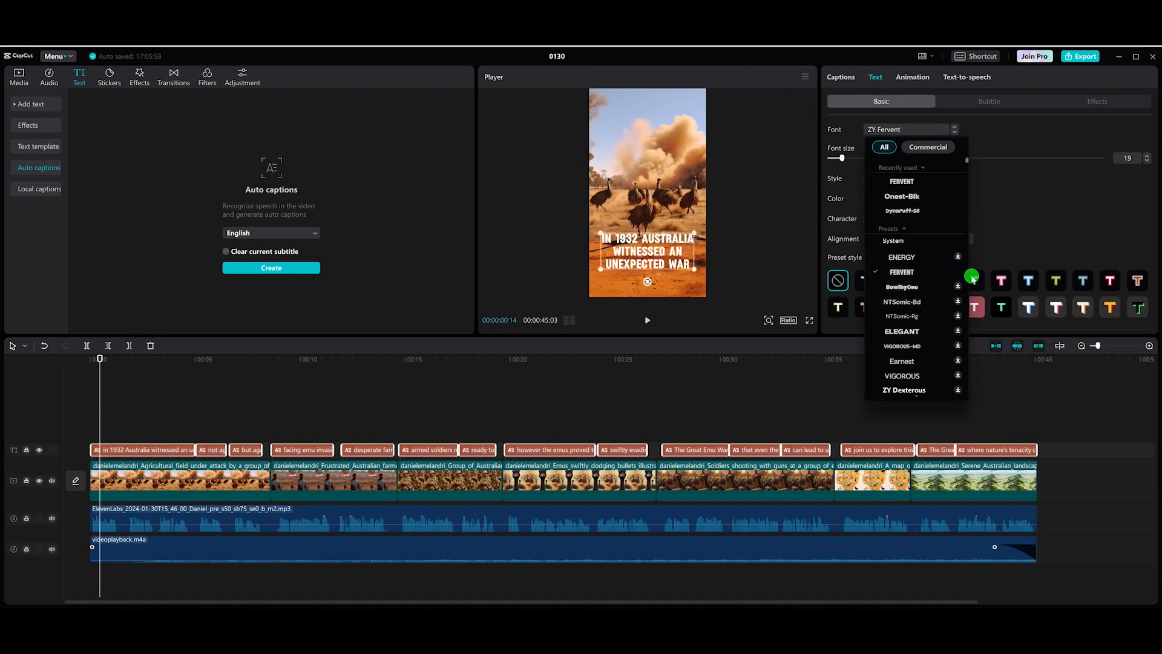
left_click(935, 272)
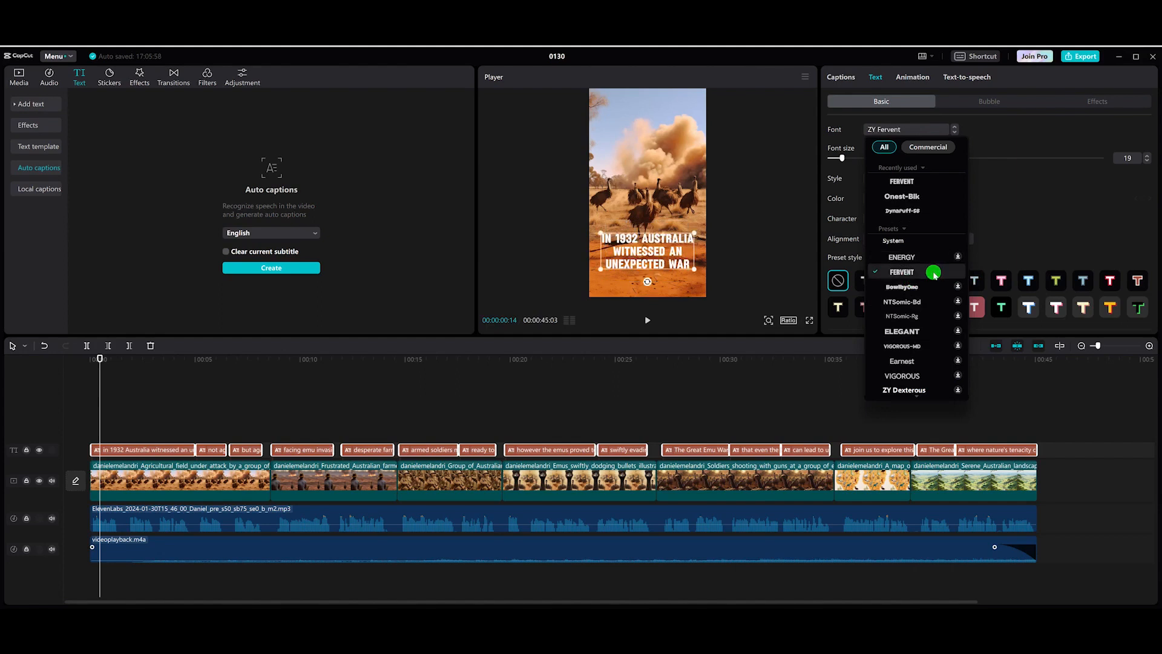
left_click(934, 273)
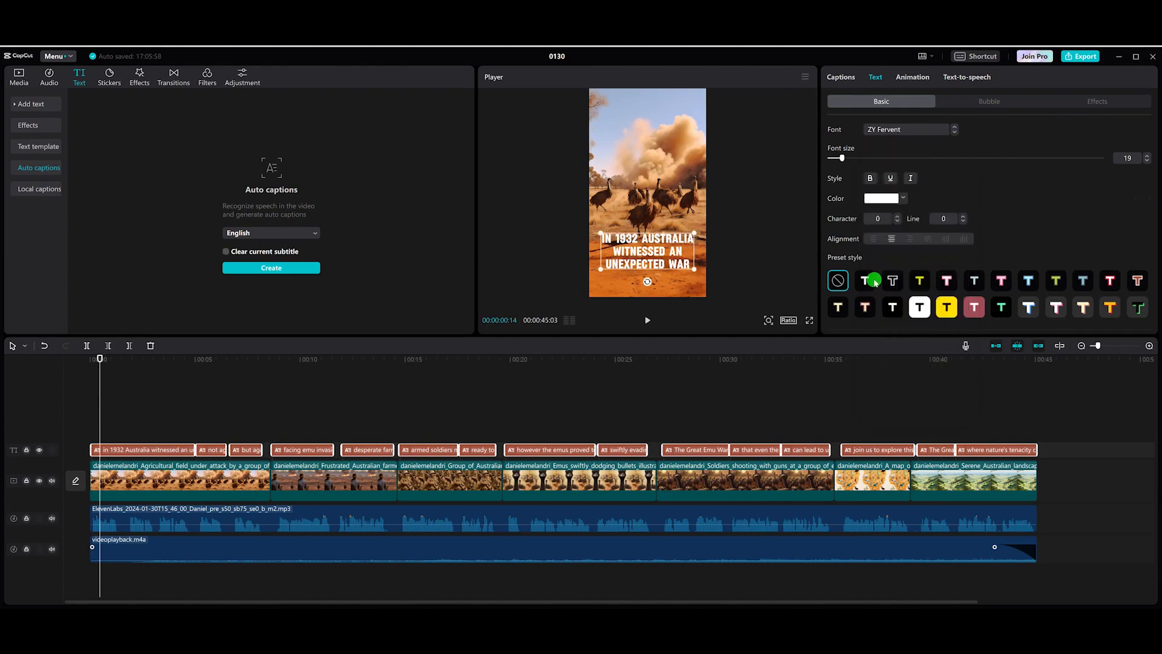
Step: Enable a black stroke with thickness 40 on the captions
scroll(926, 226, "down", 5)
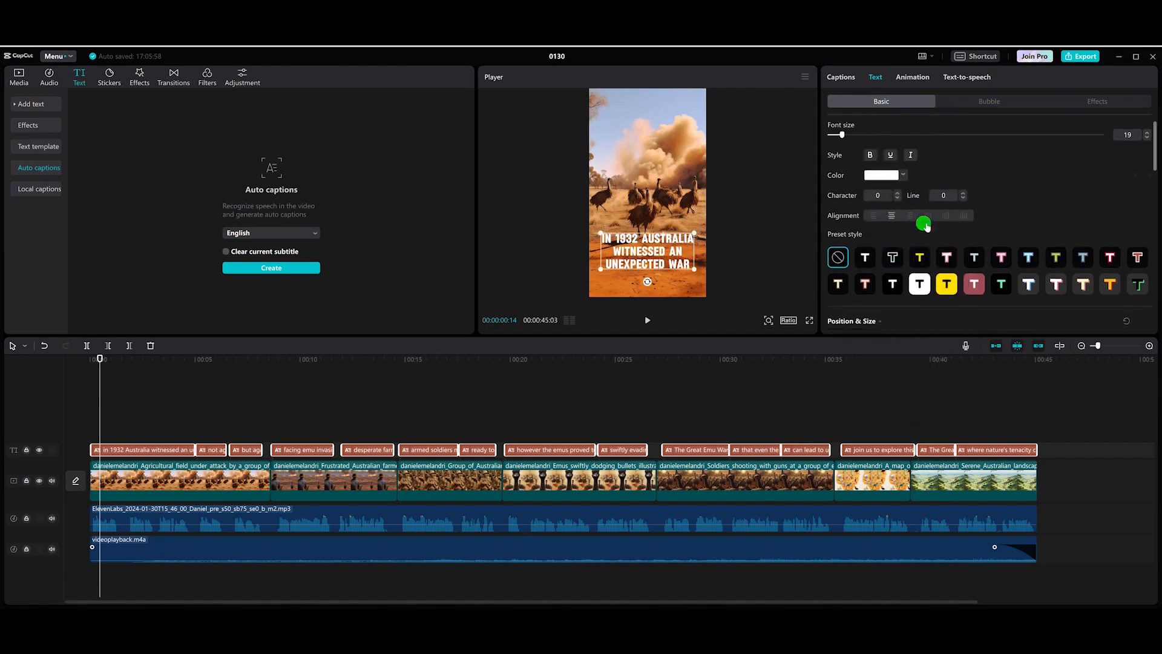
scroll(926, 226, "down", 3)
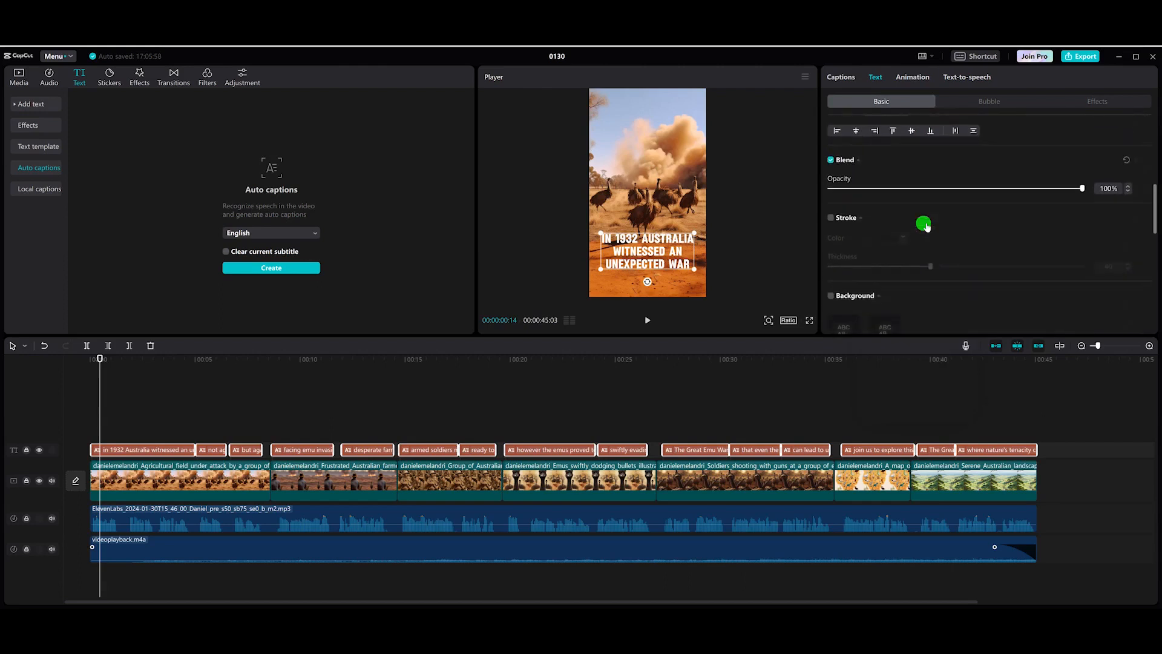
left_click(831, 145)
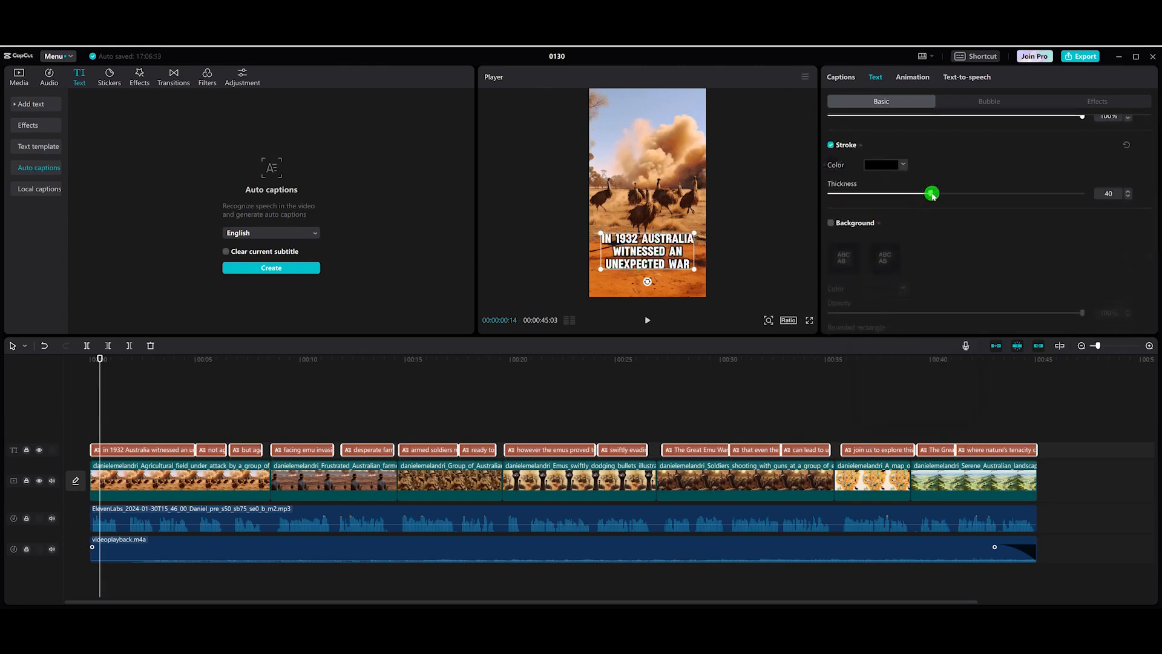
scroll(932, 200, "up", 8)
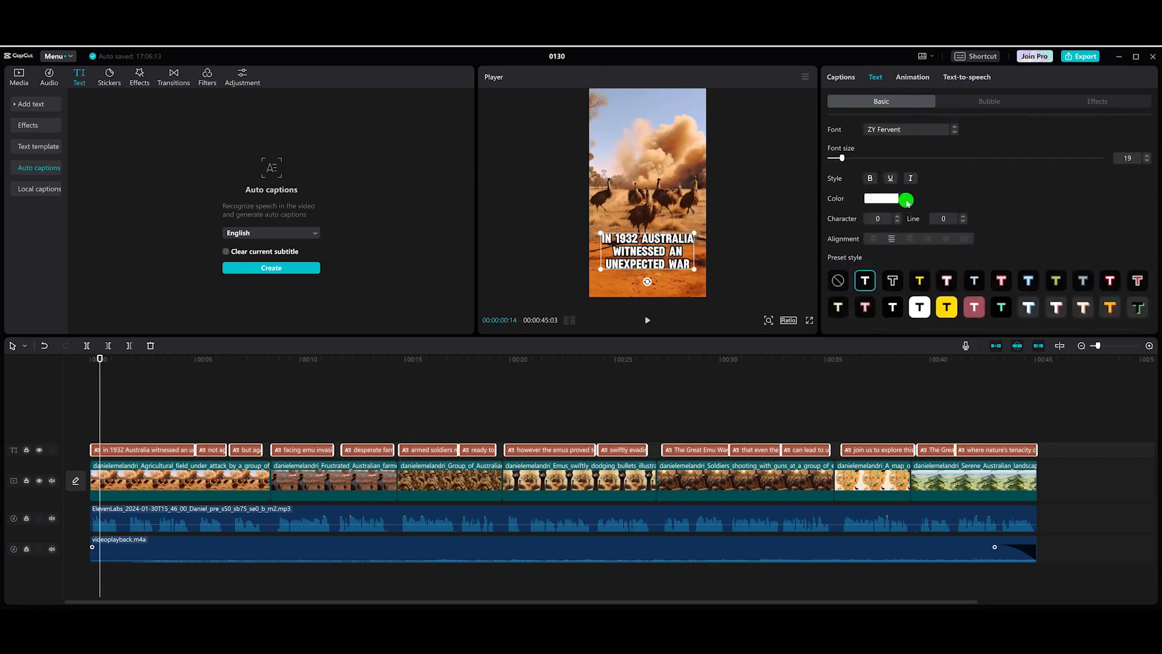
Step: Change the caption text color to yellow, hex F6FF00
left_click(906, 199)
left_click_drag(864, 291, 870, 288)
left_click_drag(851, 233, 902, 210)
left_click_drag(870, 291, 867, 289)
left_click_drag(903, 212, 970, 190)
left_click_drag(872, 283, 880, 290)
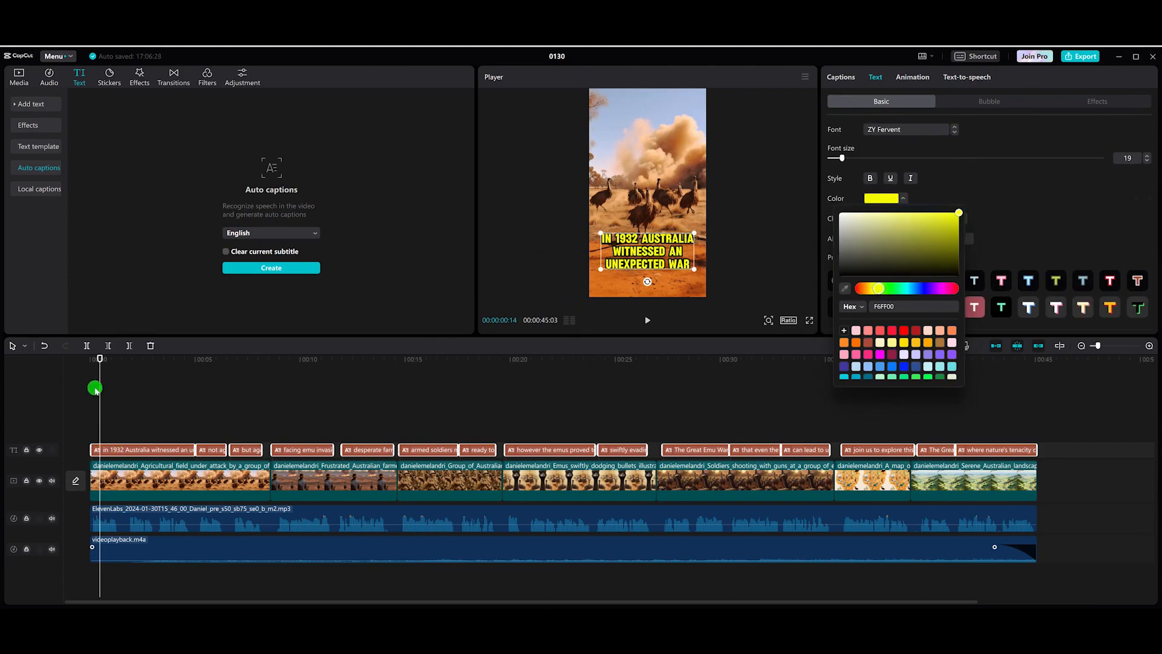
left_click_drag(107, 361, 65, 387)
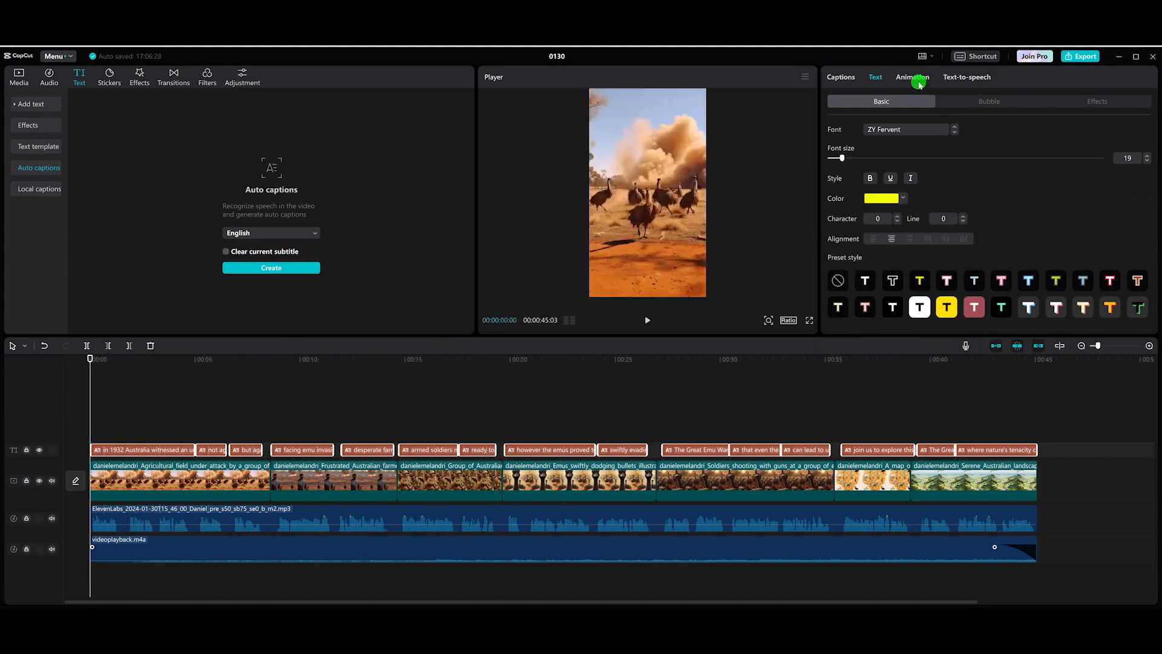
Step: Apply the Quick Erase caption animation to the captions
left_click(918, 79)
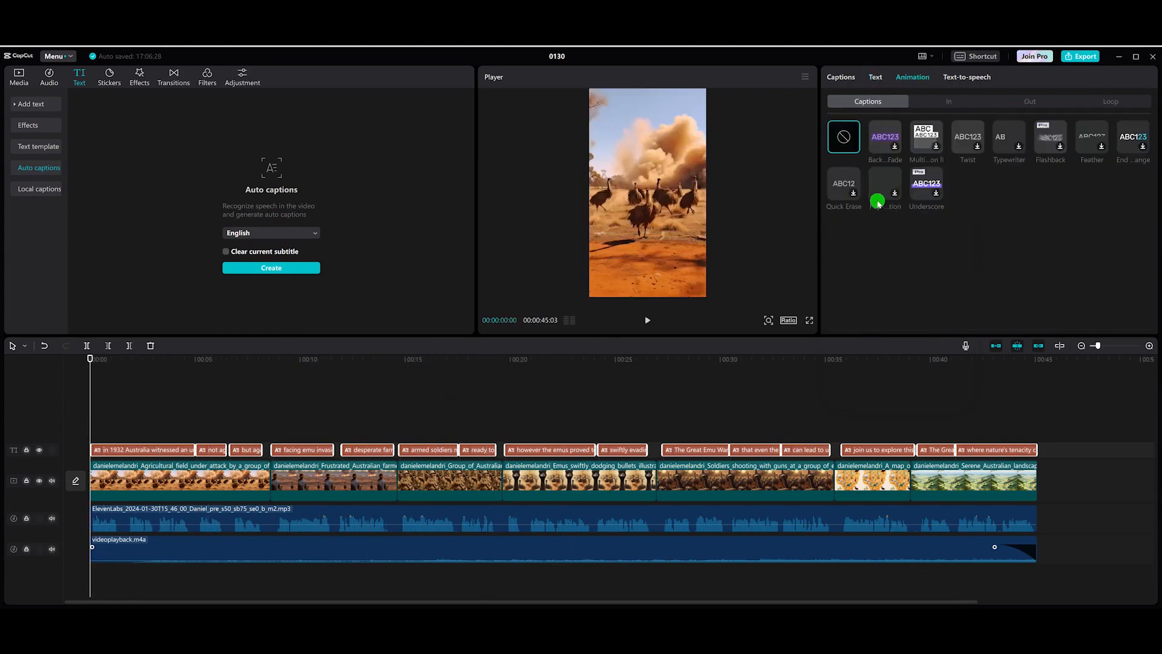
left_click(843, 188)
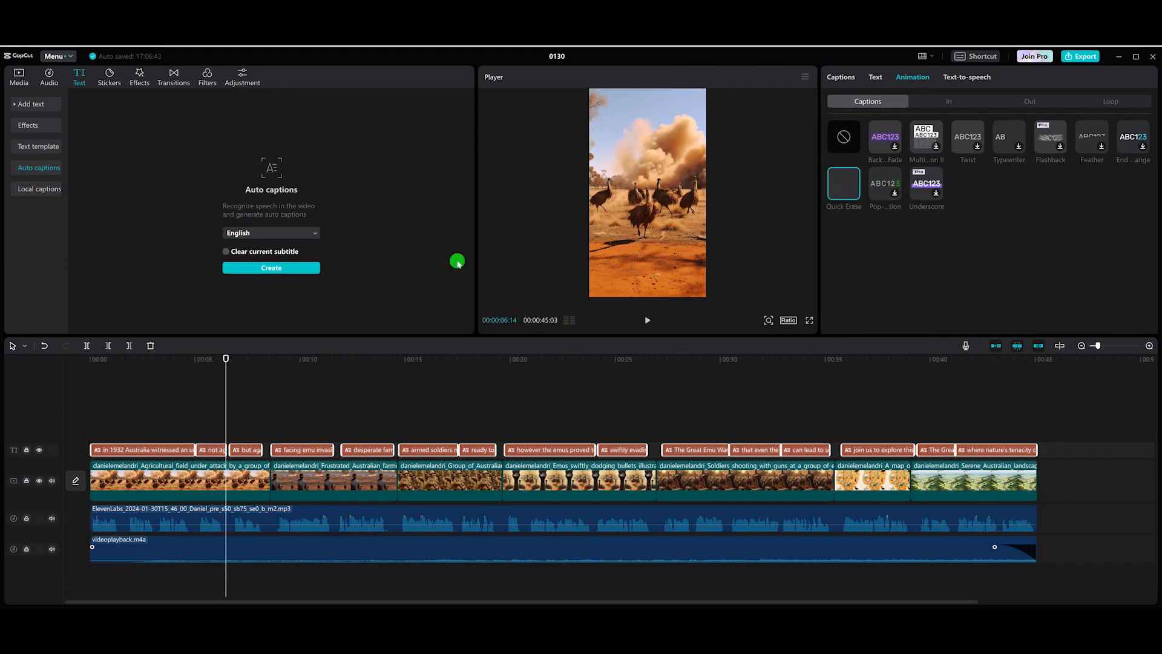
left_click_drag(190, 359, 61, 366)
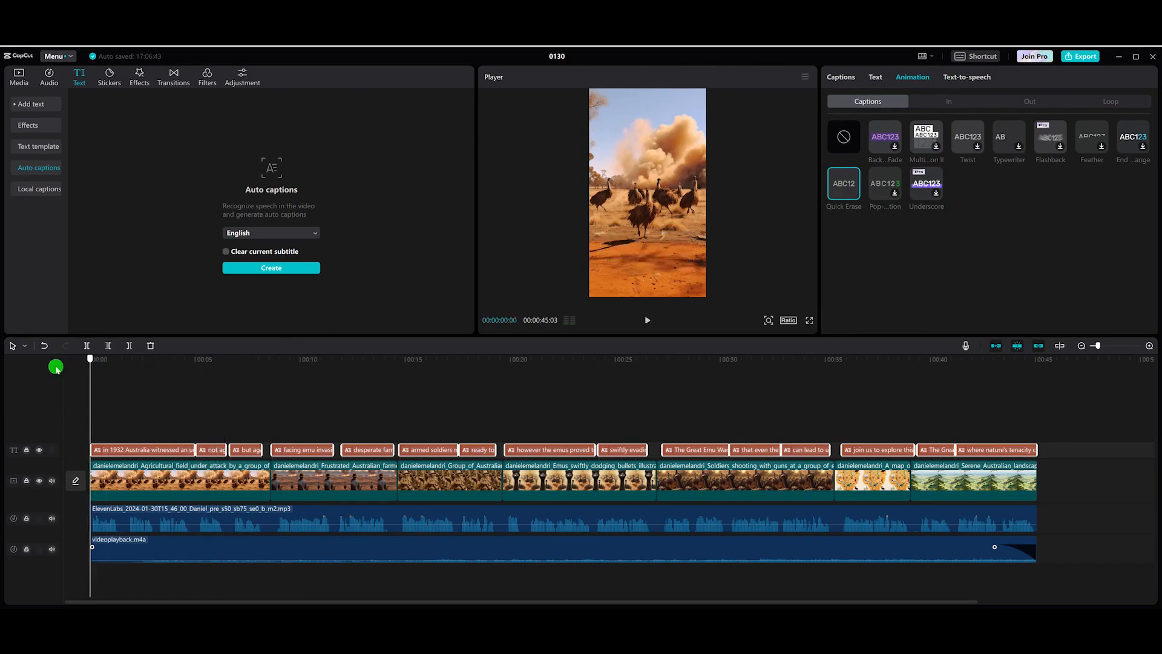
Step: Play back the video to review the styled, animated captions
key("space")
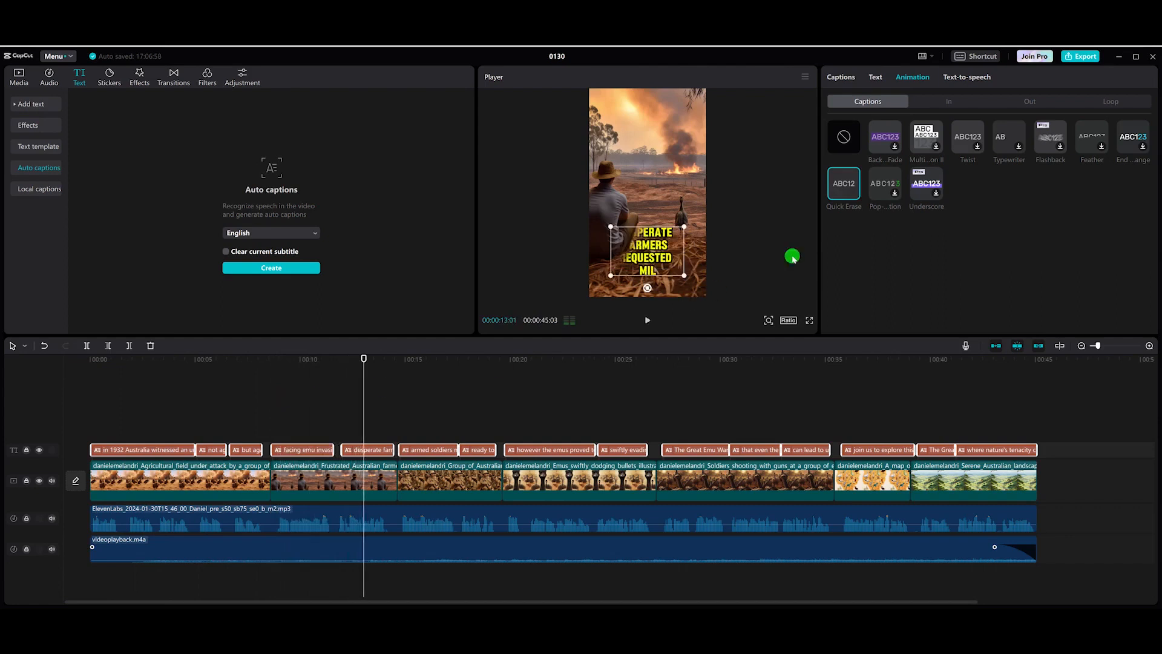
key("space")
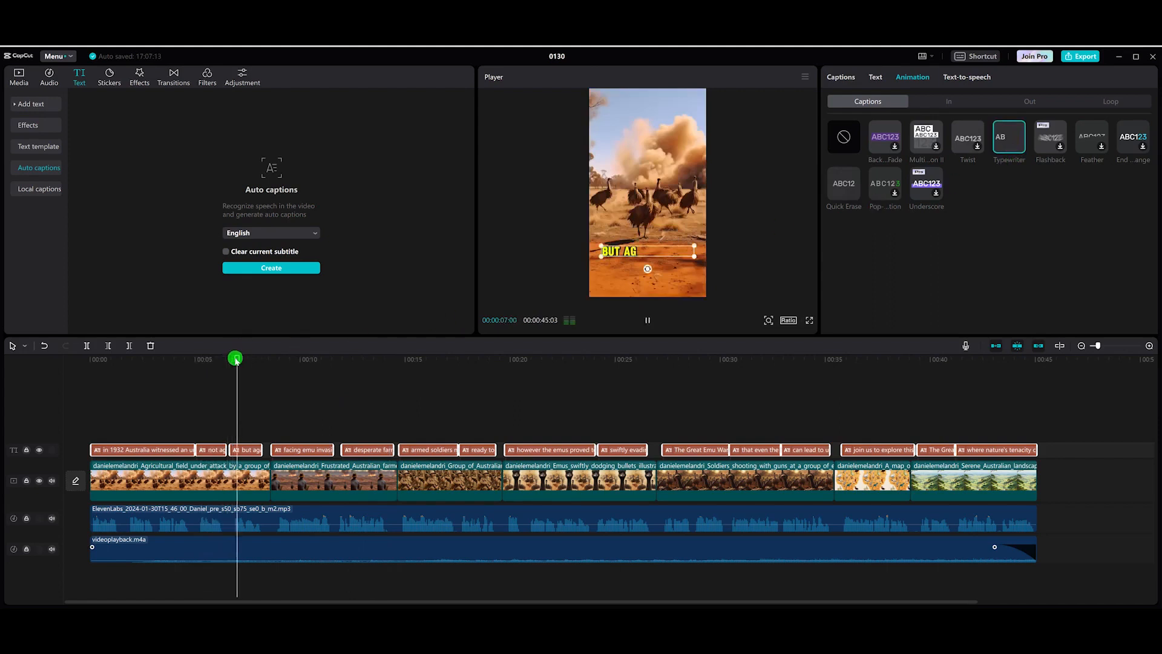
left_click(83, 371)
key("space")
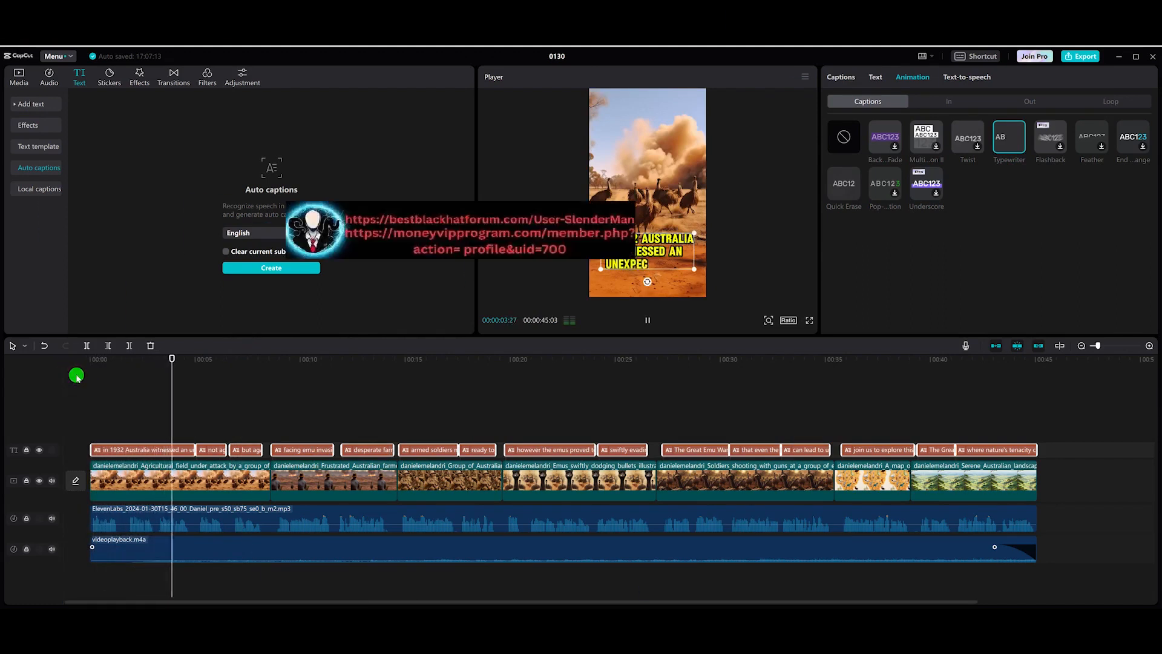
key("space")
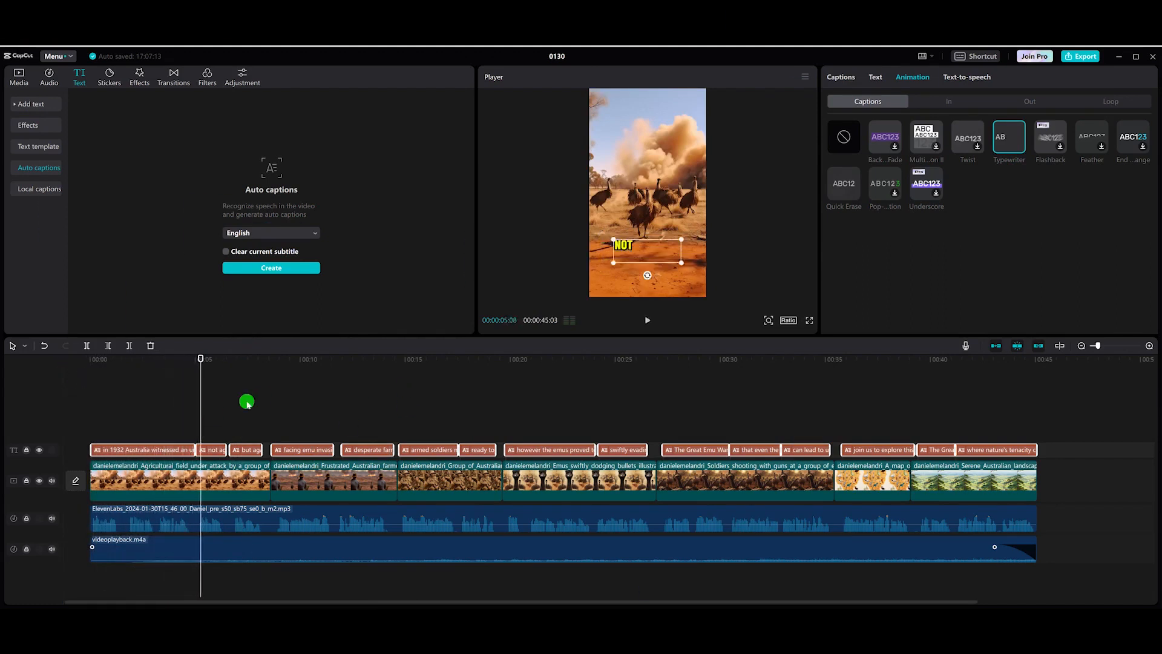
left_click_drag(206, 360, 993, 361)
left_click(90, 420)
left_click(877, 78)
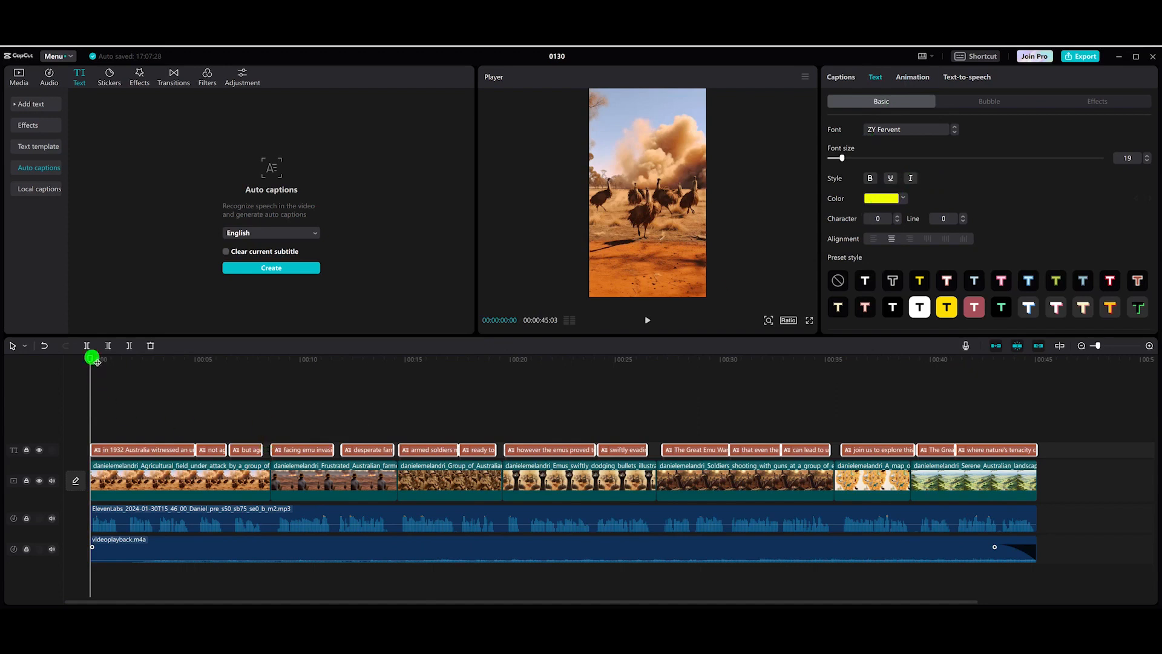
key("space")
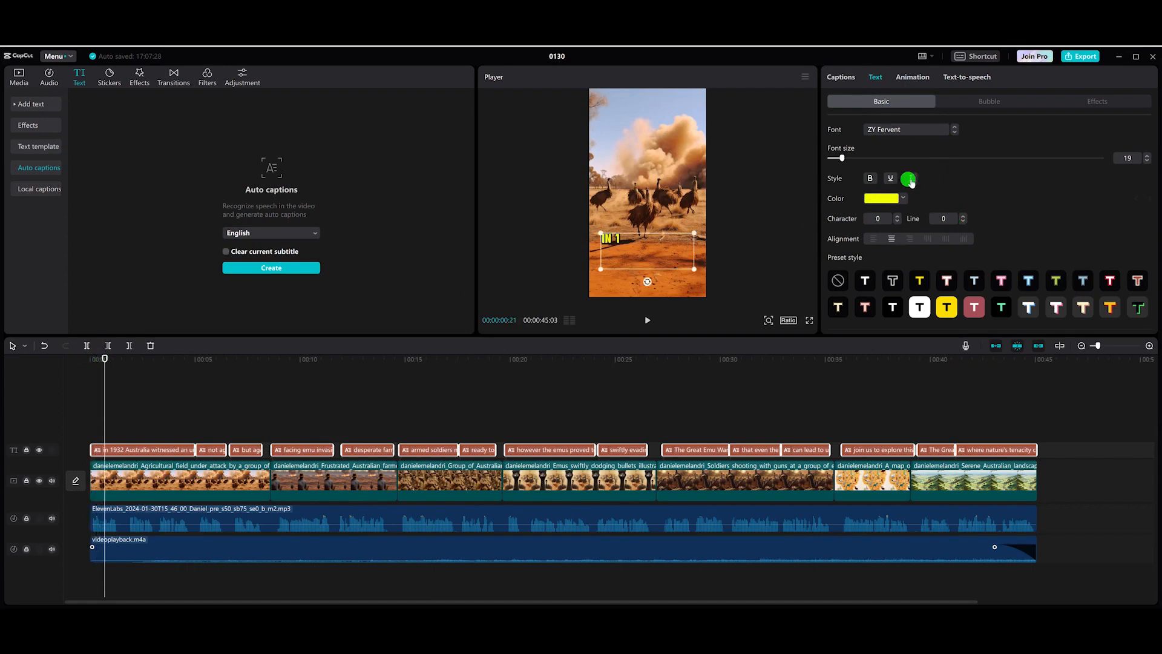
left_click_drag(108, 363, 95, 399)
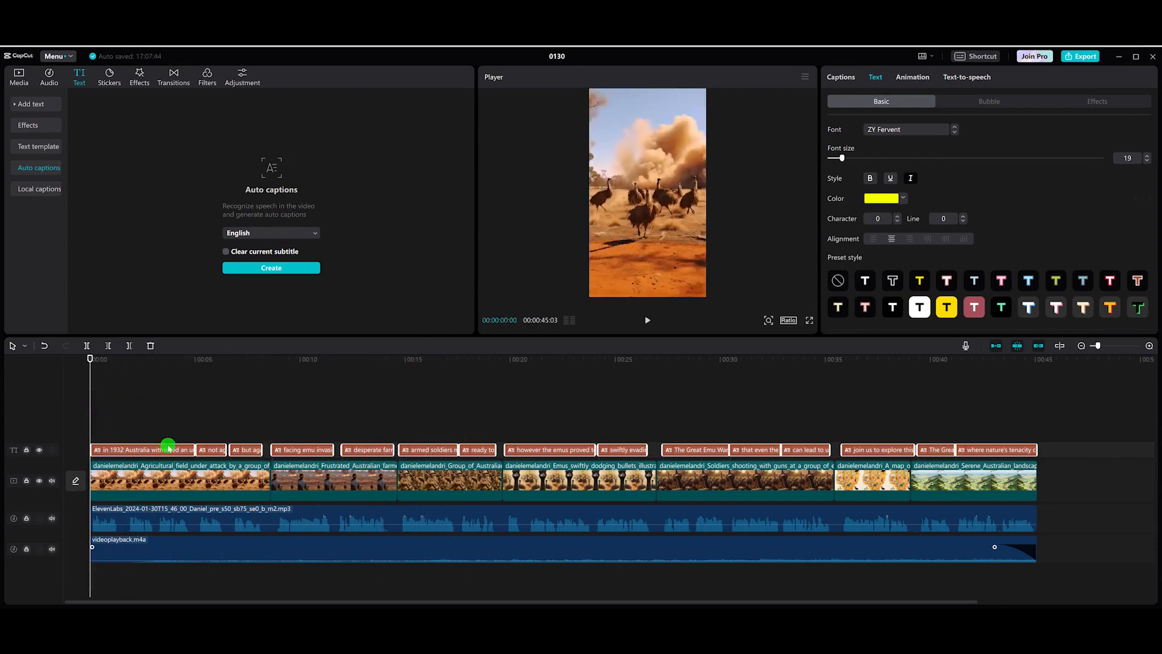
mouse_move(95, 359)
left_mouse_down()
mouse_move(119, 359)
mouse_move(108, 359)
left_mouse_up()
left_click(166, 513)
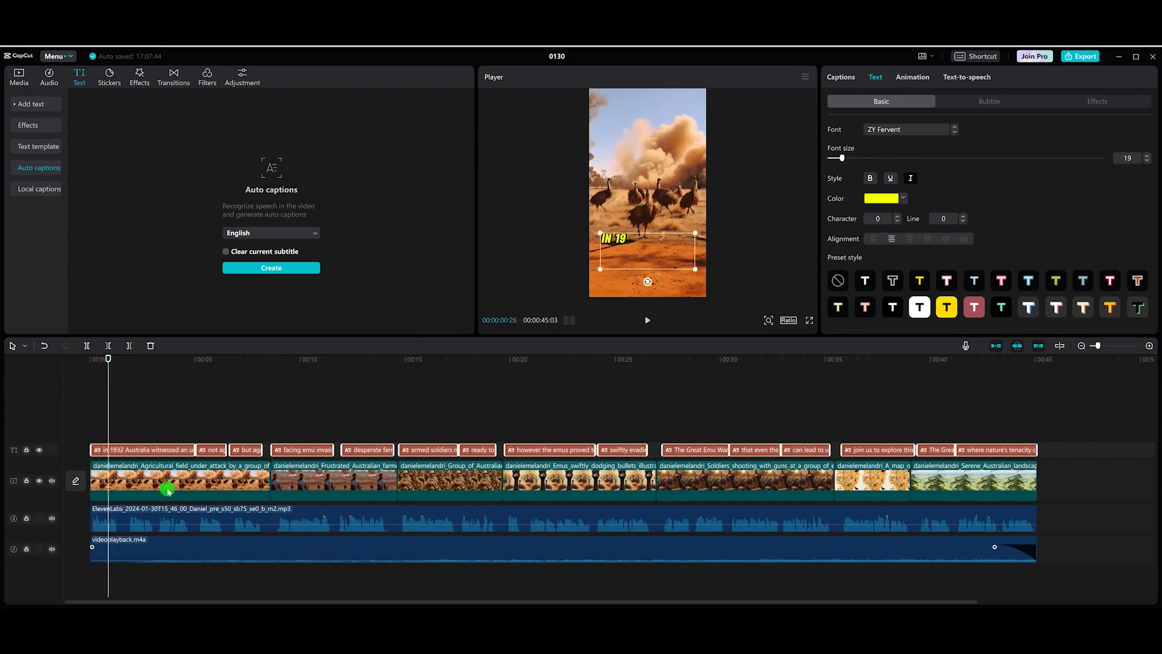
left_click(169, 490)
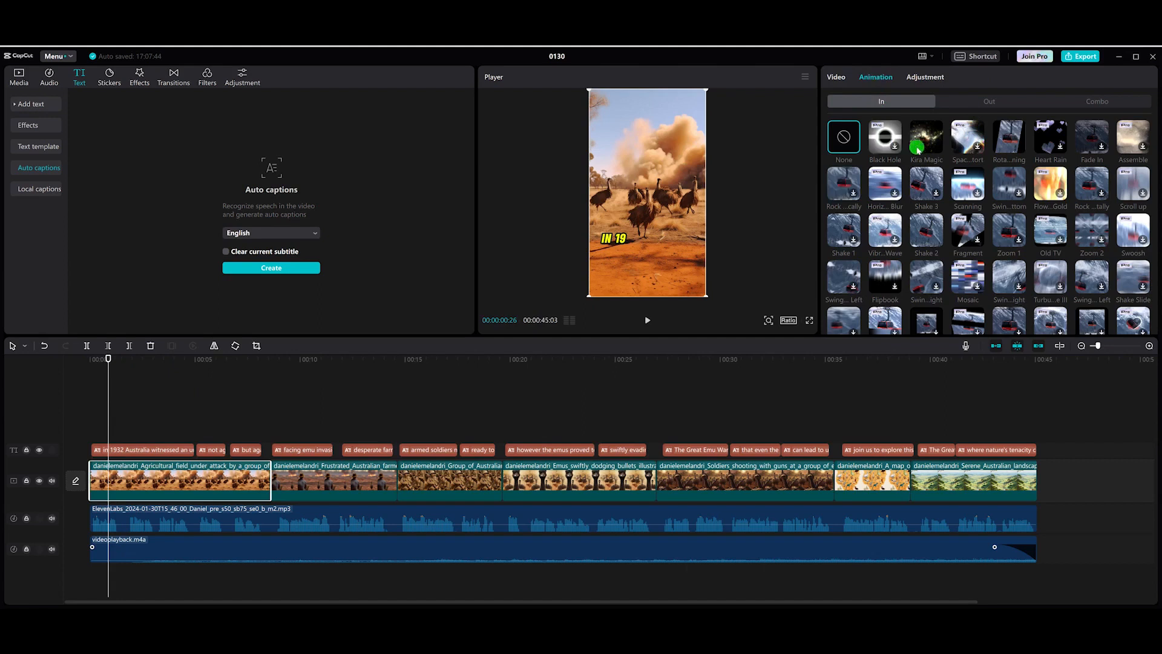
left_click(1015, 137)
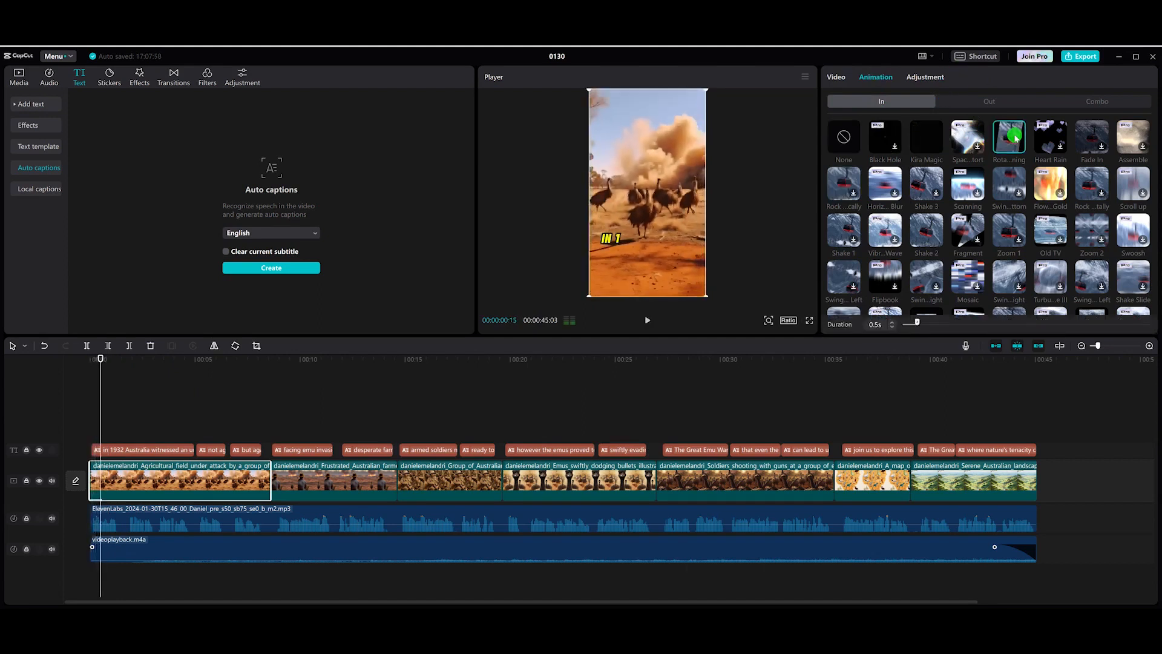
left_click_drag(102, 362, 96, 361)
key("space")
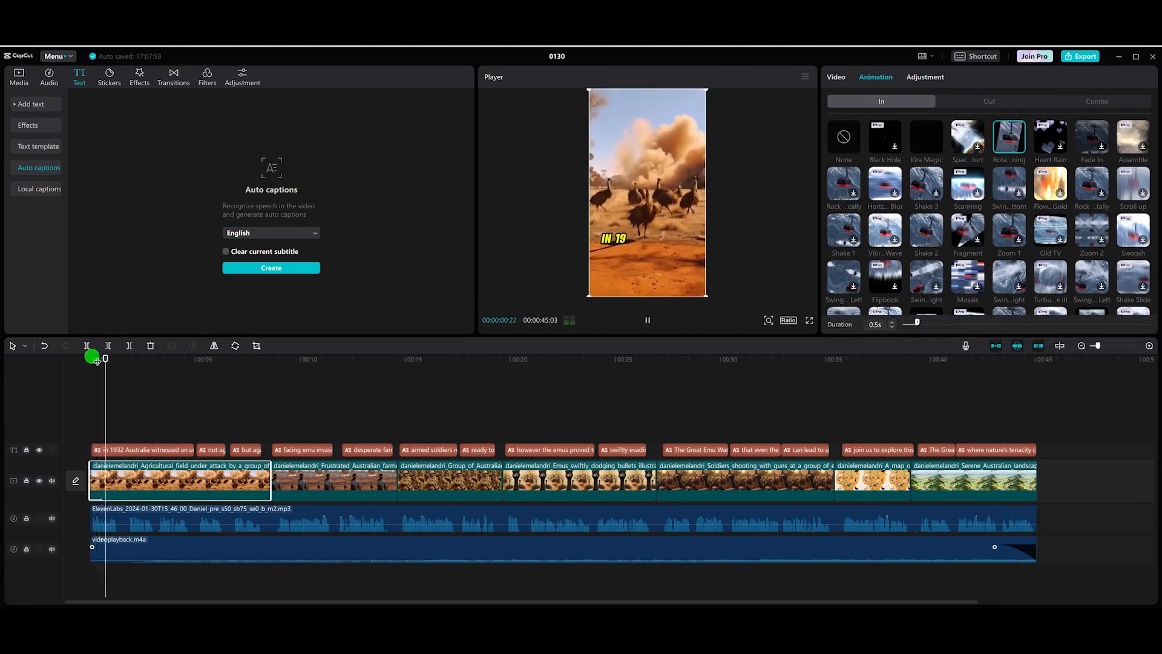
key("space")
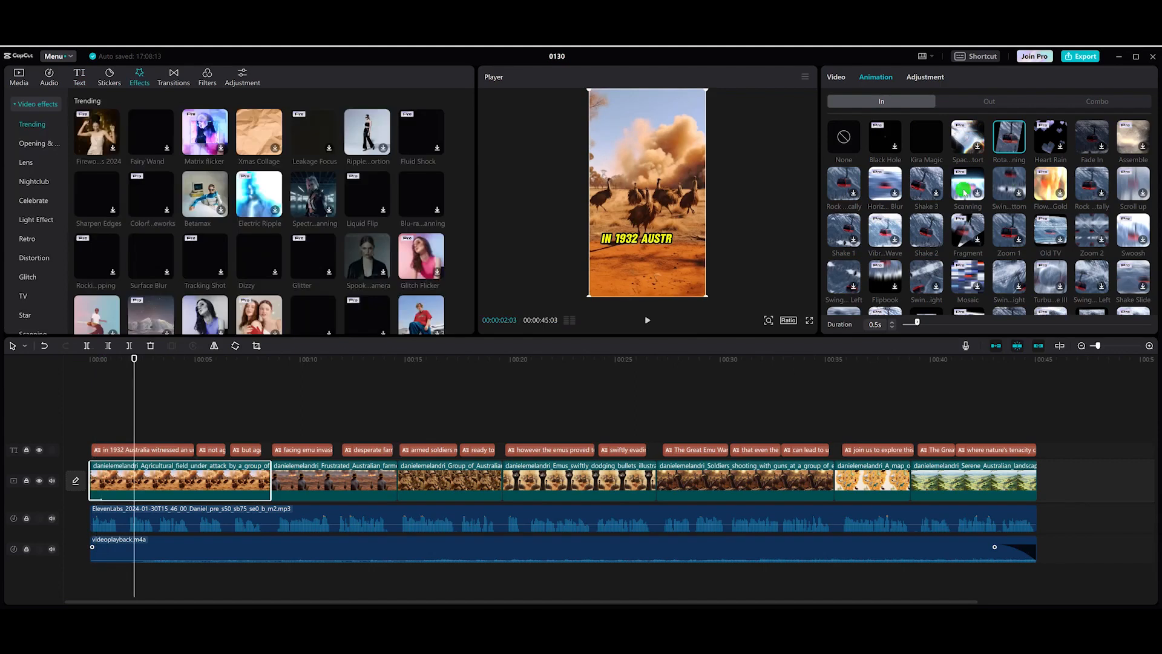
Step: Apply a Swing in-animation to the first image clip and set its duration to 3.3 s
left_click(1019, 184)
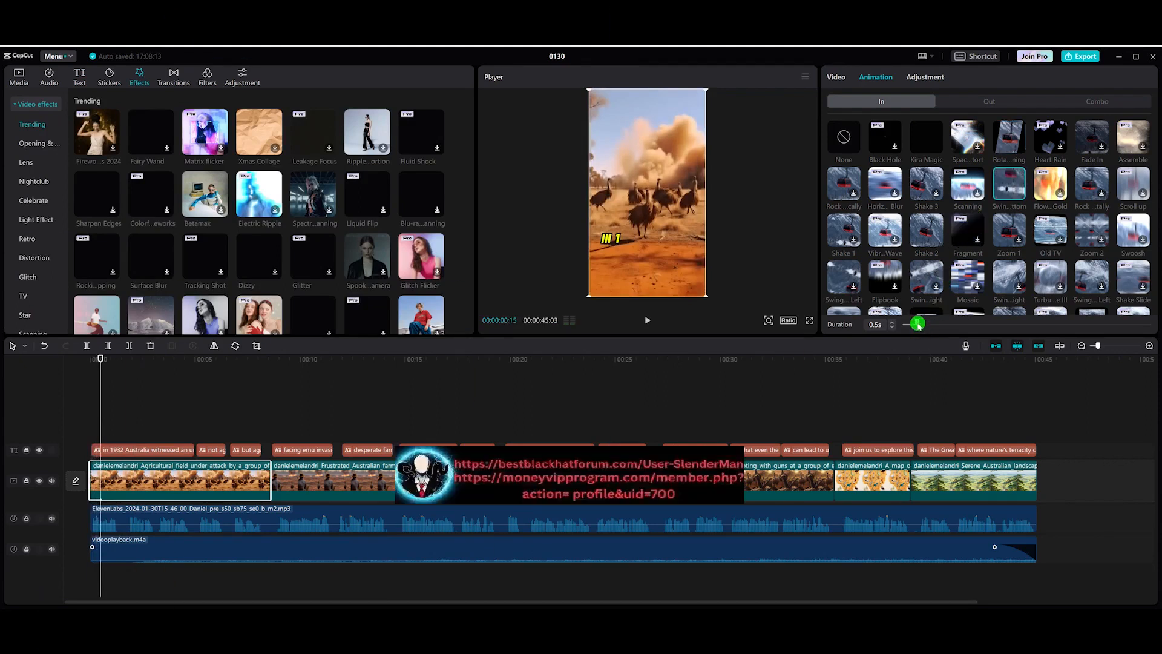
left_click_drag(918, 324, 939, 326)
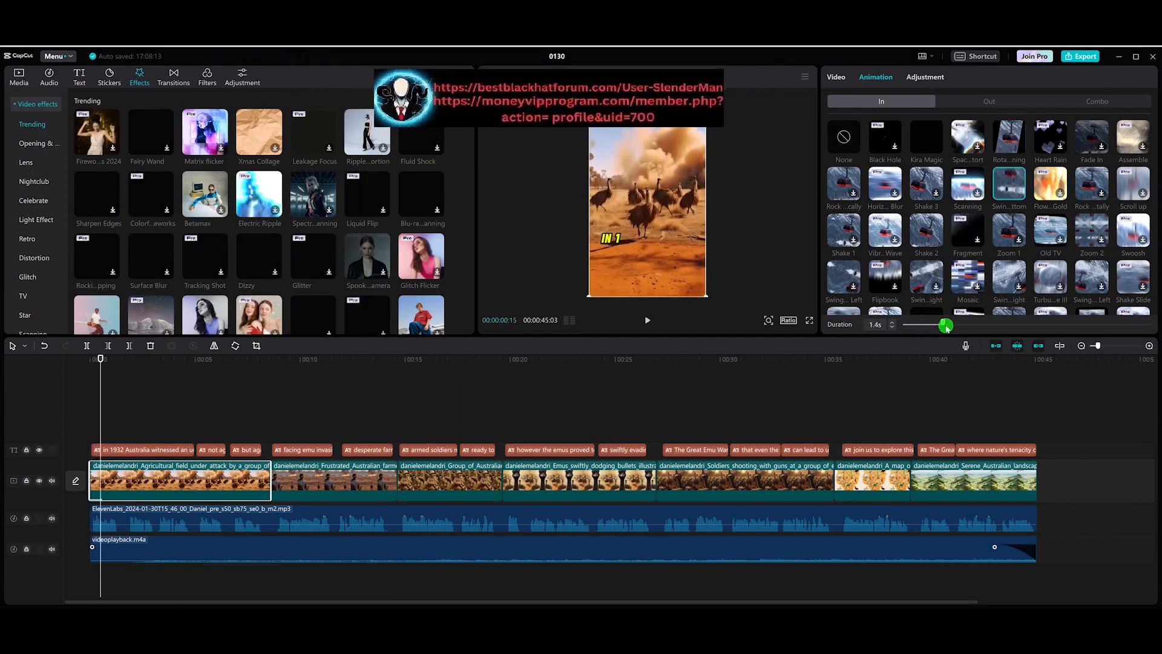
left_click_drag(1159, 329, 1000, 325)
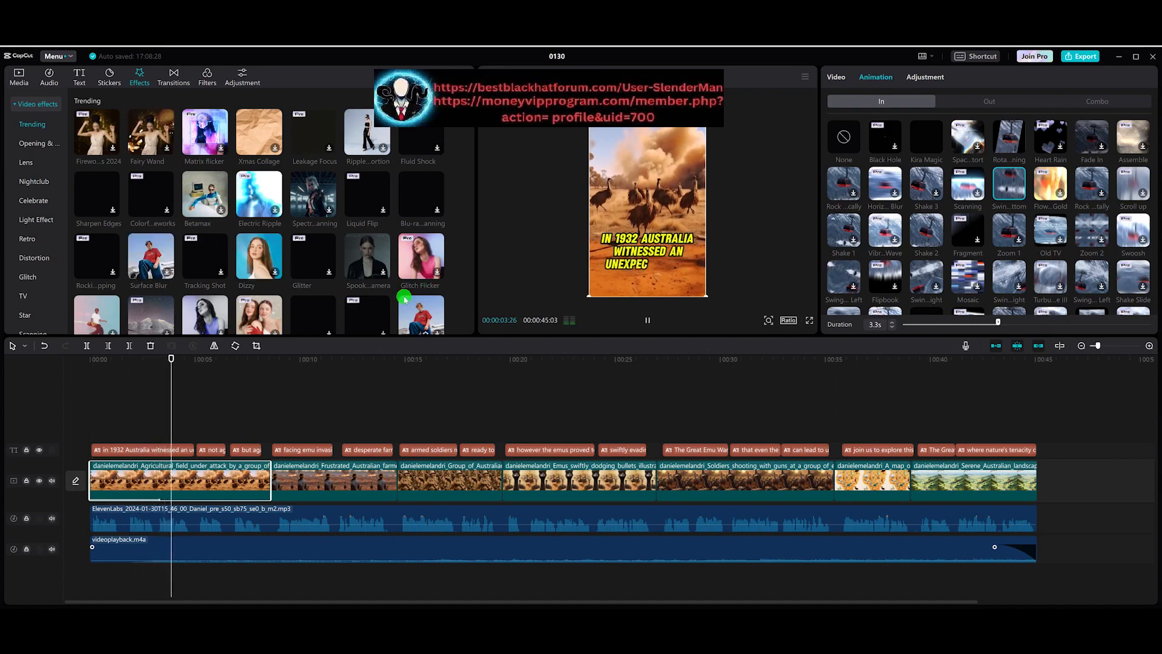
Step: Add the Vintage Screening slide transition between the first and second clips
left_click_drag(174, 362, 286, 362)
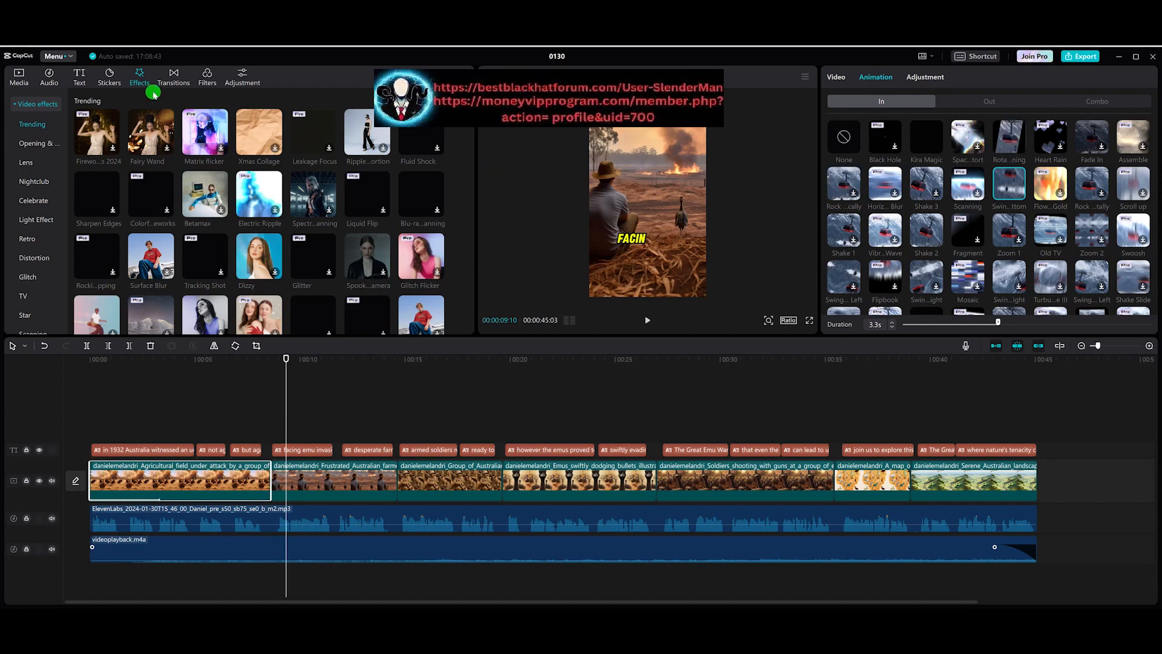
left_click_drag(291, 354, 253, 358)
left_click(174, 78)
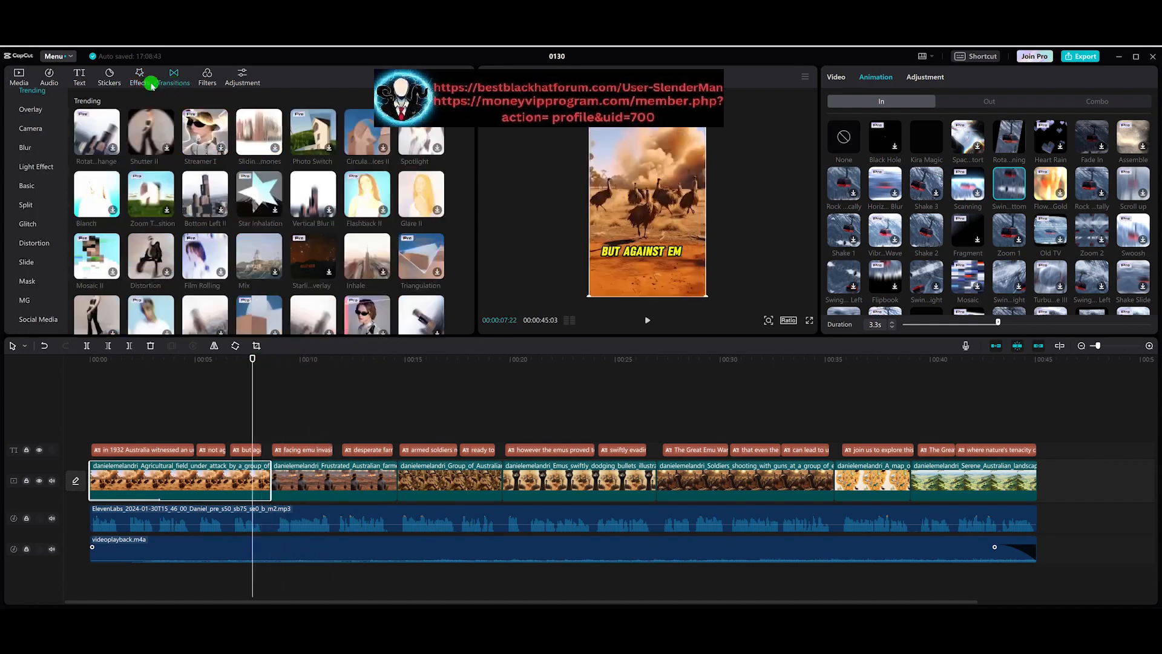
scroll(42, 205, "up", 1)
scroll(41, 205, "down", 1)
left_click(33, 260)
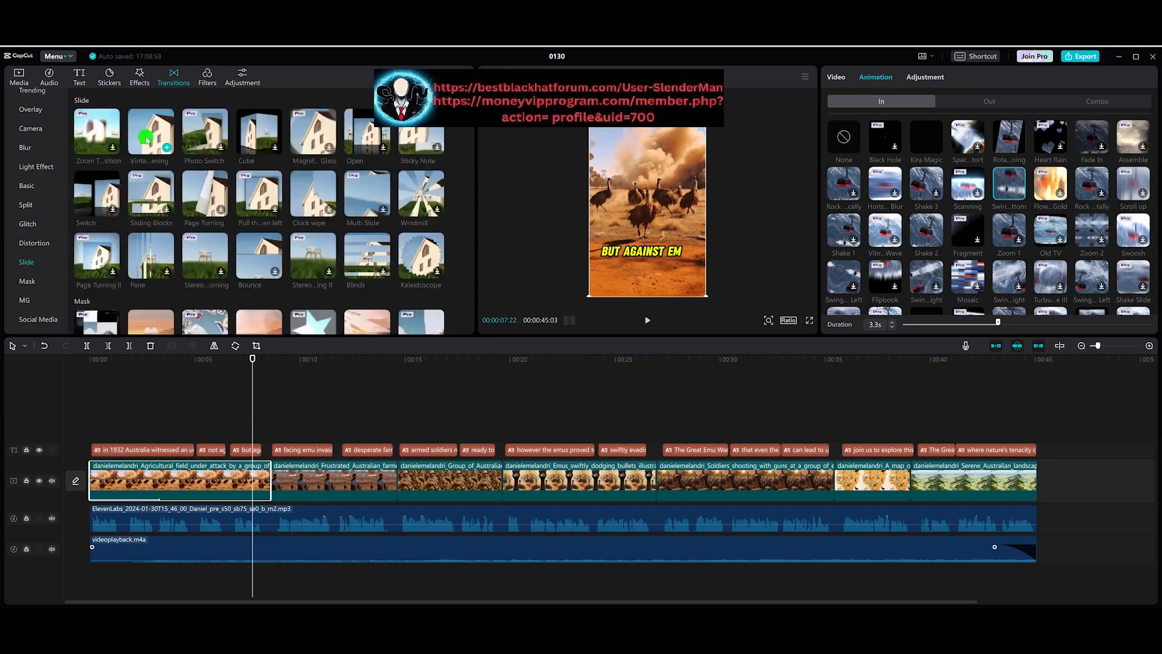
left_click(167, 149)
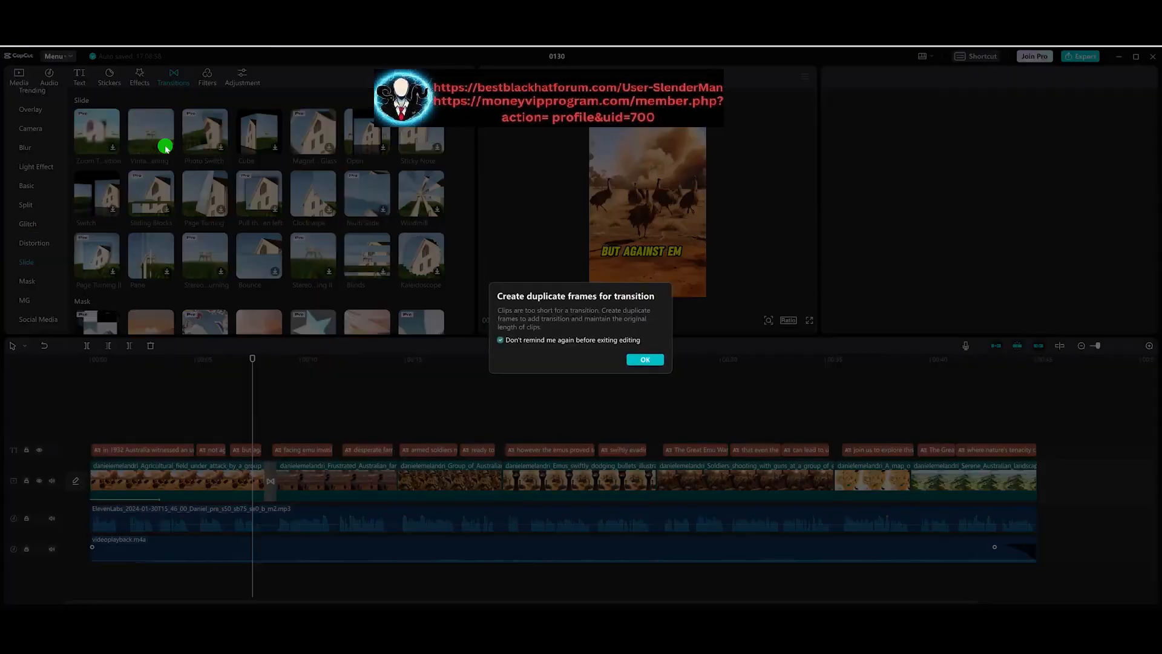
left_click(645, 361)
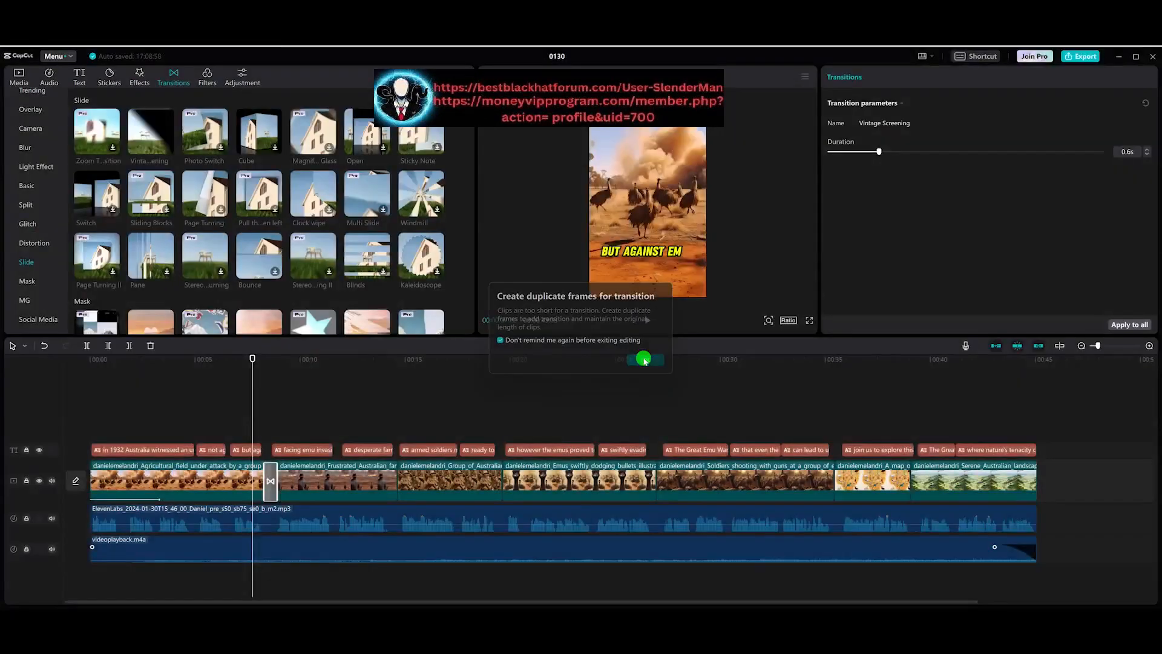
key("space")
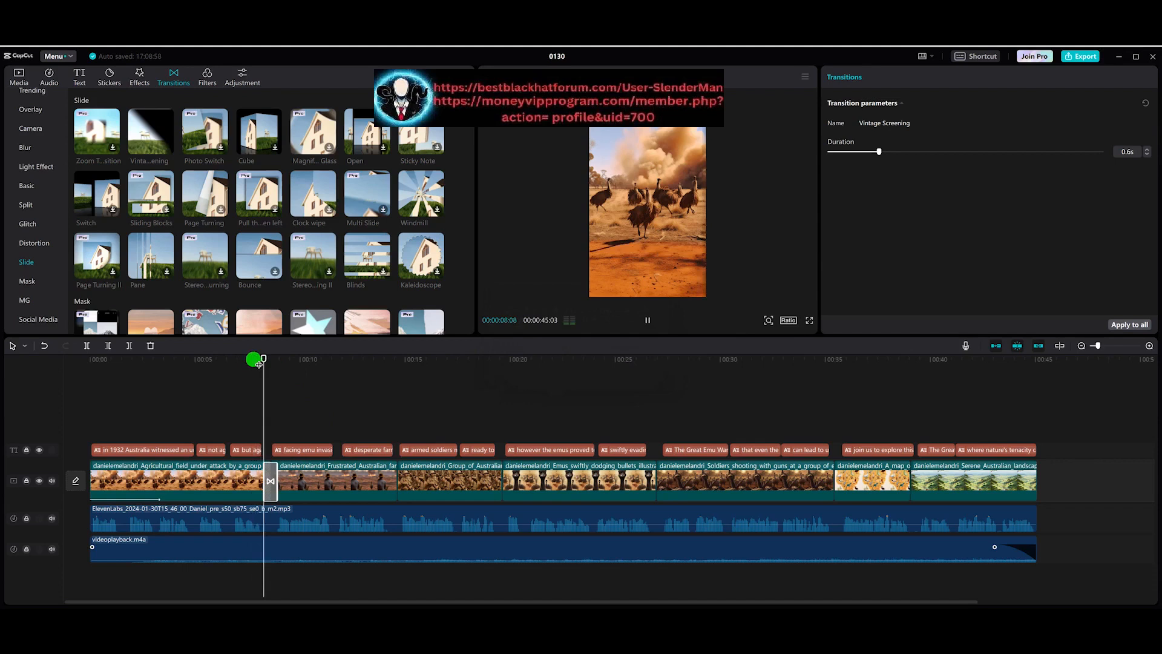
Step: Give the second clip a Swing in-animation with a 1.9 s duration
left_click(322, 483)
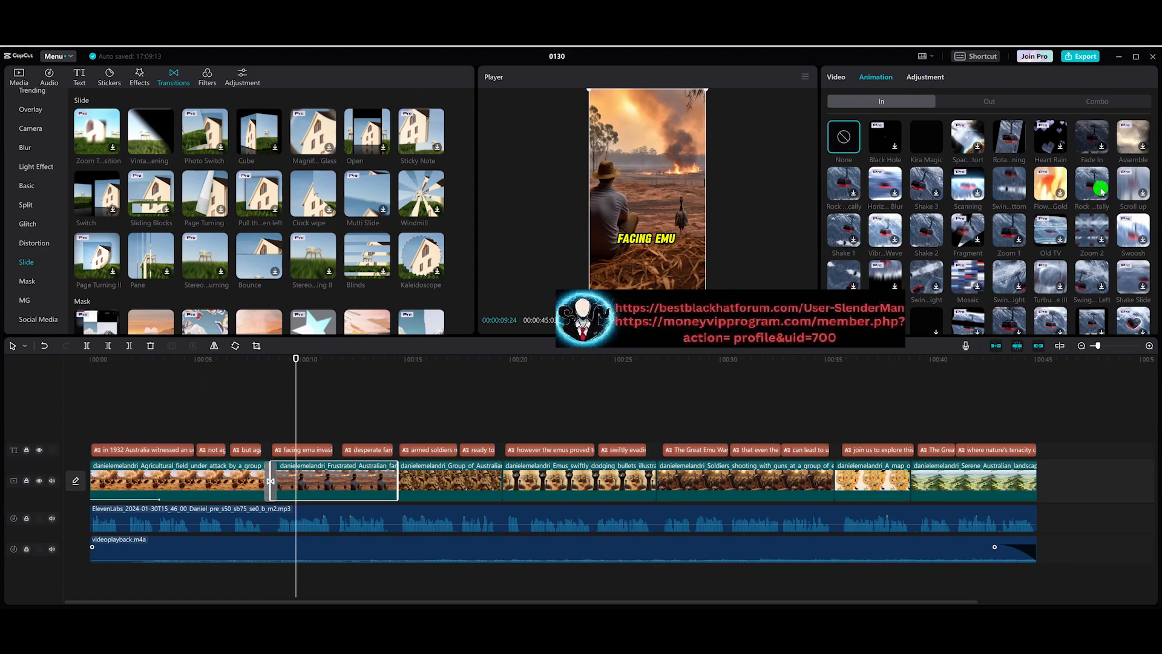
left_click(1017, 240)
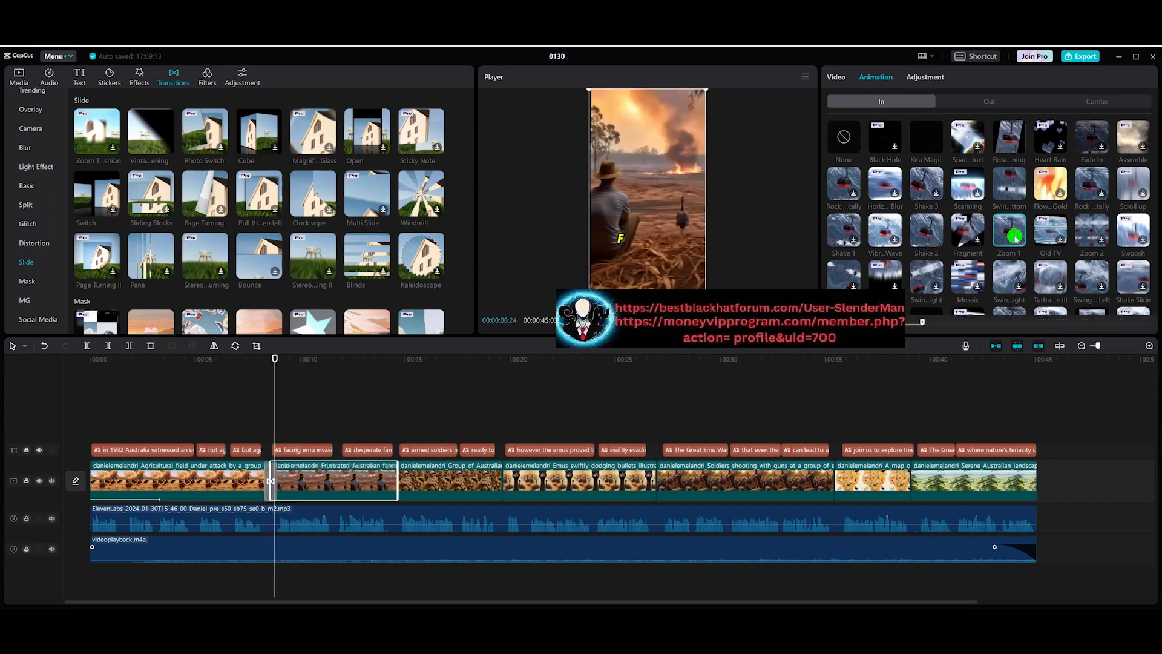
left_click_drag(282, 367, 83, 366)
key("space")
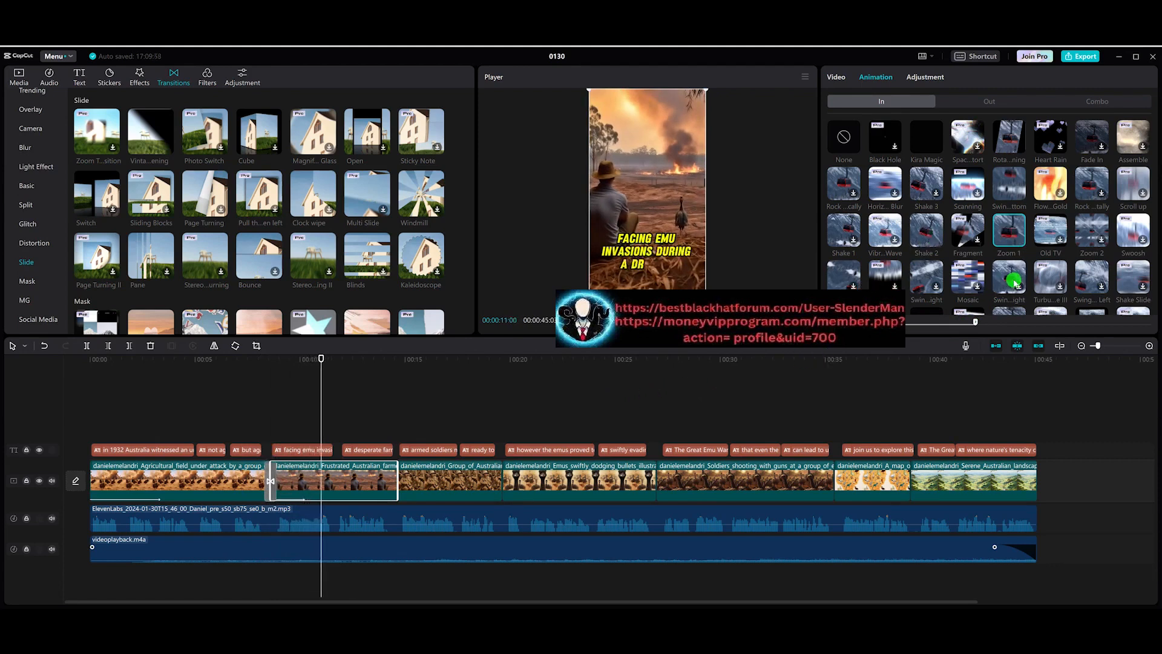
left_click(1010, 278)
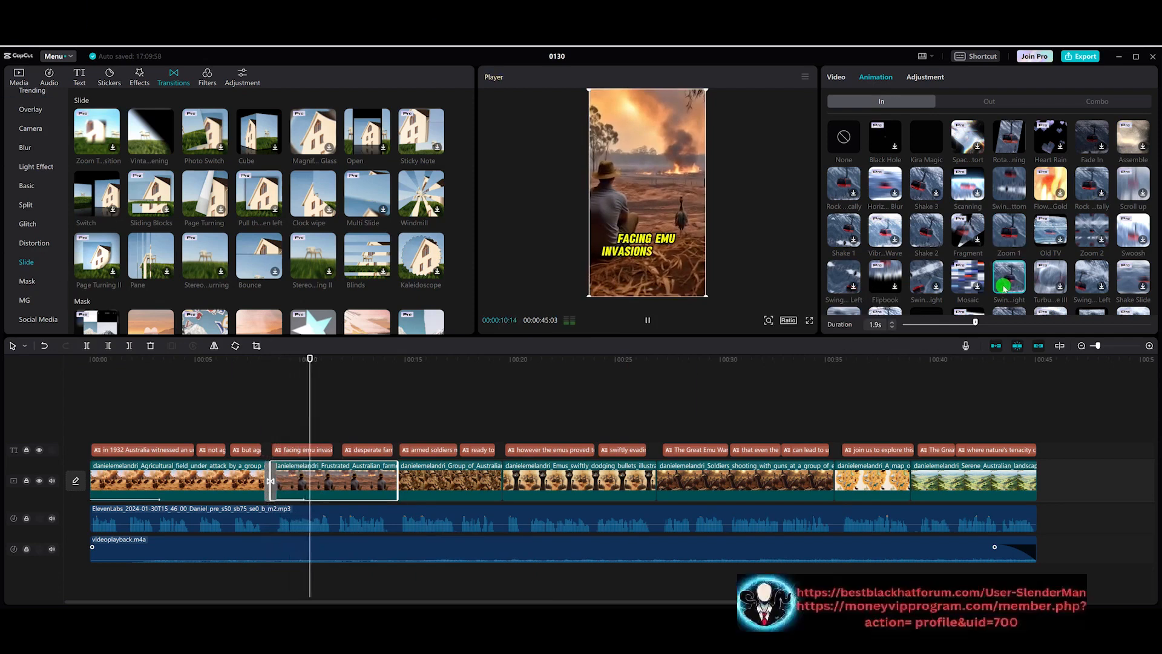
key("space")
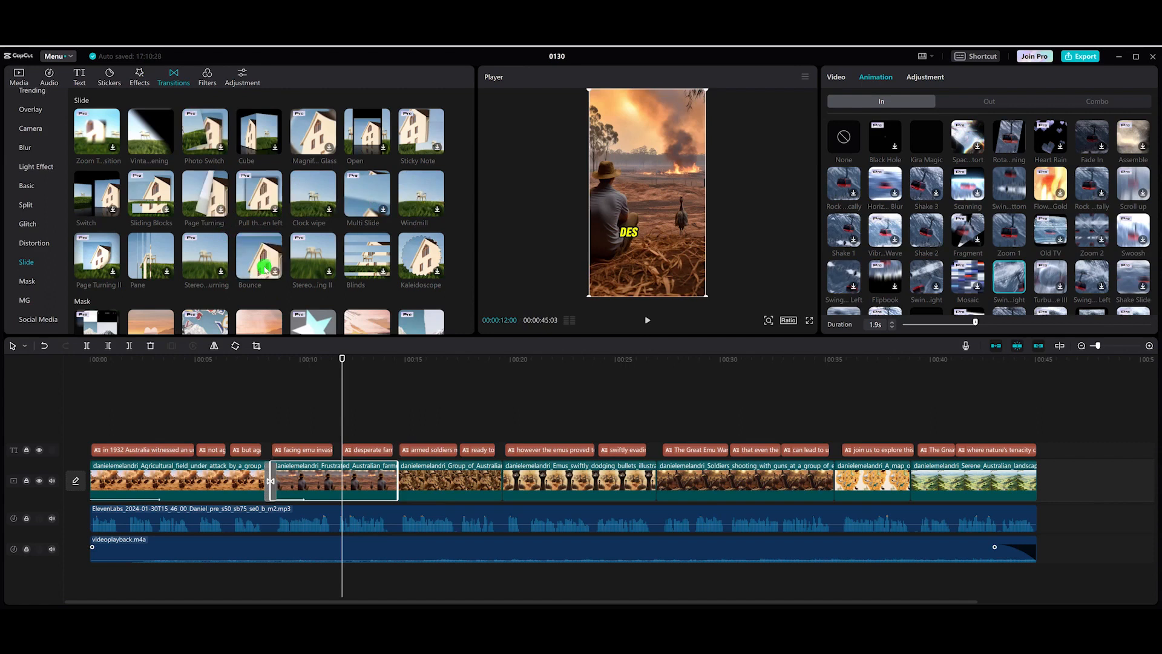
Step: Add the Shutter II distortion transition between the second and third clips
left_click(23, 243)
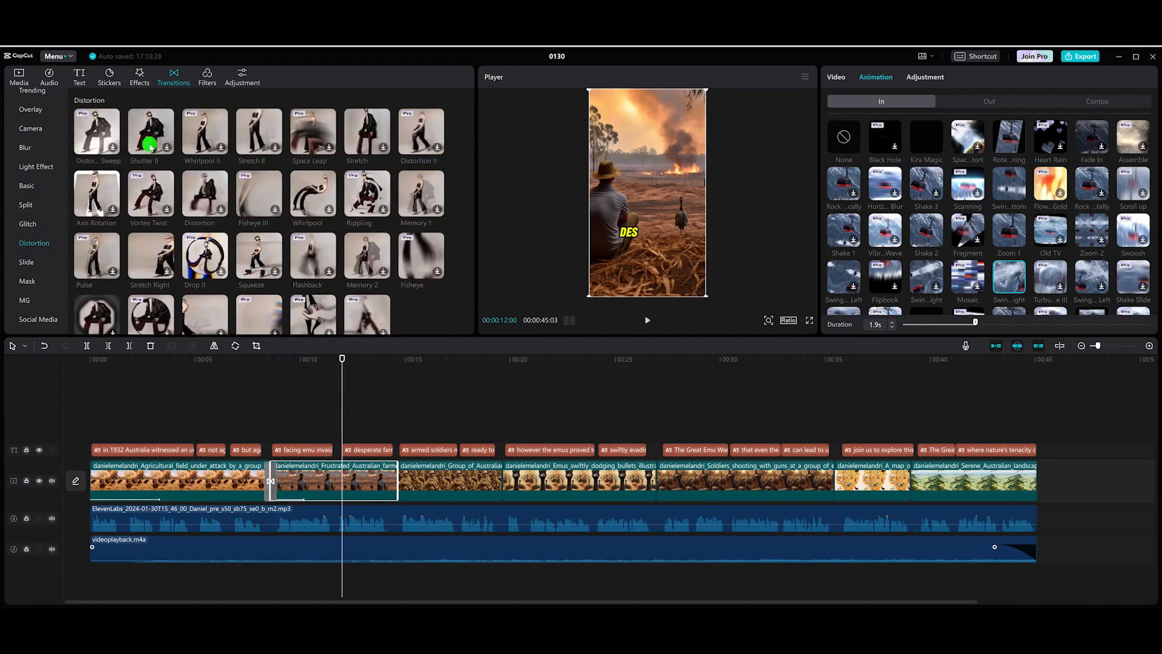
left_click(163, 149)
left_click_drag(152, 147, 396, 483)
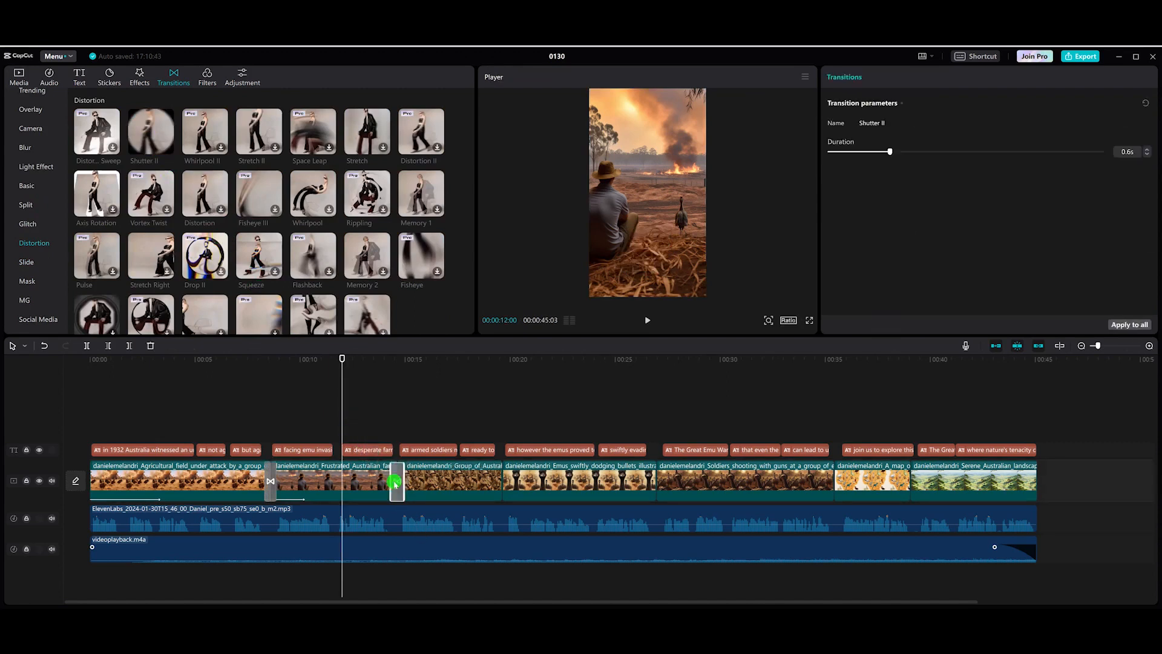
left_click_drag(347, 362, 390, 365)
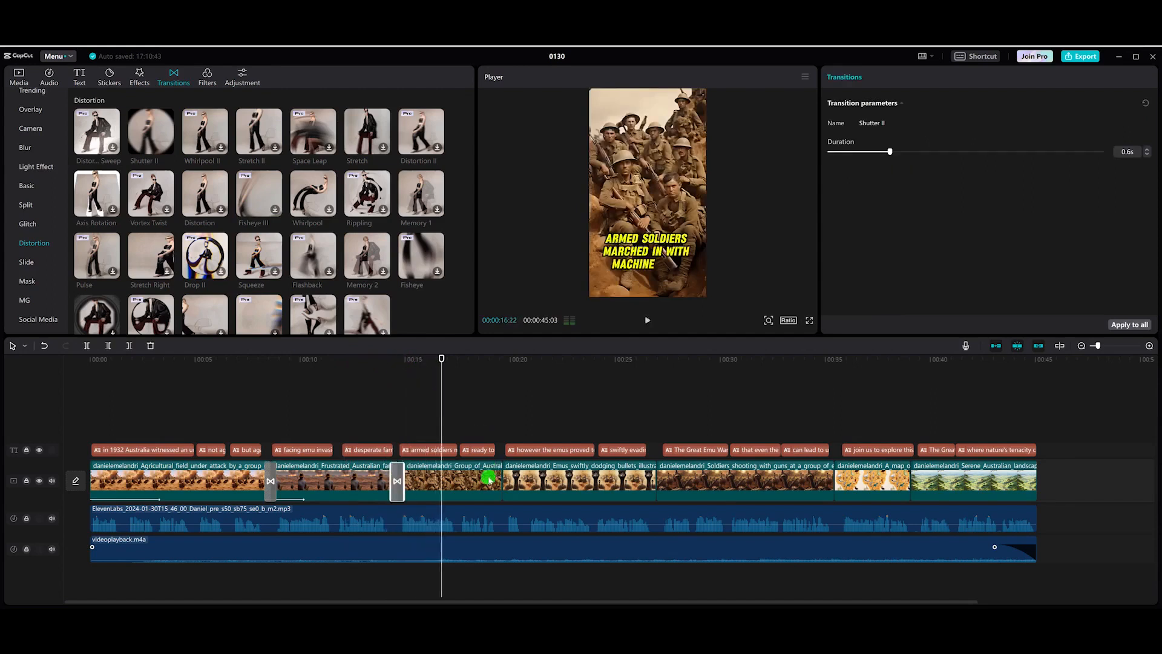
Step: Apply the Swing Right in-animation to the third clip and set its duration to 3.7 s
left_click(489, 479)
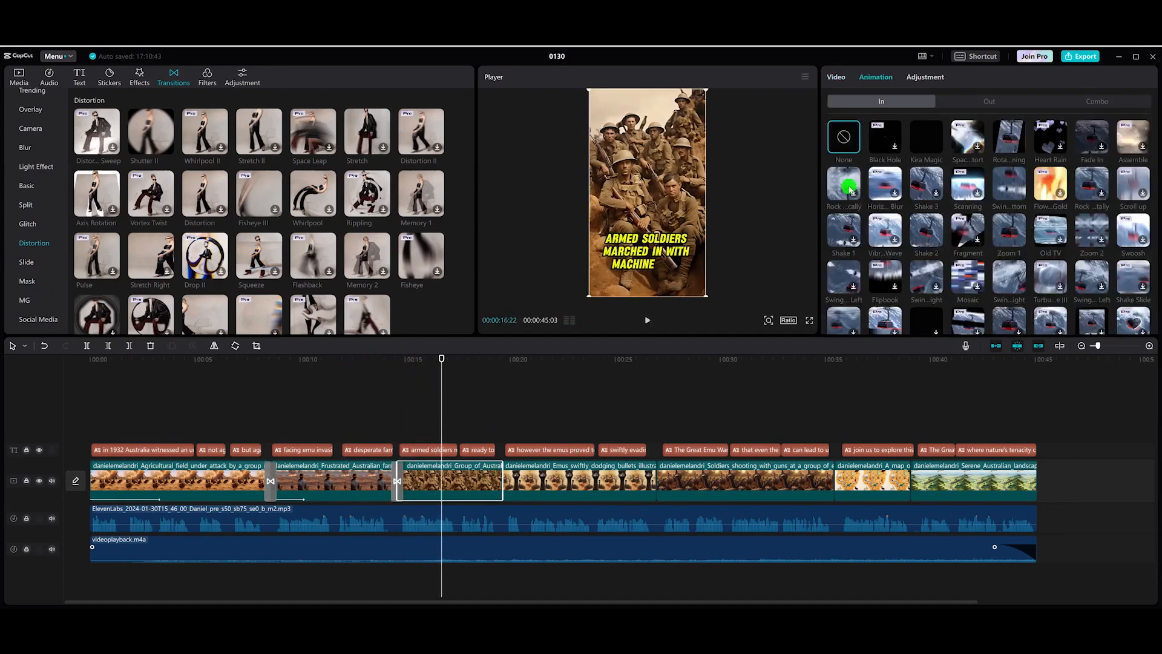
scroll(931, 246, "down", 1)
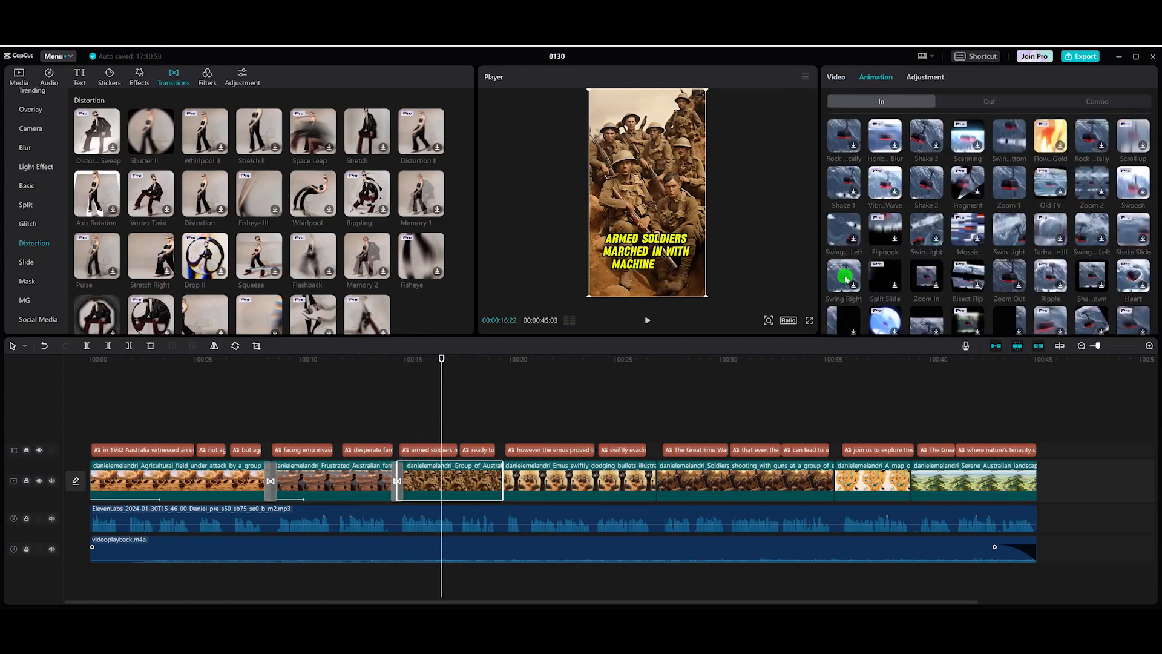
left_click(845, 277)
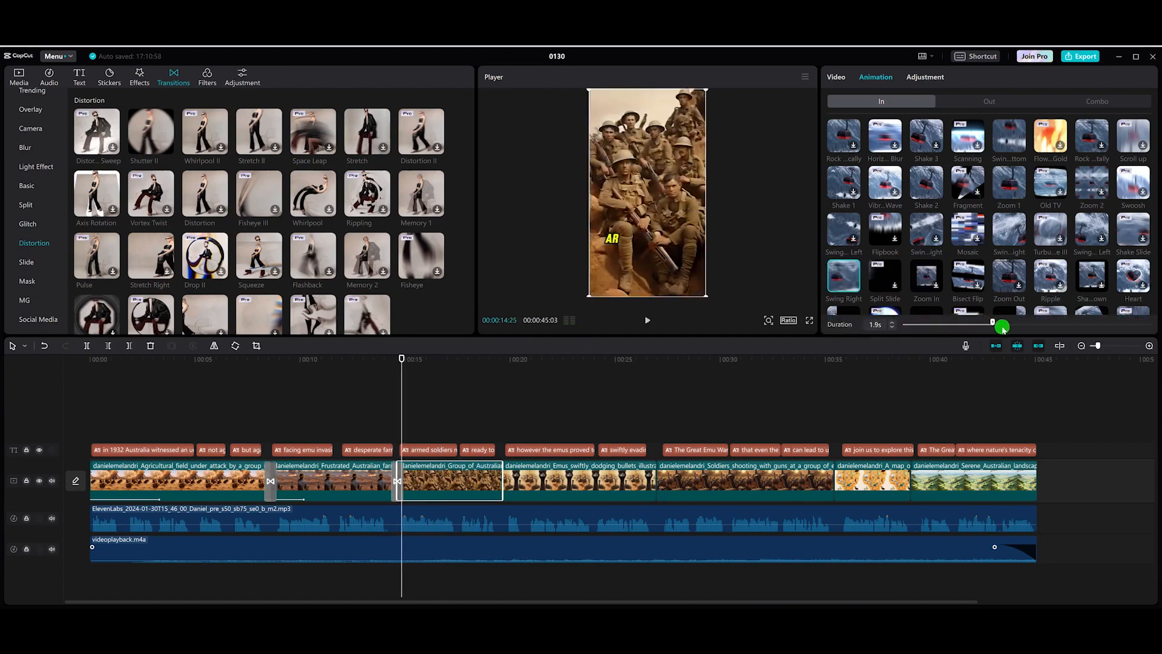
left_click_drag(1019, 329, 1020, 328)
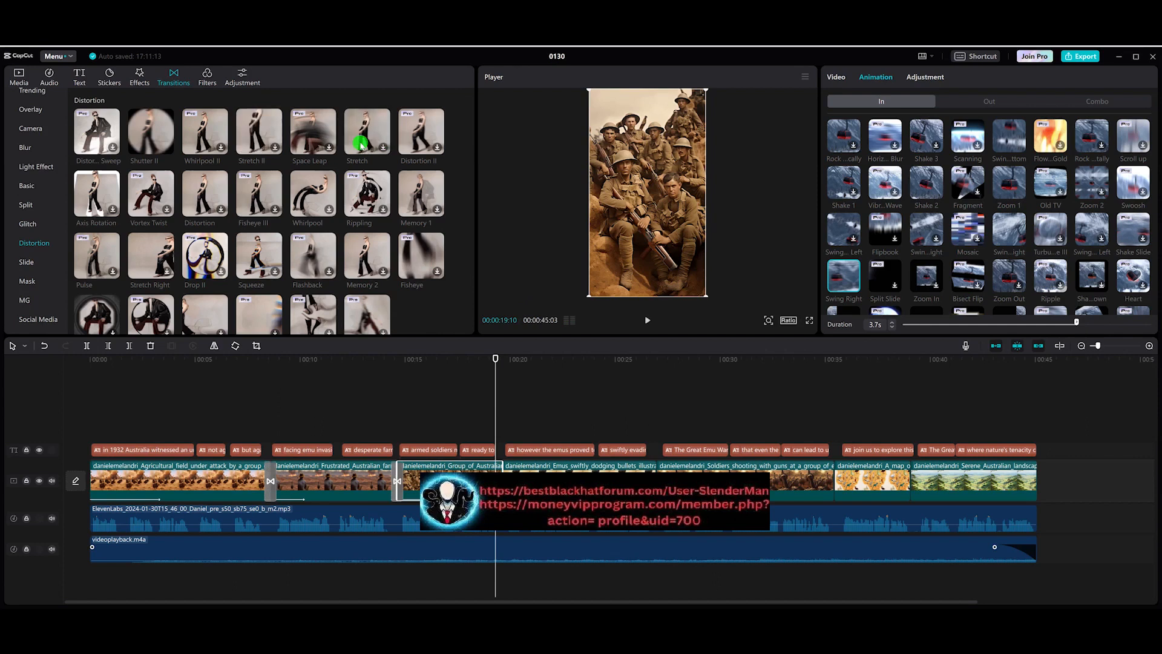
Step: Add the Stretch distortion transition between the third and fourth clips and preview it
left_click(374, 145)
mouse_move(374, 138)
left_mouse_down()
mouse_move(480, 329)
mouse_move(507, 483)
left_mouse_up()
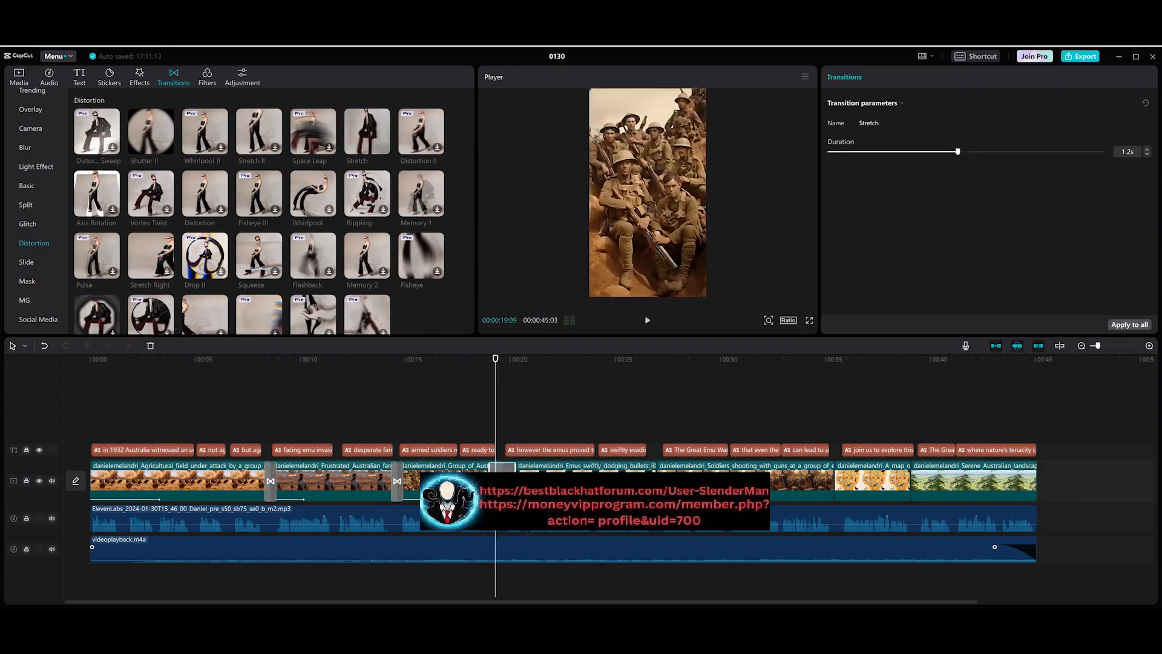
left_click_drag(502, 362, 483, 359)
key("space")
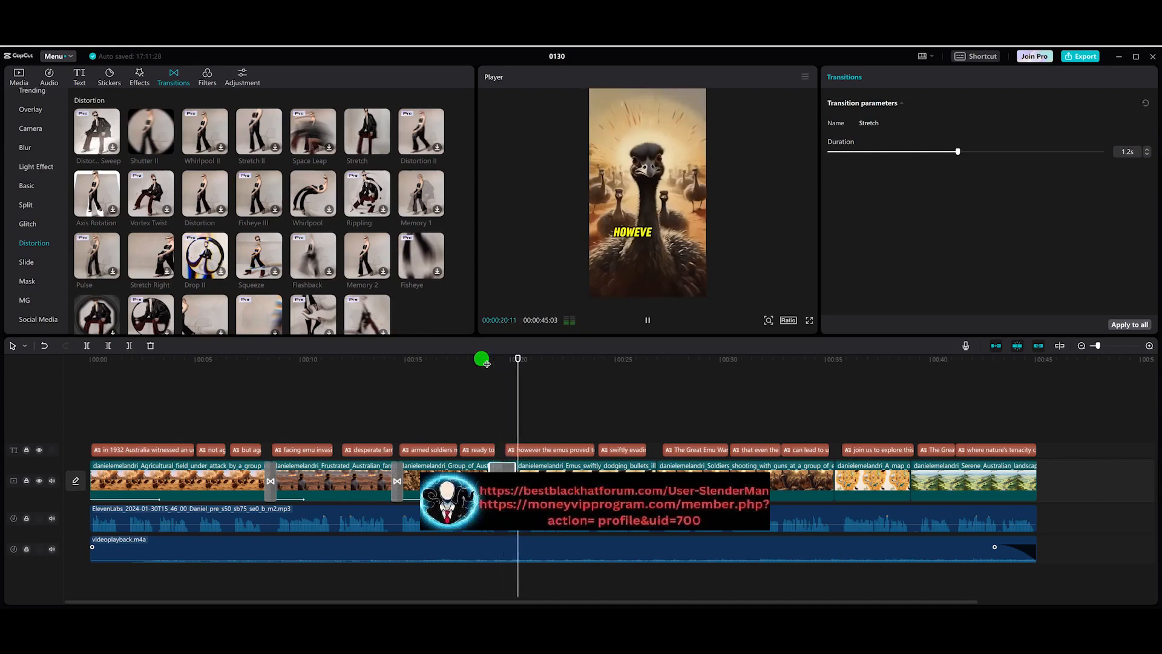
Step: Give the fourth clip a Swing Left in-animation lasting 5.0 s and preview it
key("space")
left_click(574, 486)
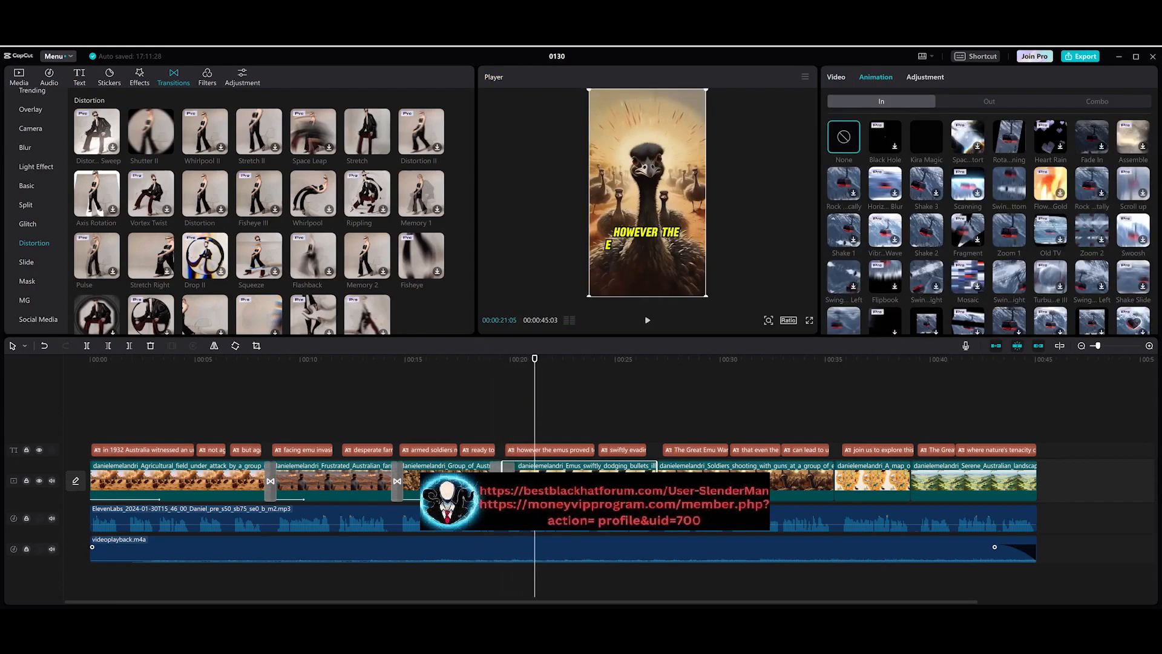
scroll(1070, 206, "down", 1)
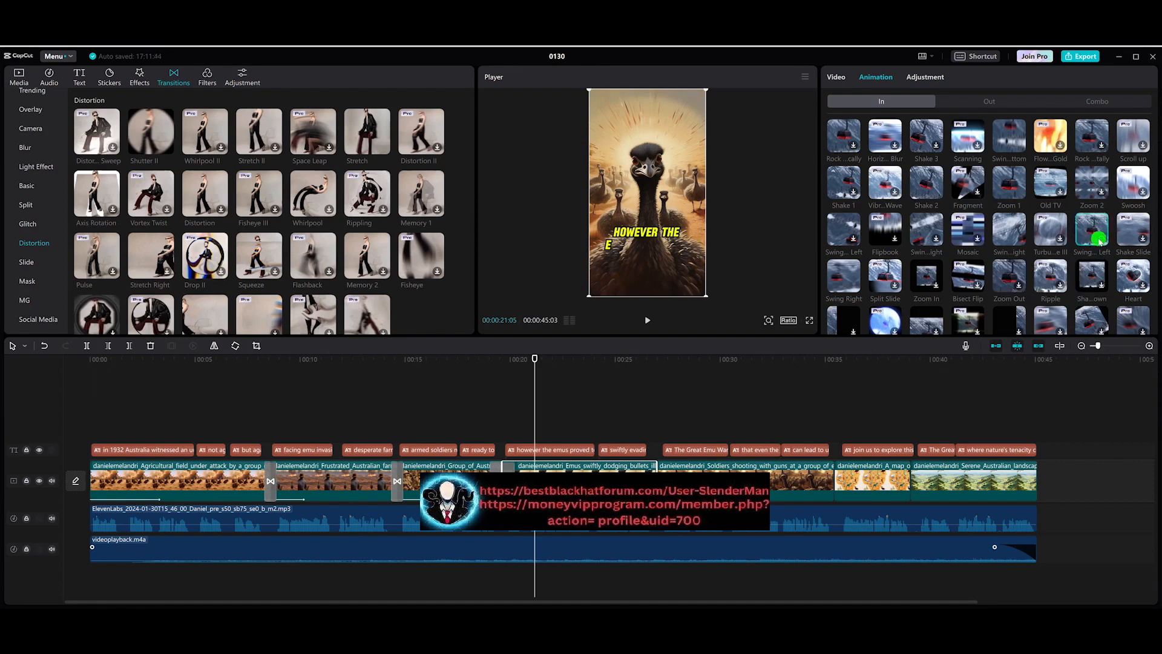
left_click(1099, 242)
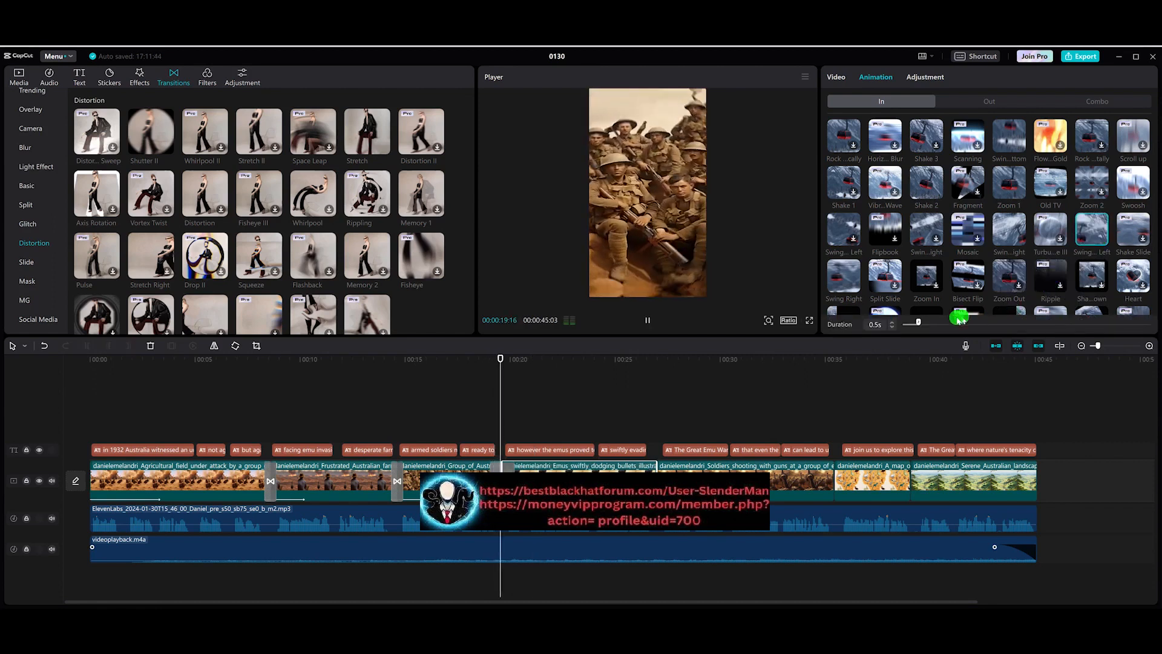
left_click_drag(1028, 329, 1060, 332)
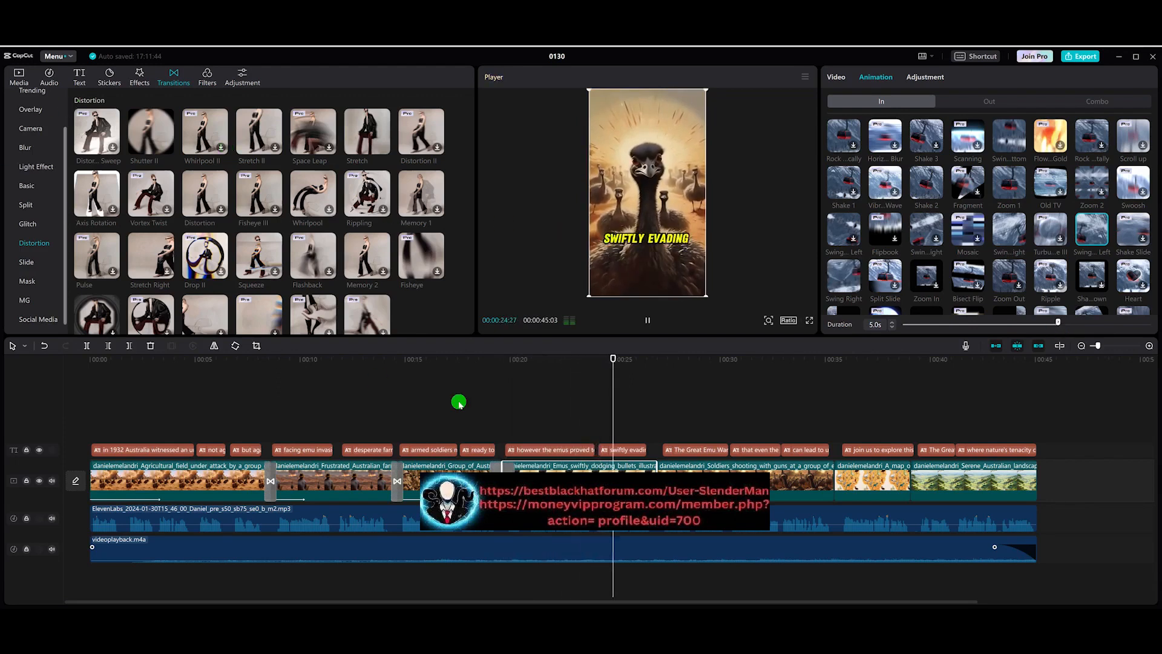
left_click(647, 319)
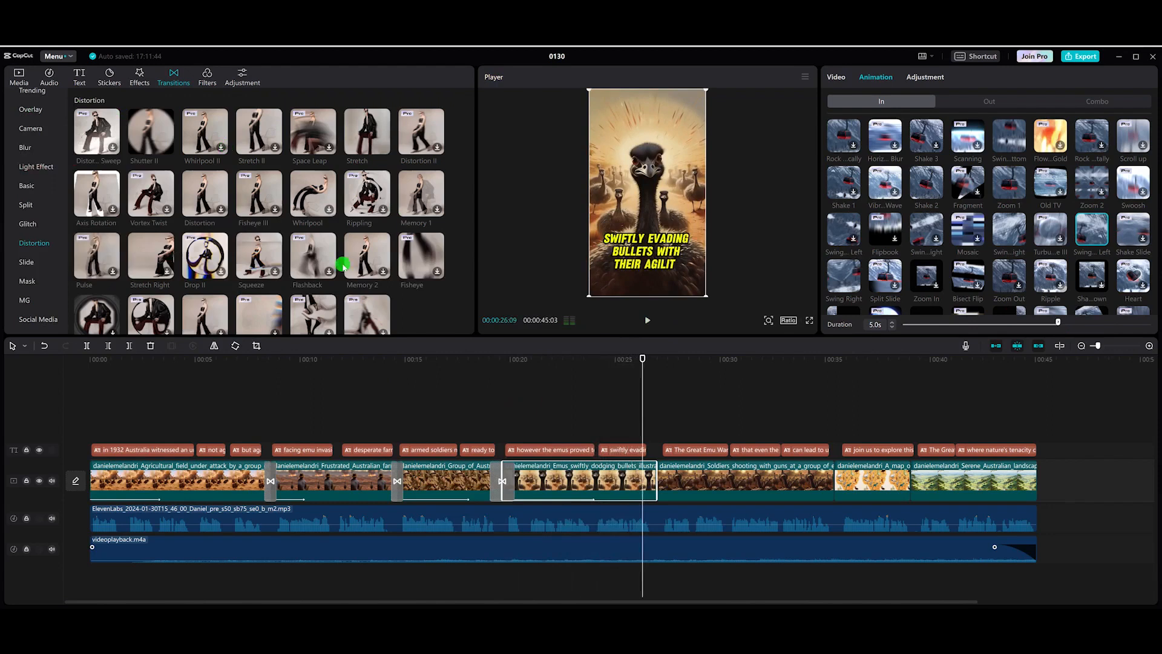
Step: Add the Radial Blur transition between the fourth and fifth clips, set it to 0.8 s and preview it
left_click(25, 147)
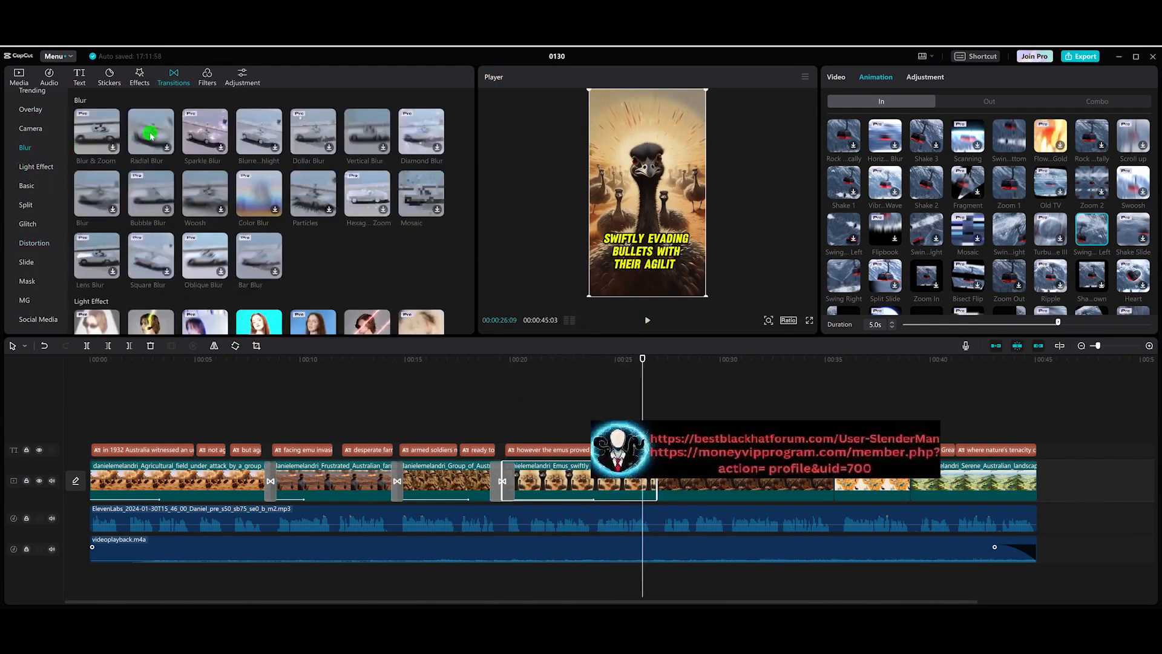
left_click_drag(156, 134, 654, 480)
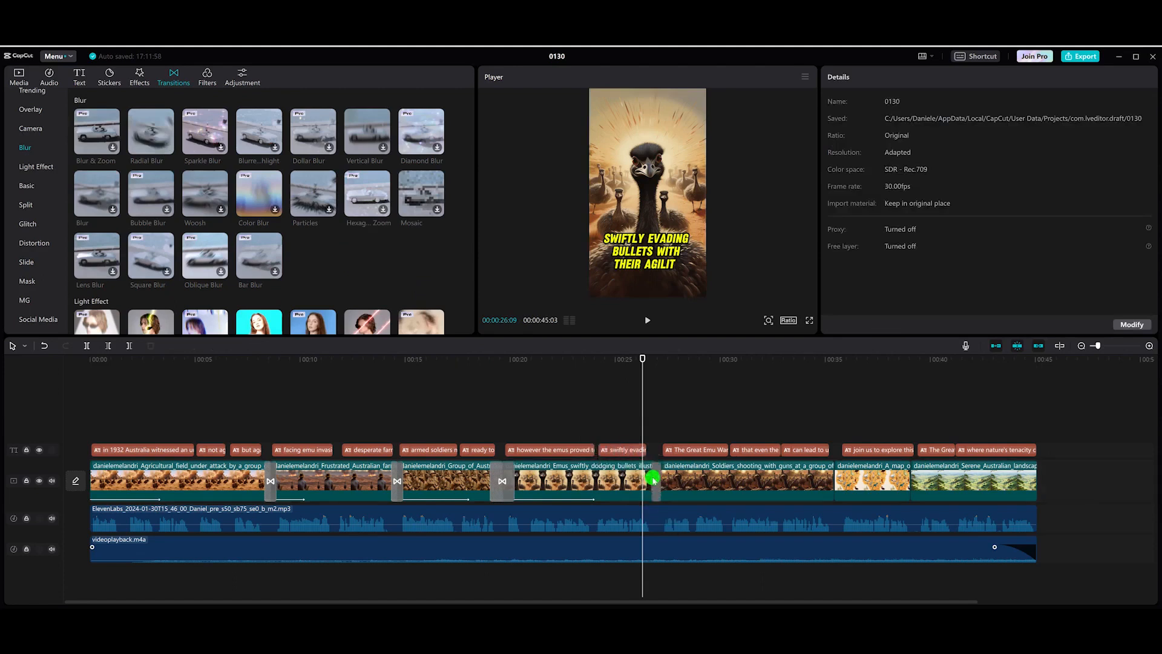
left_click(646, 366)
key("space")
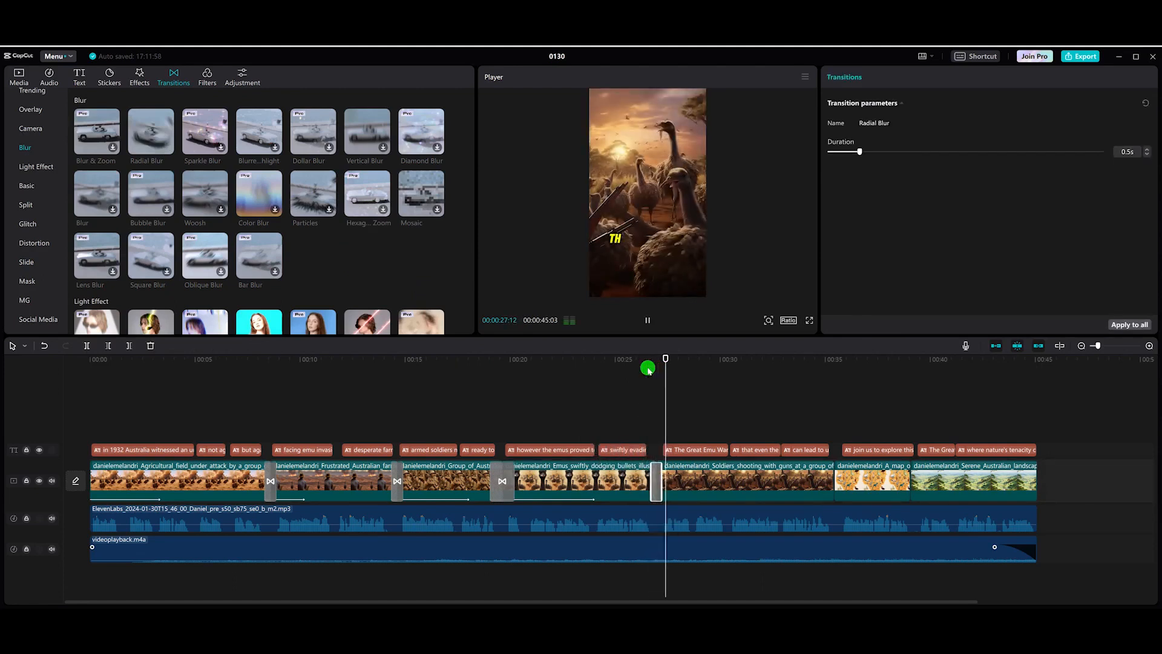
key("space")
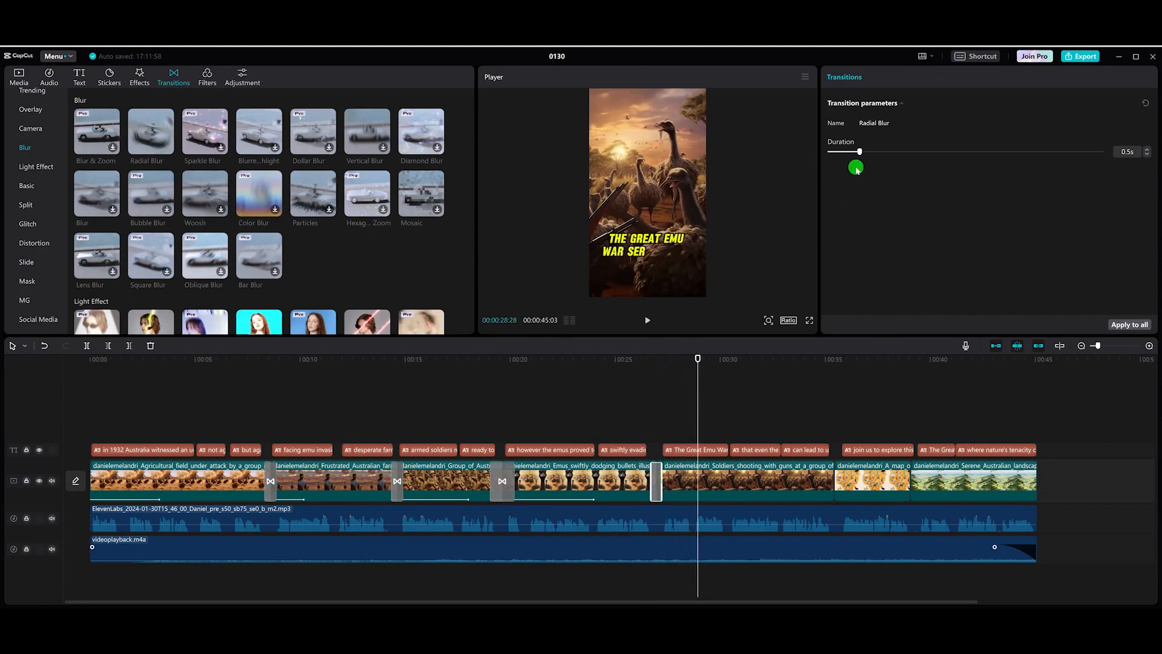
left_click_drag(861, 154, 884, 152)
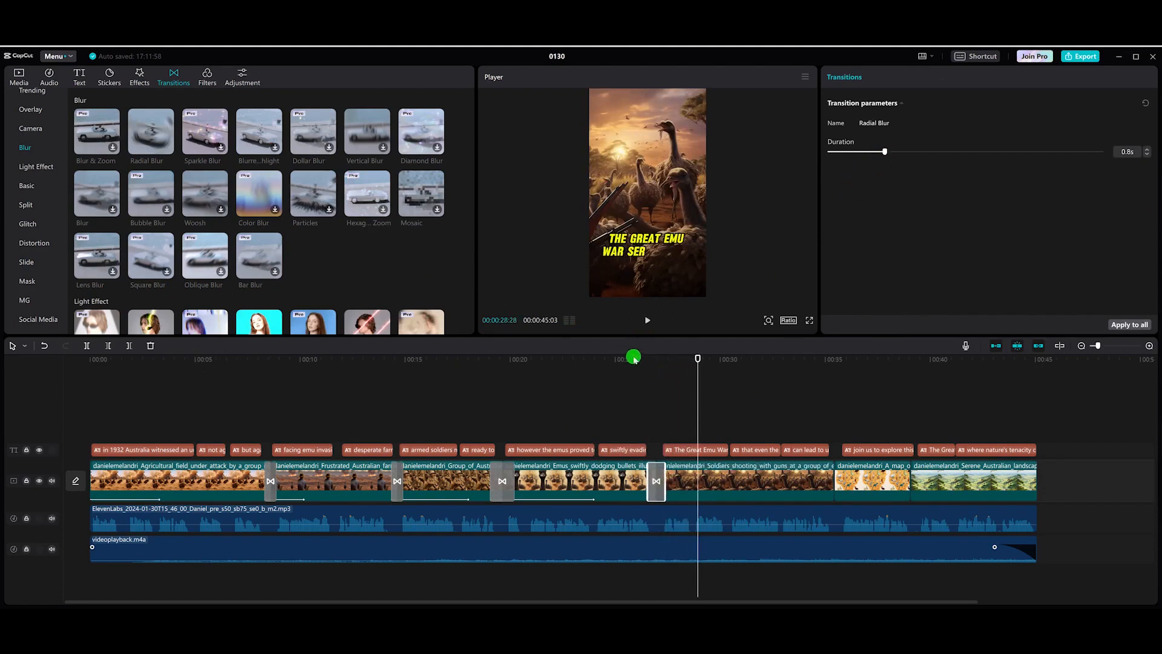
left_click(633, 358)
key("space")
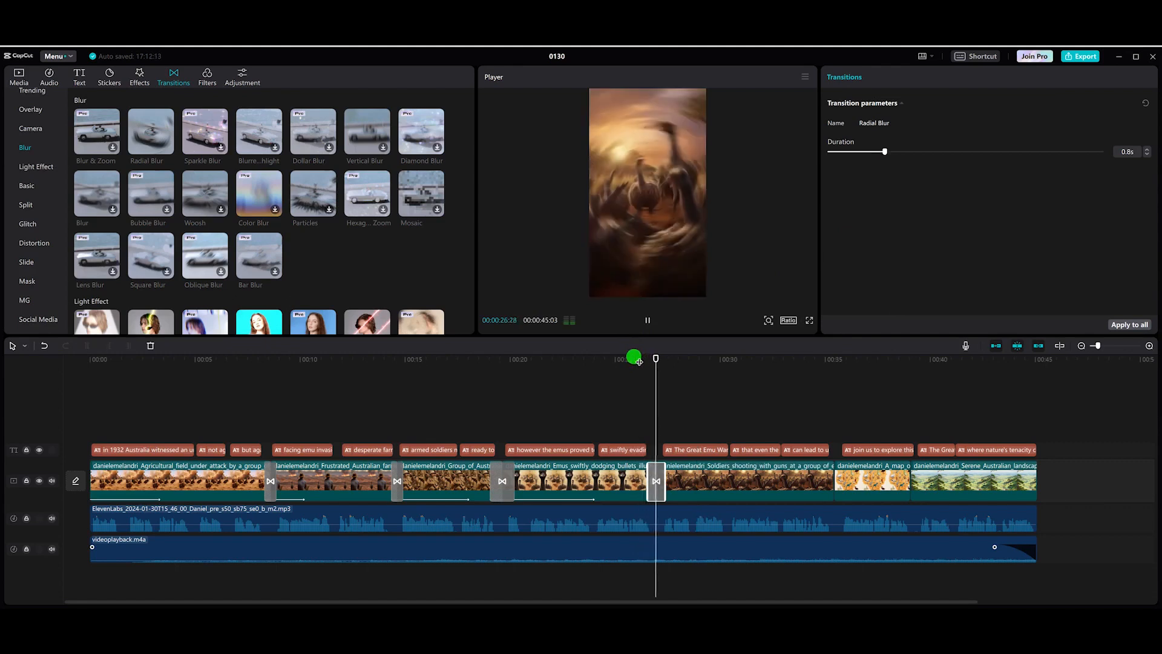
Step: Apply the Zoom 2 in-animation to the fifth clip and set its duration to 4.9 s
left_click(734, 476)
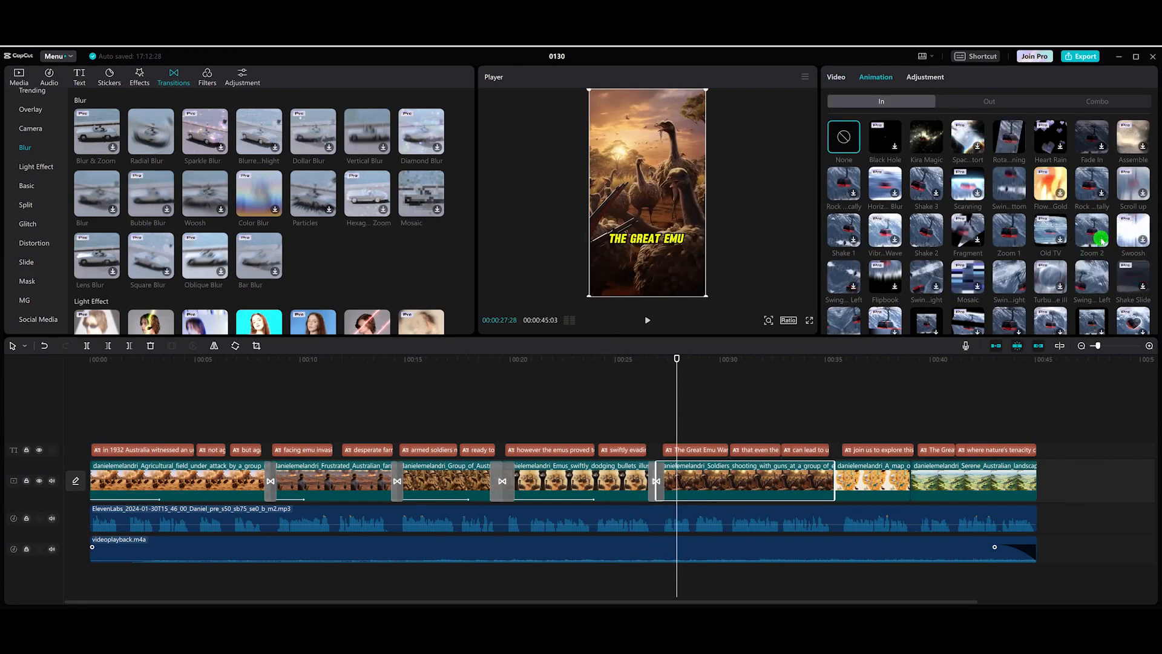
left_click(1101, 241)
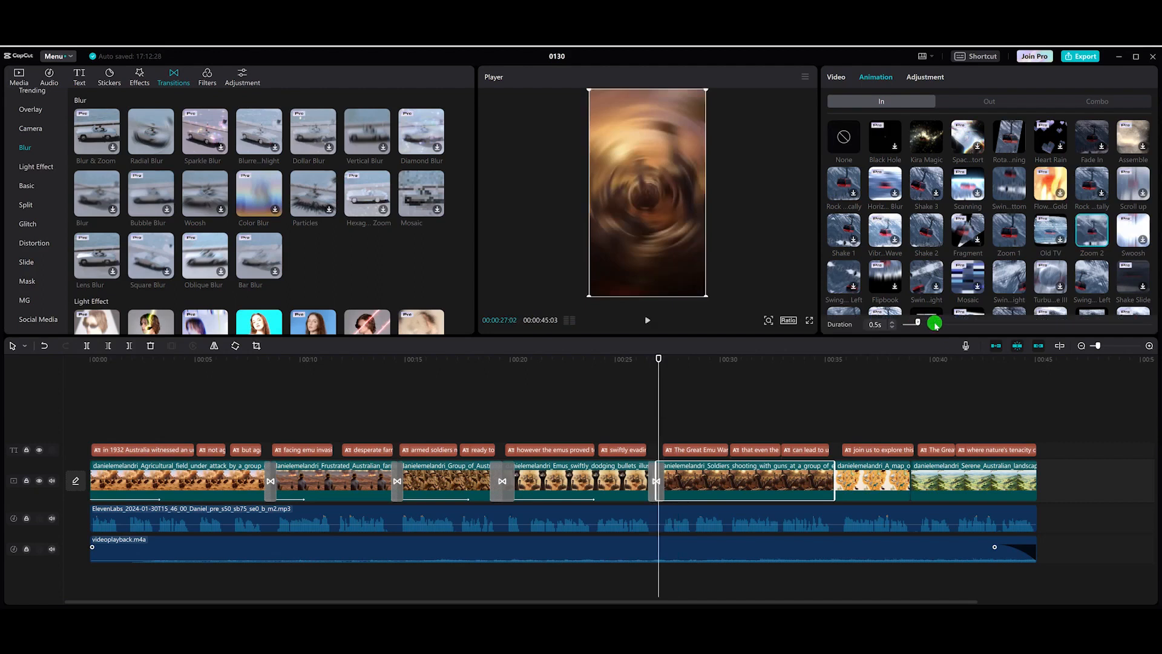
left_click_drag(1037, 330, 1041, 330)
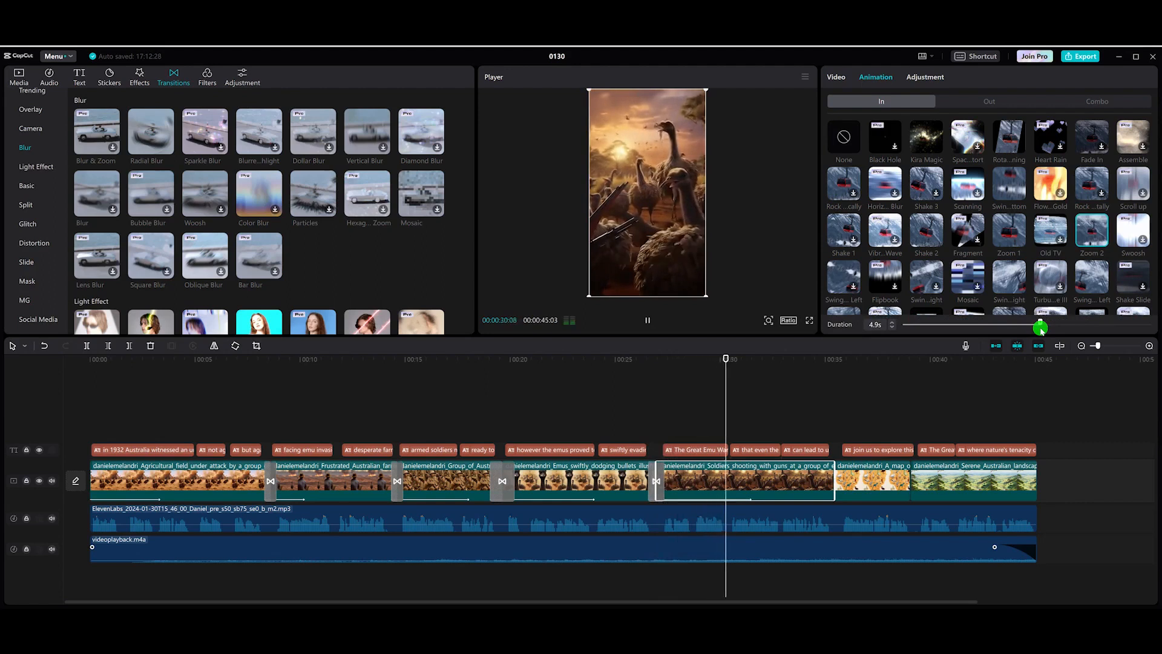
Step: Add the Vintage Screening slide transition between the fifth and sixth clips
left_click(15, 152)
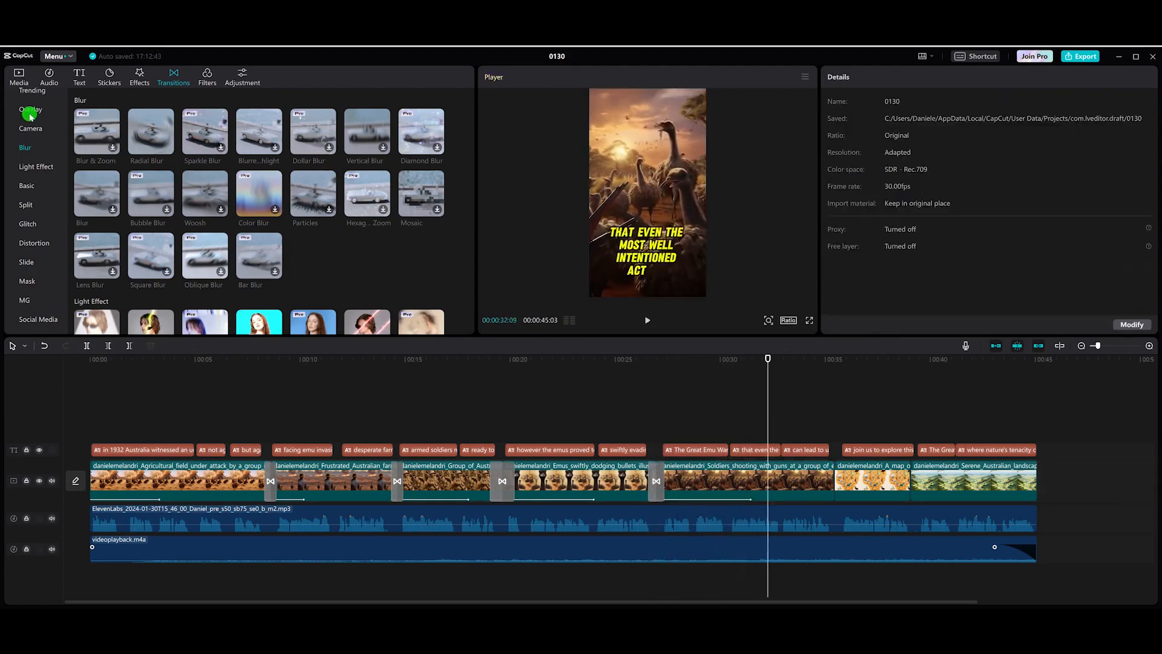
left_click(27, 260)
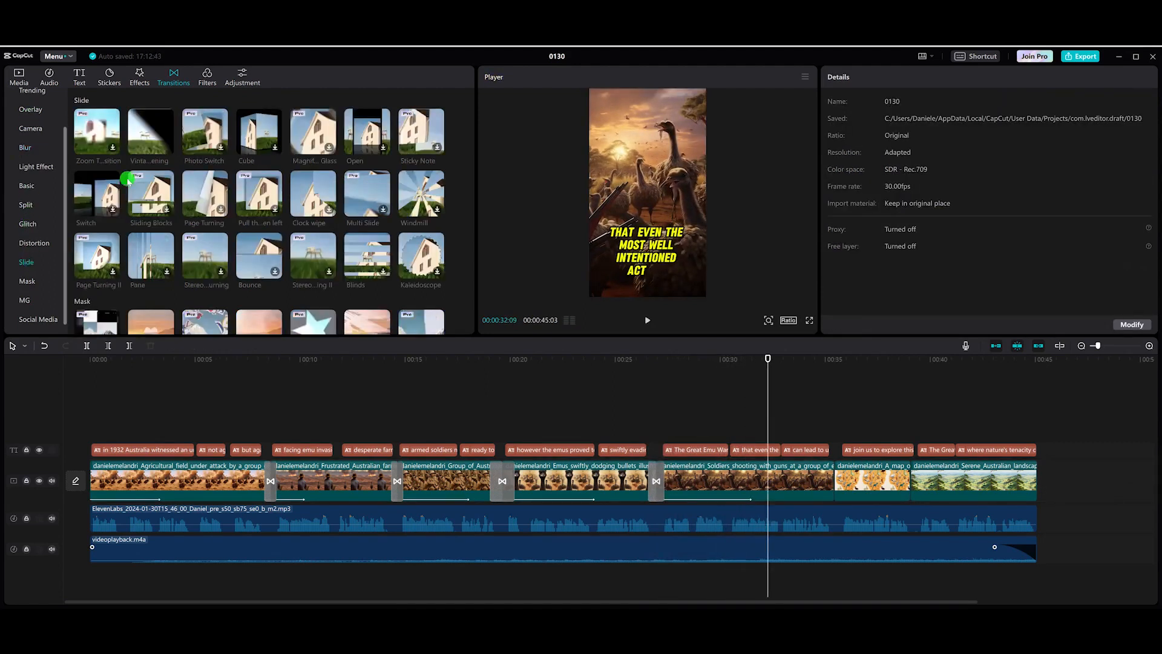
left_click(144, 137)
left_click_drag(144, 137, 833, 482)
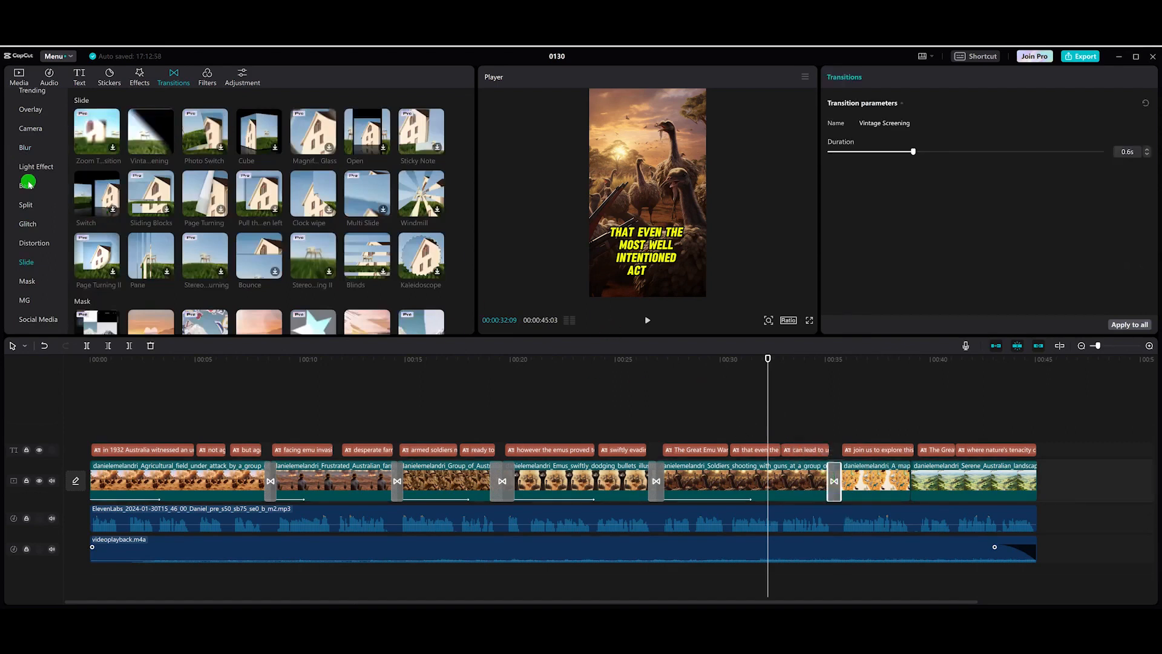
Step: Browse the transition categories and add a distortion transition between the sixth and seventh clips
left_click(25, 148)
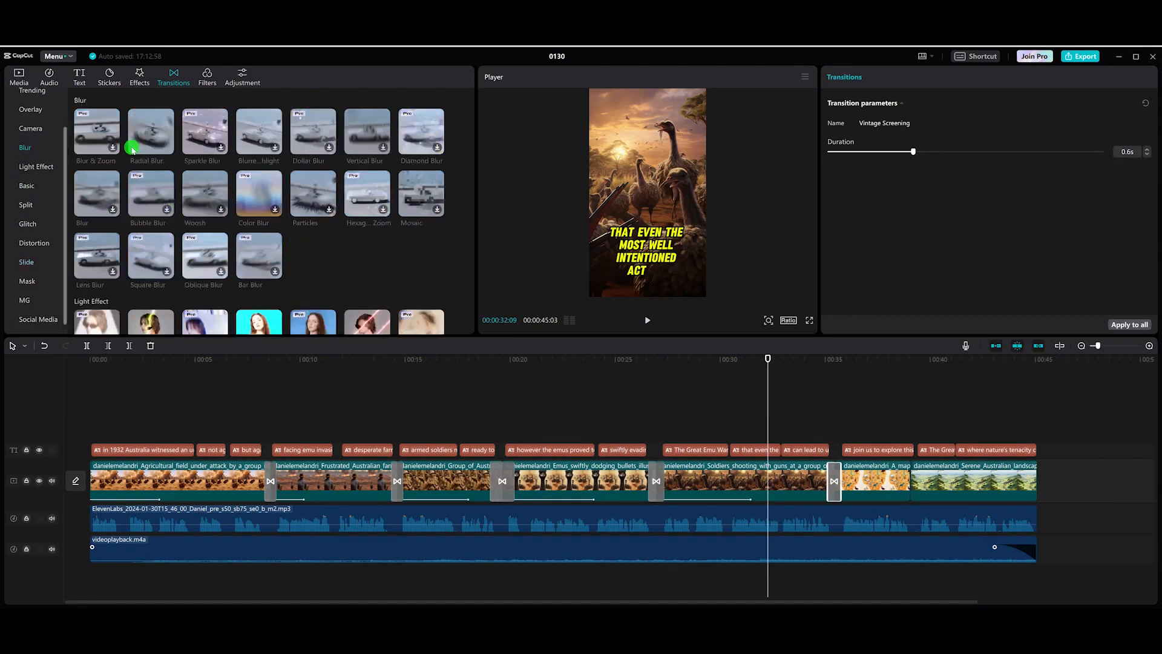
left_click(29, 206)
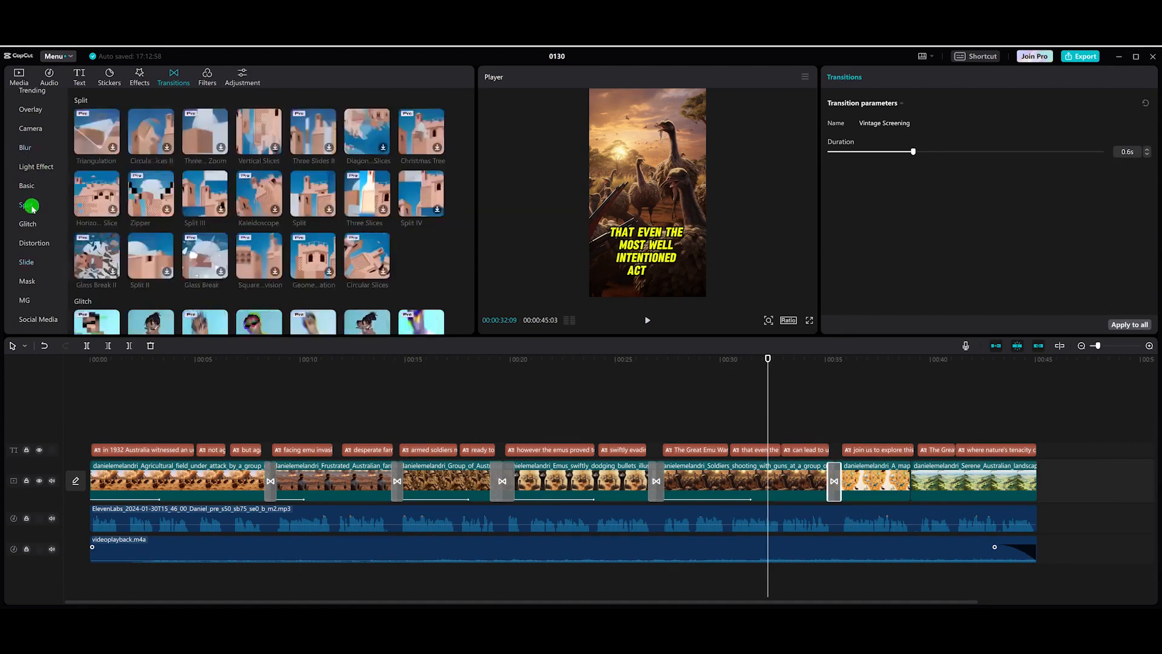
left_click(32, 244)
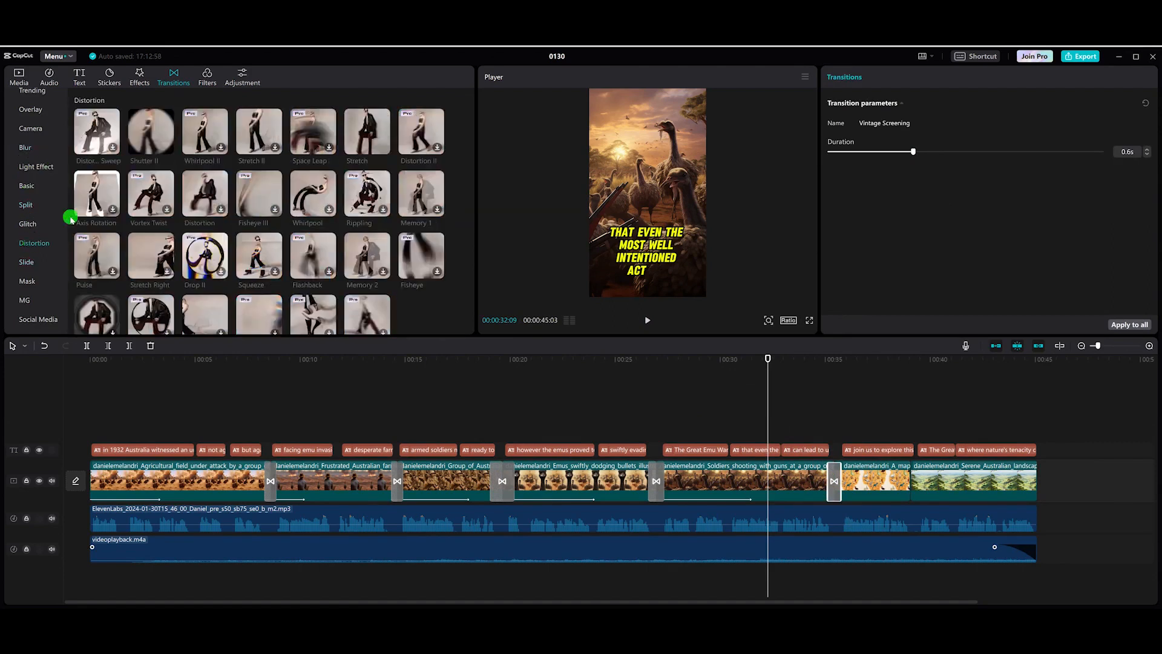
left_click(815, 416)
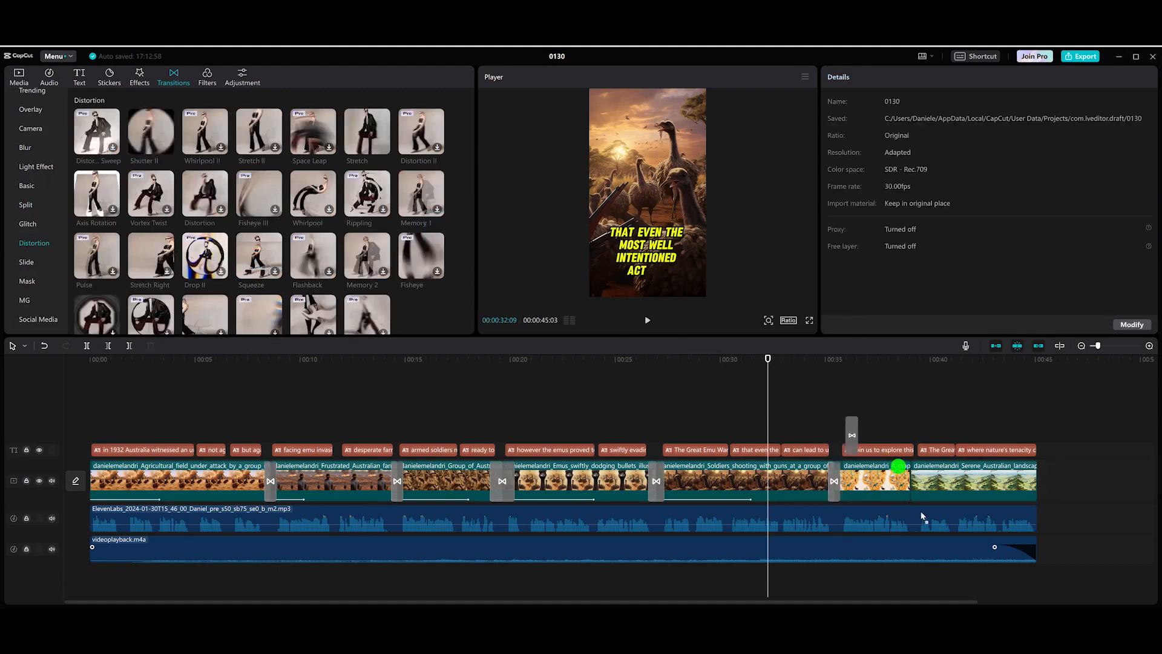
left_click(907, 471)
Step: Apply the Shake 3 in-animation to the sixth clip with a 2.1 s duration and preview it
left_click(852, 474)
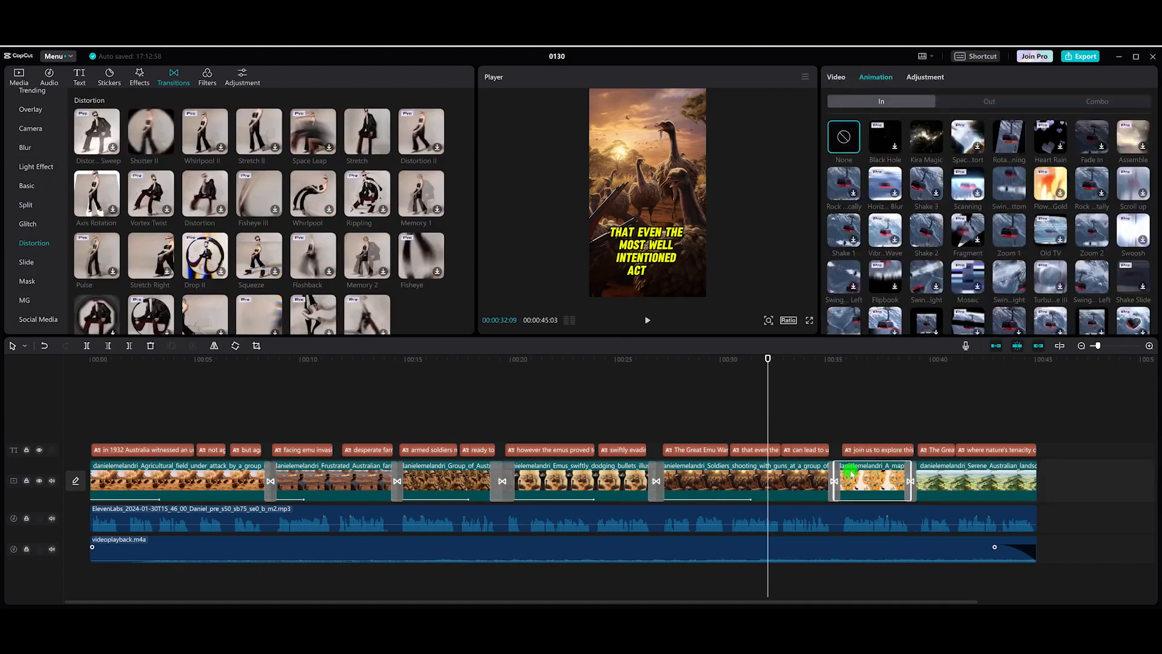
left_click_drag(767, 358, 855, 360)
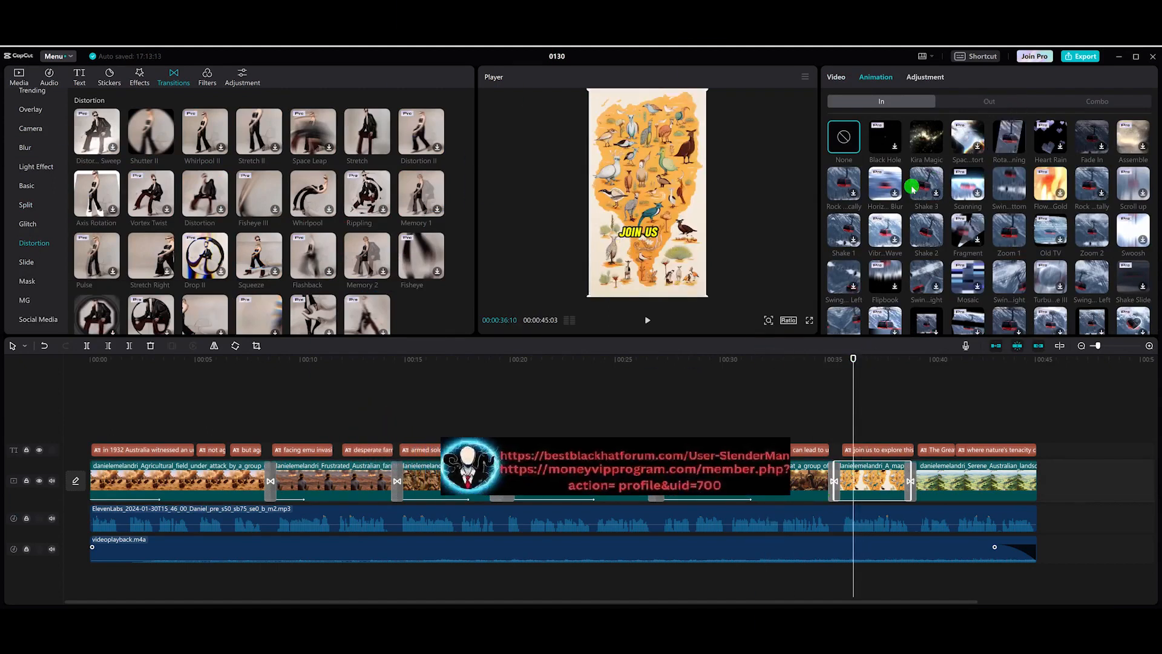
left_click(936, 193)
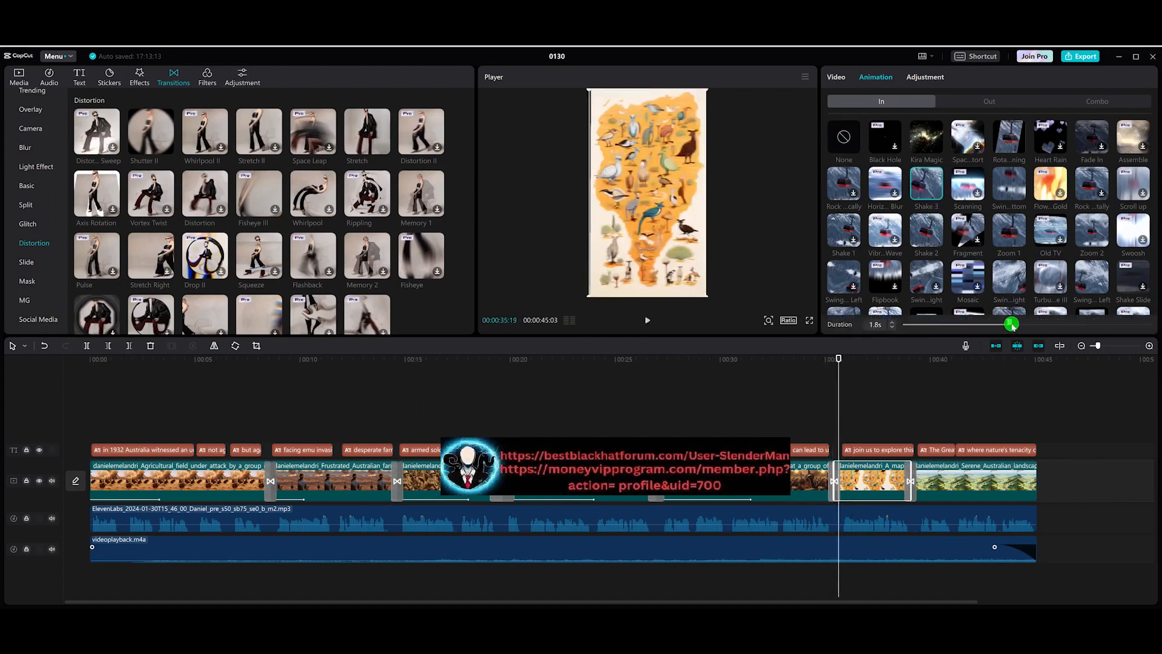
left_click(1028, 325)
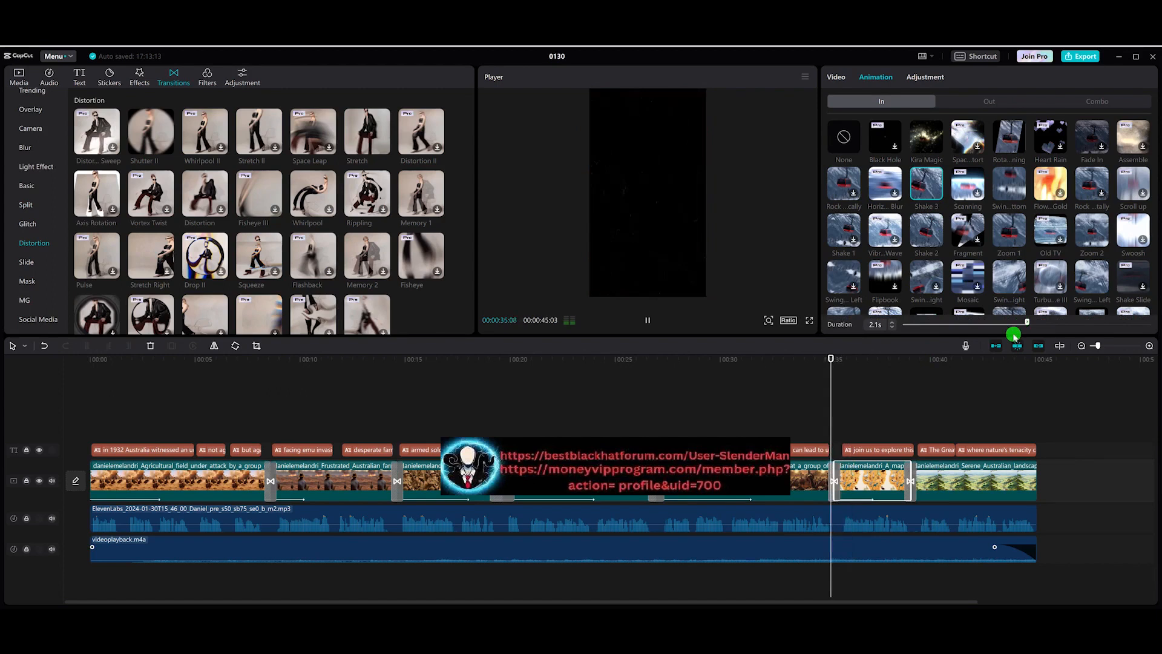
key("space")
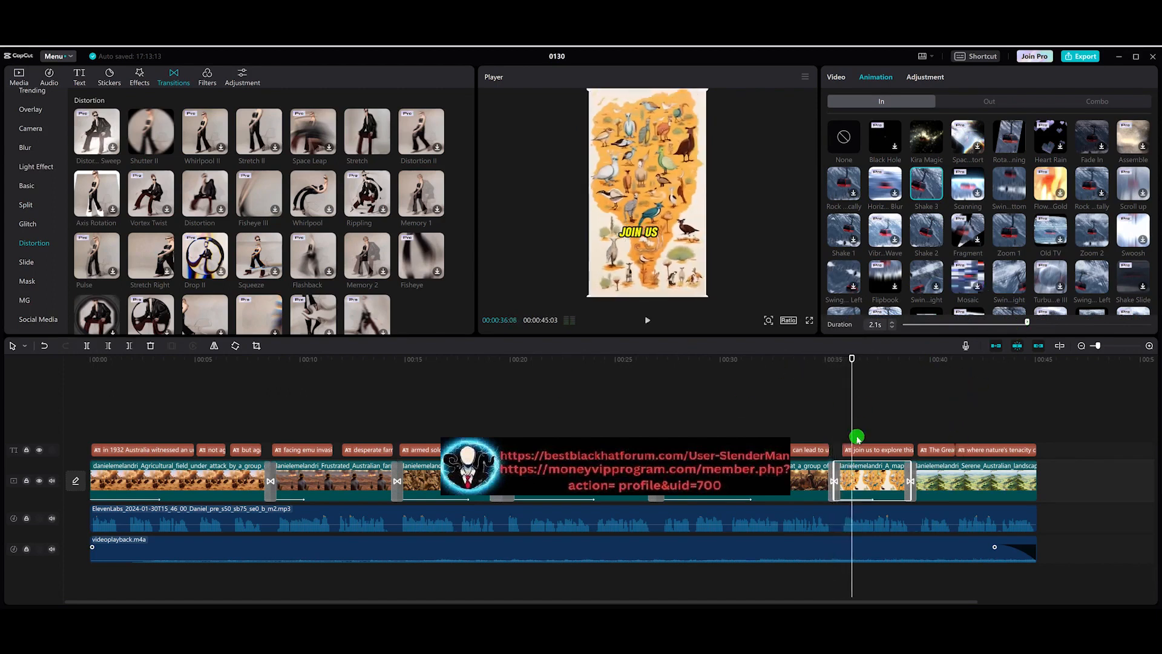
Step: Give the seventh clip a Swing in-animation and set its duration to 3.2 s
left_click(949, 478)
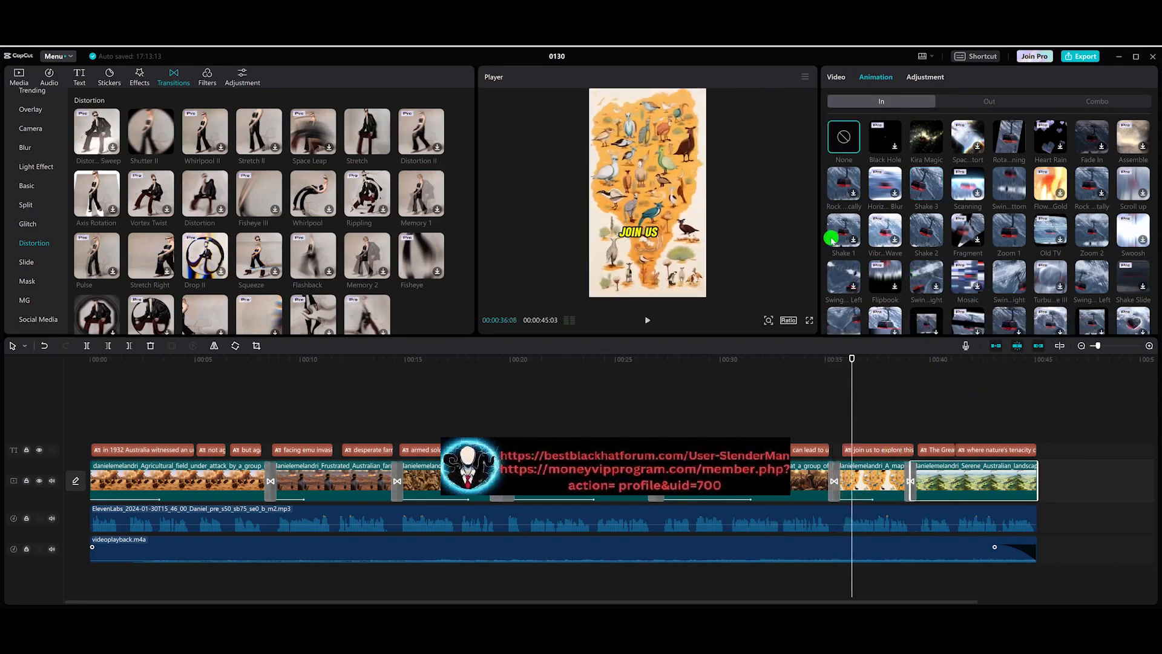
scroll(843, 275, "down", 1)
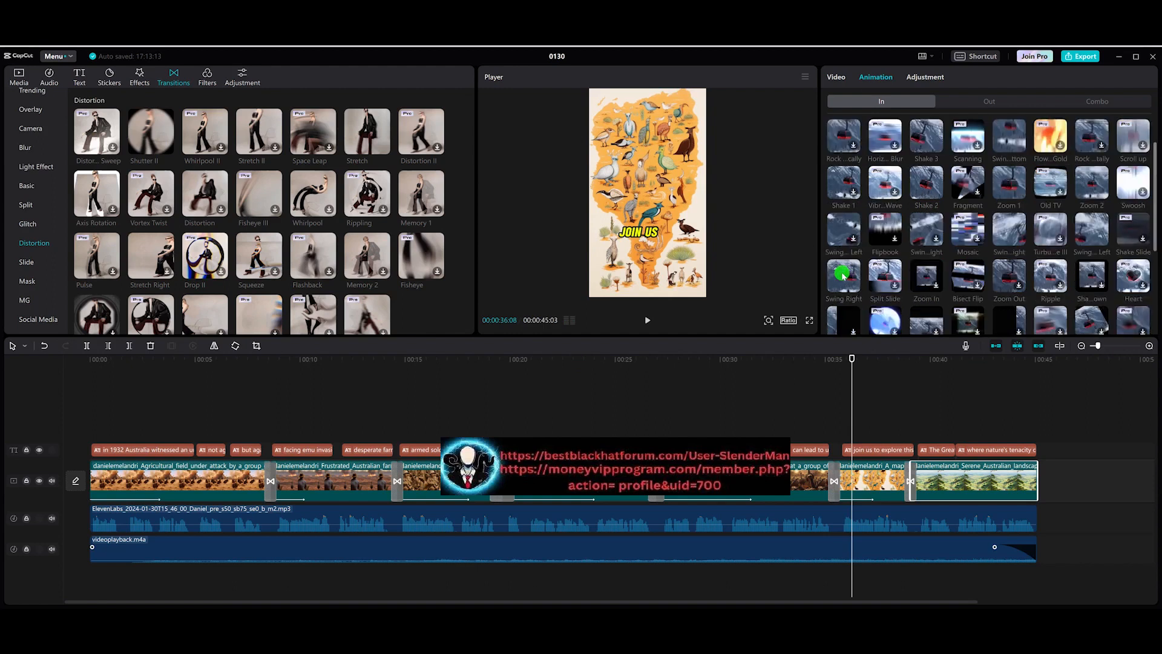
scroll(851, 231, "down", 2)
left_click(1009, 275)
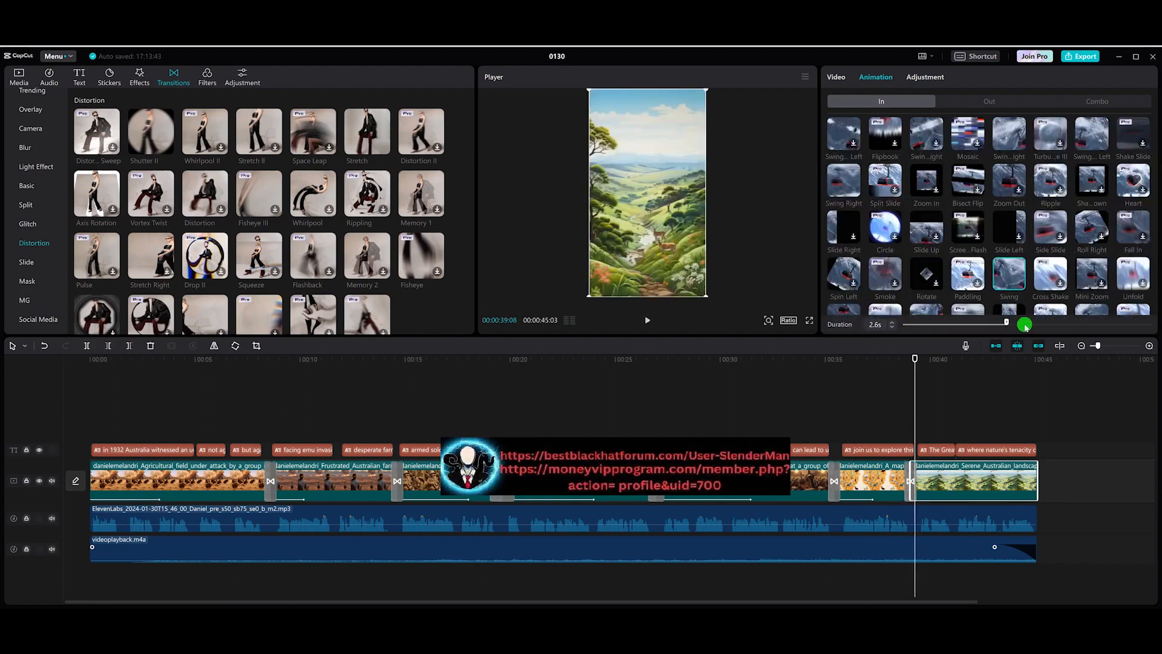
left_click_drag(1027, 325, 1030, 326)
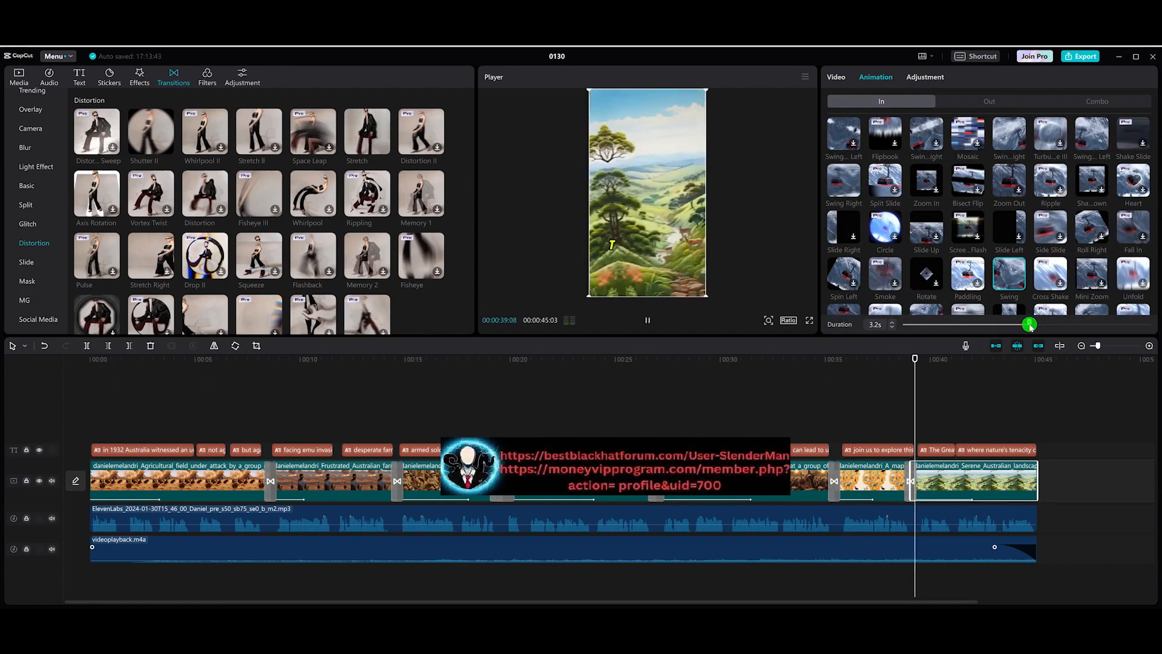
left_click(940, 363)
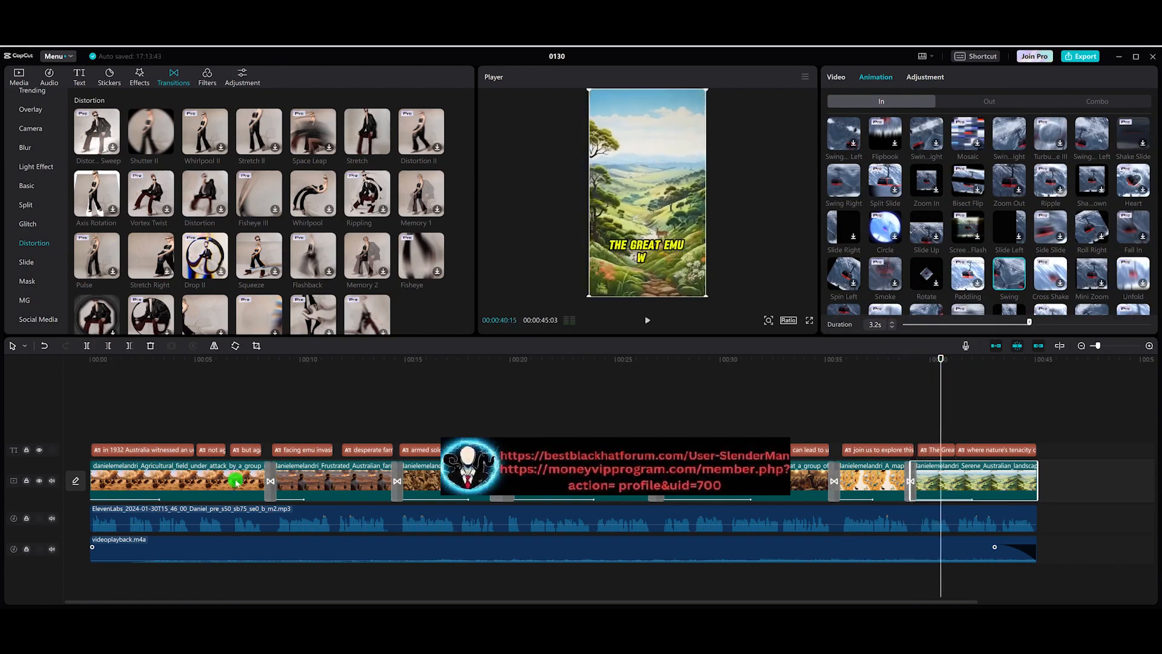
Step: Inspect the transitions between the first three clips
left_click(272, 482)
left_click(397, 480)
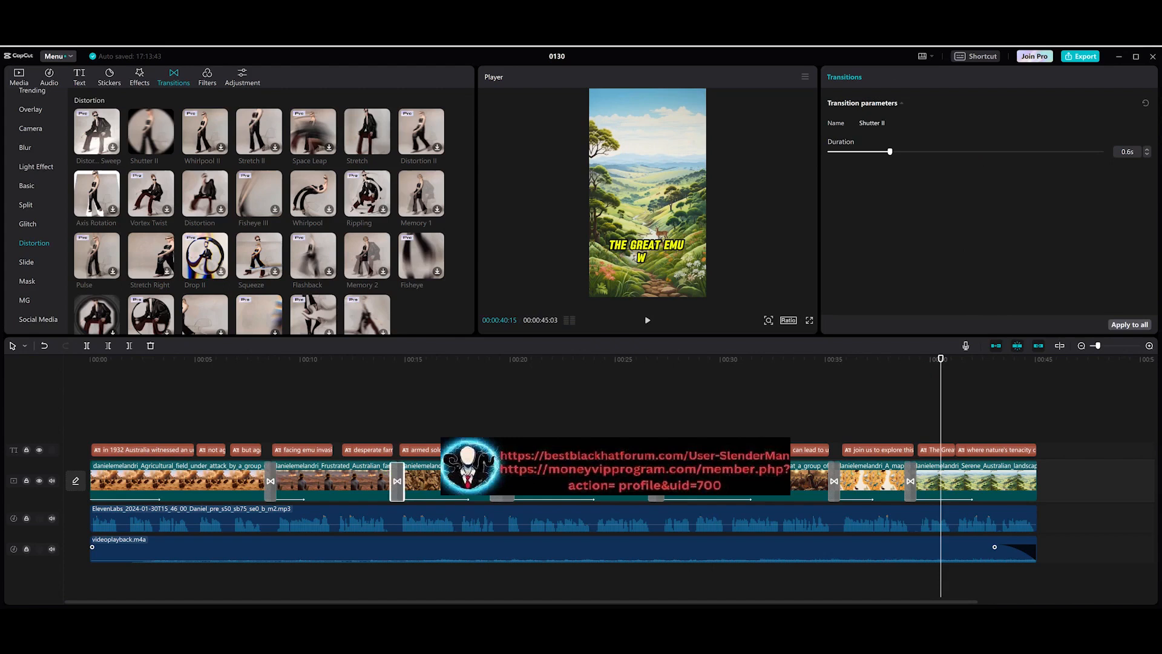
left_click(419, 480)
Step: Set the first clip's in-animation duration to 5.6 s and preview from the start
left_click(223, 481)
left_click(140, 77)
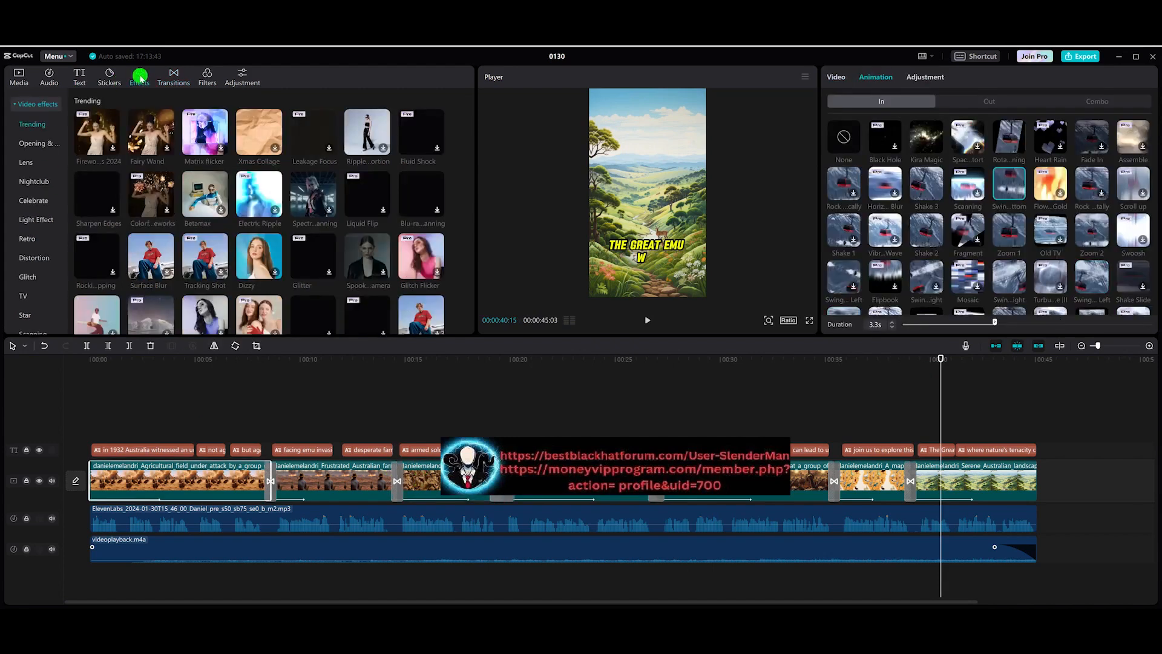
left_click(171, 363)
mouse_move(178, 364)
left_mouse_down()
mouse_move(109, 363)
mouse_move(267, 363)
mouse_move(181, 372)
left_mouse_up()
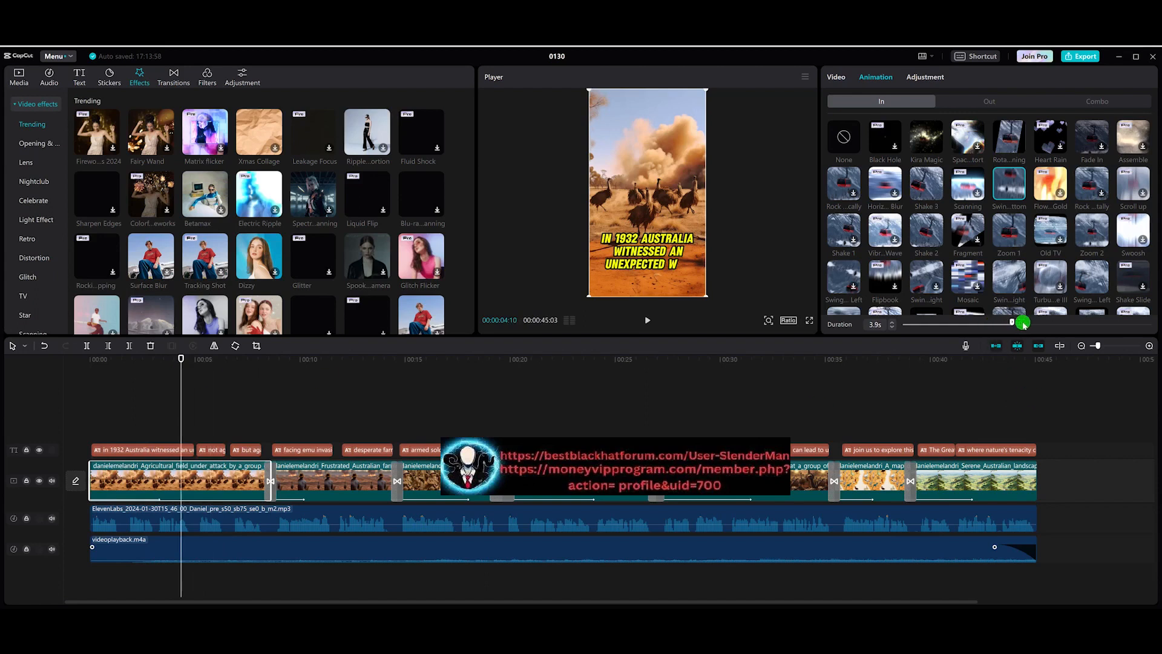
left_click_drag(1041, 325, 1058, 323)
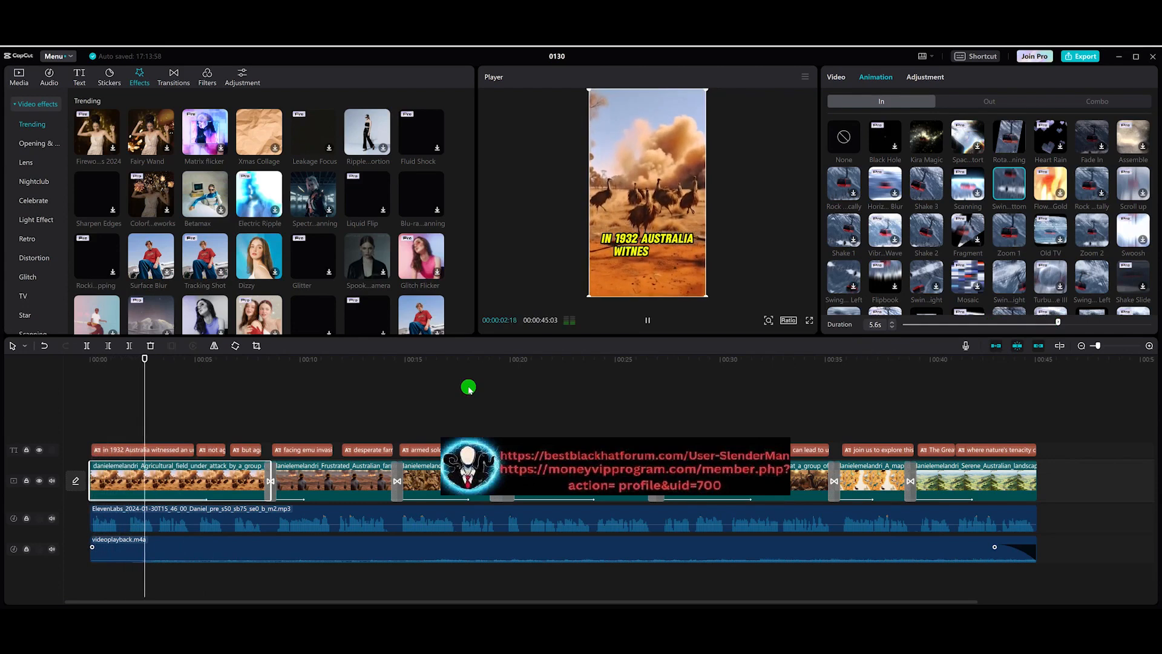
Step: Add the Halo light effect at the start of the timeline, spanning the first clip
key("space")
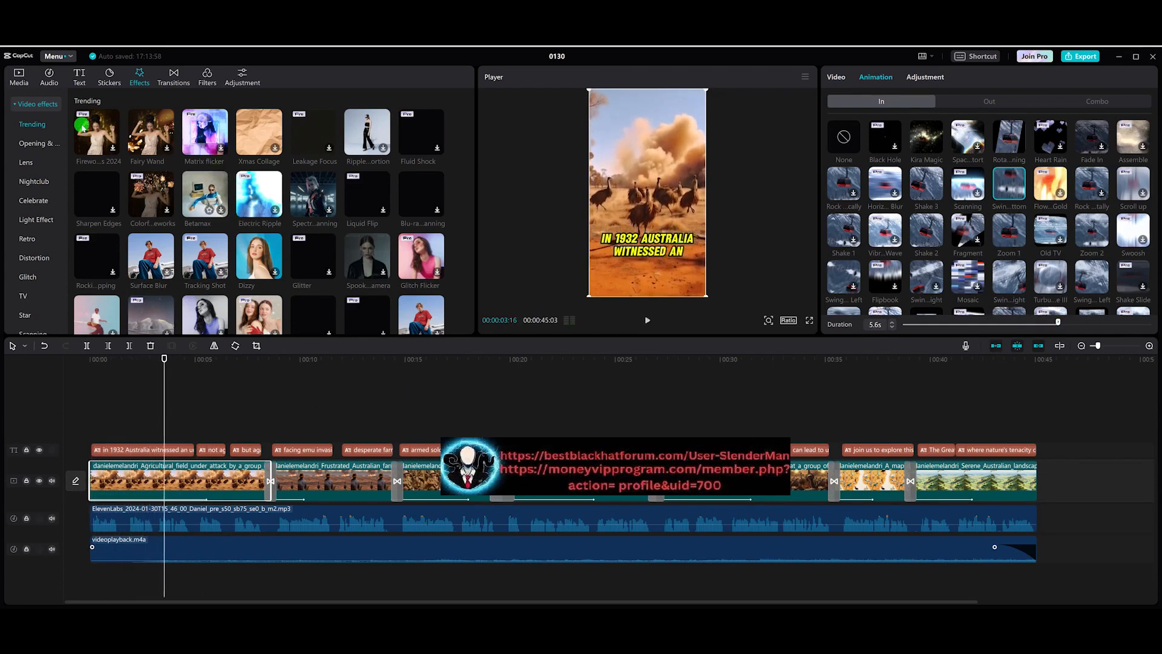
scroll(36, 145, "down", 2)
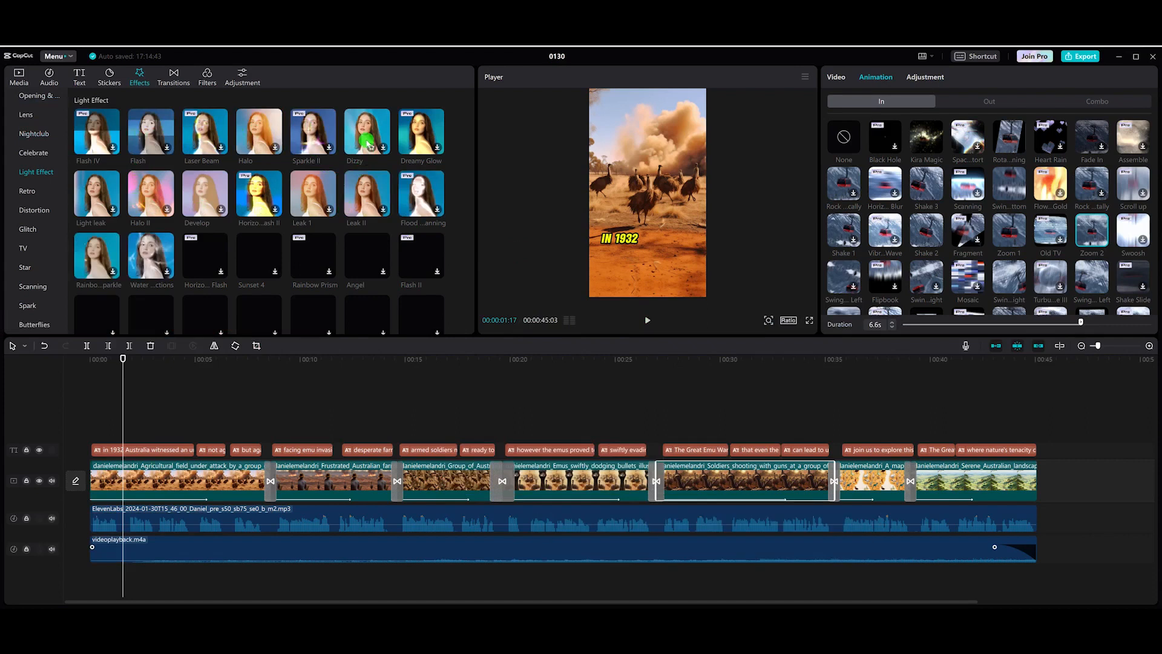
left_click(271, 131)
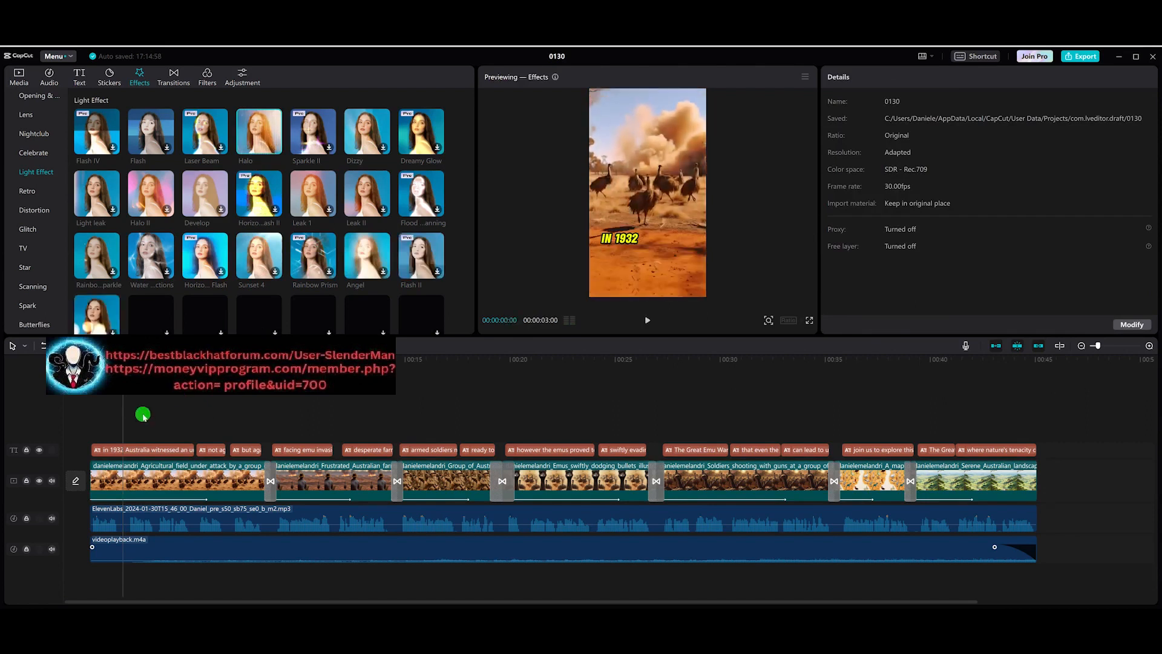
mouse_move(269, 138)
left_mouse_down()
mouse_move(261, 247)
mouse_move(200, 425)
mouse_move(203, 517)
mouse_move(119, 483)
mouse_move(143, 437)
mouse_move(273, 435)
left_mouse_up()
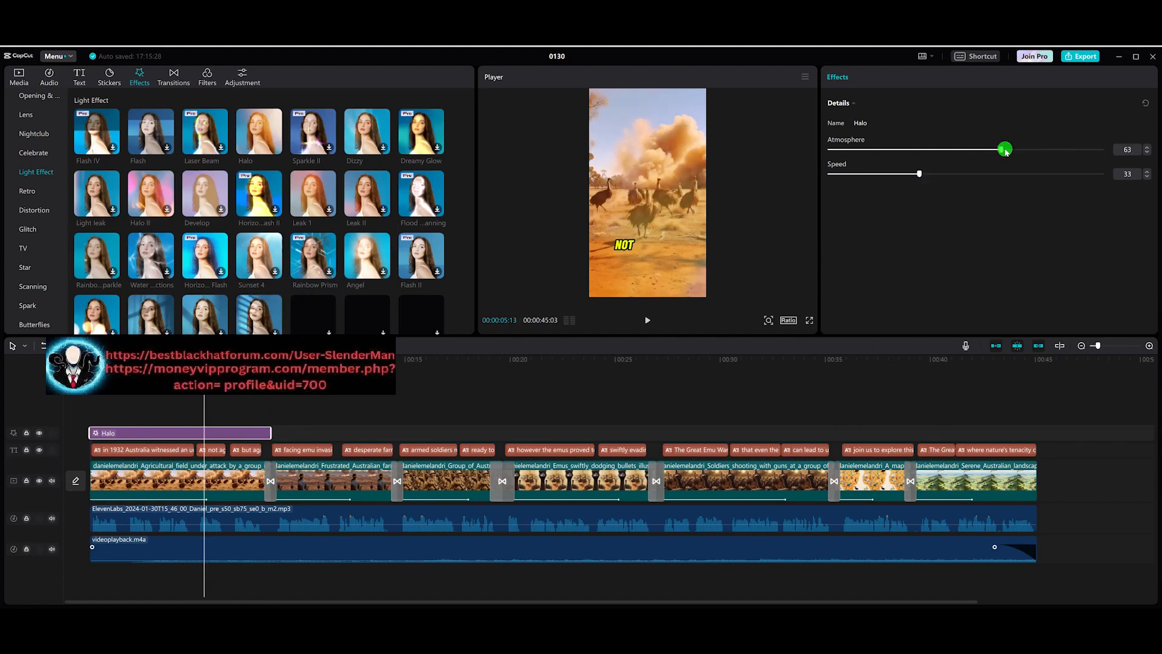
Step: Play the video from the start to preview the Halo effect
left_click_drag(204, 361, 90, 360)
key("space")
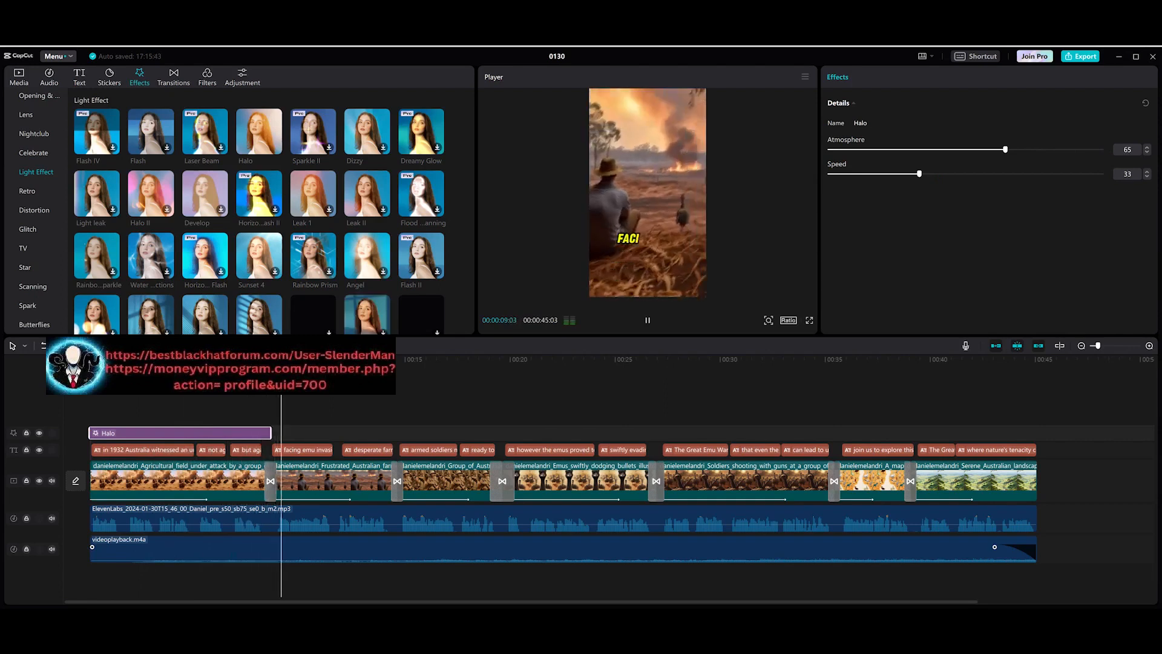
left_click(583, 275)
left_click(326, 478)
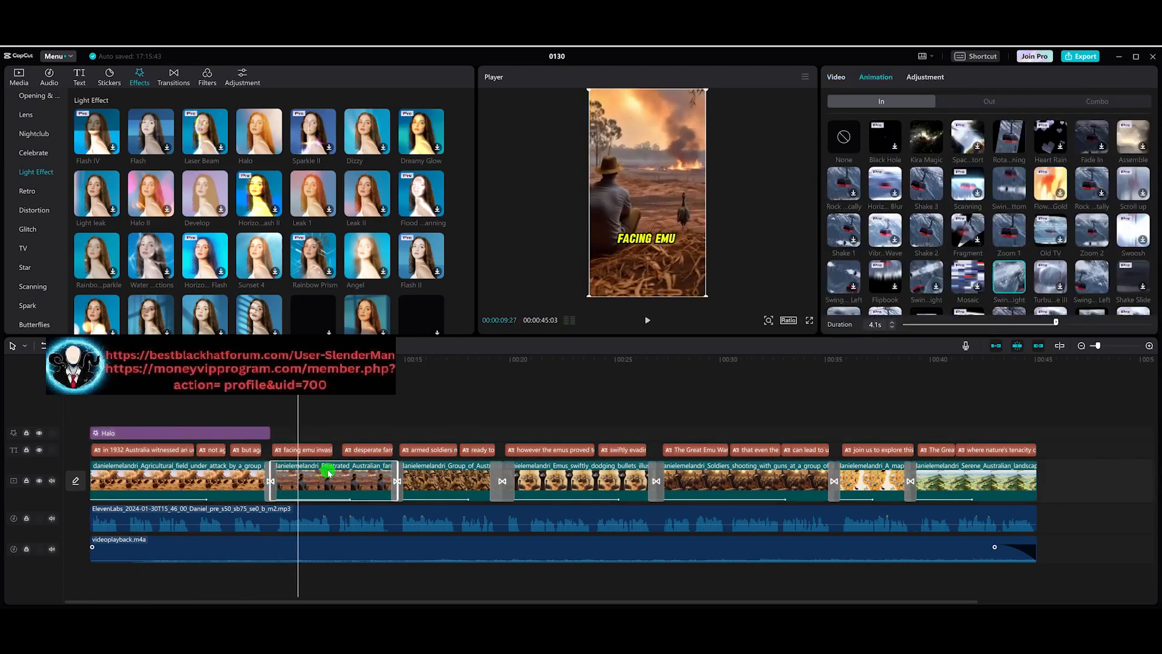
Step: Duplicate the Halo effect and place the copy over the last clip, trimming it to end with the video
left_click(189, 430)
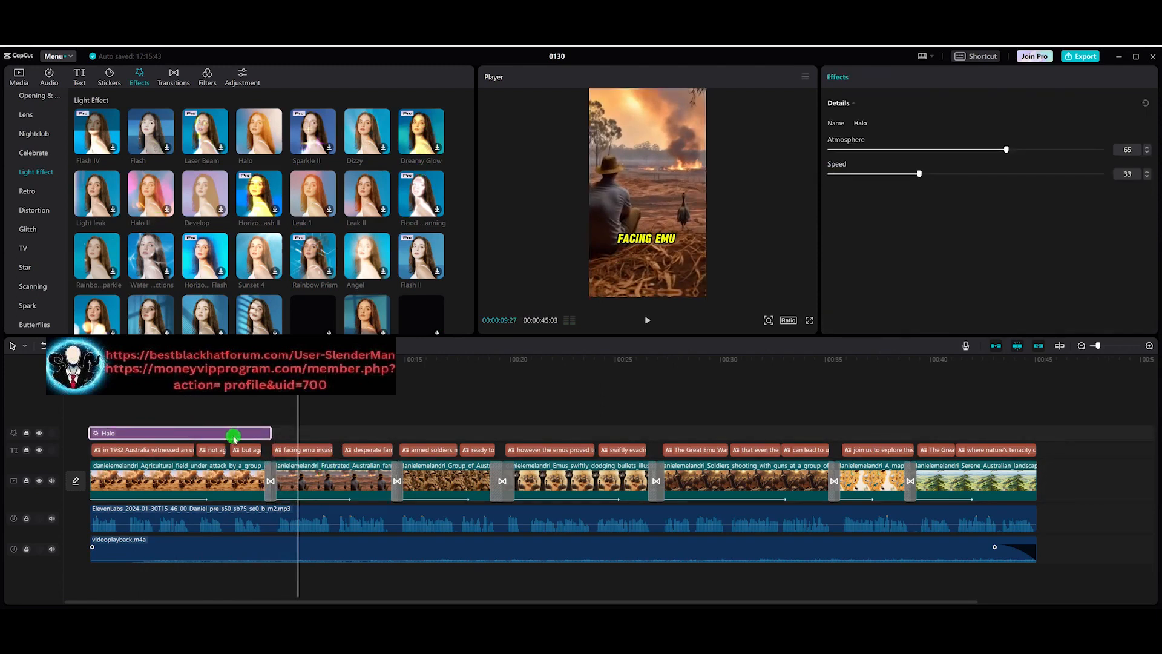
left_click(474, 431)
key("ctrl+v")
left_click(515, 434)
left_click_drag(535, 434, 958, 433)
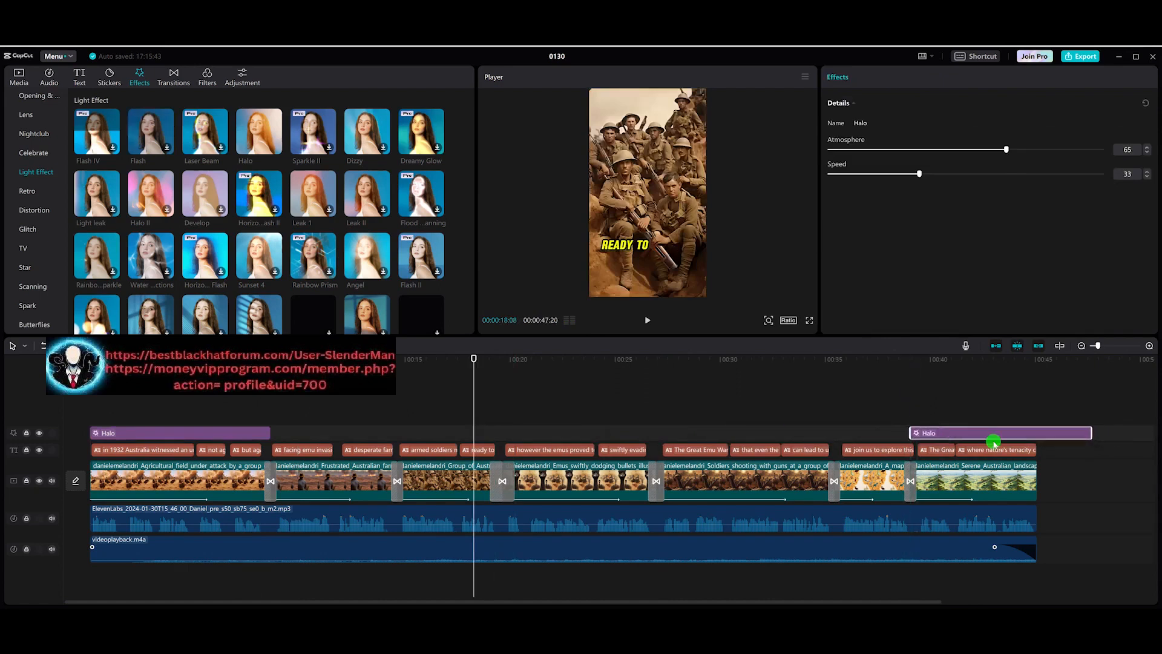
left_click_drag(1094, 434, 1038, 435)
Step: Add the Fire nature effect over the second clip
left_click(325, 466)
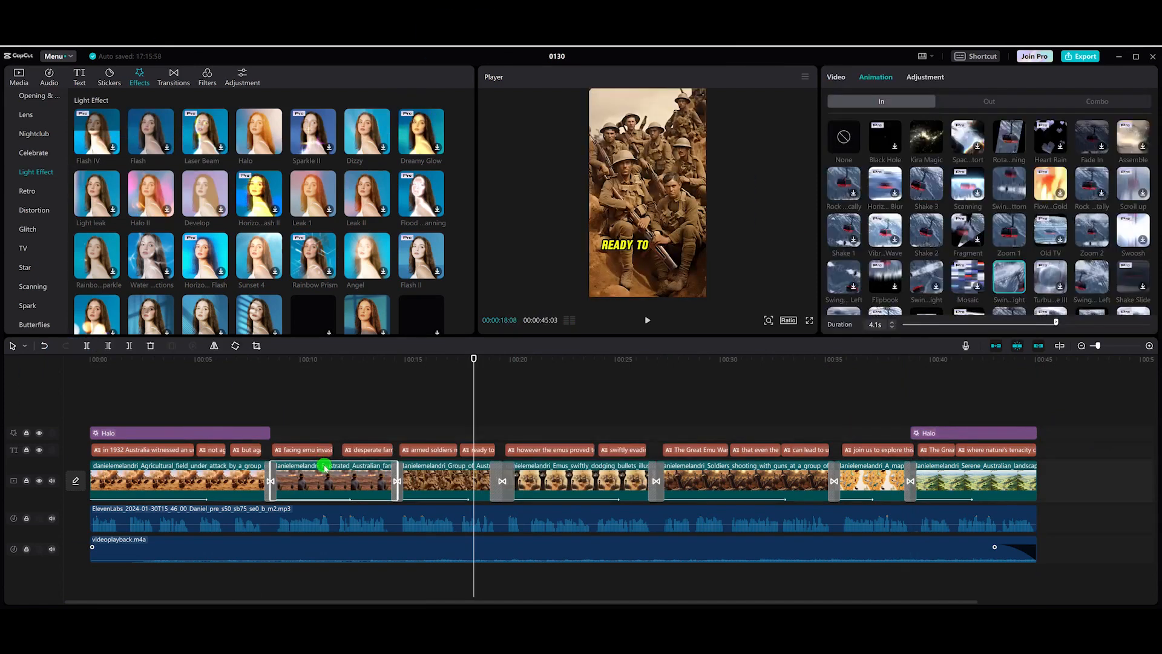
left_click_drag(283, 359, 335, 358)
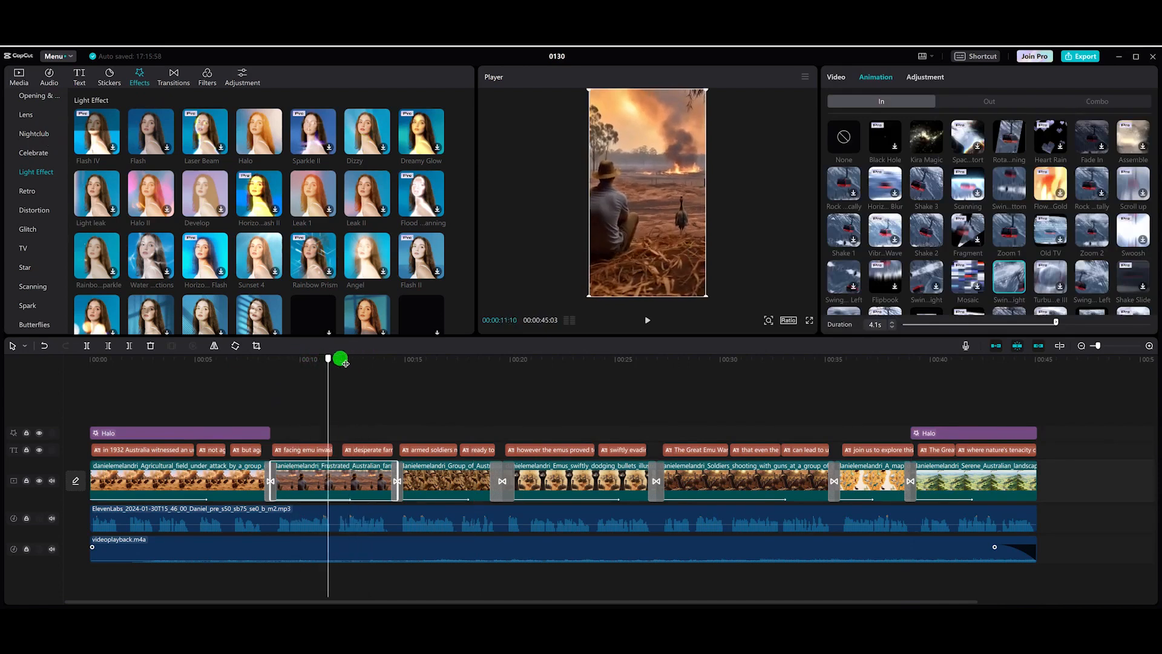
scroll(49, 204, "down", 2)
scroll(49, 204, "down", 3)
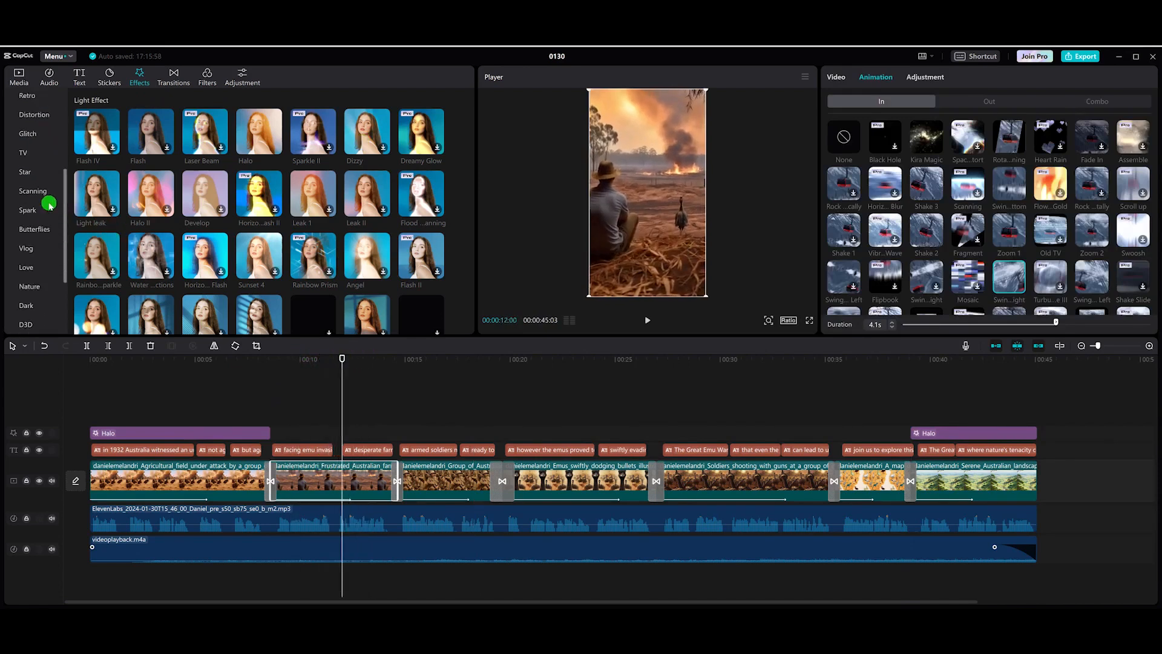
scroll(49, 203, "up", 1)
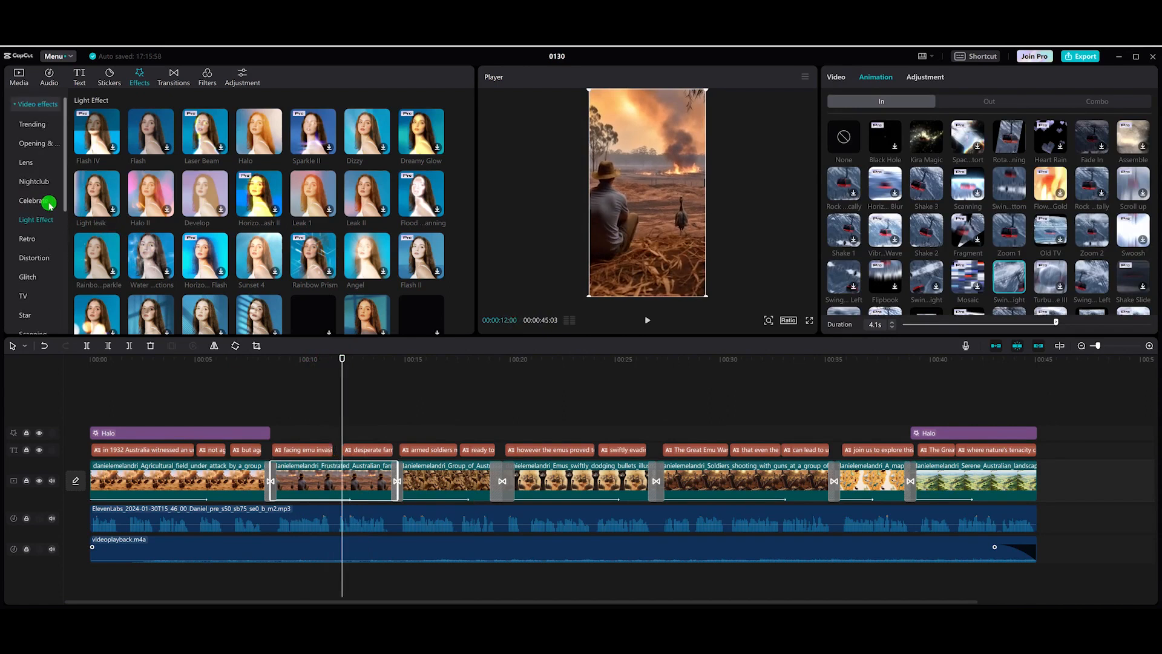
left_click(32, 240)
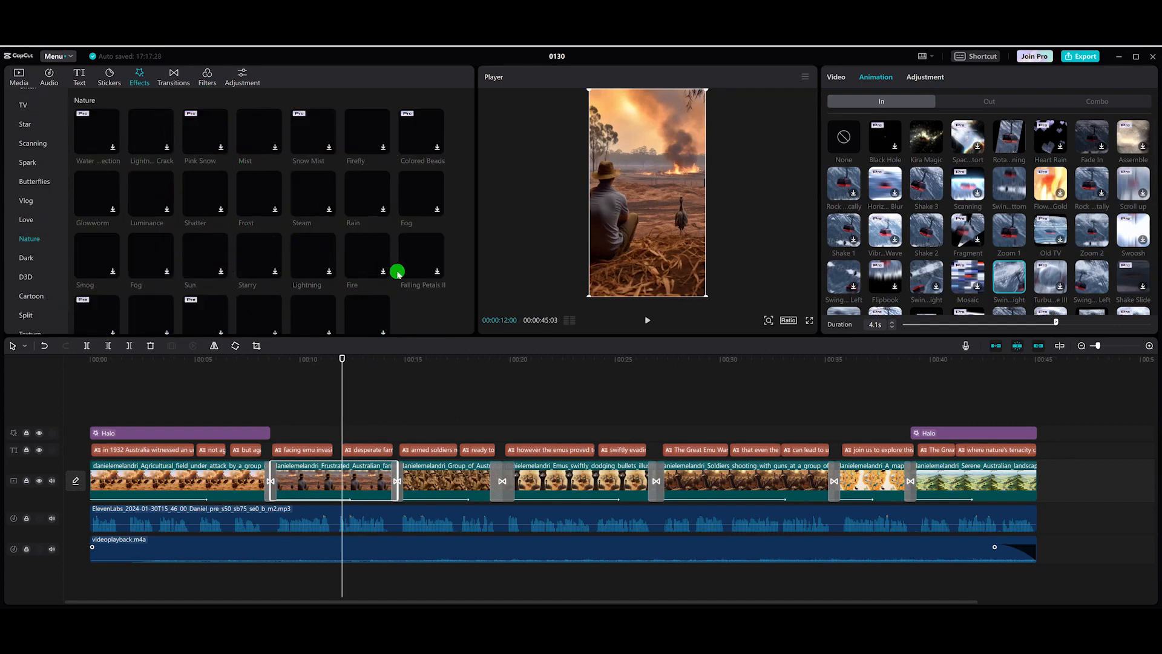
left_click(376, 253)
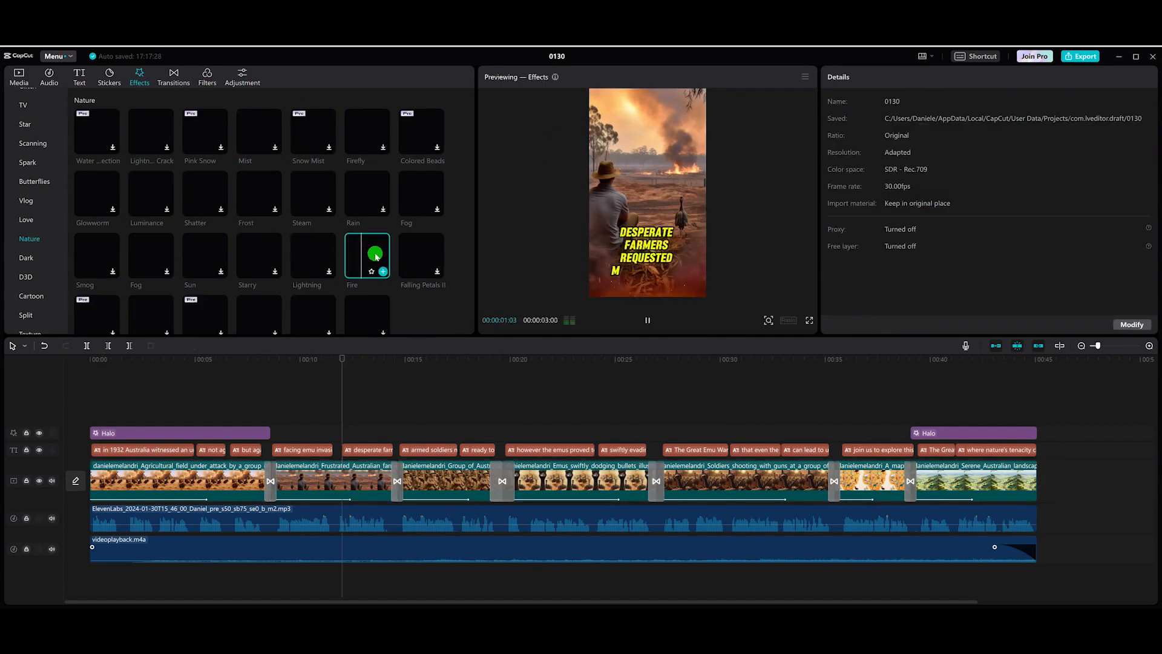
mouse_move(382, 262)
left_mouse_down()
mouse_move(340, 366)
mouse_move(274, 436)
mouse_move(398, 433)
left_mouse_up()
Step: Play the second clip's section to preview the Fire effect
left_click(315, 433)
left_click(347, 364)
left_click_drag(349, 364, 262, 362)
key("space")
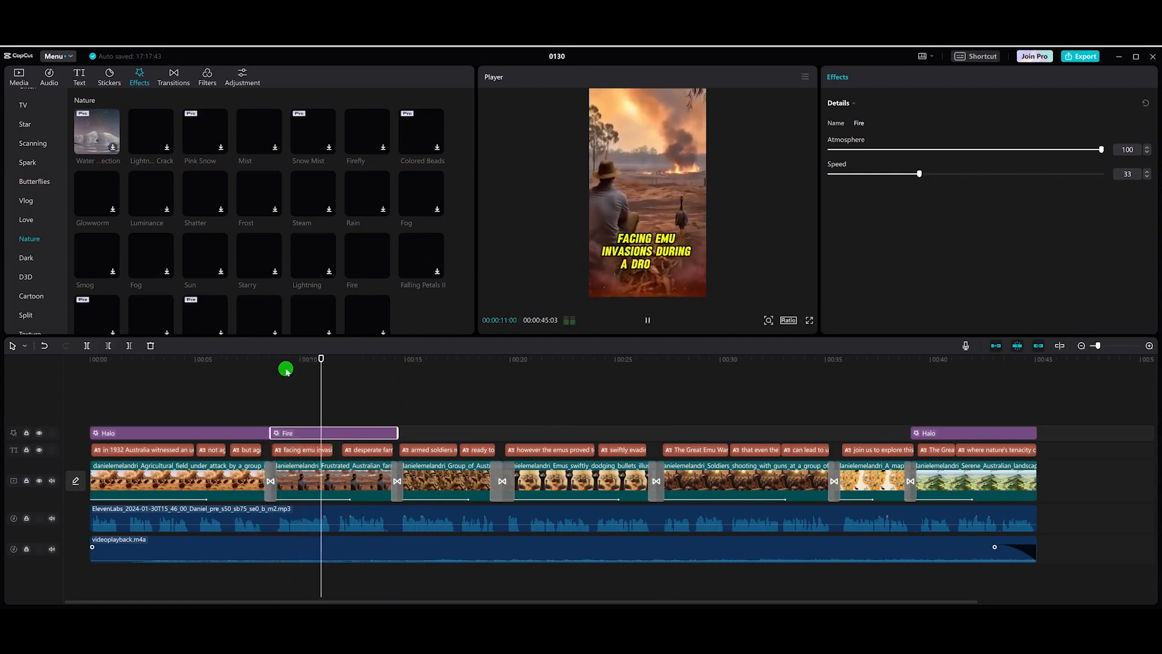
left_click(323, 362)
left_click_drag(336, 356, 462, 356)
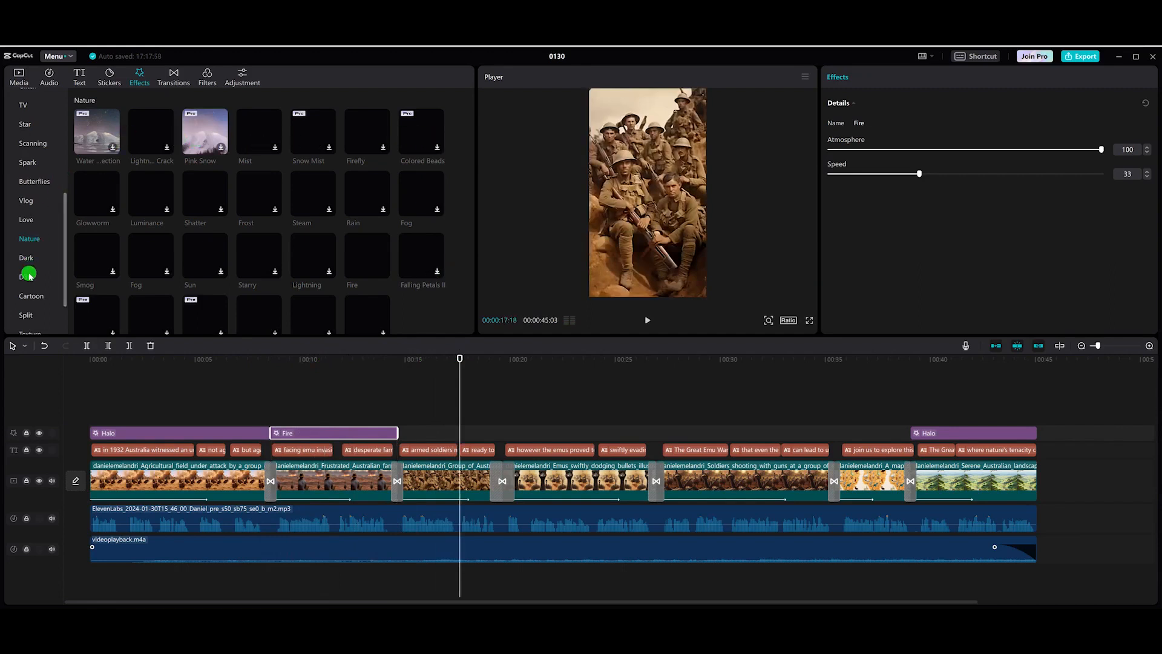
Step: Add the Steam nature effect over the third clip and set its atmosphere to 62
scroll(354, 243, "down", 1)
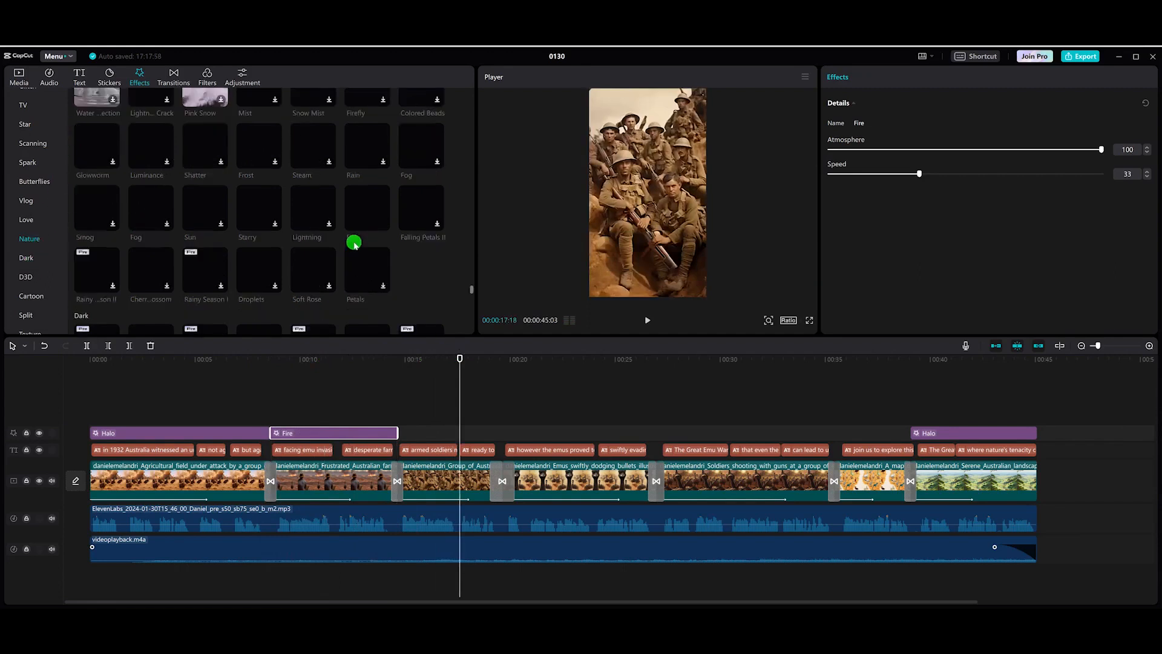
left_click(328, 163)
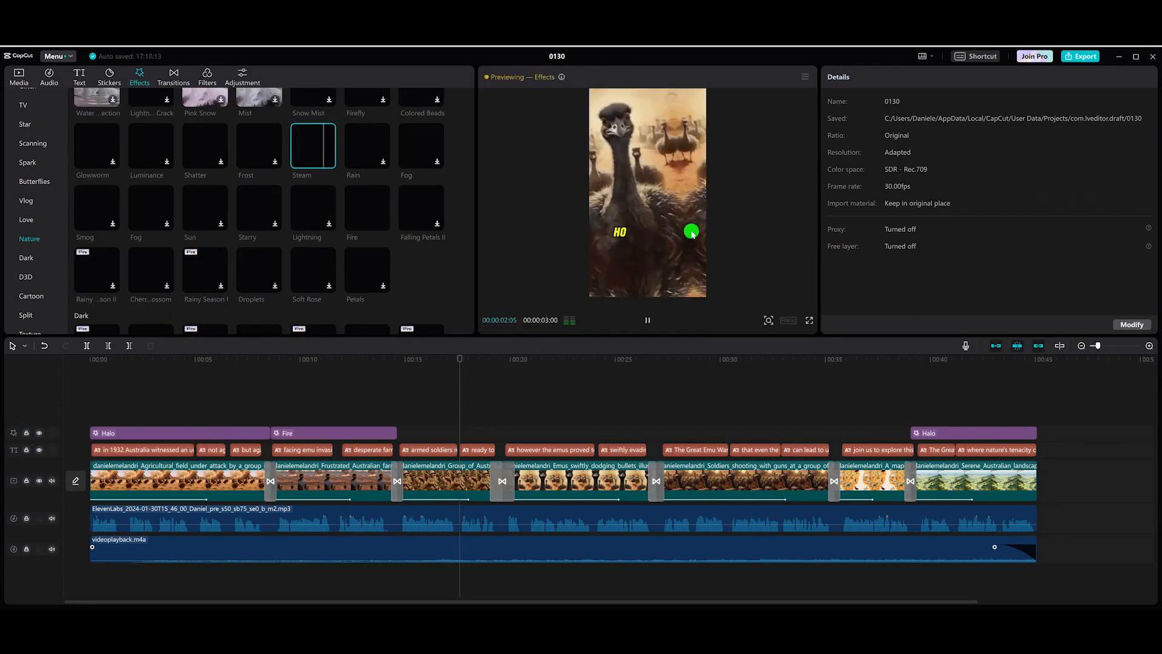
mouse_move(329, 158)
left_click_drag(319, 147, 507, 435)
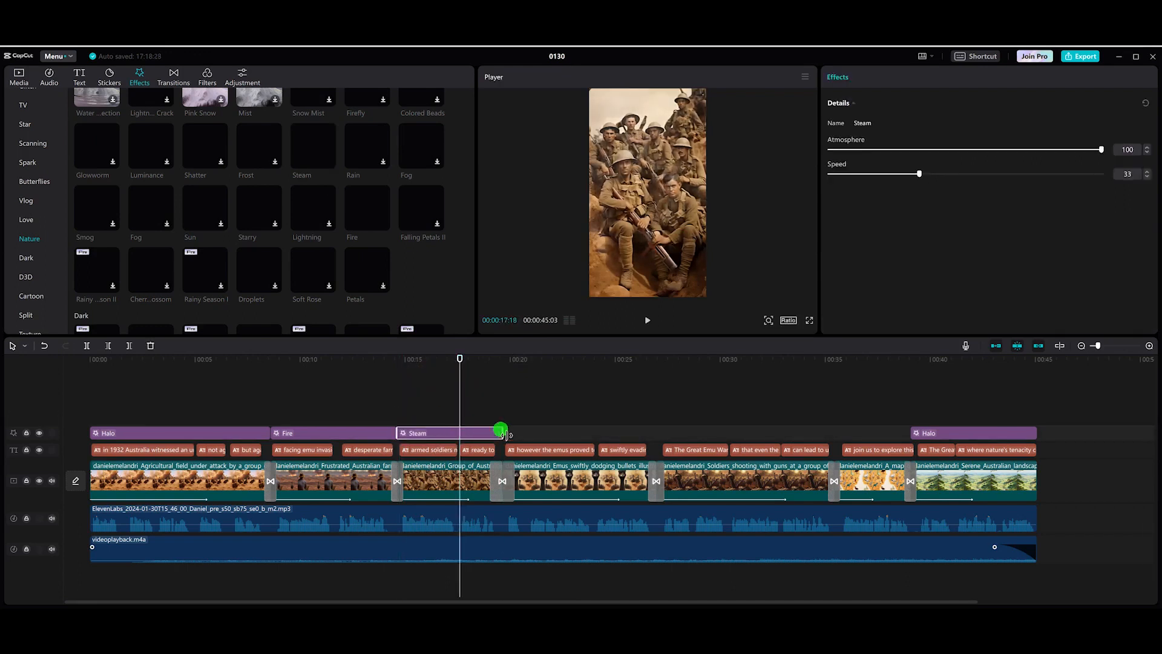
left_click_drag(466, 362, 423, 361)
left_click(923, 174)
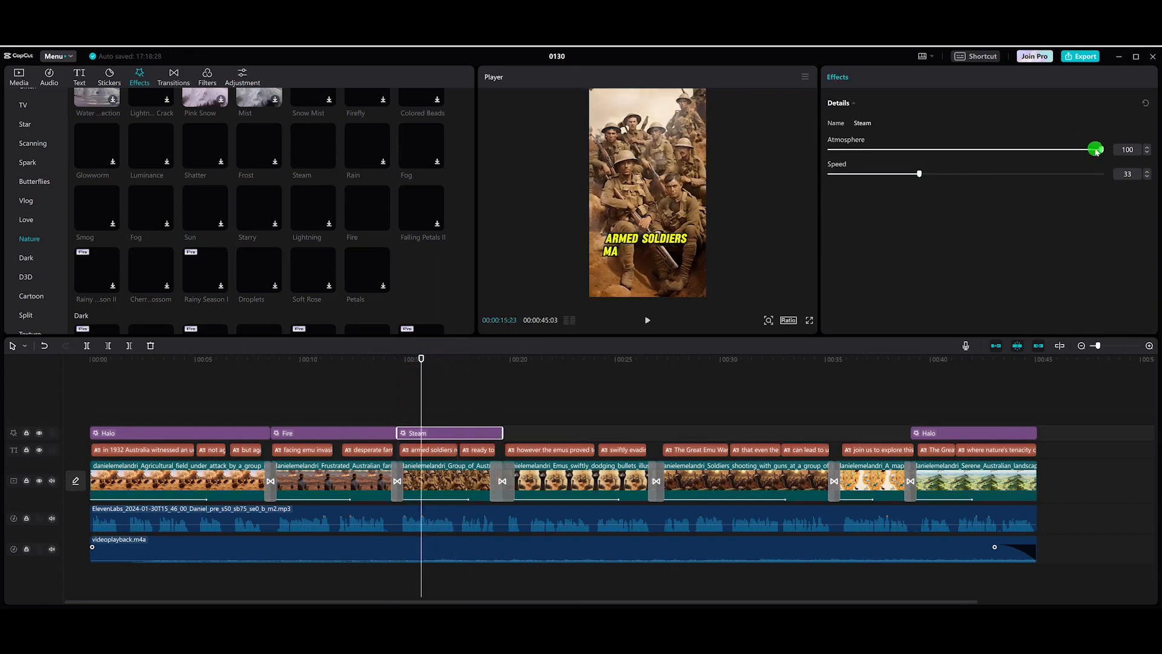
left_click(997, 151)
Step: Play the third clip's section to preview the Steam effect
key("space")
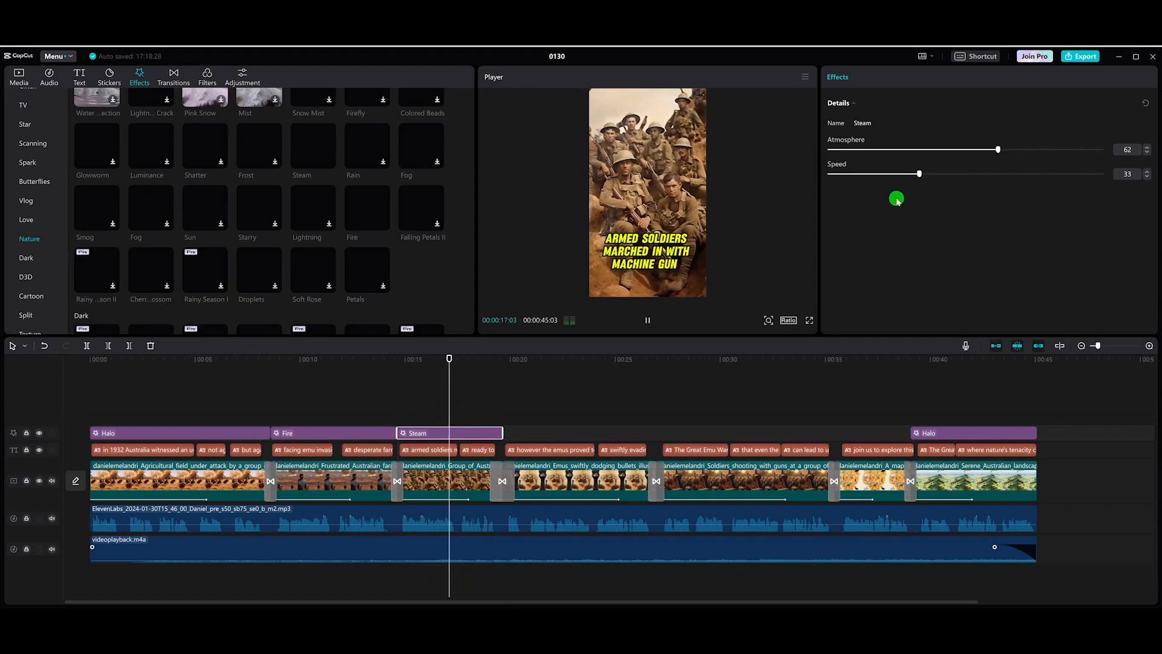
key("space")
left_click_drag(474, 361, 622, 362)
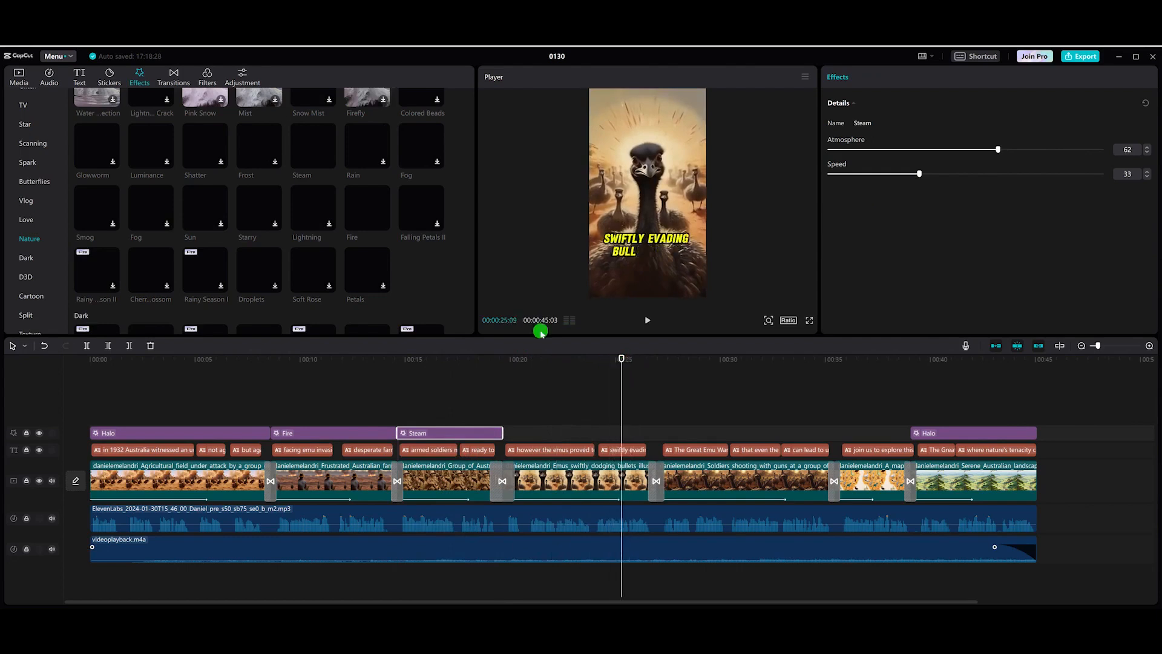
Step: Preview several Spark effects and add the Explosion effect over the fourth clip
left_click(27, 163)
scroll(27, 164, "up", 5)
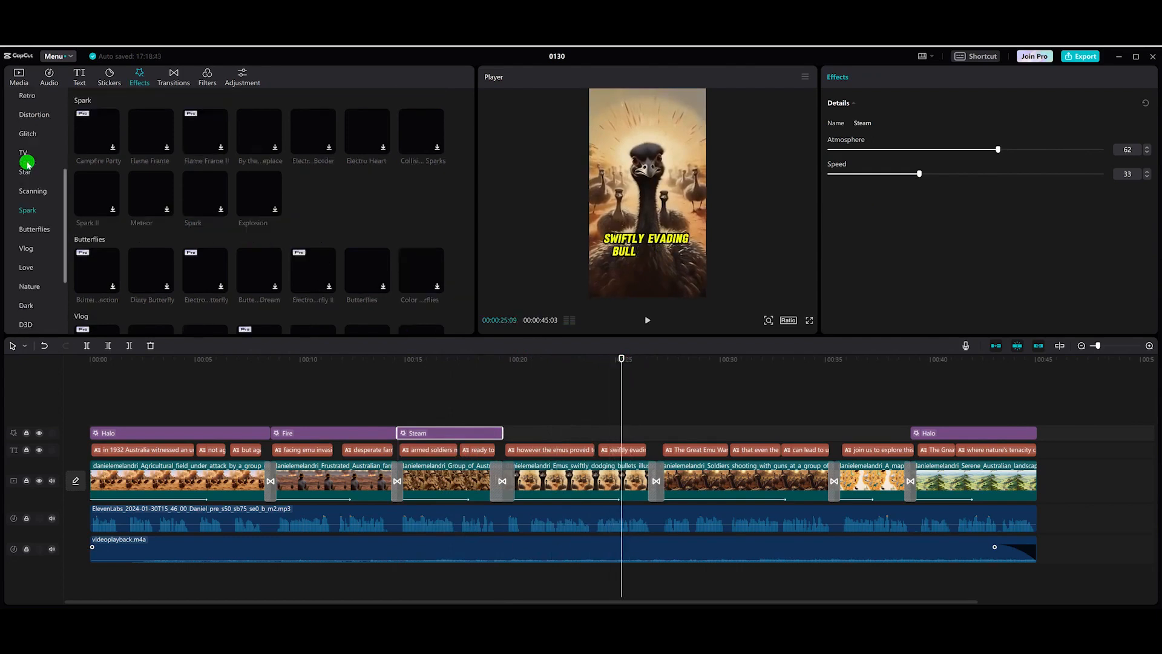
scroll(27, 162, "down", 5)
left_click(154, 123)
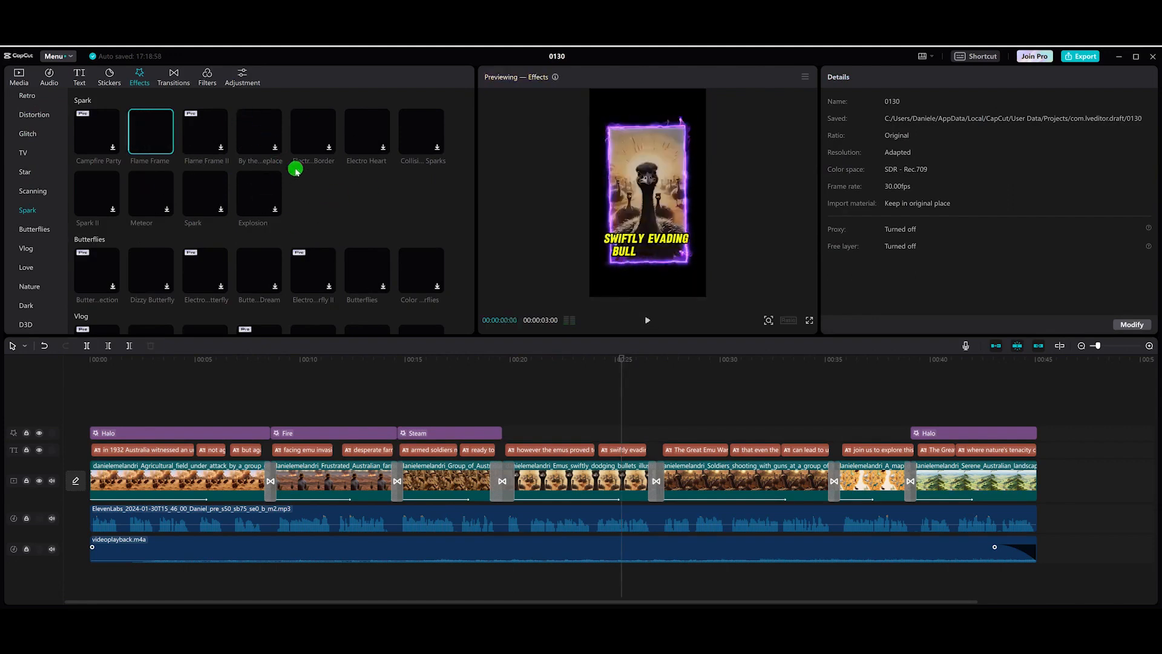
left_click(316, 125)
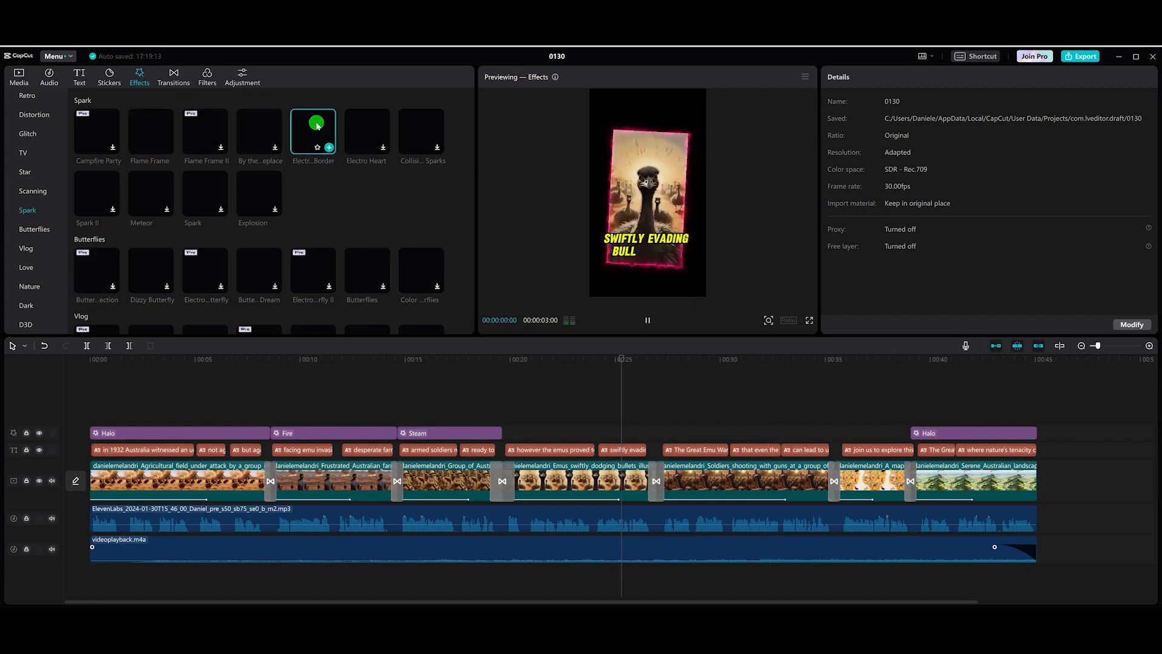
left_click(266, 191)
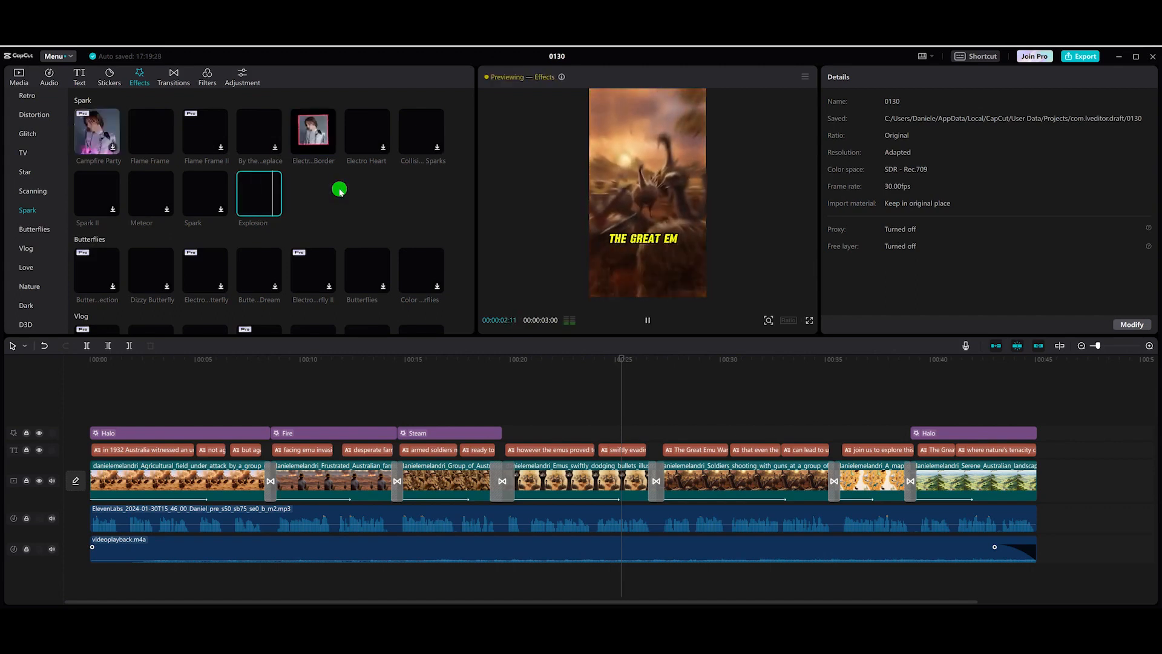
mouse_move(277, 209)
left_click_drag(300, 244, 657, 433)
Step: Lower the Explosion effect's atmosphere to about 22 and scrub through its section
left_click(543, 434)
left_click_drag(1101, 149, 950, 149)
left_click_drag(623, 357, 653, 374)
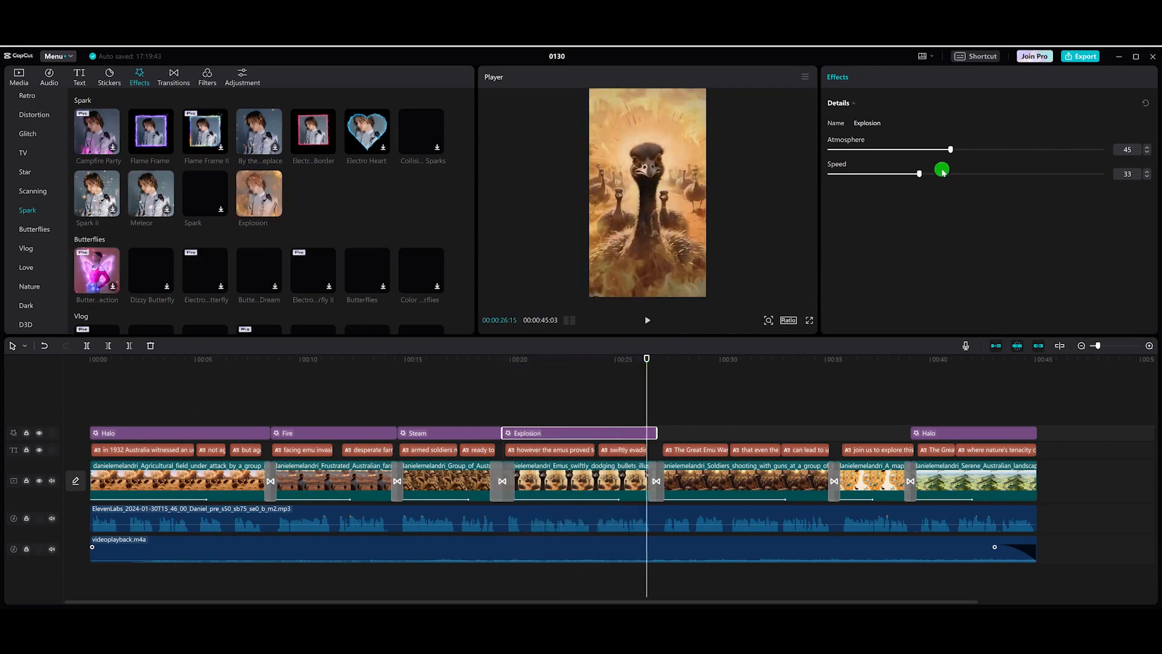
left_click_drag(949, 152, 903, 155)
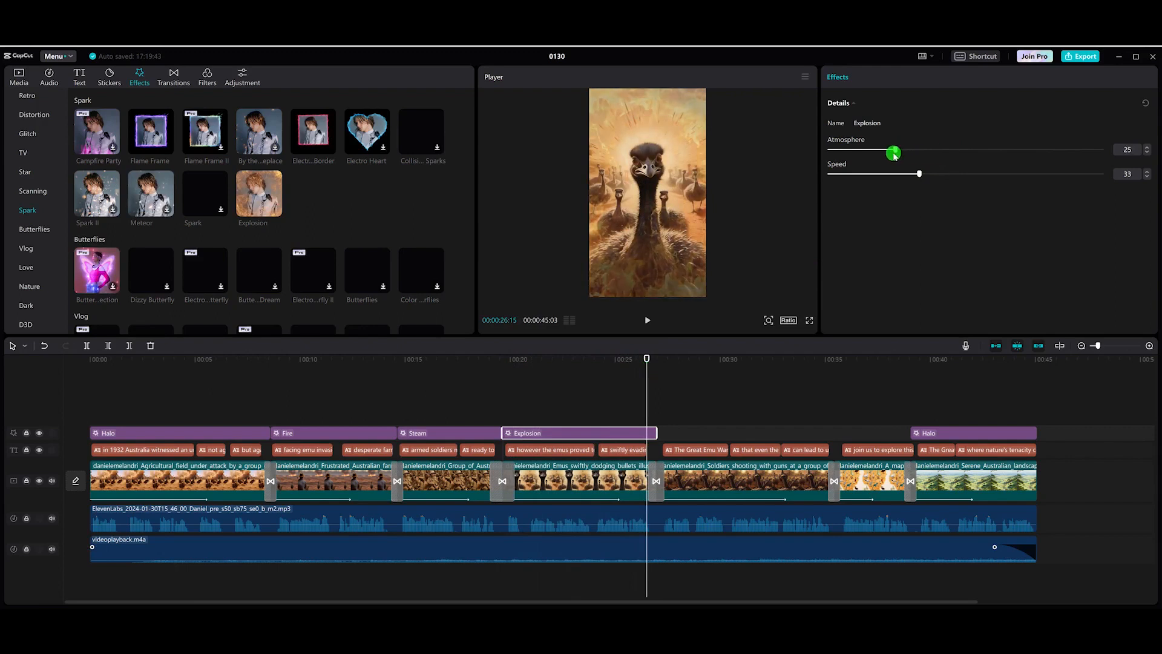
left_click_drag(647, 358, 741, 367)
left_click(735, 358)
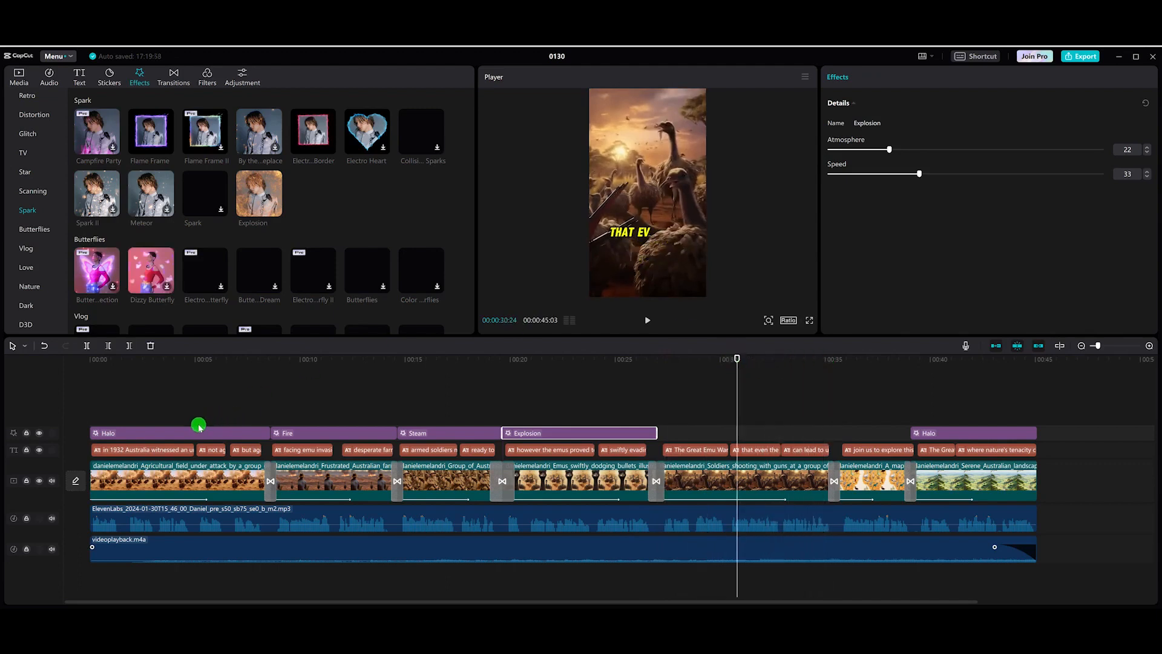
Step: Add the Meteor spark effect over the fifth clip and set its atmosphere to 38
left_click(159, 189)
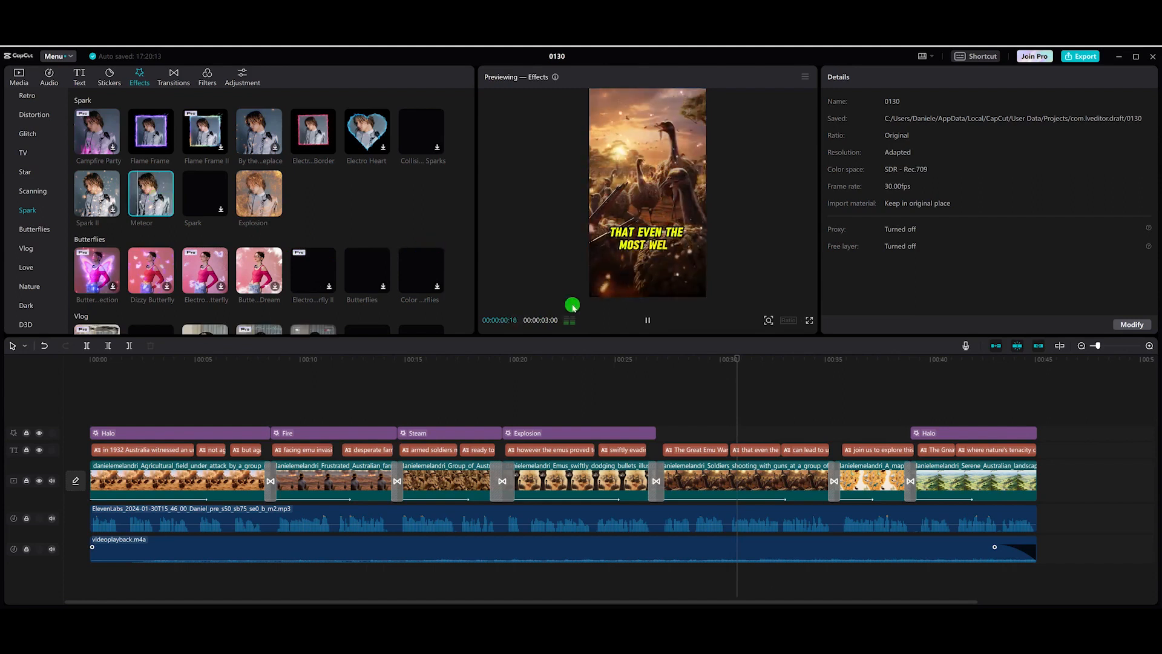
left_click(647, 320)
left_click_drag(182, 188, 835, 434)
left_click_drag(969, 151, 933, 149)
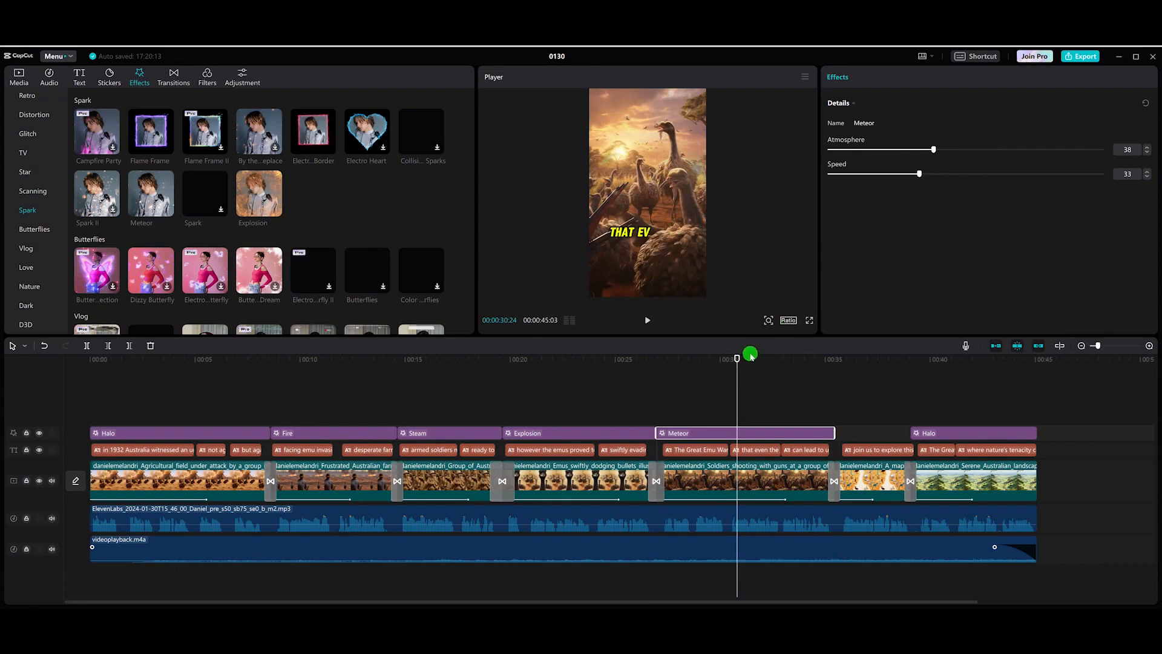
left_click_drag(737, 358, 852, 363)
Step: Preview the Dizzy effect from the Trending effects and add it over the sixth clip, between Meteor and Halo
scroll(244, 213, "up", 5)
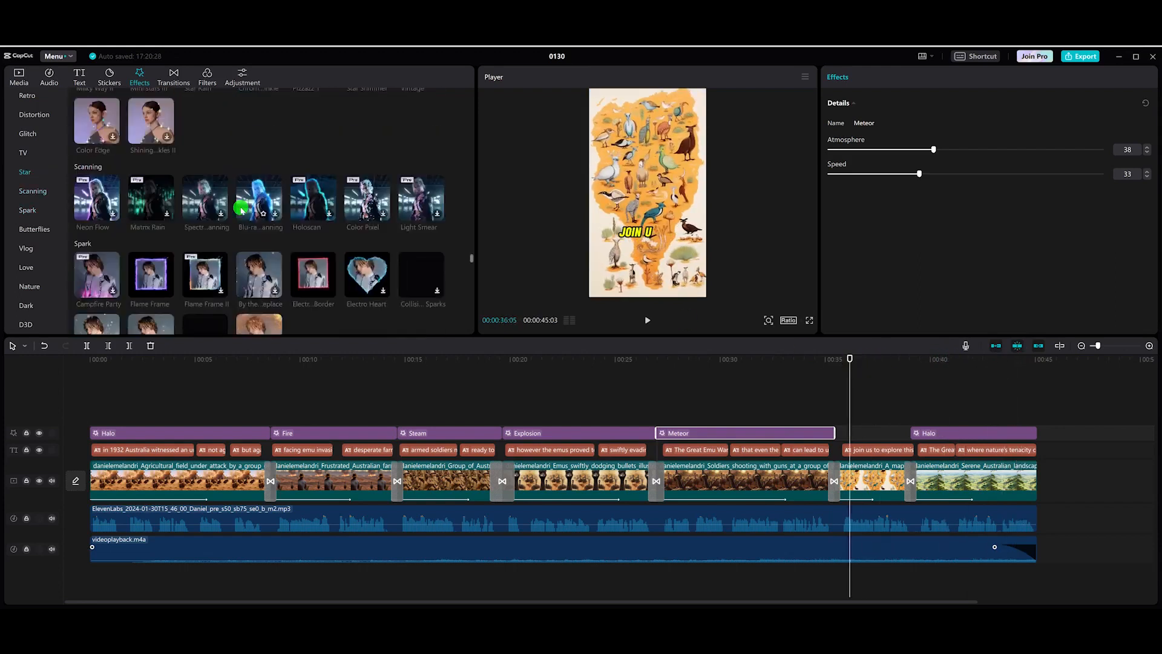
scroll(241, 211, "up", 4)
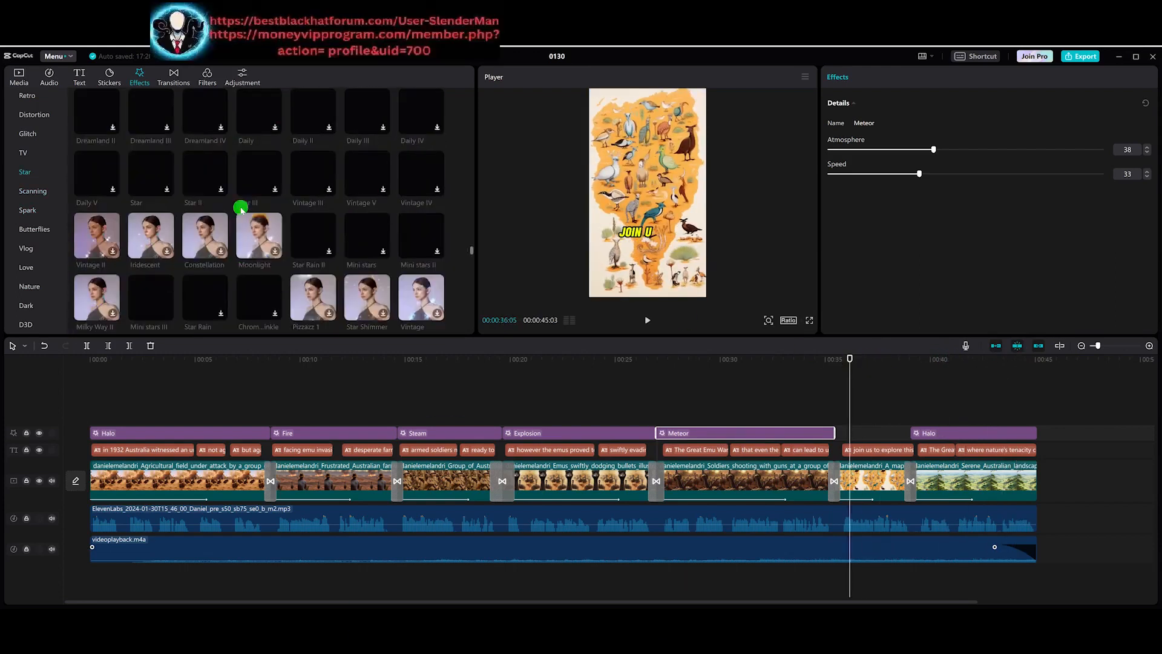
left_click_drag(473, 242, 480, 79)
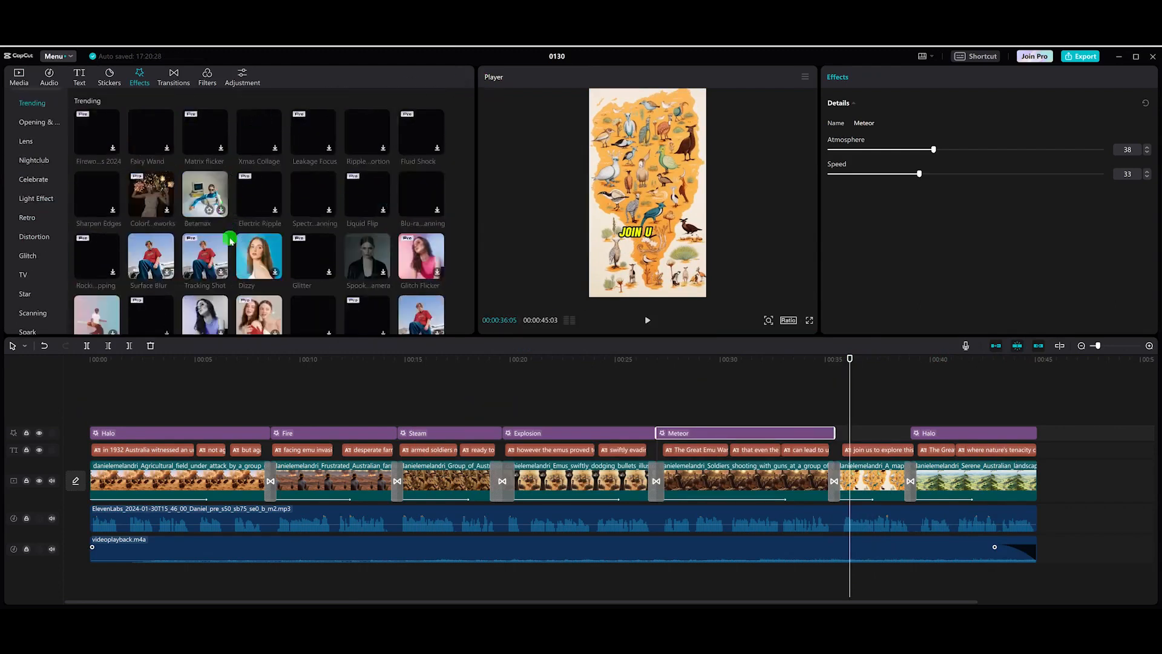
left_click(263, 253)
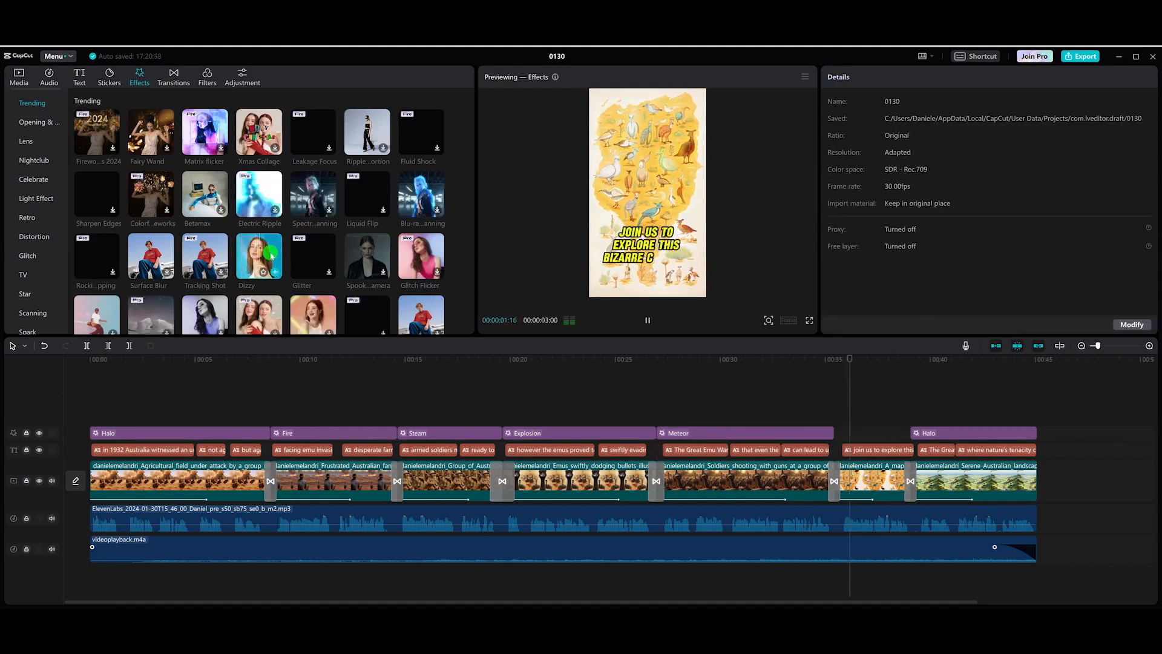
left_click(270, 255)
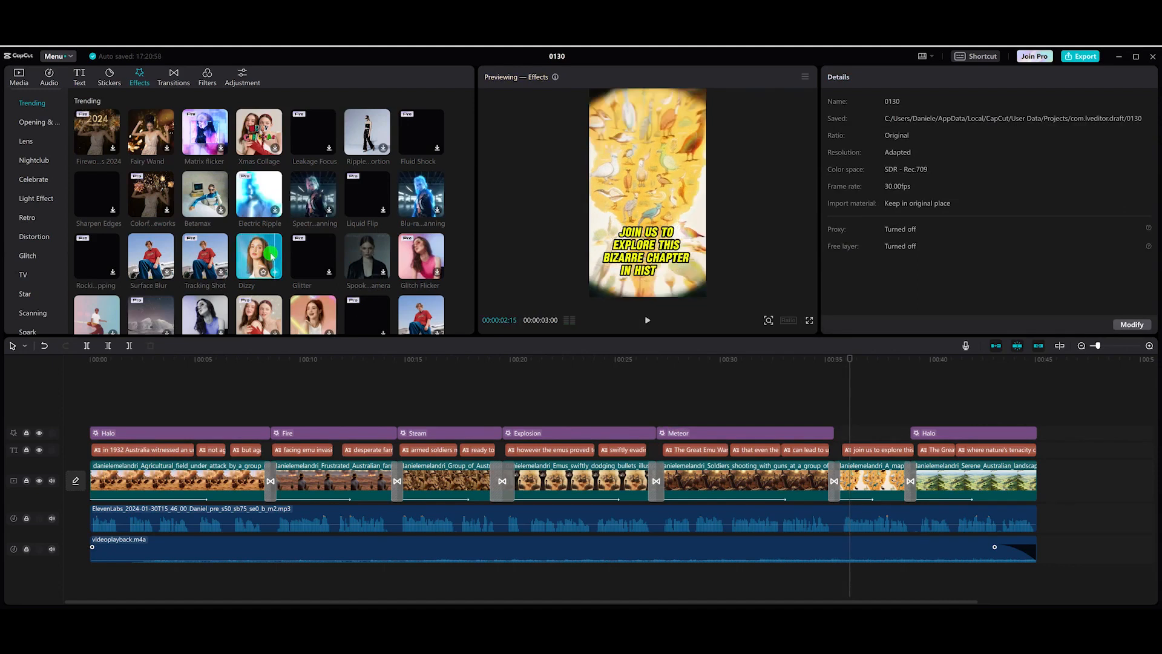
left_click_drag(270, 256, 833, 433)
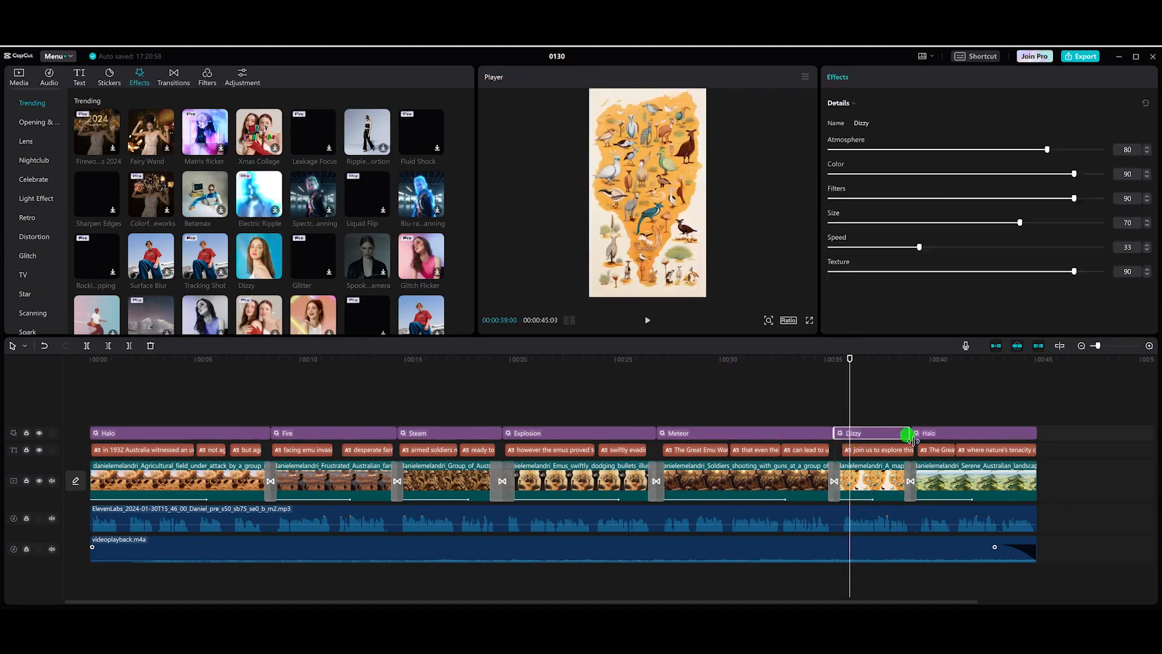
Step: Lower the Dizzy effect's atmosphere to 36 and scrub its section before returning to the start
left_click_drag(1046, 153, 938, 155)
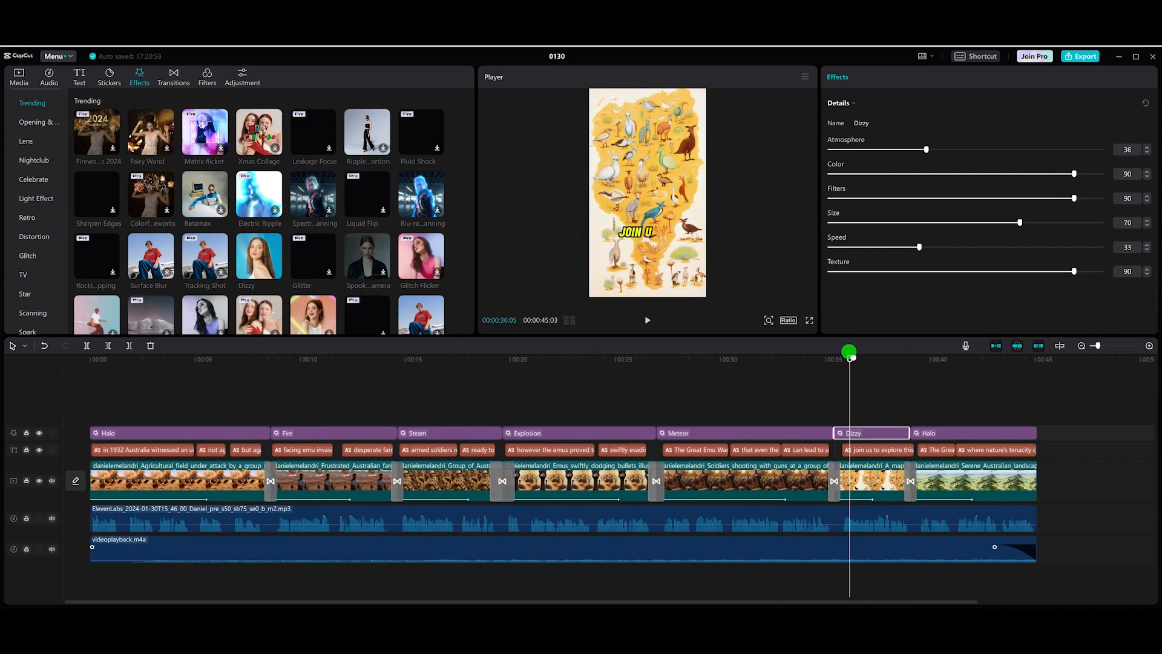
left_click_drag(853, 360, 872, 410)
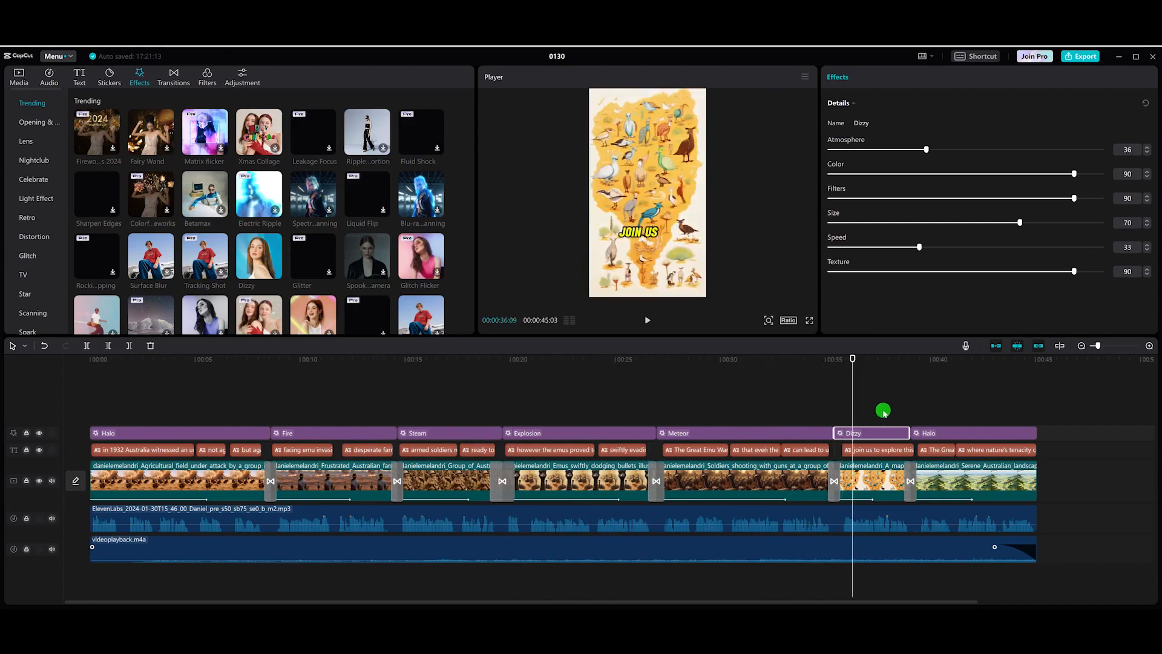
left_click_drag(851, 354, 497, 387)
left_click_drag(647, 391, 63, 374)
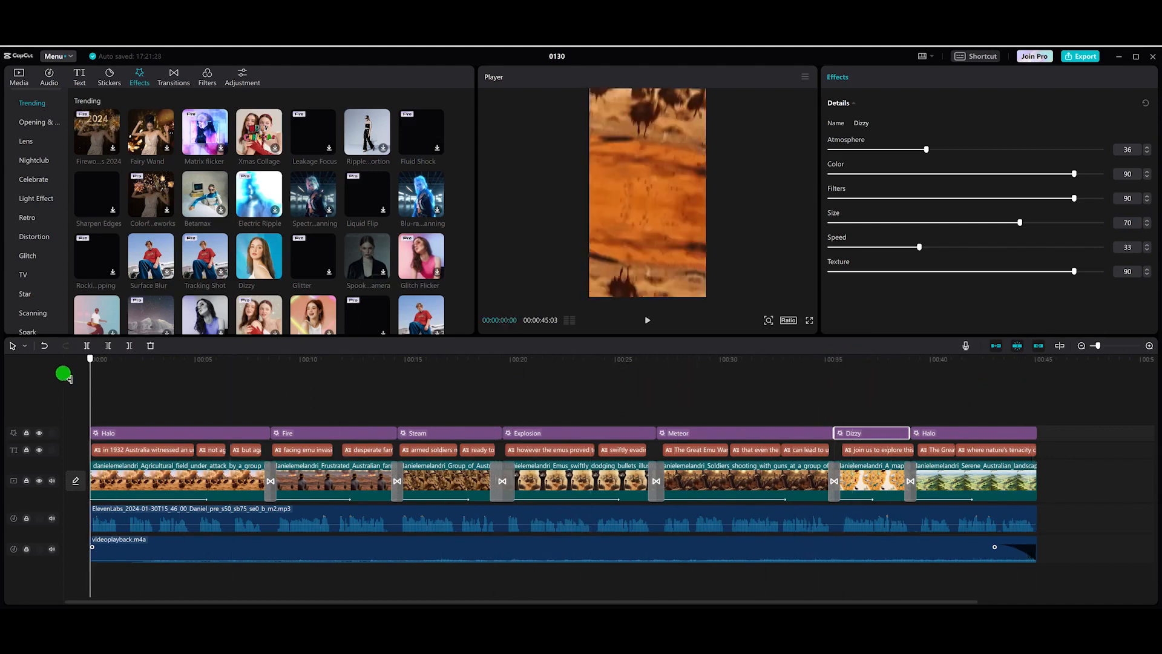
Step: Export the video titled "example" at 1080P, mp4, 30fps, then play the exported file in VLC
left_click(1081, 59)
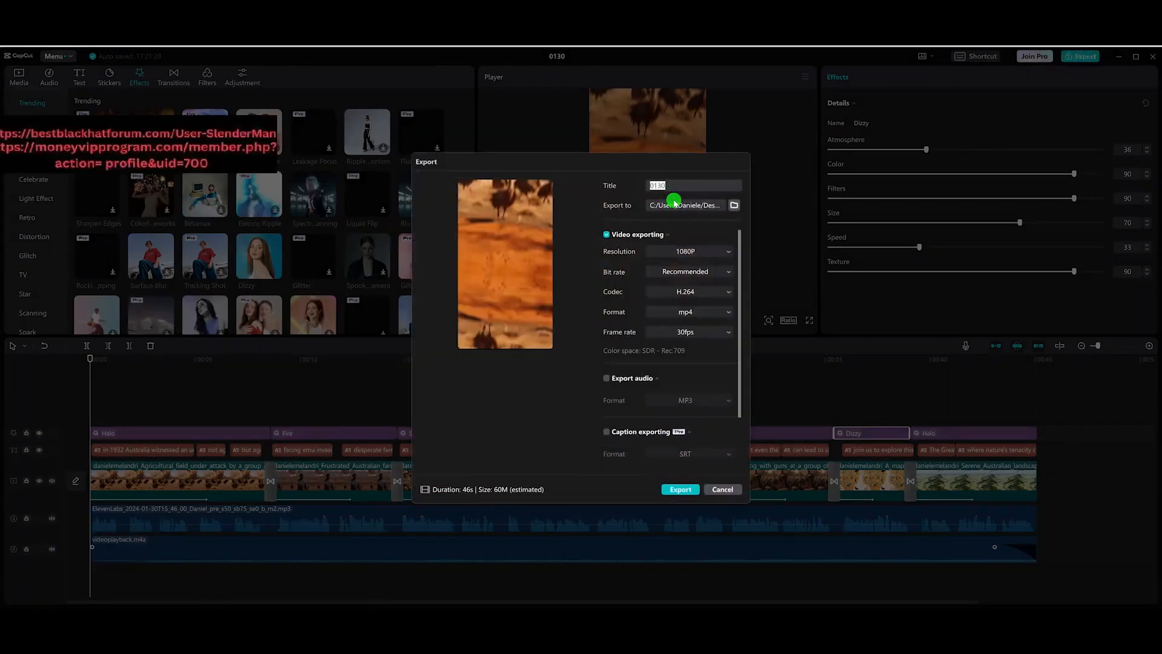
type("example")
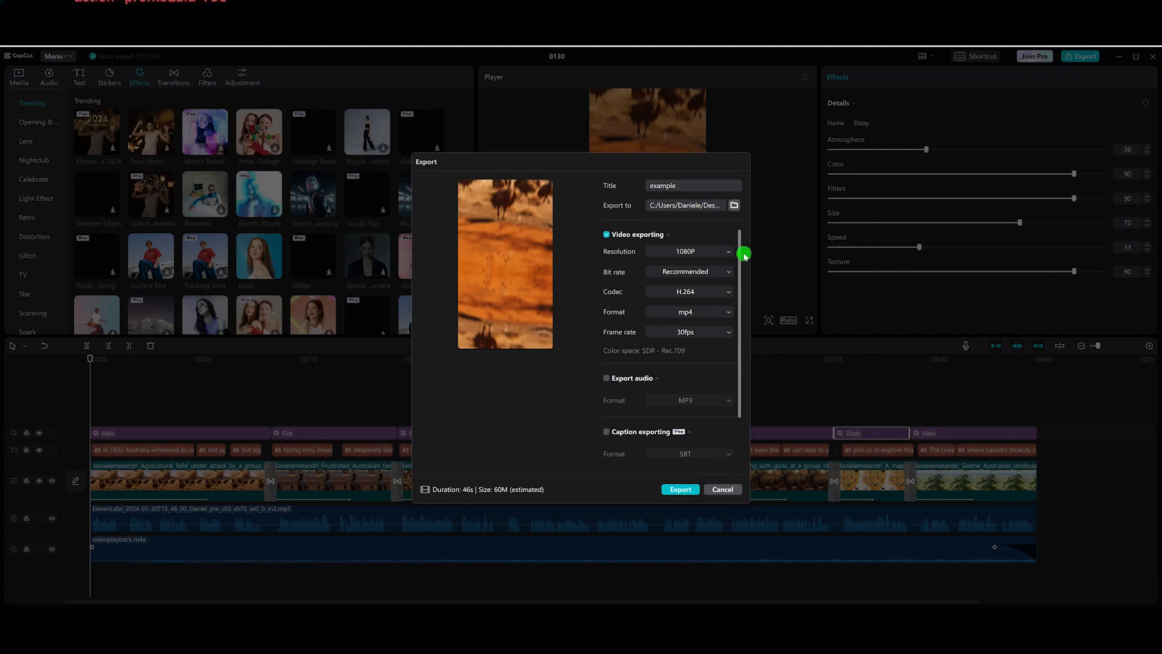
left_click_drag(740, 255, 740, 211)
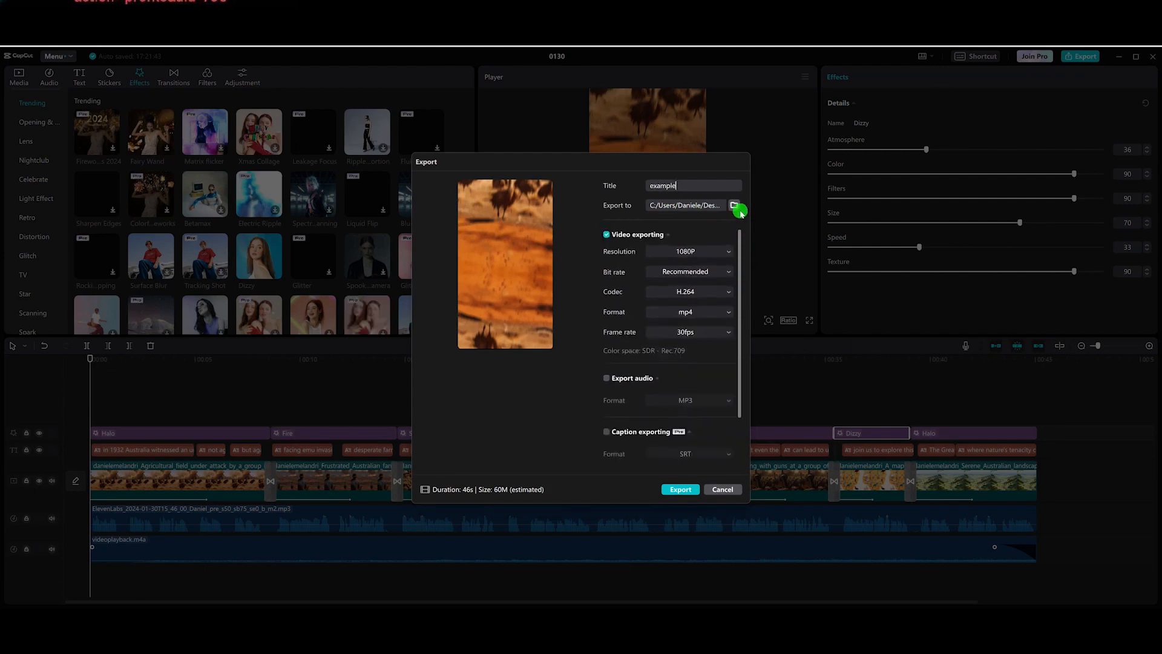
left_click(681, 489)
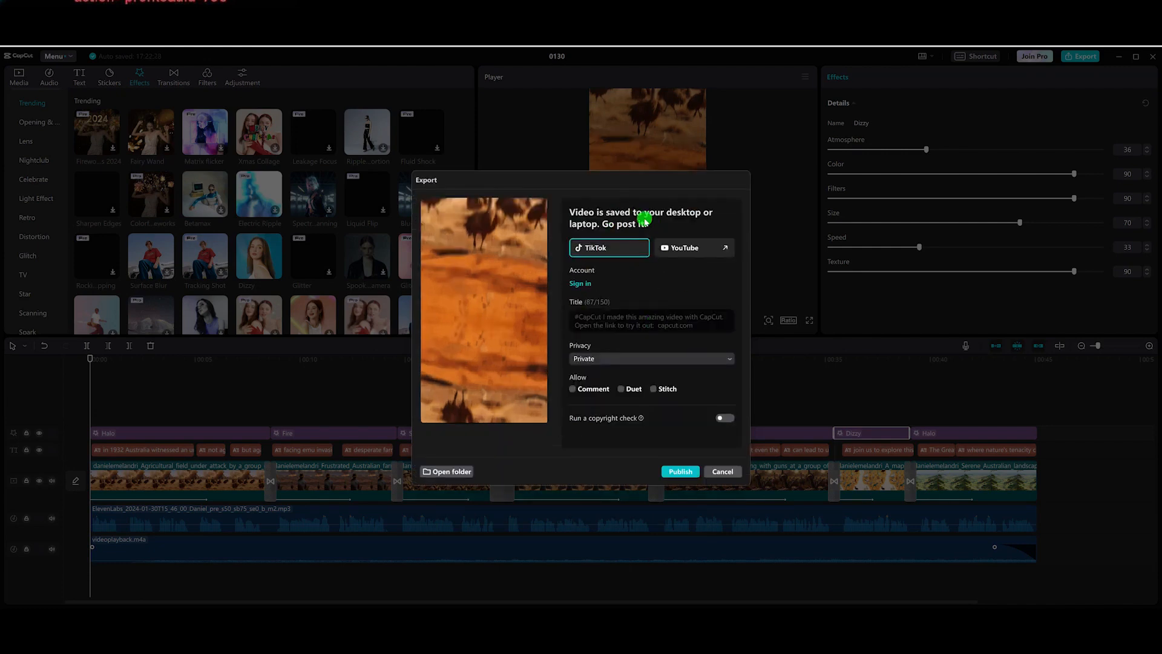
left_click(721, 472)
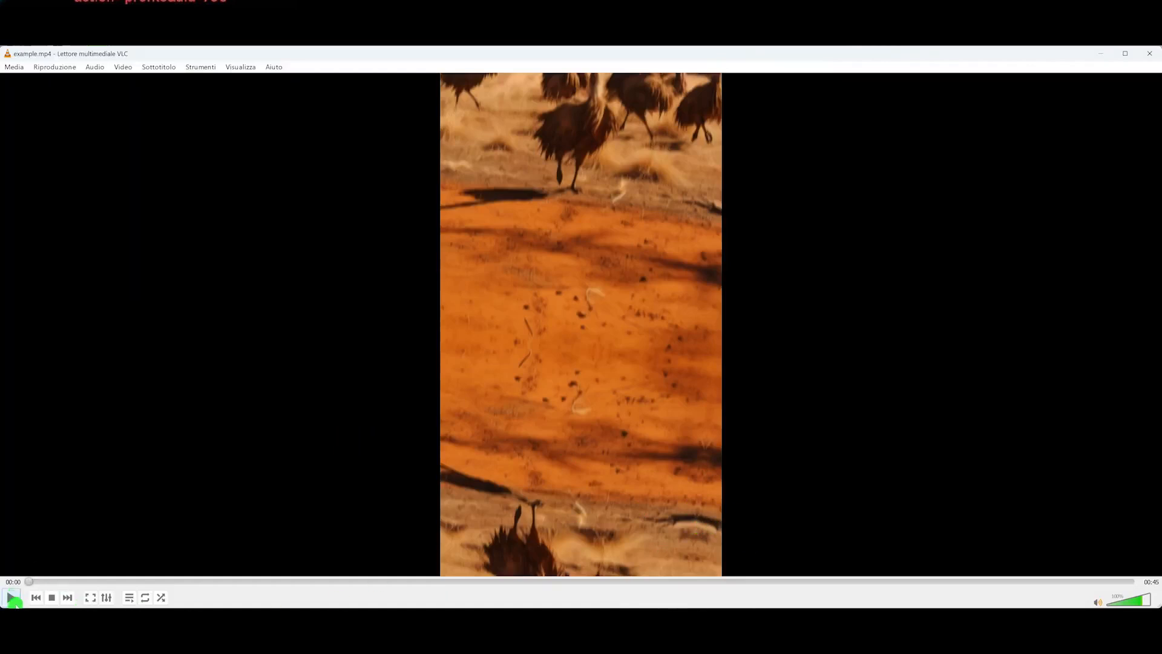
left_click(12, 598)
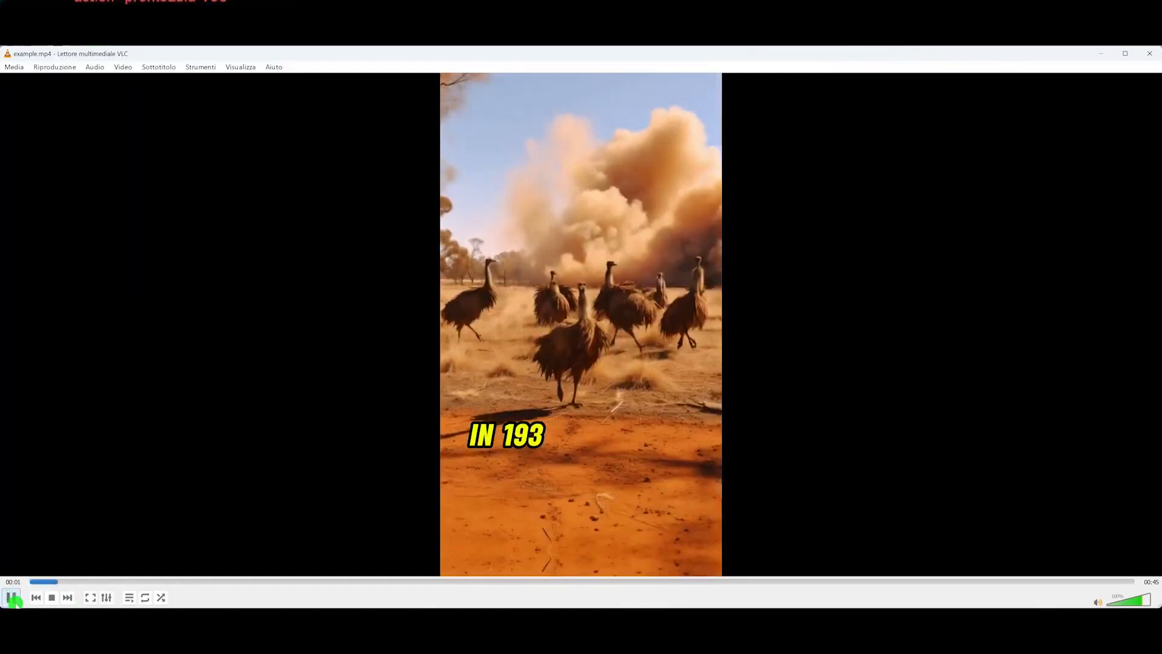
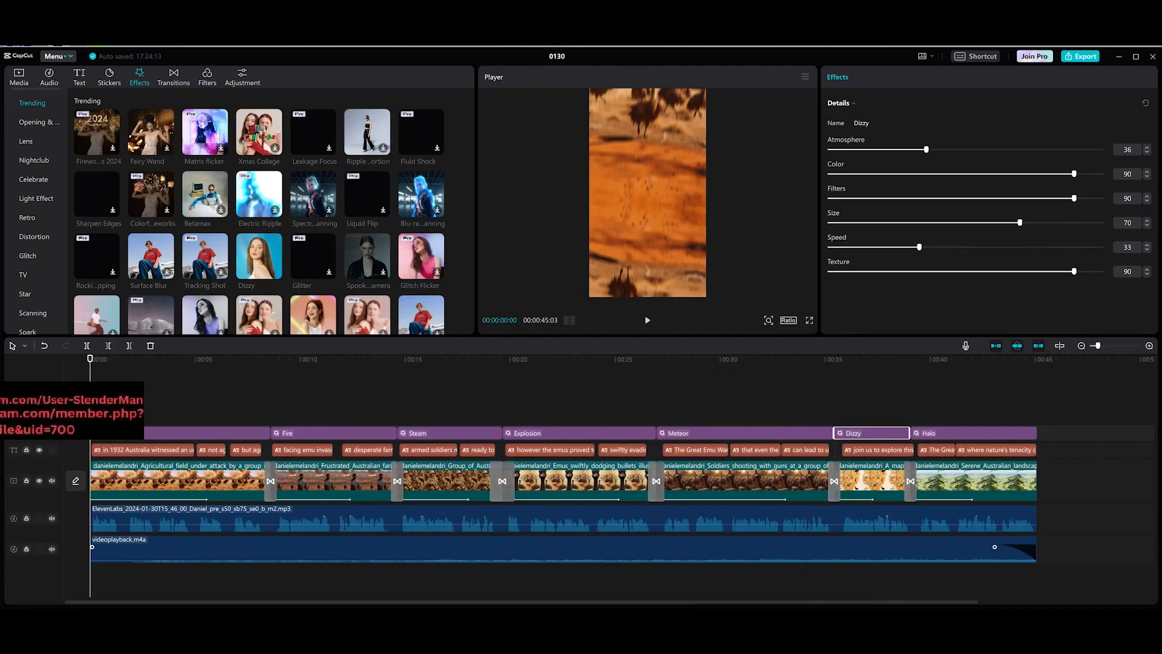
Step: Scrub the playhead across the timeline to review the captions and effects on each clip
mouse_move(653, 620)
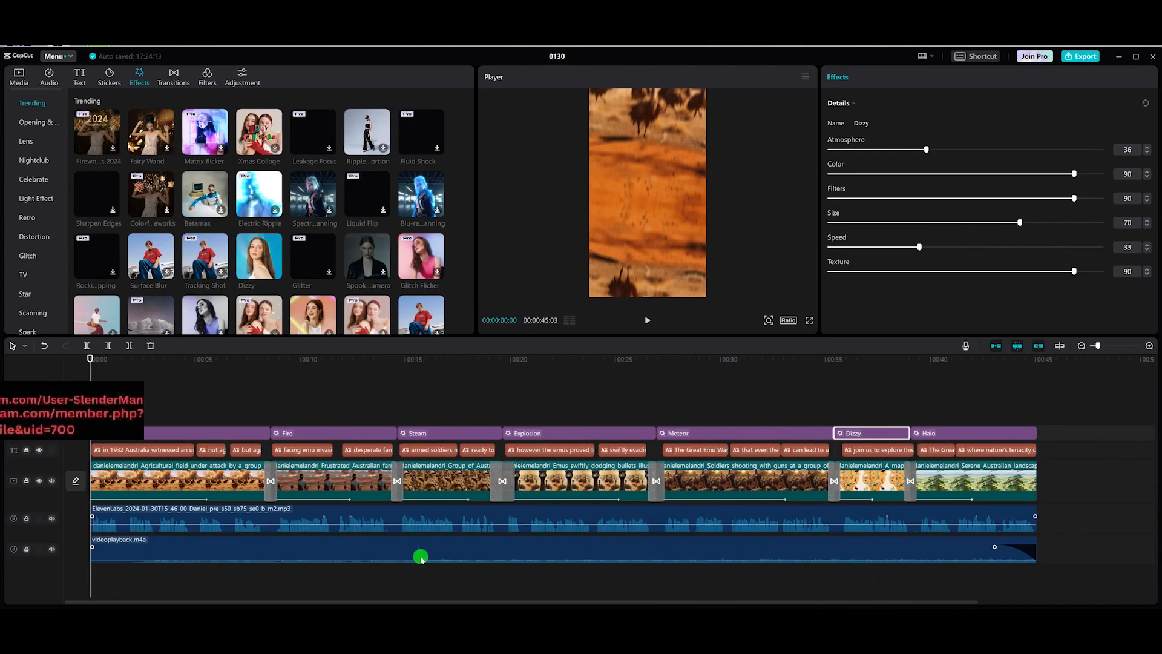
left_click_drag(100, 363, 238, 364)
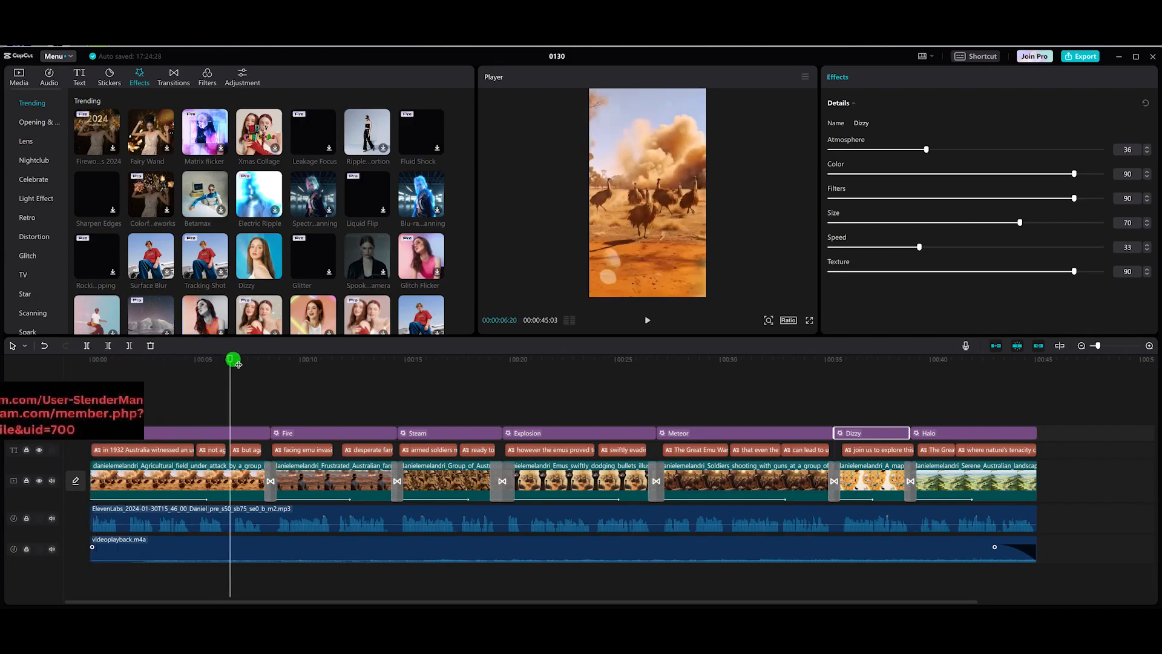
left_click_drag(232, 358, 176, 359)
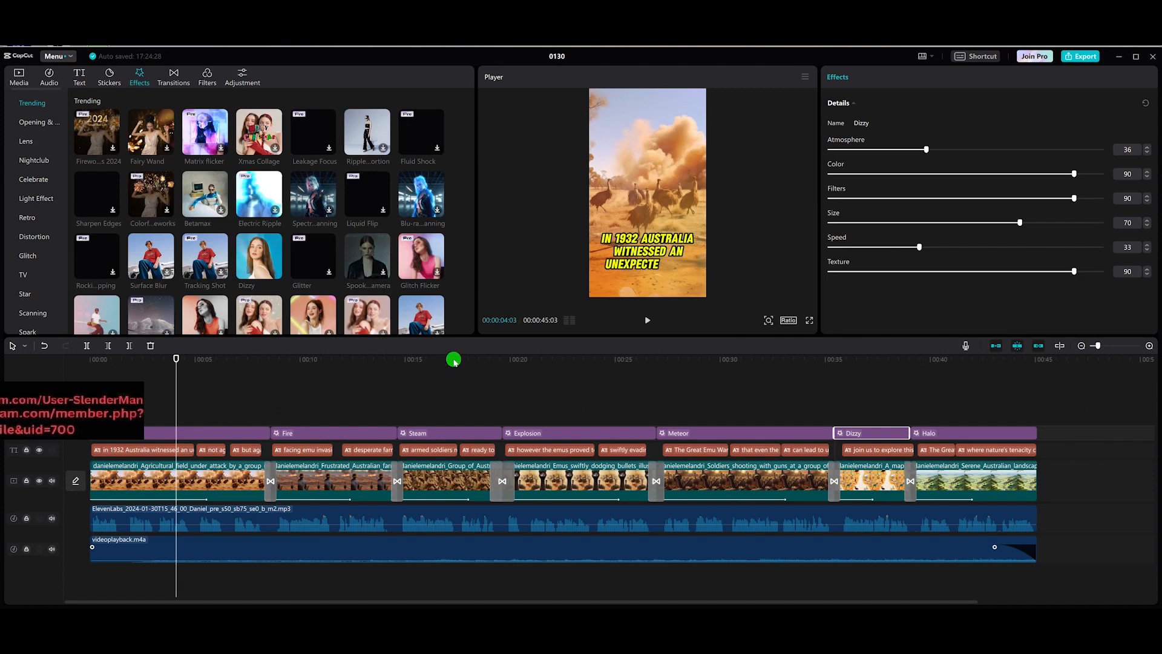
left_click_drag(175, 359, 875, 368)
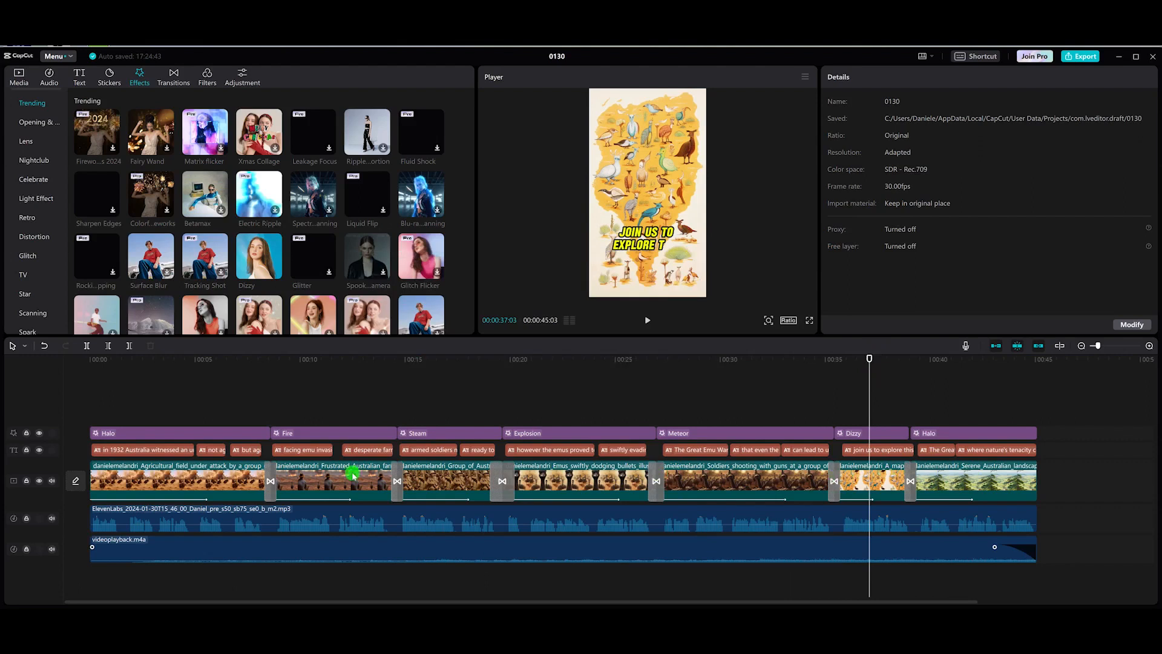
left_click_drag(868, 357, 175, 381)
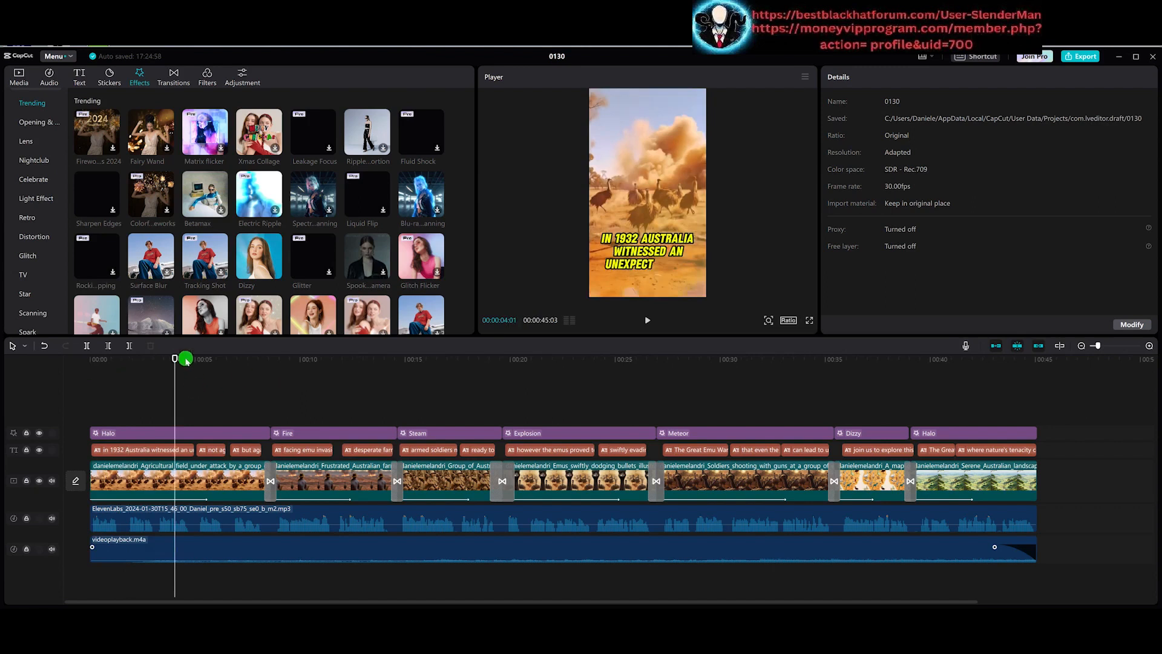
left_click_drag(177, 358, 316, 364)
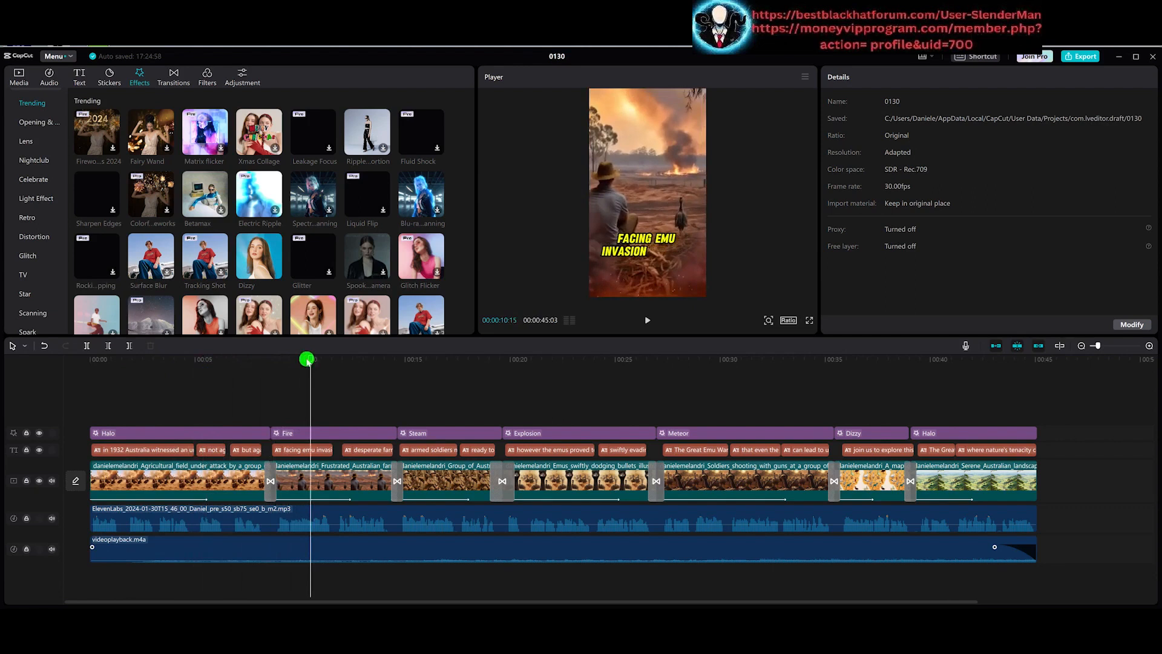